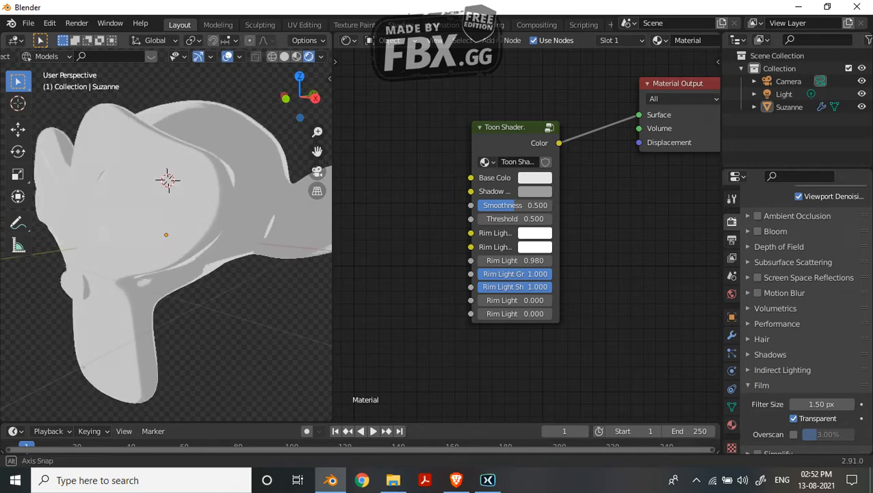
Step: Set the Toon Shader's base color to a bright cyan with hue 0.501 and saturation 1.000
scroll(184, 254, down, 3)
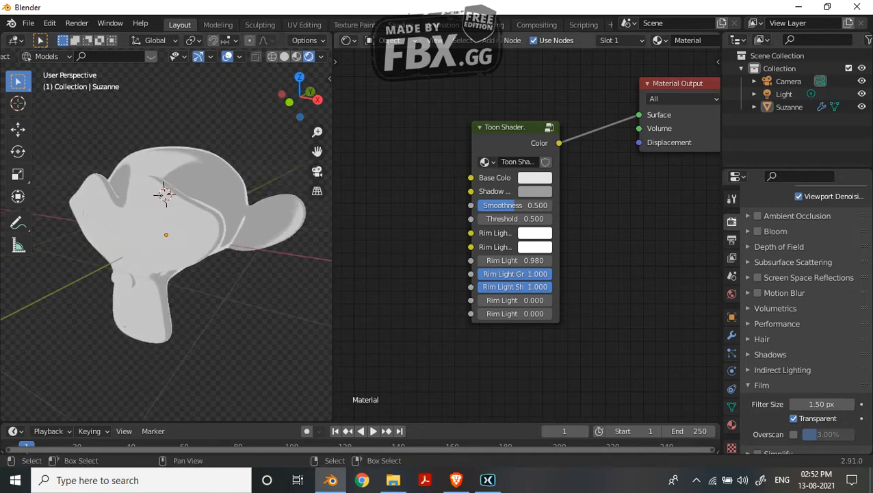
click(534, 177)
drag(571, 236, 572, 190)
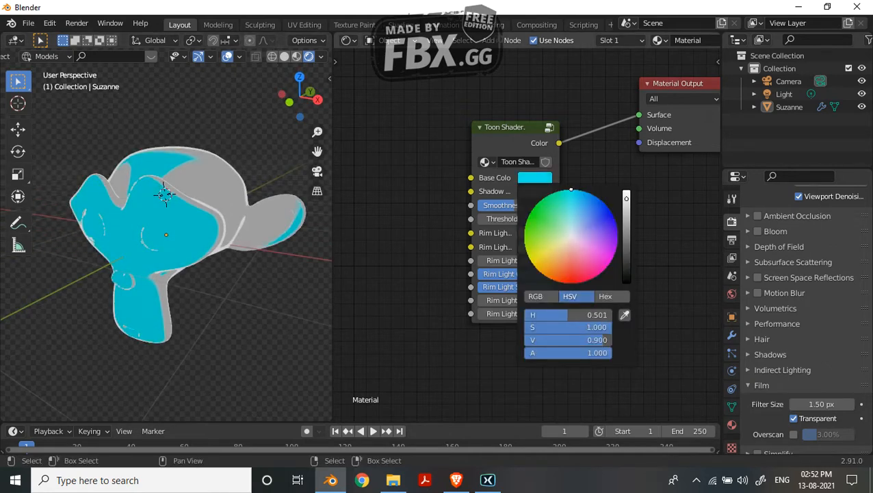
drag(626, 198, 627, 190)
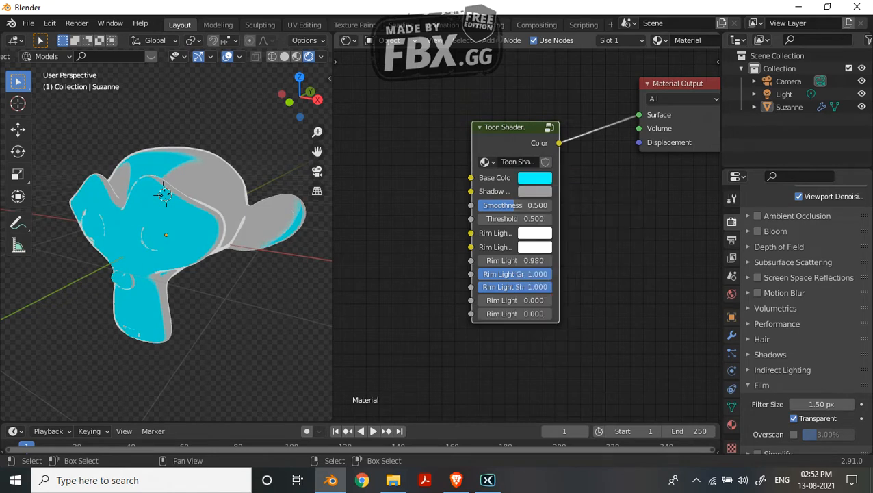
Step: Set the Toon Shader's shadow color to a vivid blue with hue 0.606, saturation 1.000 and value 1.000
click(535, 191)
click(588, 207)
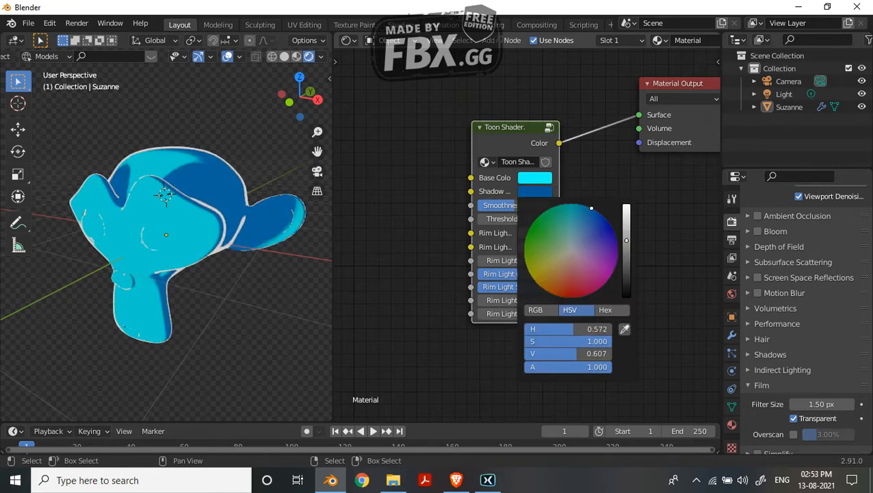
mouse_move(626, 240)
mouse_down()
mouse_move(626, 203)
mouse_move(590, 211)
mouse_move(600, 213)
mouse_up()
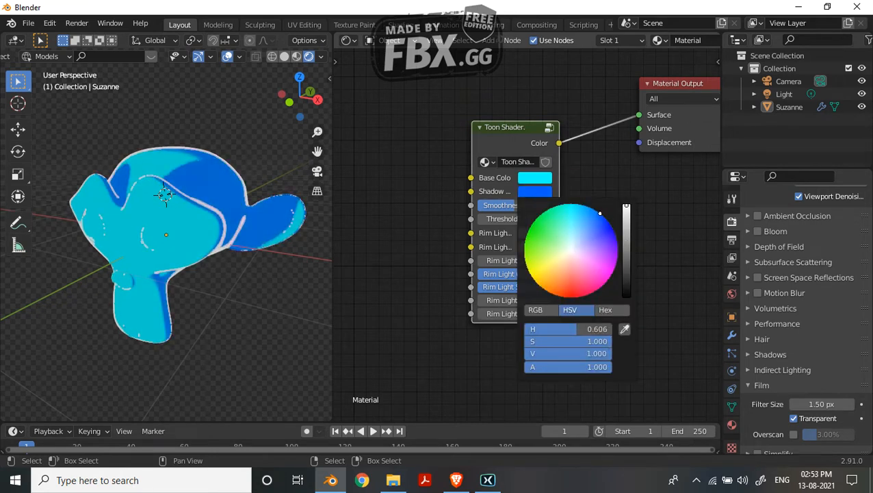
Step: Examine the cyan and blue toon shading and rim highlights on the monkey head from several angles and distances
middle_drag(164, 195, 210, 199)
scroll(166, 185, up, 3)
scroll(165, 178, down, 4)
scroll(161, 195, up, 3)
scroll(167, 197, down, 3)
scroll(197, 197, up, 3)
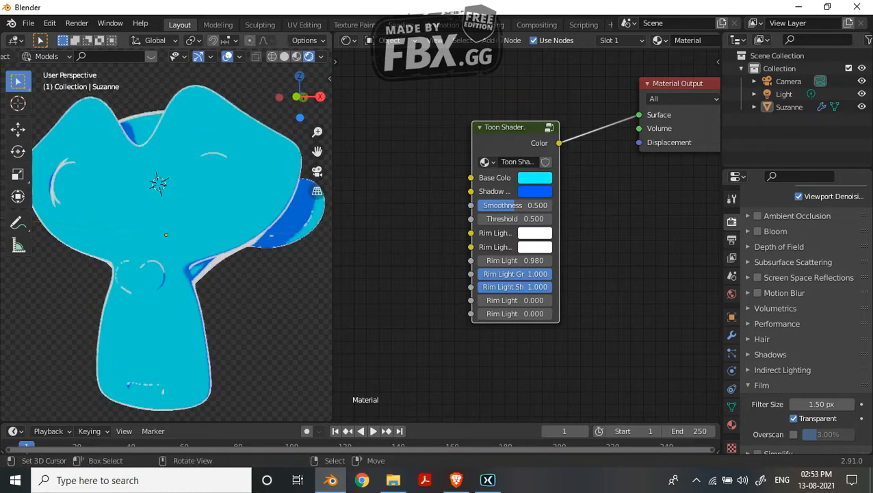
middle_drag(159, 183, 164, 179)
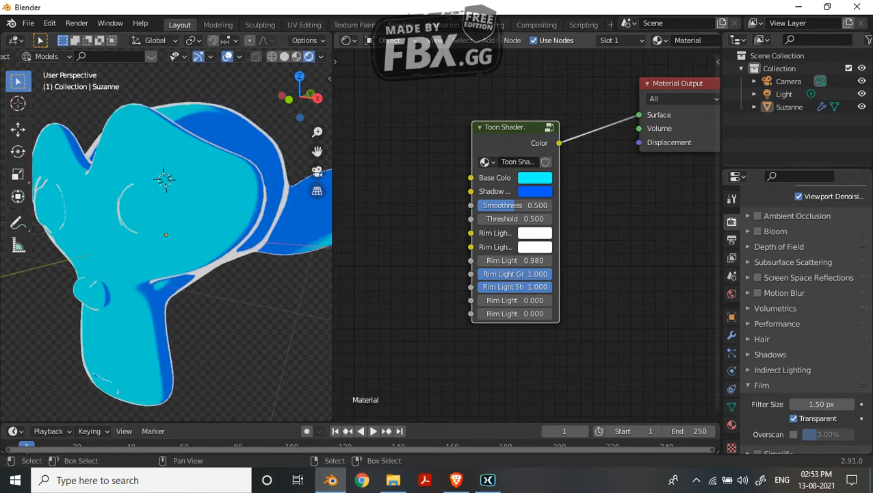
scroll(166, 235, down, 2)
scroll(515, 219, up, 1)
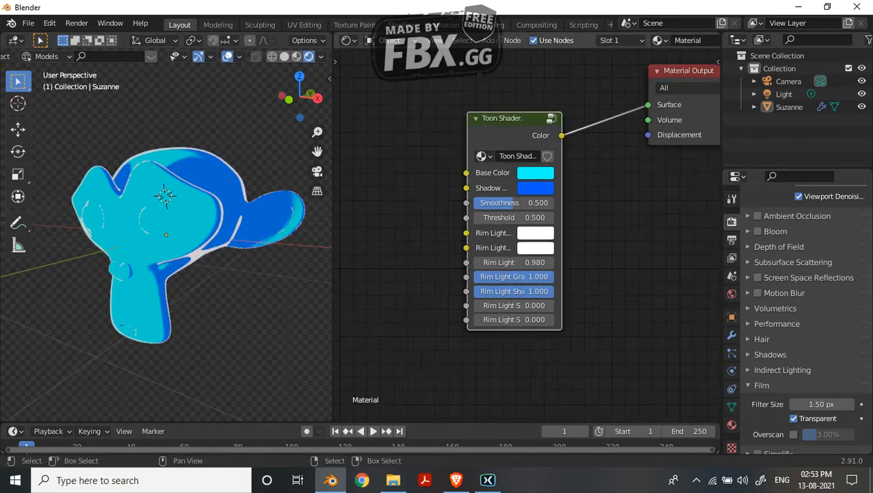
scroll(526, 229, down, 1)
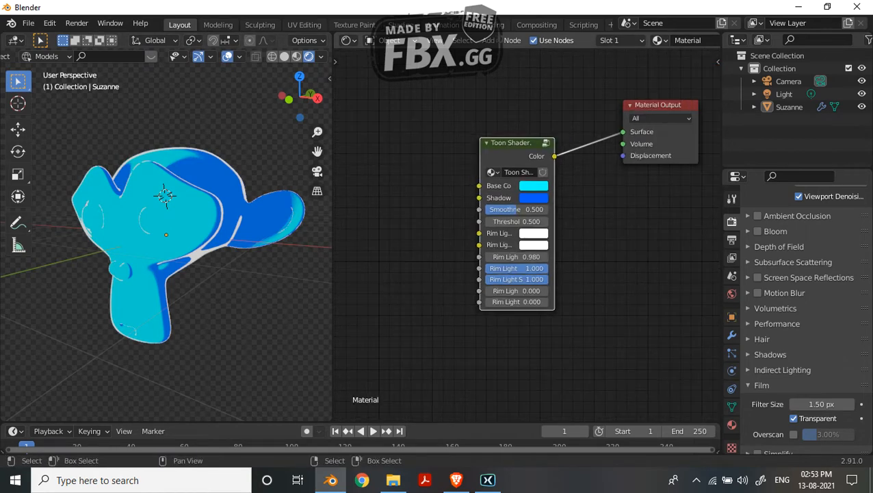
Step: Open the Toon Shader group and insert a Math node set to Add between the two Mix nodes in the Base Color frame
key(Tab)
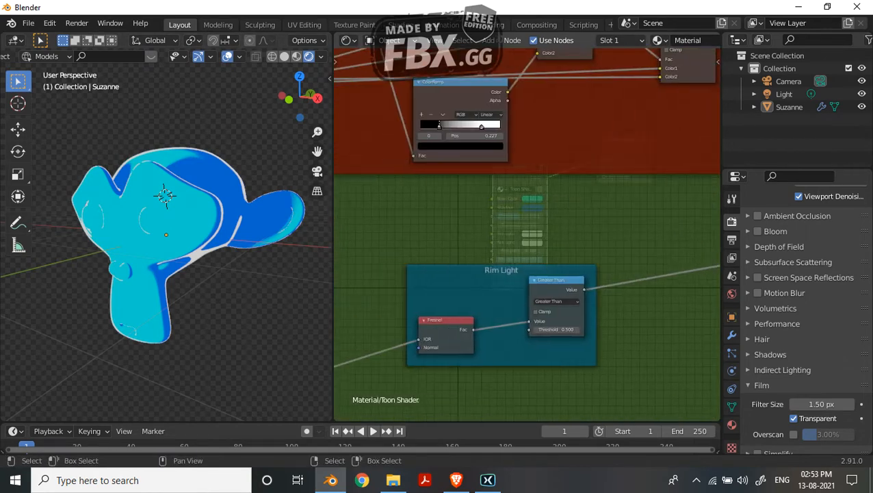
scroll(527, 233, up, 3)
middle_drag(559, 201, 542, 246)
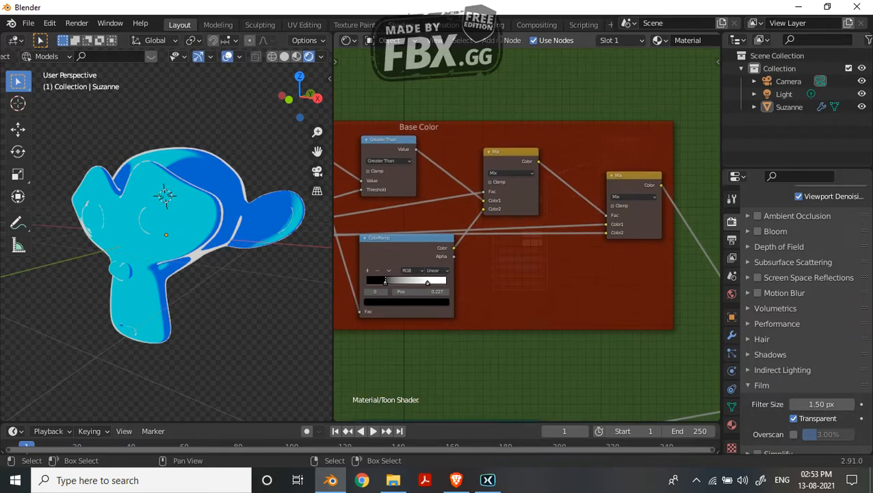
scroll(542, 245, up, 3)
key(shift+a)
key(Return)
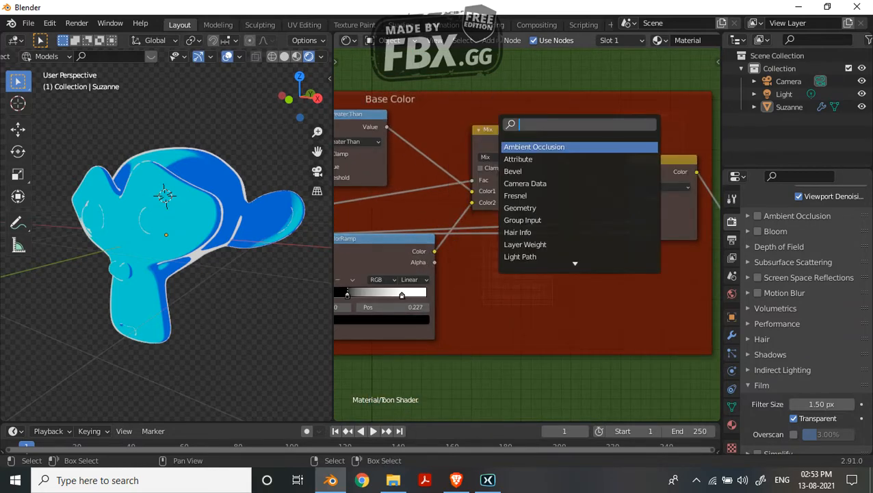
text(math)
key(Return)
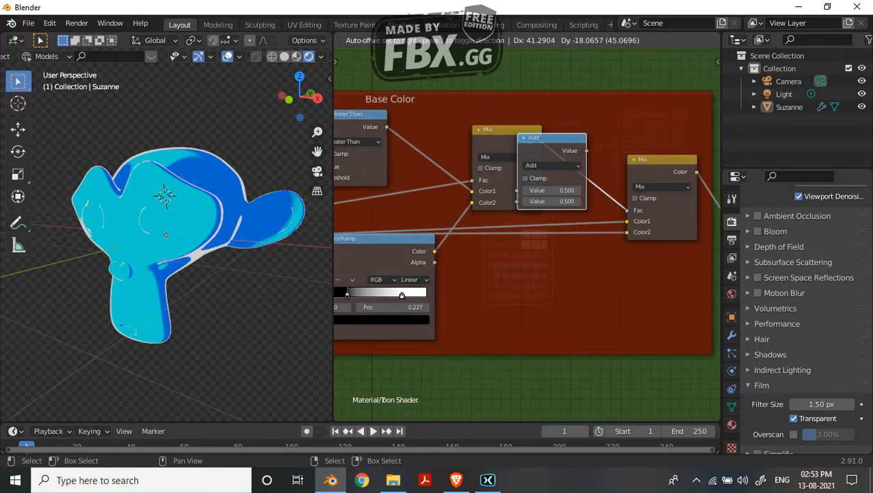
key(Return)
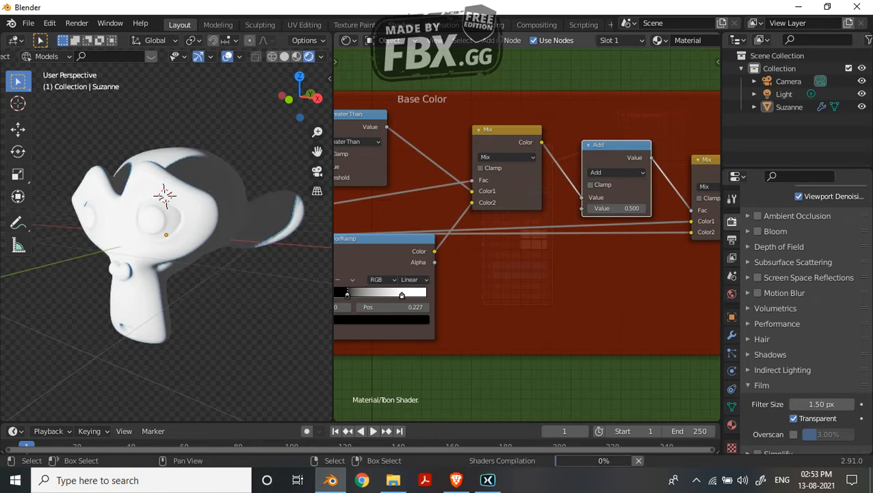
Step: Set the second value of the new Add node in the Base Color frame to 0
scroll(527, 236, down, 6)
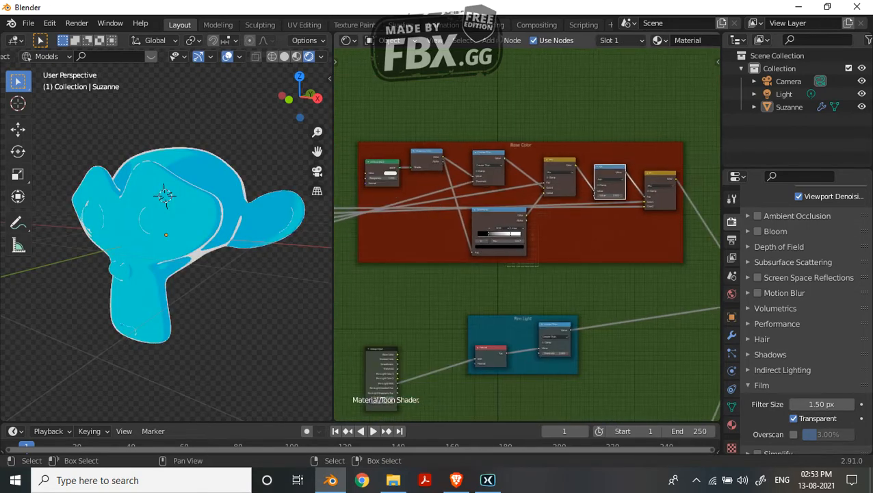
scroll(527, 236, up, 1)
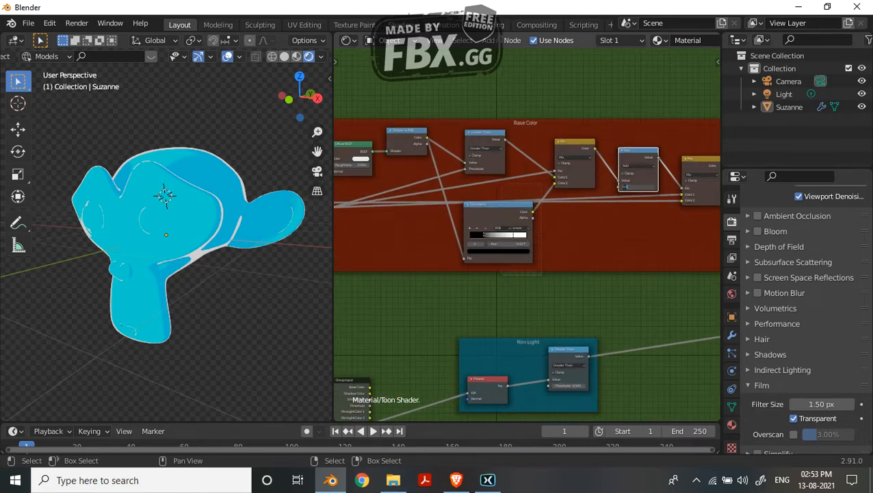
key(Return)
Step: Expose the Add node's second value as a new group input and name it Shadow Opacity
scroll(527, 236, down, 1)
middle_drag(527, 236, 607, 237)
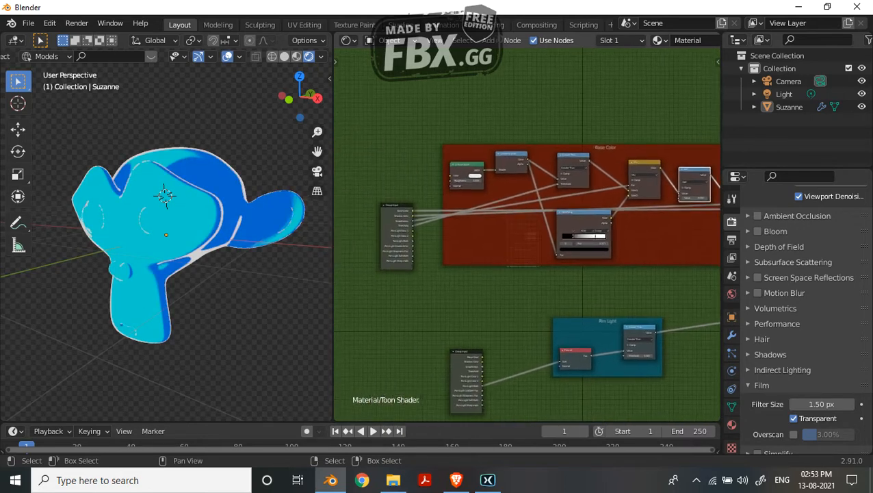
drag(412, 260, 684, 195)
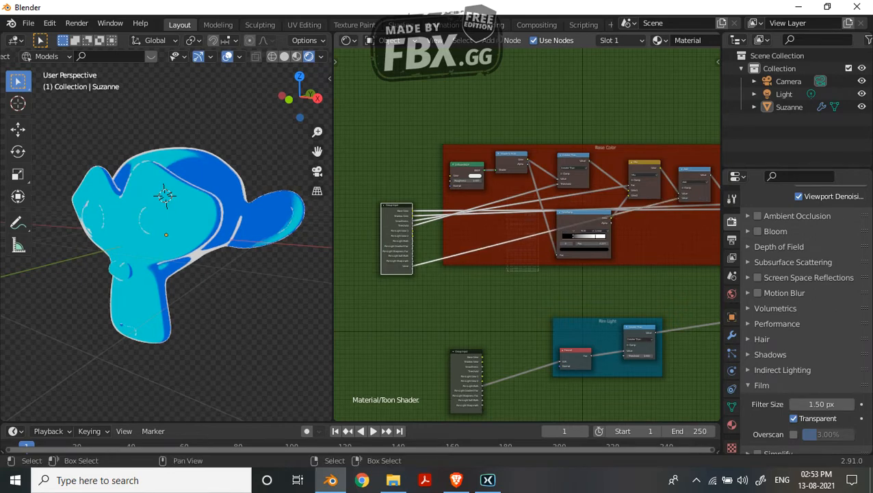
key(n)
scroll(609, 130, down, 1)
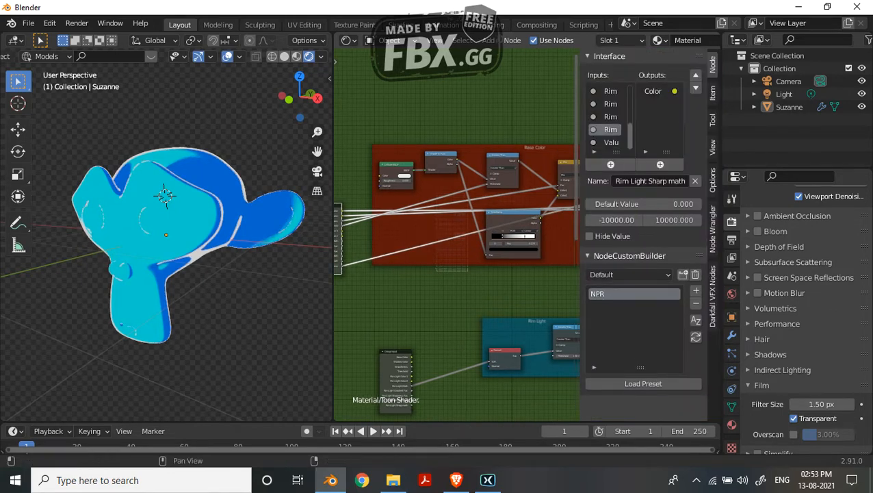
click(610, 143)
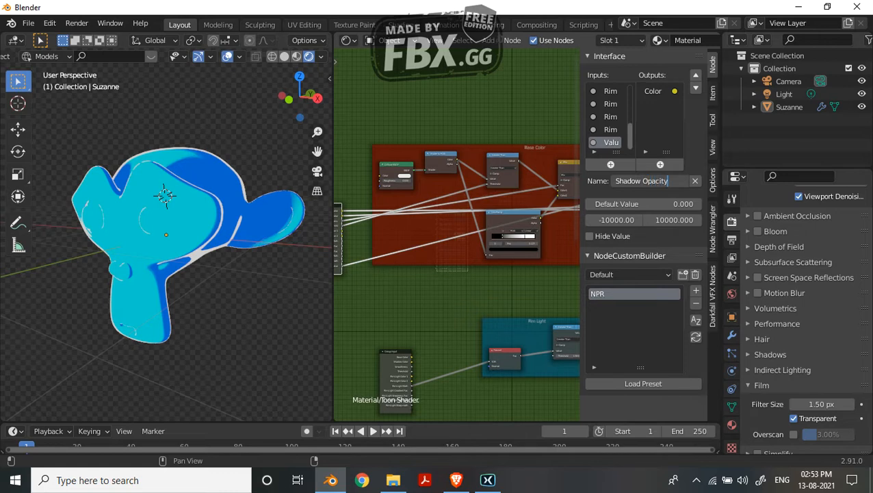
key(Return)
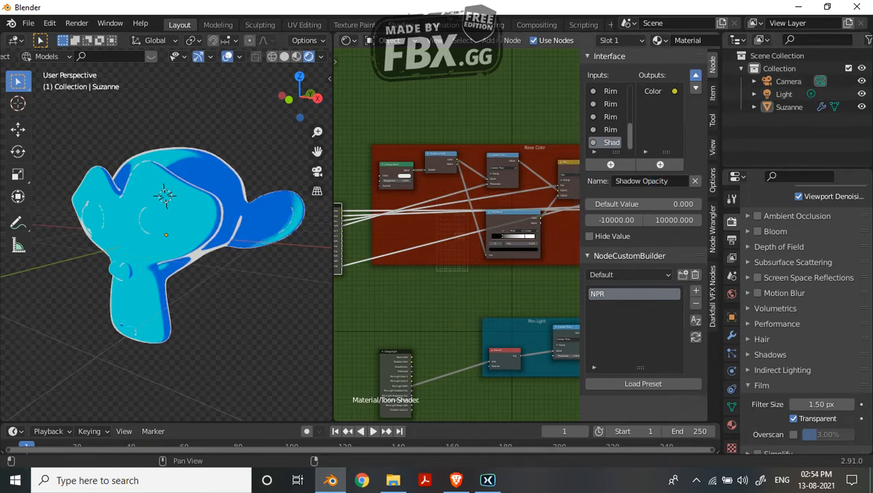
Step: Move the Shadow Opacity input up the group's input list to directly below Shadow Color
click(695, 76)
click(695, 76)
middle_drag(465, 288, 471, 289)
scroll(457, 239, up, 3)
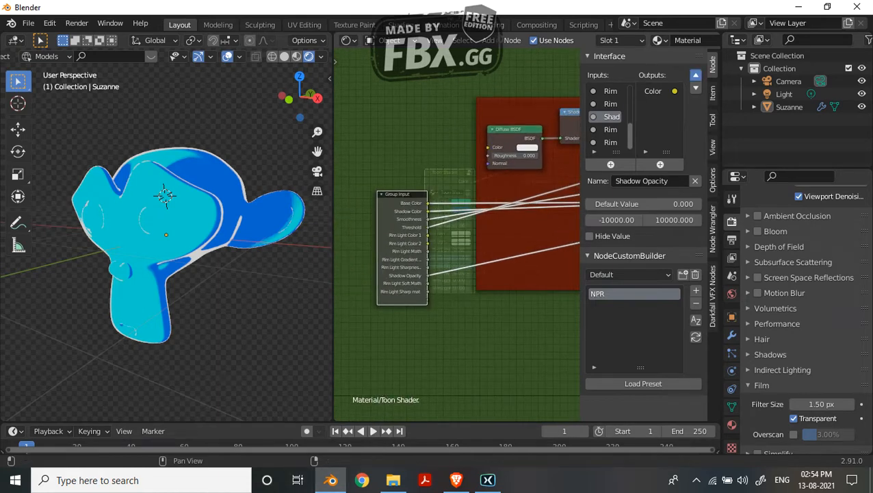
click(695, 76)
click(695, 76)
click(695, 75)
click(695, 75)
click(695, 75)
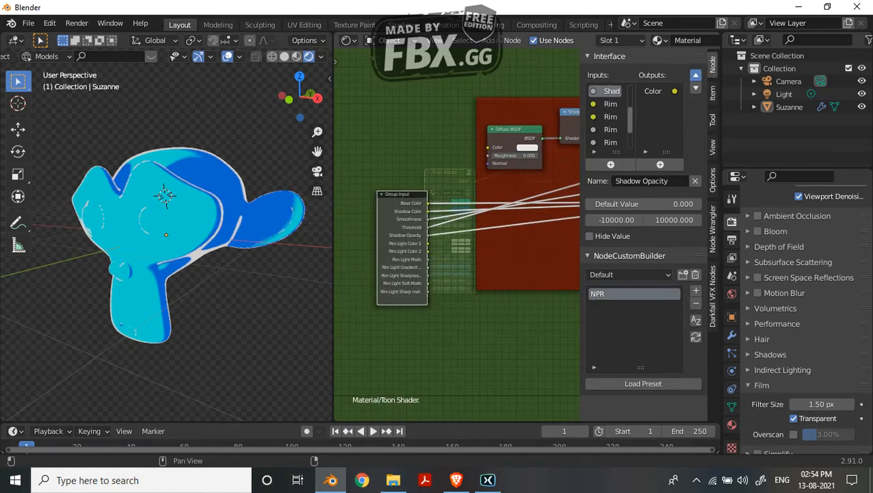
click(695, 75)
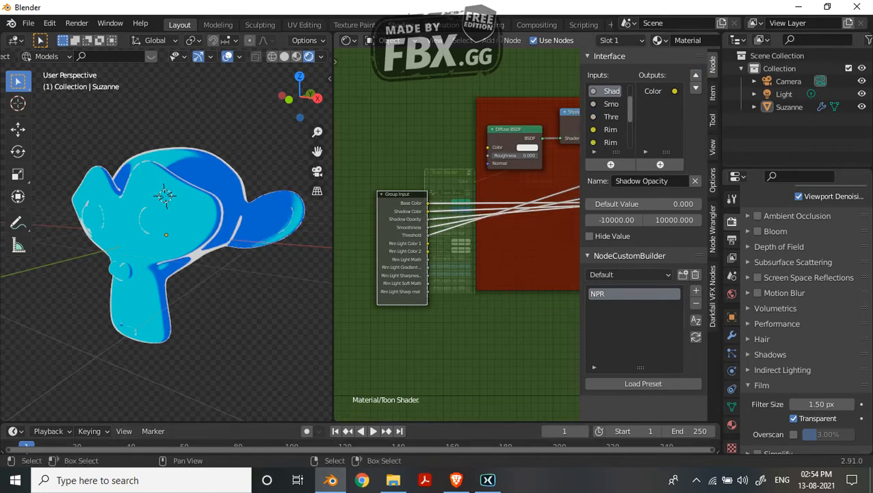
key(n)
Step: Examine the Rim Light and Rim Light Color node frames and compare them with the rim highlights on the model
scroll(540, 233, down, 4)
middle_drag(540, 233, 338, 276)
middle_drag(548, 342, 511, 206)
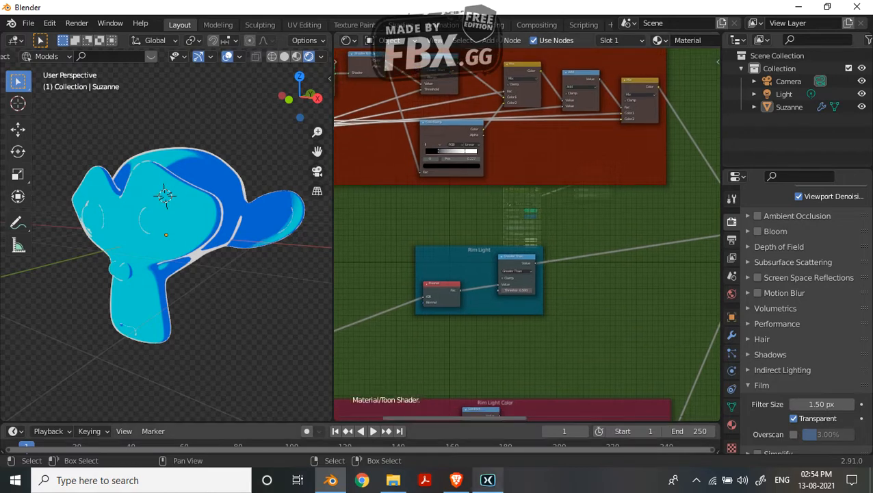
middle_drag(520, 341, 551, 128)
scroll(527, 244, down, 3)
scroll(526, 233, up, 3)
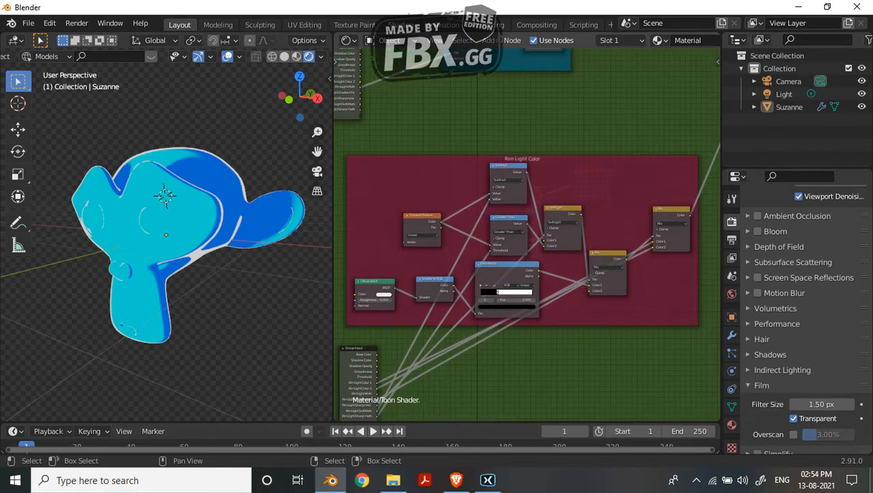
middle_drag(232, 198, 201, 211)
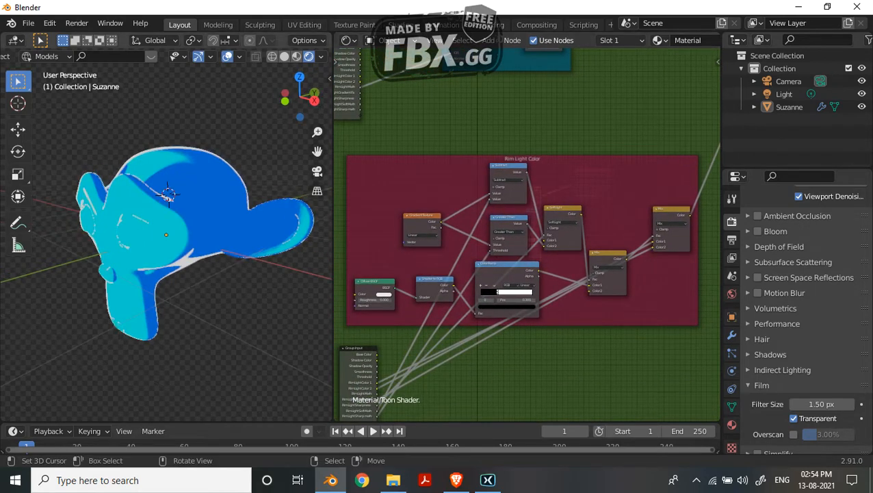
scroll(654, 218, down, 3)
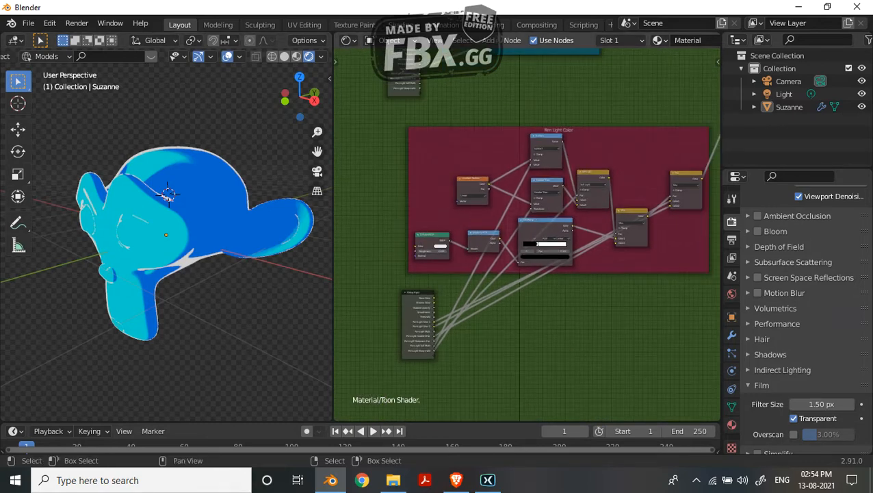
Step: Duplicate the ColorRamp in the Rim Light Color frame and place the copy to the left of the Gradient Texture node
scroll(540, 273, up, 3)
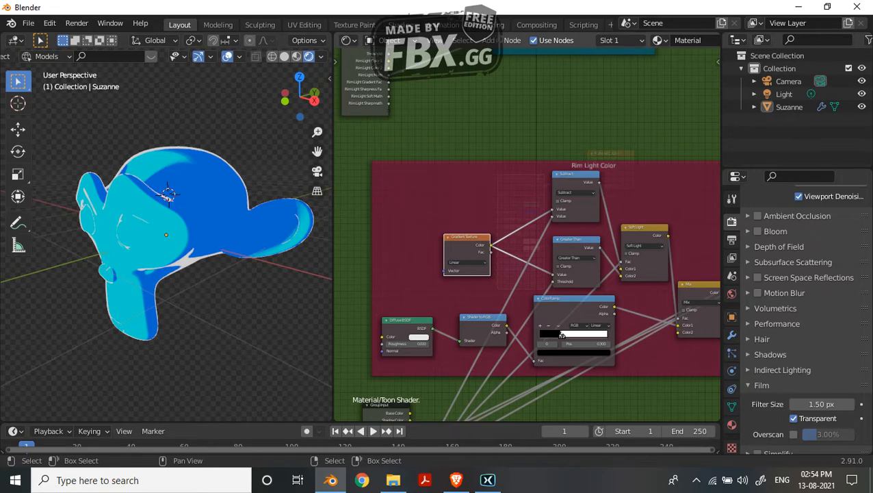
click(562, 335)
key(shift+d)
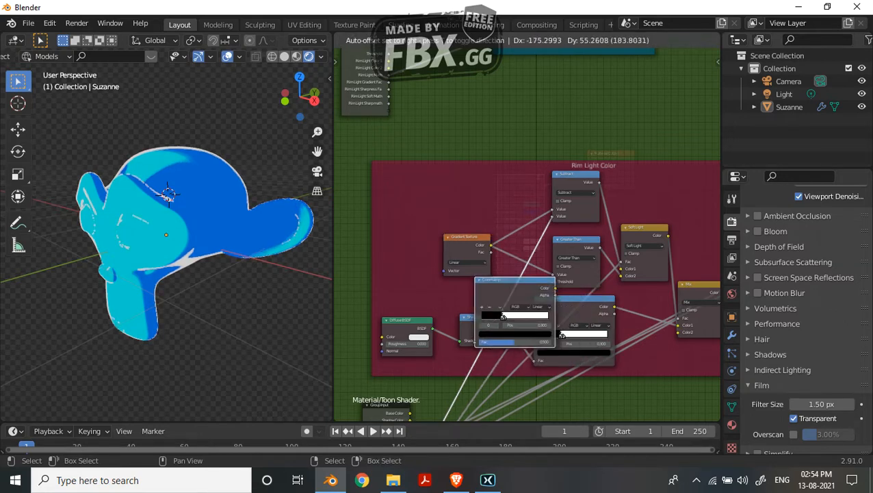
scroll(527, 233, down, 2)
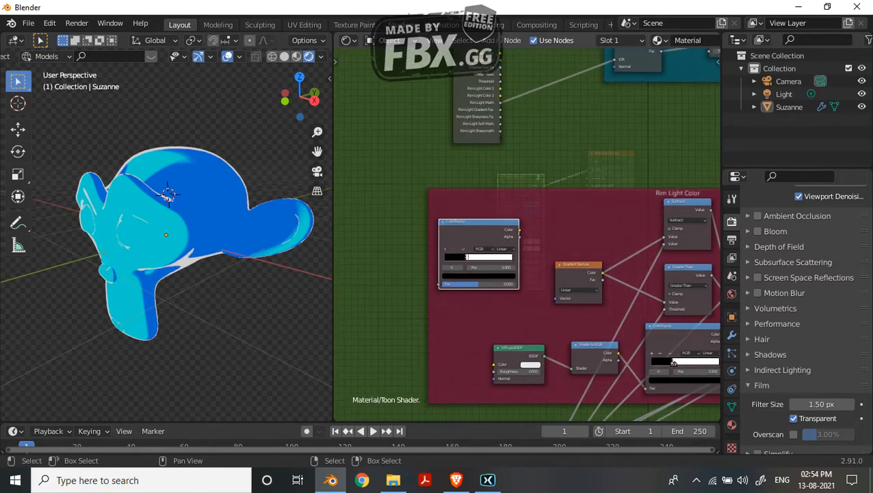
Step: Connect the Color output of the Base Color frame's Shader to RGB node to the Fac input of the duplicated ColorRamp
scroll(530, 226, down, 1)
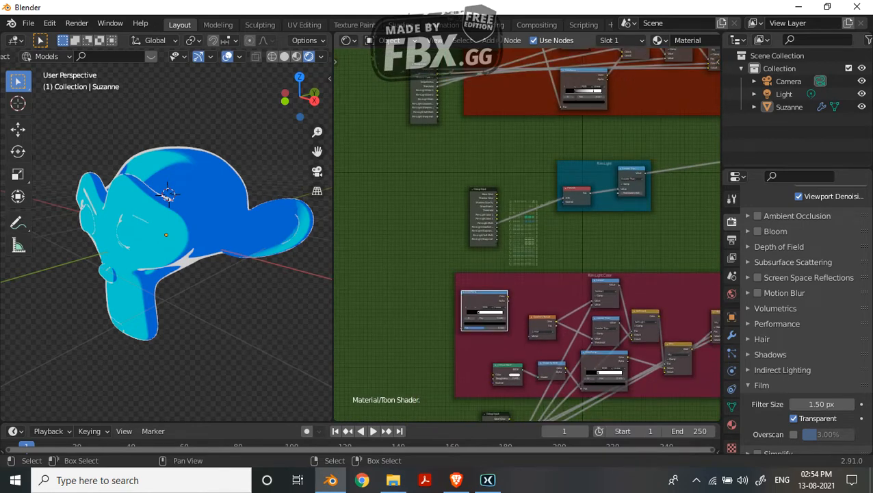
scroll(528, 235, down, 1)
middle_drag(529, 235, 530, 243)
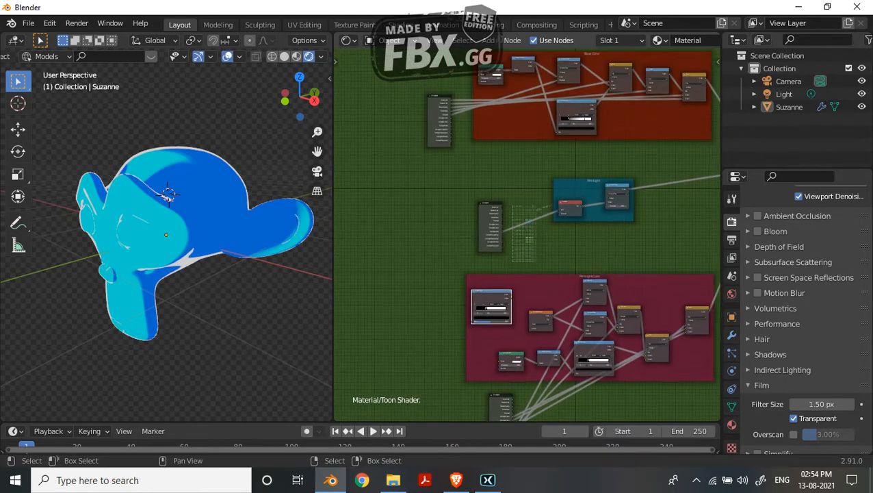
drag(534, 63, 473, 319)
middle_drag(473, 319, 457, 214)
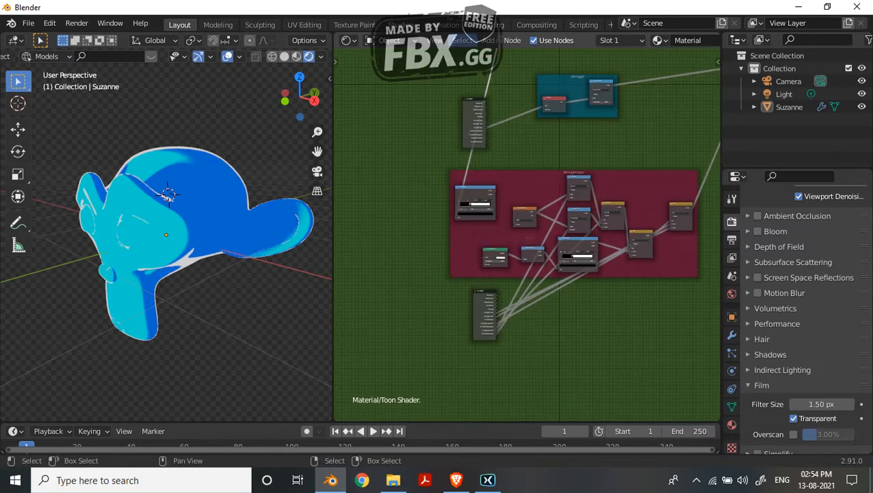
scroll(529, 235, up, 3)
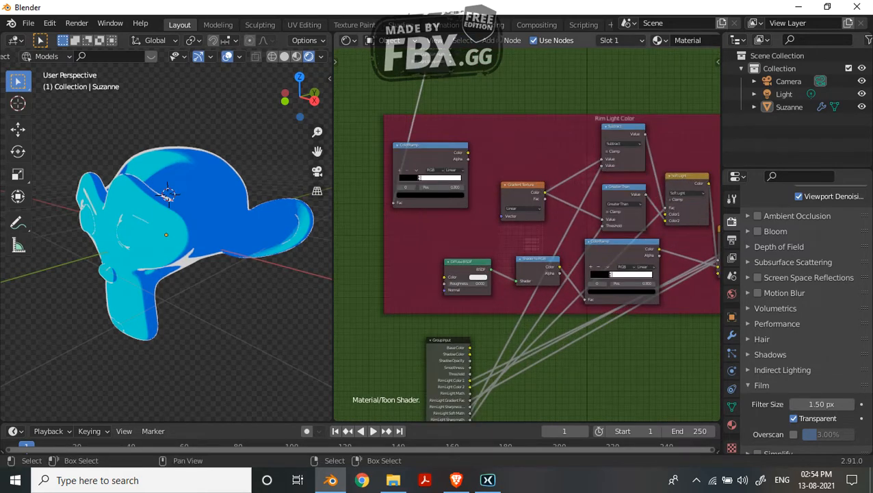
Step: Connect the duplicated ColorRamp's Color output to the Mix node in the Rim Light Color frame, replacing the Soft Light link
drag(467, 152, 481, 151)
drag(586, 219, 601, 219)
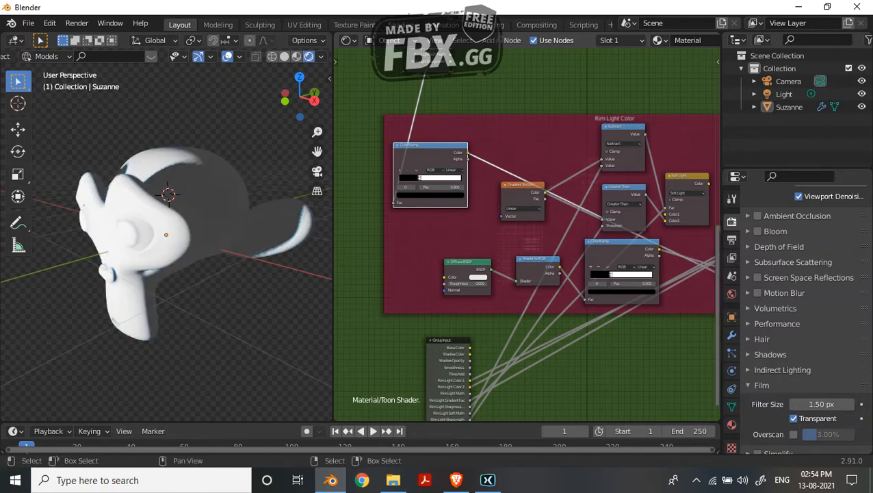
middle_drag(611, 283, 541, 281)
scroll(541, 281, up, 2)
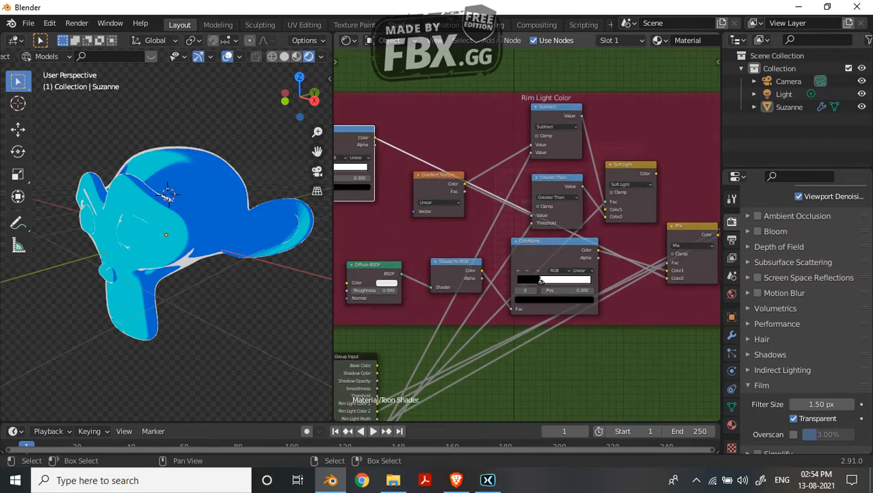
Step: Delete the Gradient Texture, Subtract, Greater Than and Soft Light nodes from the Rim Light Color frame
click(439, 187)
key(shift+l)
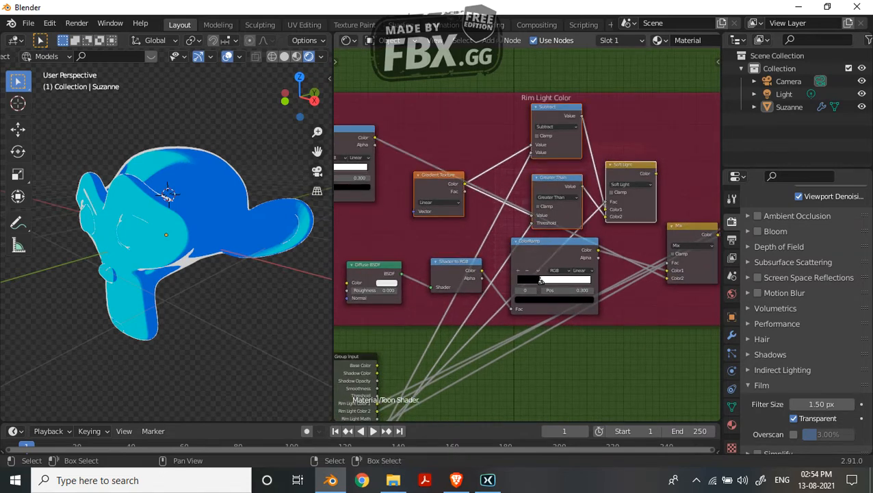
key(x)
middle_drag(439, 195, 474, 146)
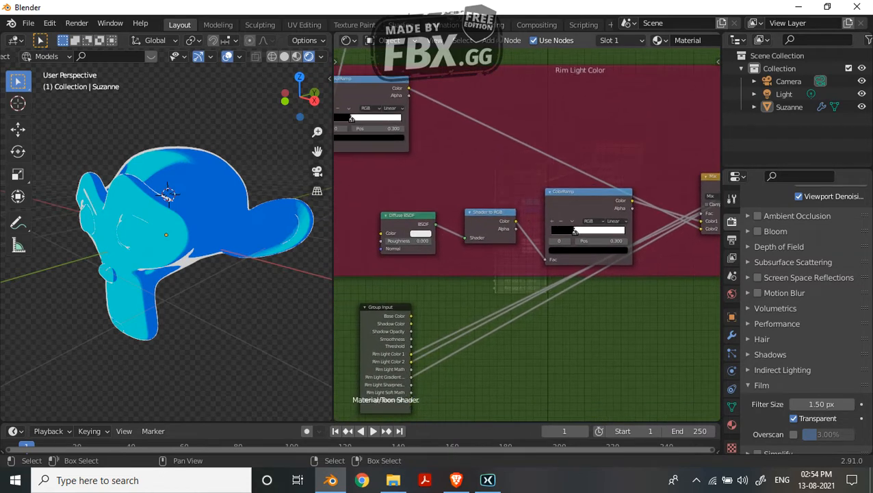
Step: Remove the rim light gradient, sharpness, soft math and sharp math inputs listed after Rim Light Math from the node group
key(n)
scroll(609, 117, down, 3)
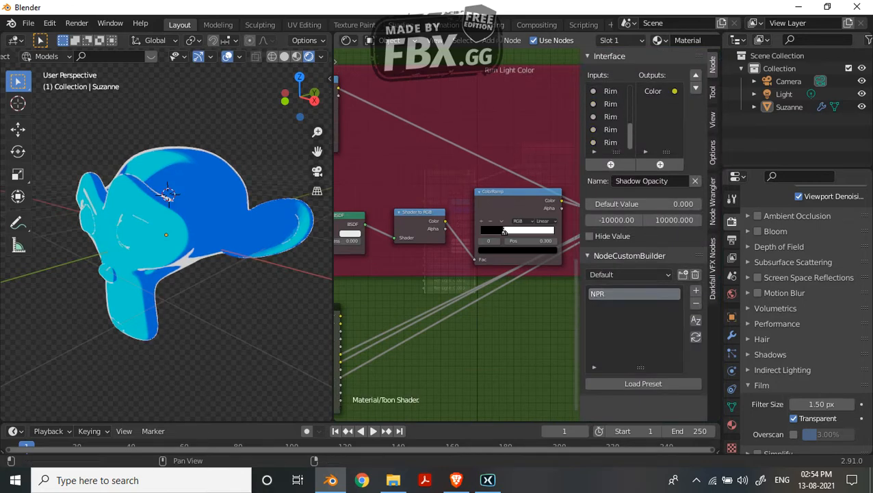
click(696, 182)
click(695, 181)
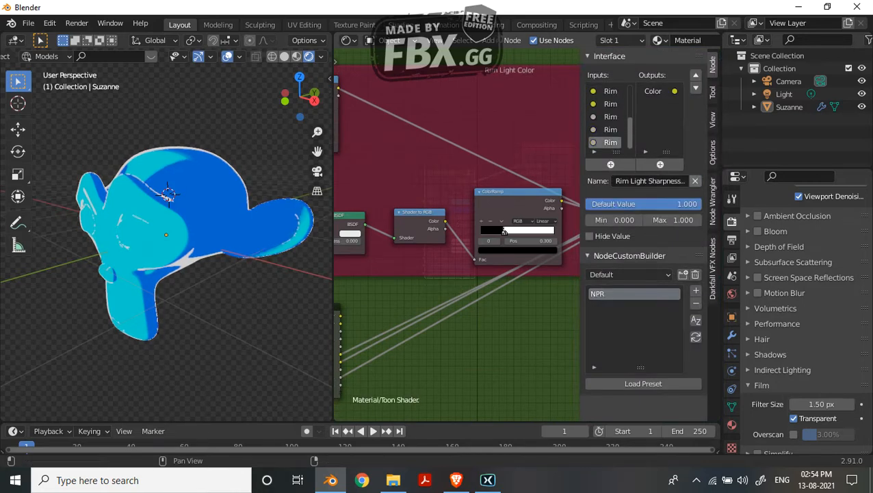
click(695, 181)
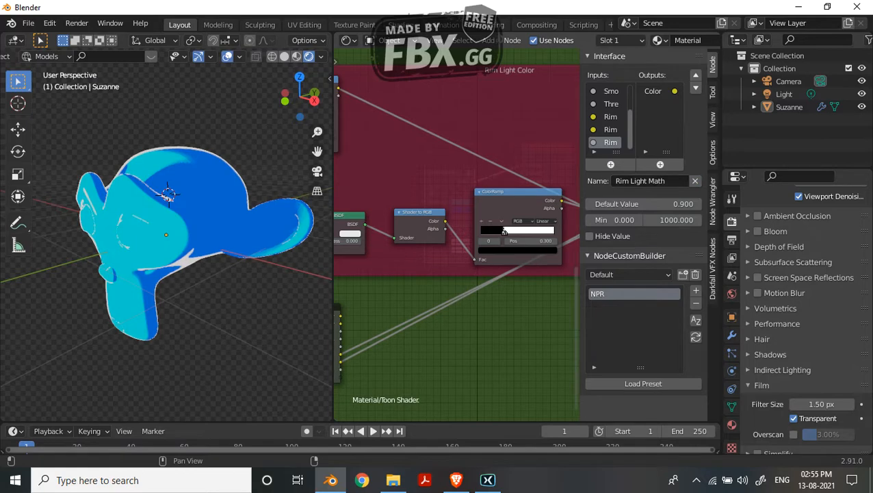
key(n)
Step: Move the duplicated ColorRamp directly above the other ColorRamp in the Rim Light Color frame and check the model's rim highlights
middle_drag(486, 259, 622, 272)
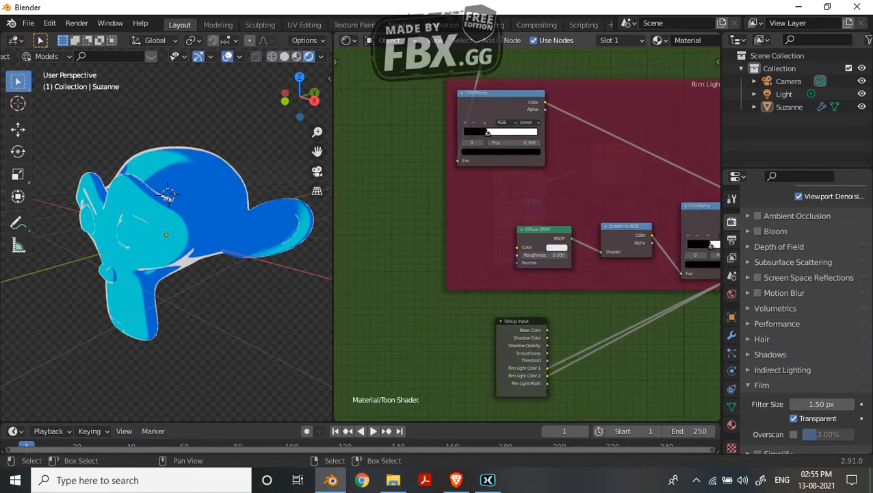
drag(490, 94, 704, 107)
middle_drag(702, 123, 561, 158)
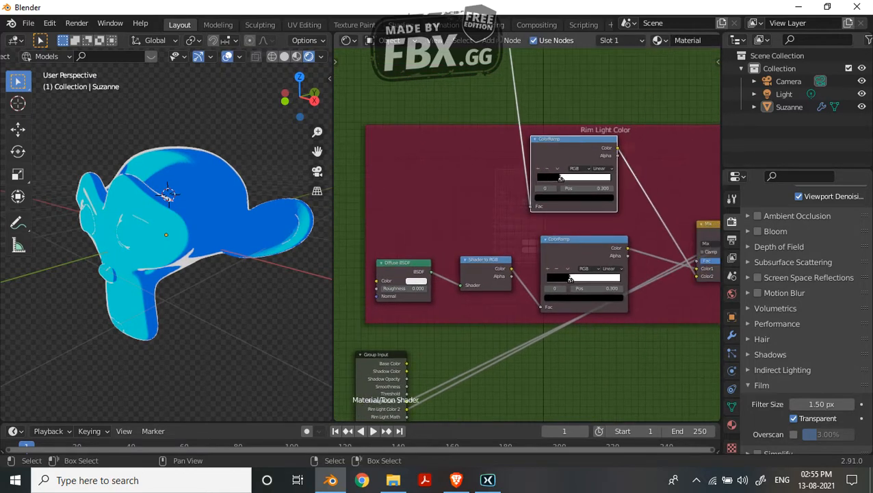
scroll(533, 230, down, 3)
middle_drag(531, 241, 497, 249)
middle_drag(212, 240, 236, 232)
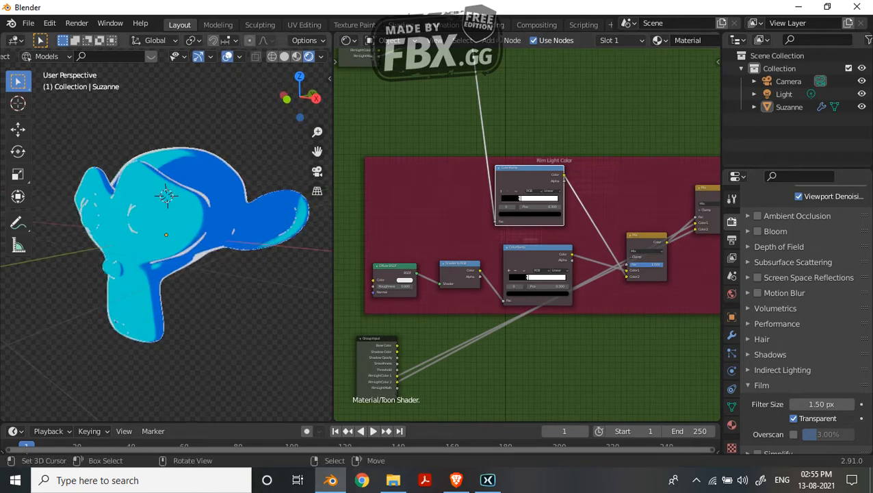
Step: Leave the node group, set the Toon Shader node's second rim light color to black and inspect the rims on the model
key(Tab)
scroll(525, 231, up, 3)
click(532, 242)
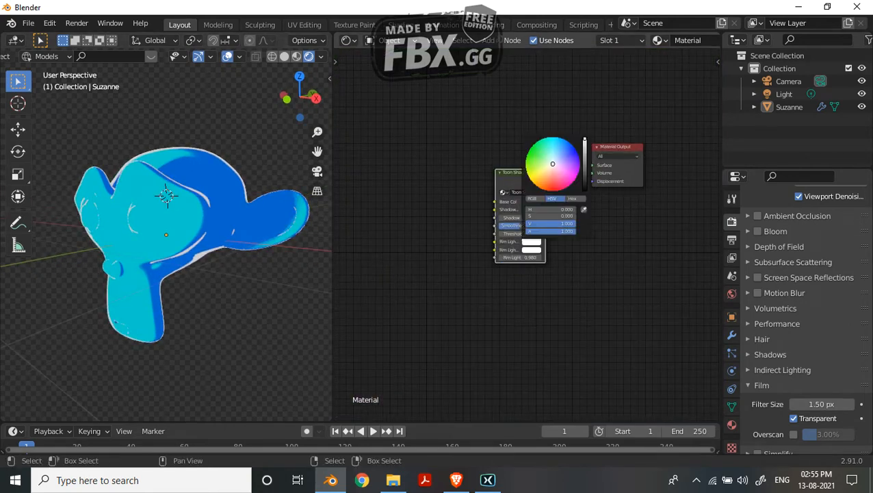
click(531, 249)
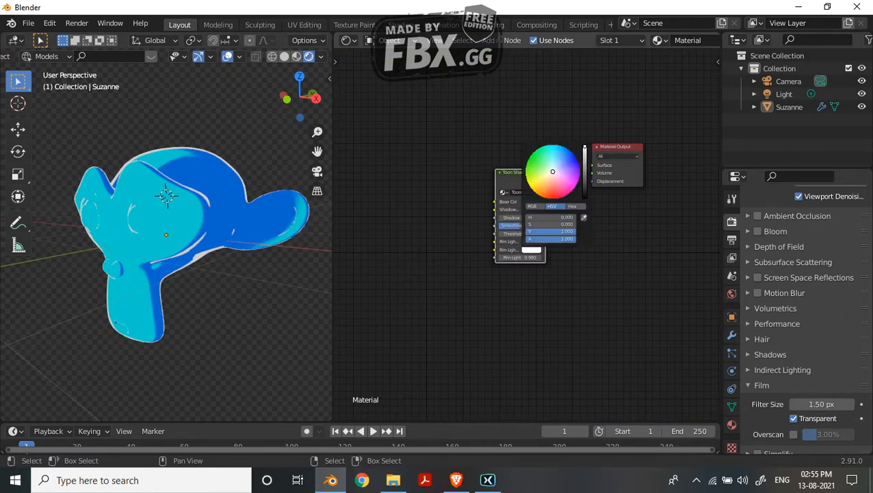
drag(585, 147, 585, 198)
middle_drag(233, 171, 263, 182)
scroll(263, 181, up, 2)
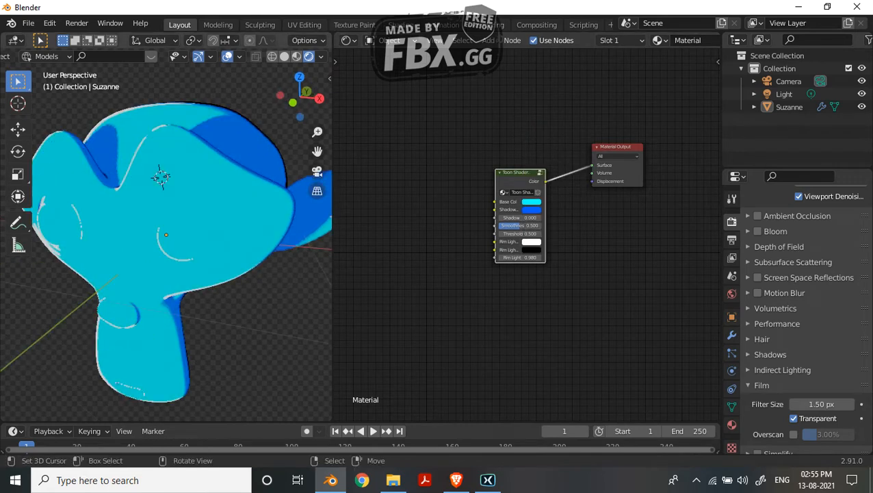
middle_drag(161, 177, 171, 181)
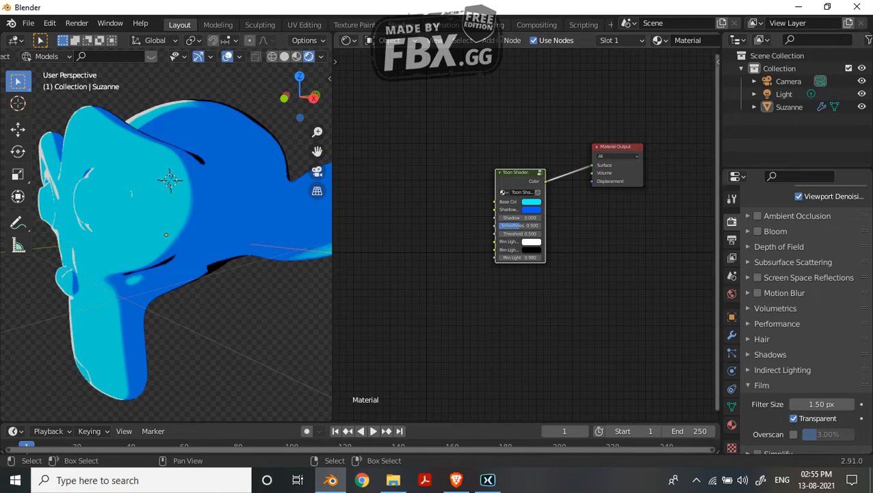
Step: Try different viewport levels of the Subdivision modifier on Suzanne, ending at 1, and compare the rim outlines
click(731, 335)
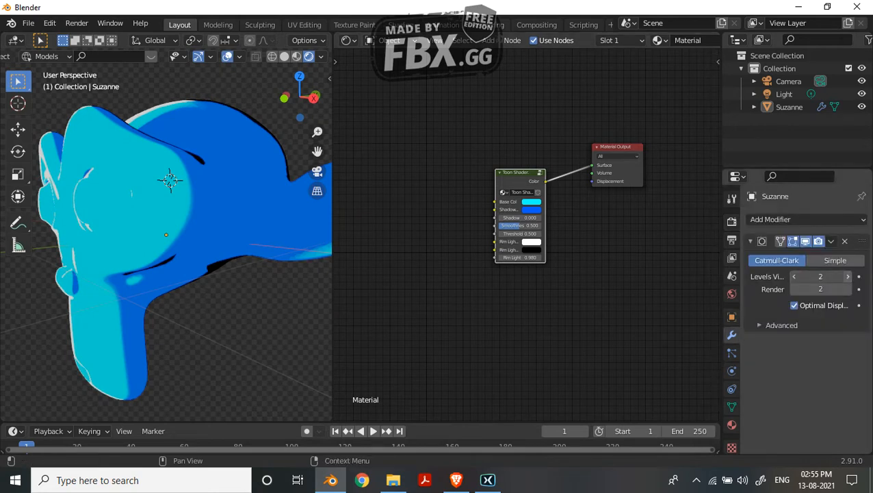
click(848, 276)
click(794, 276)
click(793, 276)
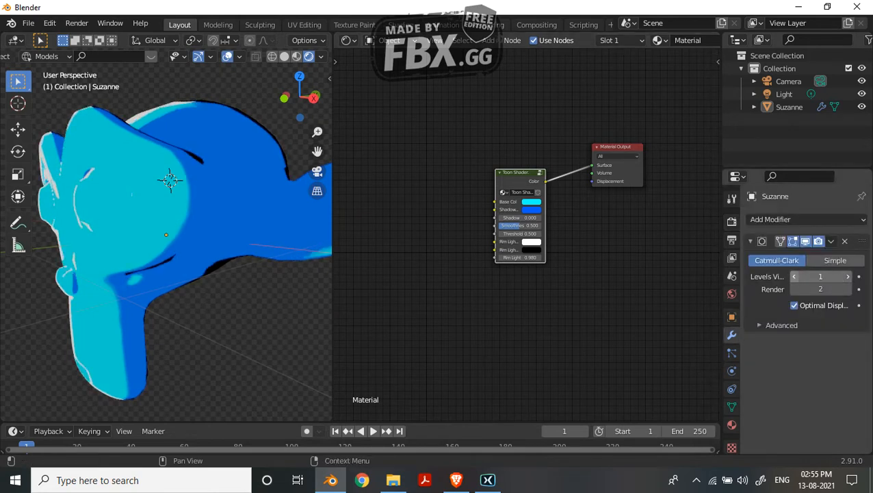
middle_drag(170, 180, 171, 181)
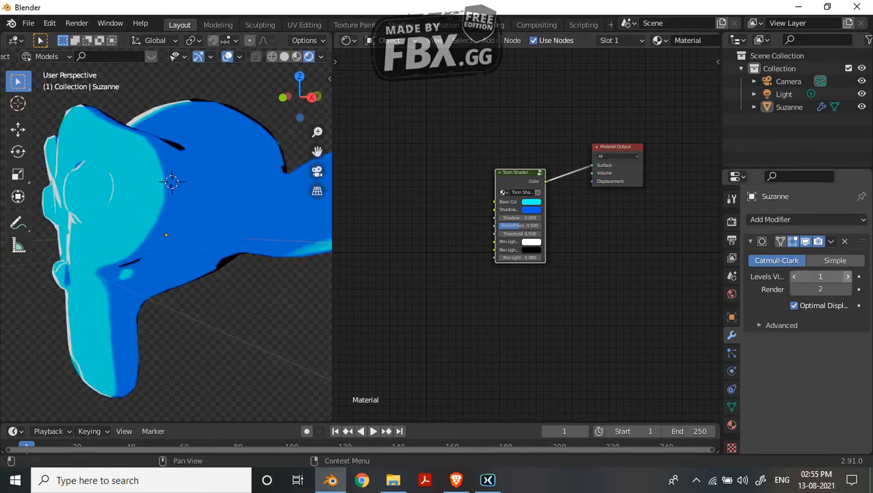
key(ctrl+2)
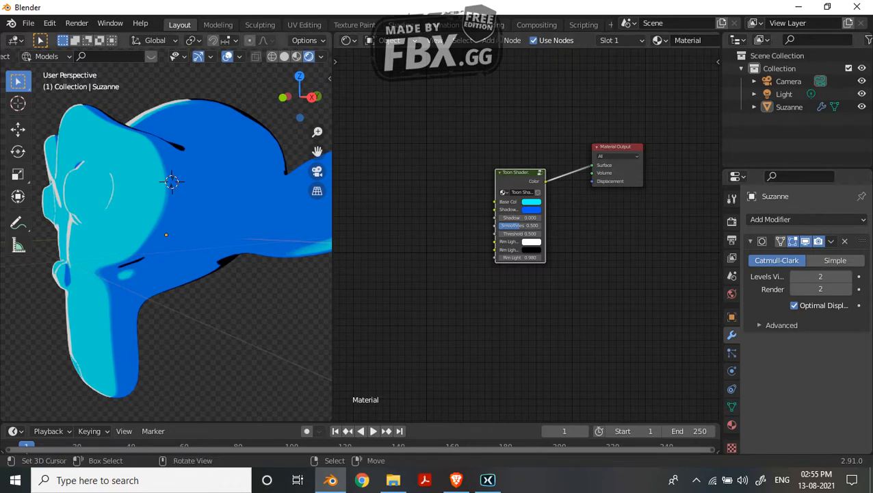
key(ctrl+1)
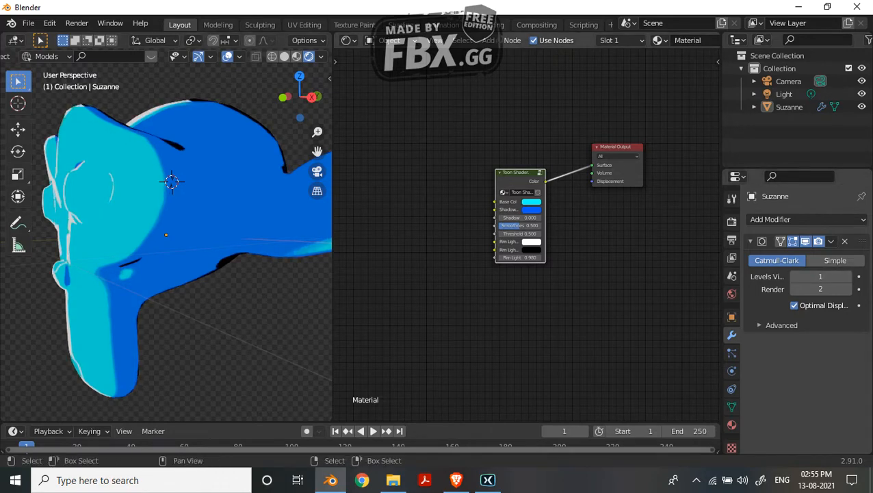
Step: Rename the group's Rim Light Color 2 input to Outline and move it below Rim Light Math
scroll(527, 234, up, 2)
scroll(527, 234, up, 2)
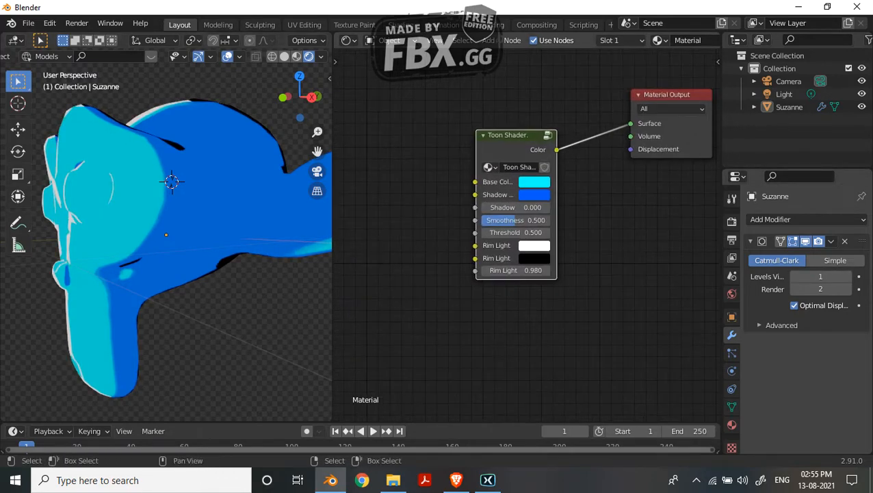
key(Tab)
key(n)
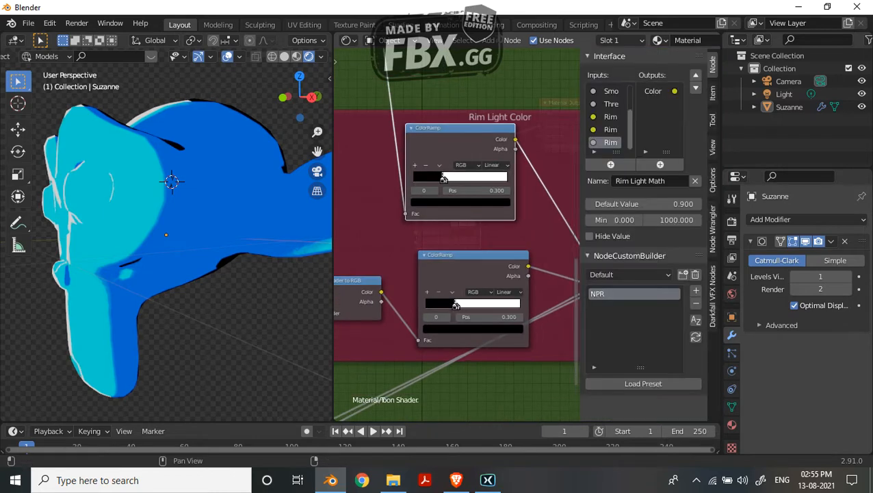
click(611, 129)
text(Outline)
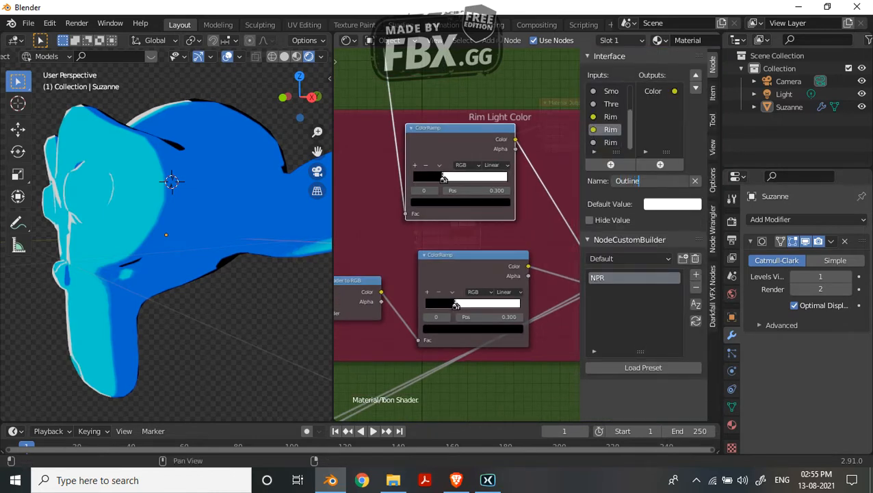
key(Return)
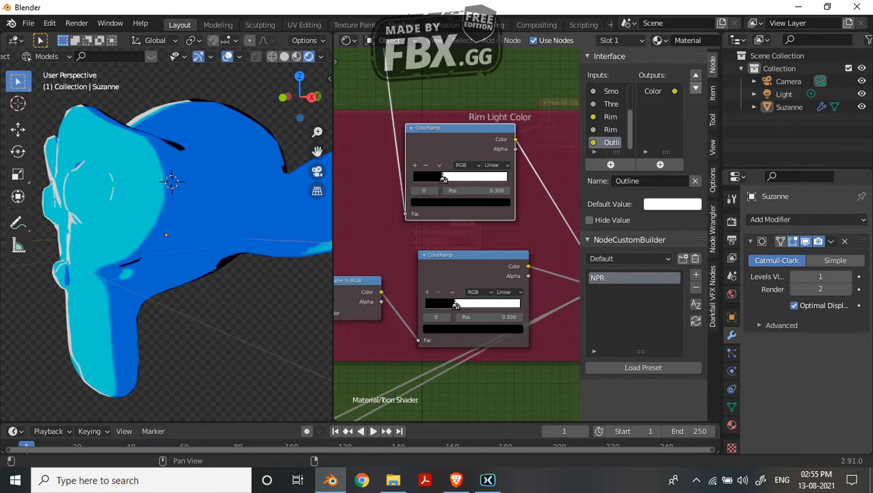
key(n)
scroll(502, 109, down, 4)
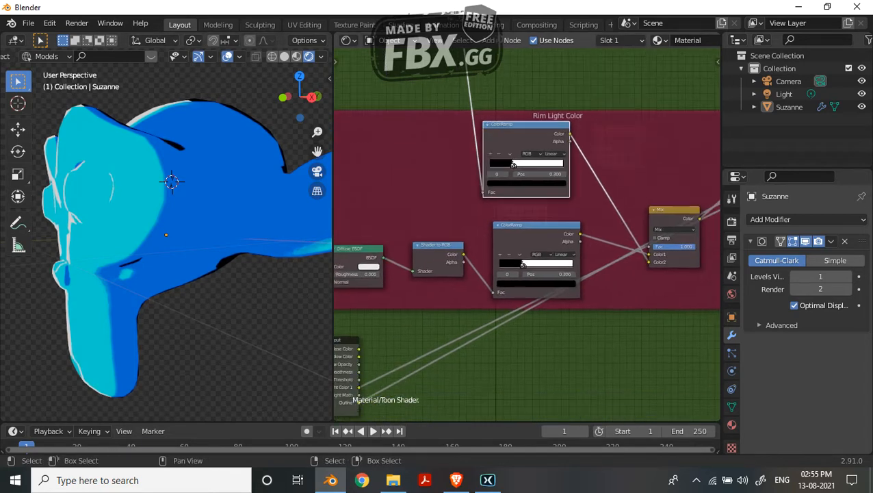
Step: Check the inputs on the Toon Shader node outside the group and set the Subdivision modifier's viewport level to 2
key(Tab)
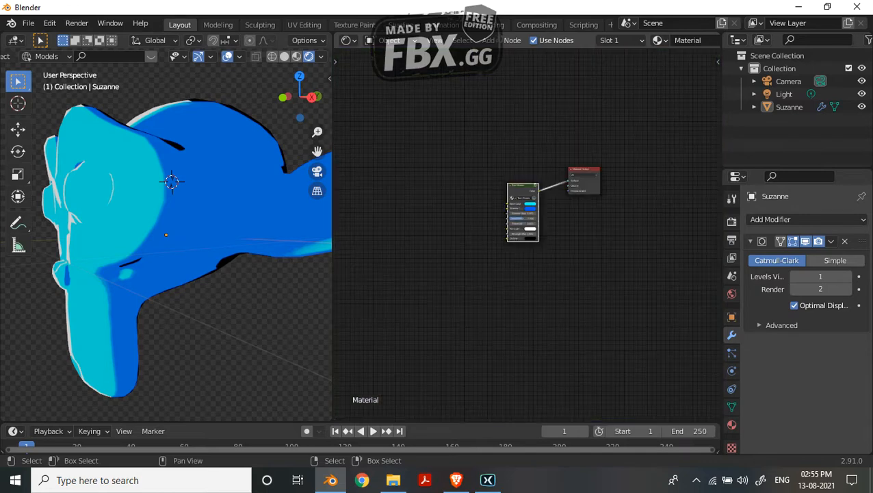
scroll(527, 234, up, 3)
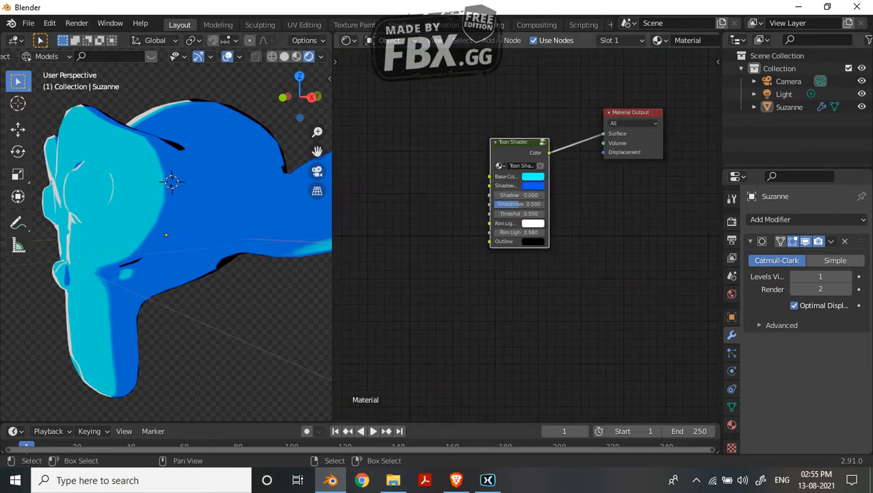
click(847, 276)
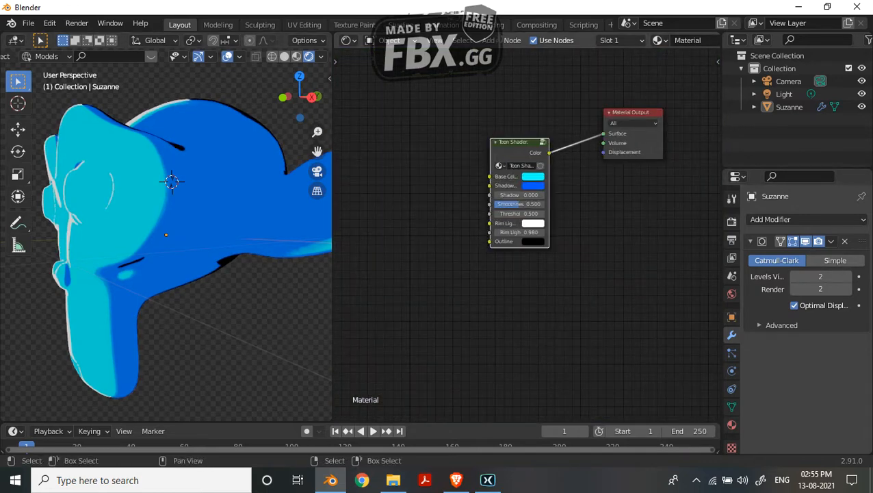
Step: Delete the Rim Light Color frame with all its nodes inside the Toon Shader group, keeping the Group Input node below it
key(Tab)
scroll(527, 235, down, 6)
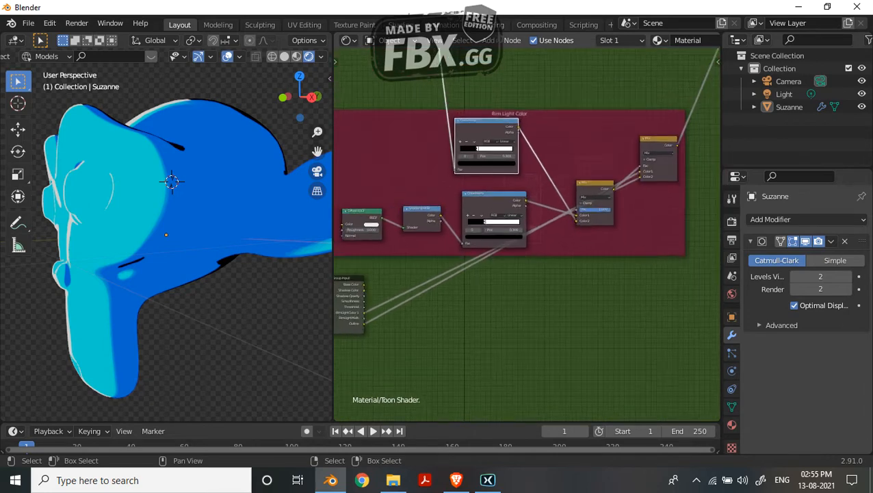
middle_drag(408, 126, 384, 156)
drag(383, 156, 648, 301)
key(x)
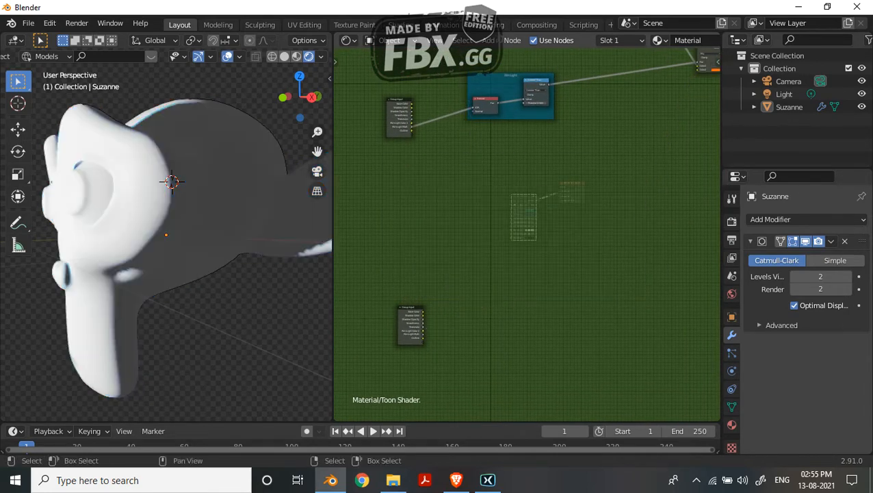
key(ctrl+z)
key(ctrl+z)
key(ctrl+z)
key(ctrl+z)
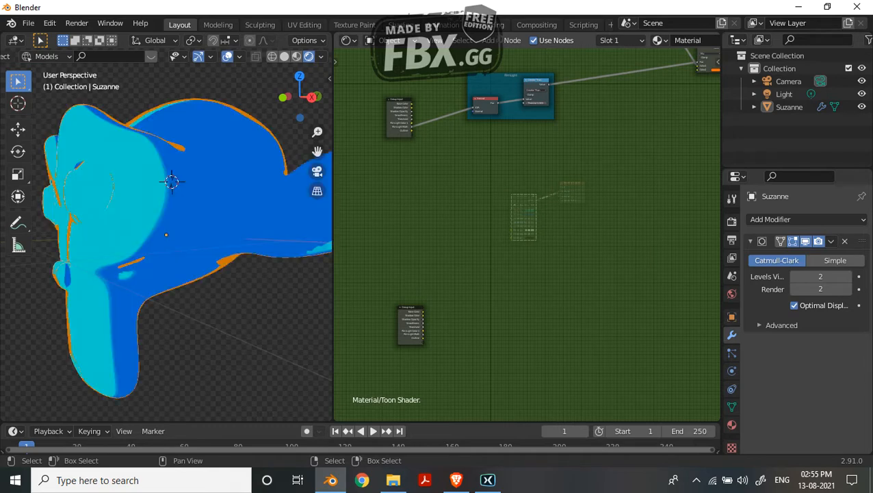
middle_drag(496, 251, 527, 234)
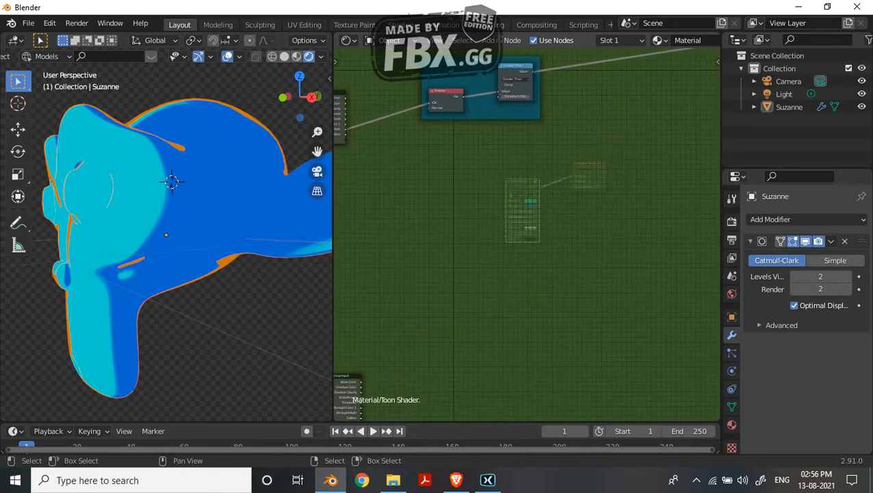
Step: Move the leftover Group Input node closer to the final Mix node and connect Rim Light Color 1 to its Color2 input
scroll(527, 234, down, 2)
drag(370, 370, 608, 178)
middle_drag(608, 179, 503, 260)
scroll(511, 247, up, 9)
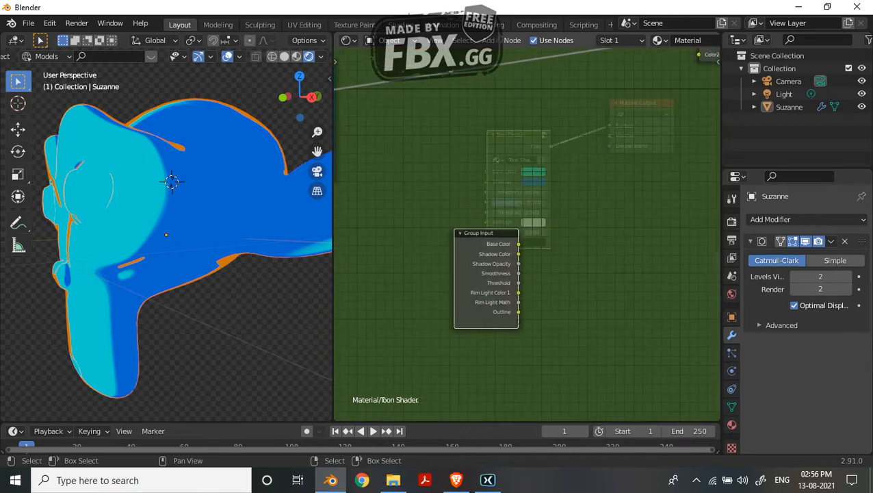
mouse_move(518, 293)
mouse_down()
mouse_move(643, 87)
mouse_move(697, 55)
mouse_up()
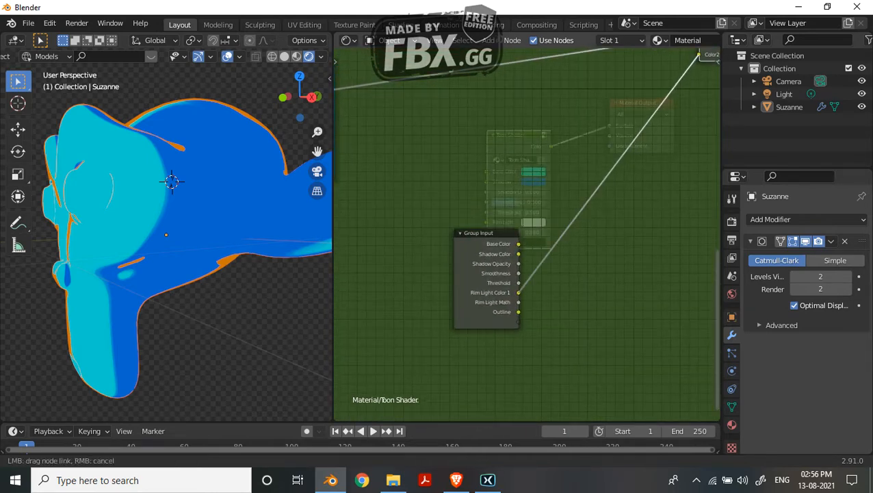
Step: Rename the Rim Light Color 1 group input to Rim Light Color and move the Group Input node closer to the final Mix node
key(n)
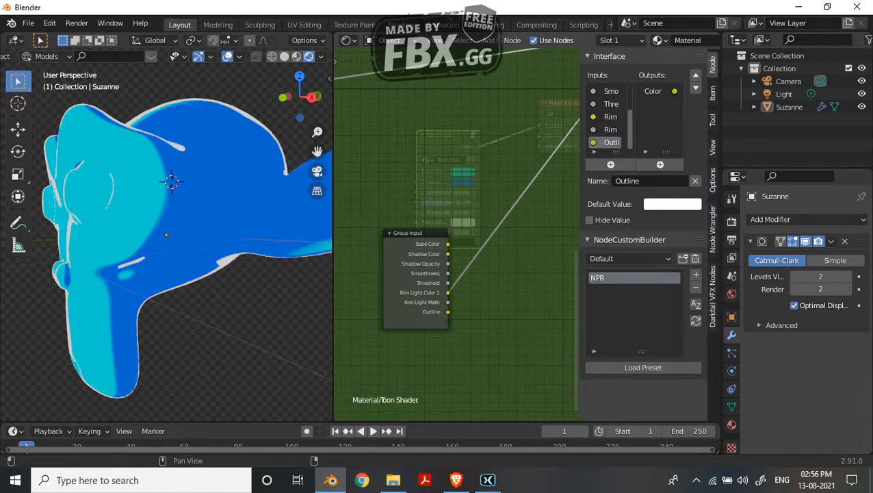
click(610, 117)
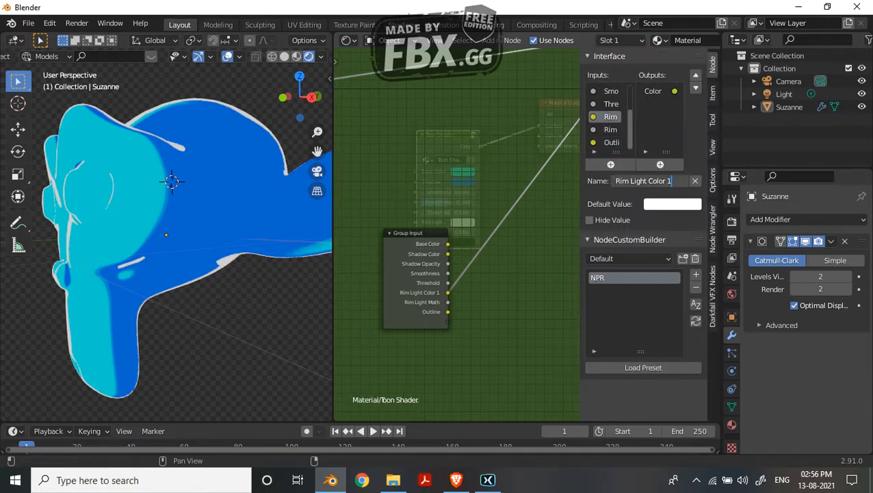
key(Return)
key(n)
scroll(526, 237, down, 3)
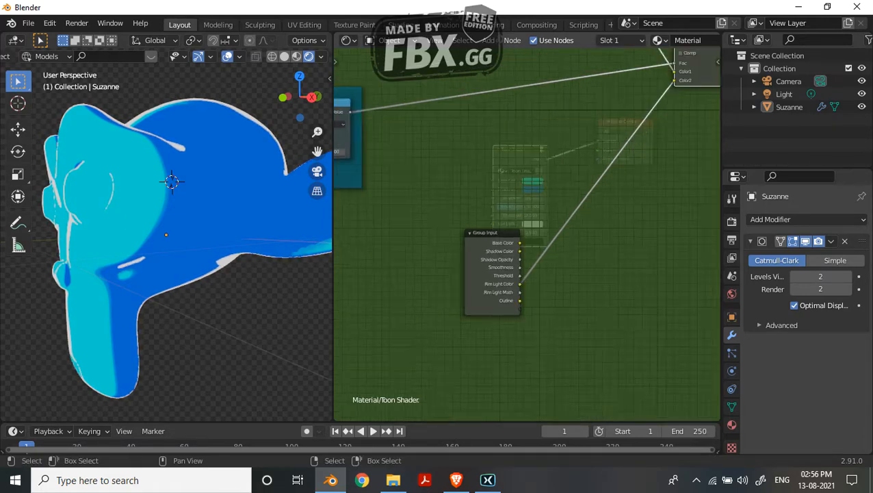
drag(494, 271, 607, 152)
Step: Insert a Glossy BSDF node between the Fresnel and Greater Than nodes in the Rim Light frame
middle_drag(383, 184, 352, 251)
scroll(527, 236, up, 1)
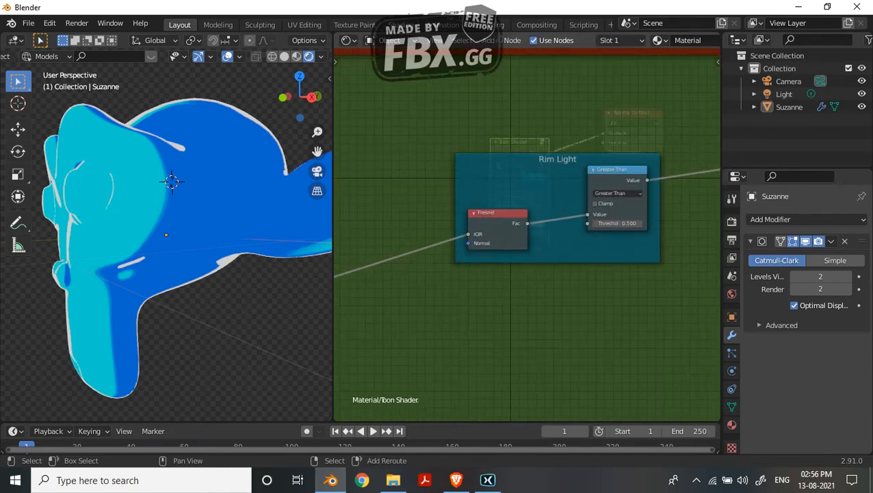
key(shift+a)
click(503, 174)
text(glo)
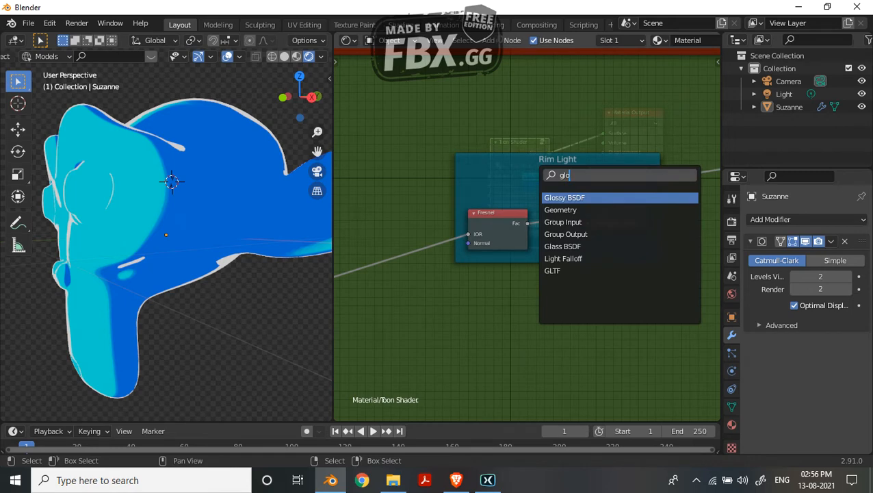
key(Return)
click(540, 191)
middle_drag(540, 193, 495, 201)
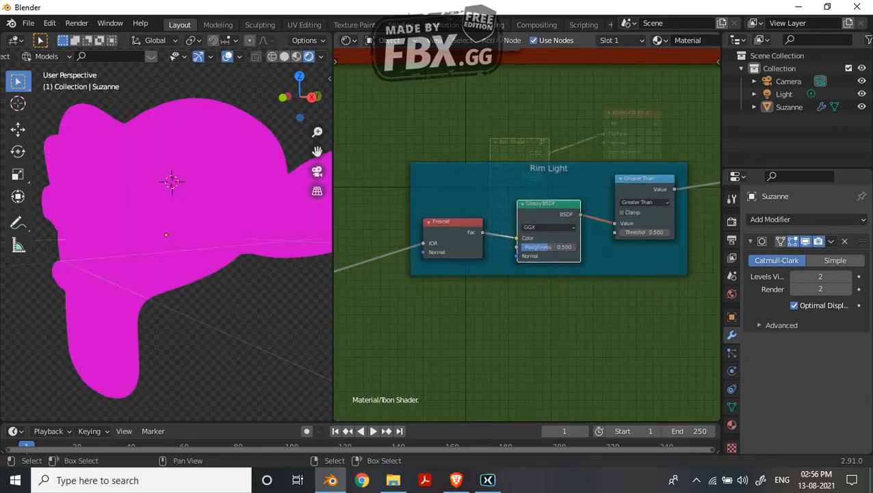
Step: Insert a Shader to RGB node between Glossy BSDF and Greater Than, and set the Glossy BSDF roughness to 1
key(shift+a)
click(510, 165)
text(sh)
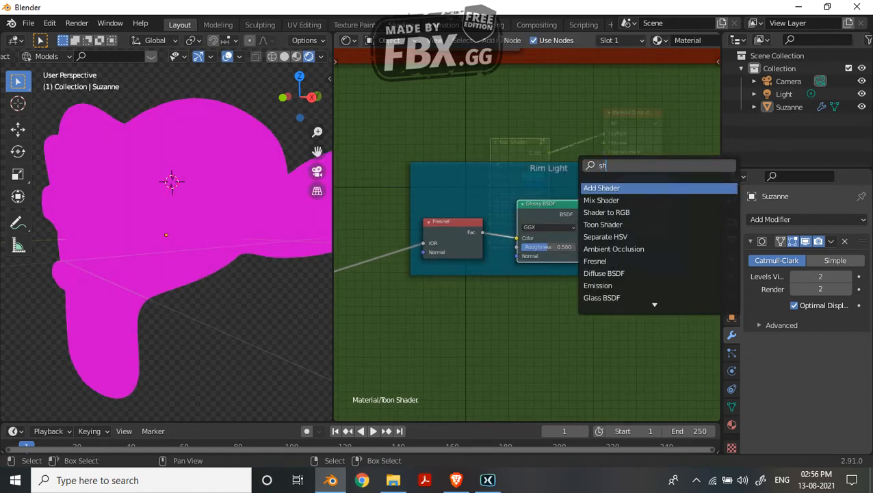
key(Down)
key(Down)
key(Return)
click(643, 208)
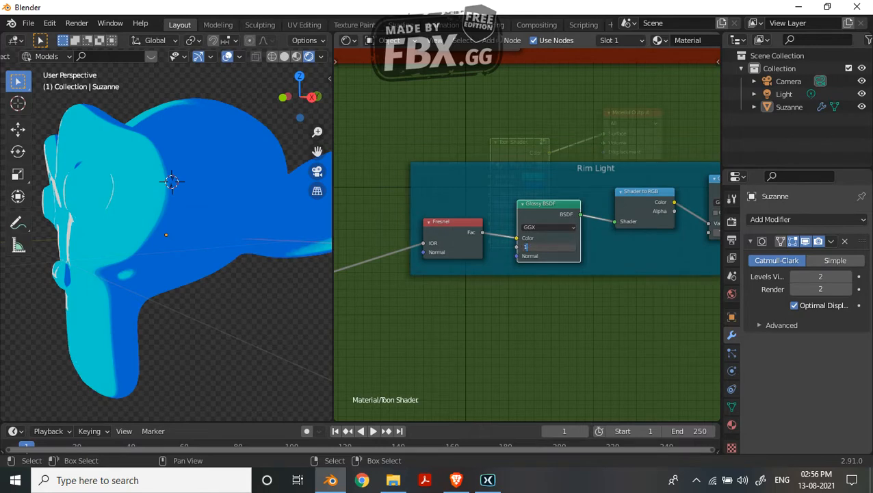
key(Return)
Step: Examine the rim light on Suzanne from several angles, both close up and from a distance
middle_drag(171, 226, 193, 253)
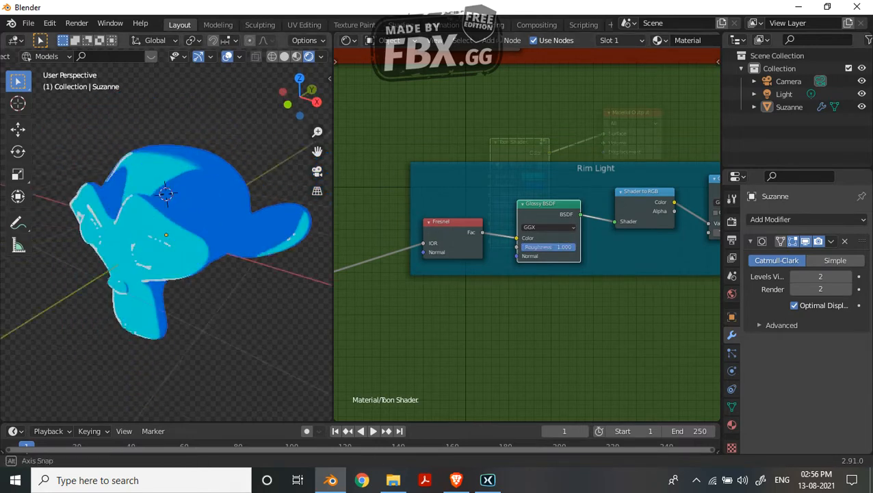
middle_drag(165, 193, 152, 179)
scroll(158, 169, up, 4)
scroll(152, 164, down, 5)
scroll(152, 171, up, 5)
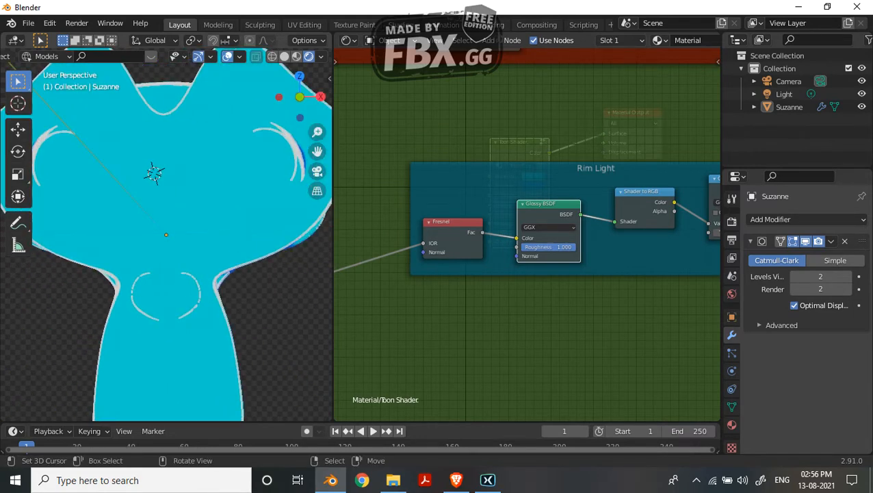
middle_drag(548, 328, 261, 305)
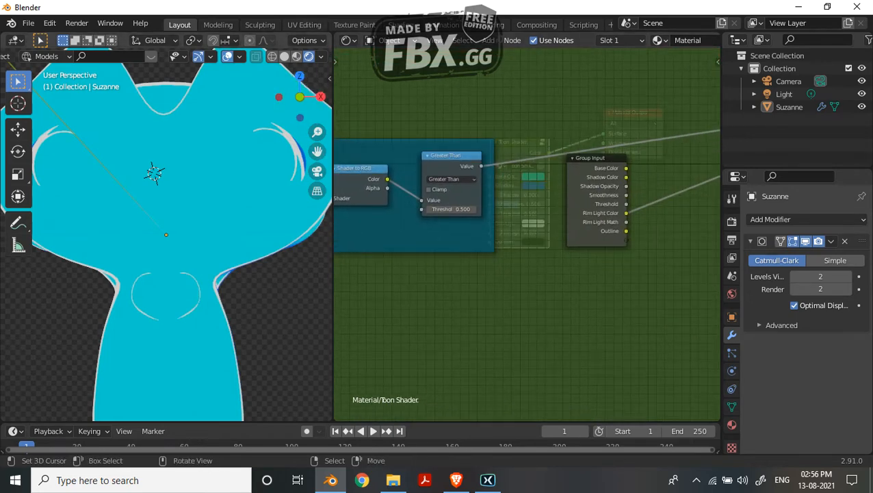
middle_drag(164, 206, 215, 181)
middle_drag(178, 206, 203, 249)
Step: Insert an Emission node on the link between the Group Input's Rim Light Color and the final Mix node's Color2
middle_drag(533, 294, 413, 304)
middle_drag(534, 205, 498, 217)
middle_drag(552, 224, 517, 235)
scroll(517, 235, up, 3)
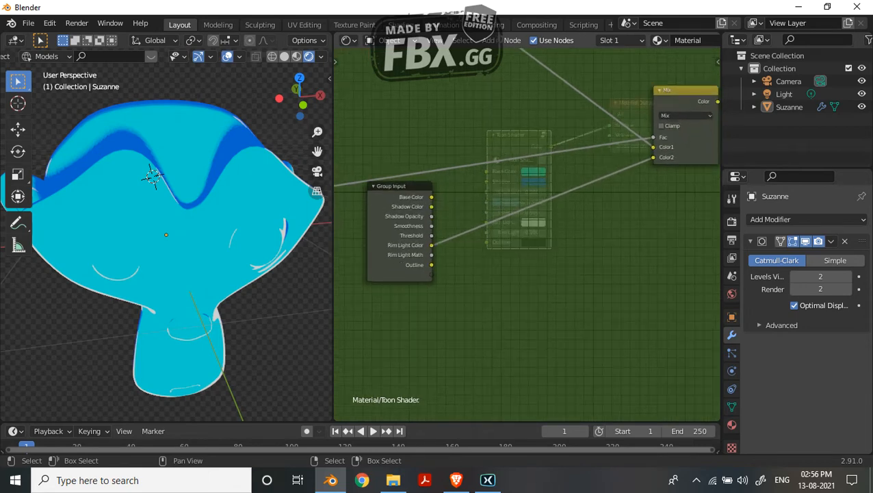
key(shift+a)
click(558, 158)
text(e)
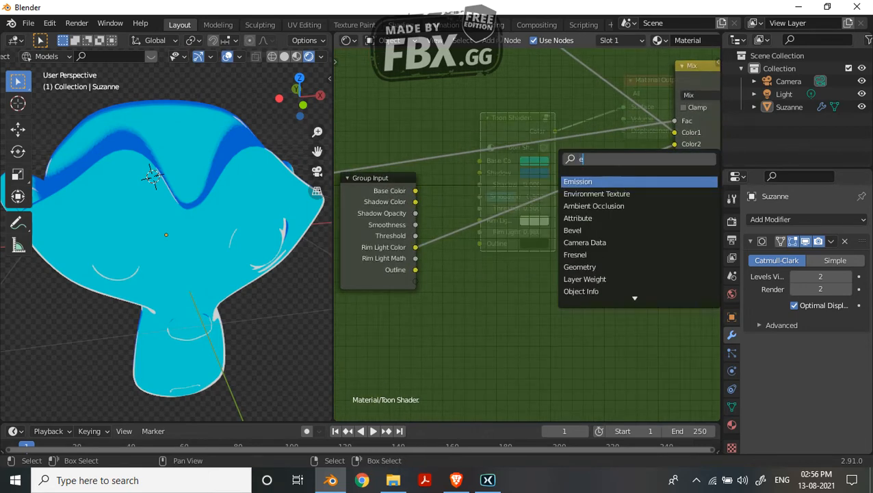
text(nmi)
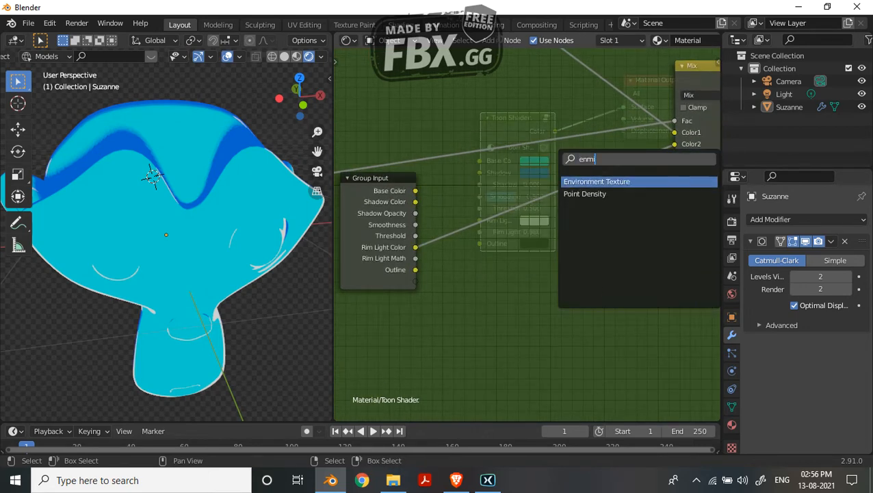
key(BackSpace)
key(BackSpace)
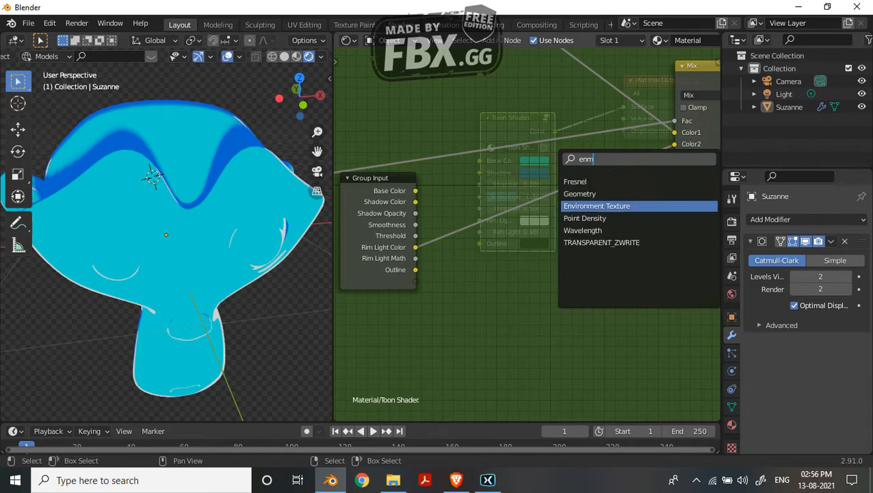
key(BackSpace)
text(mi)
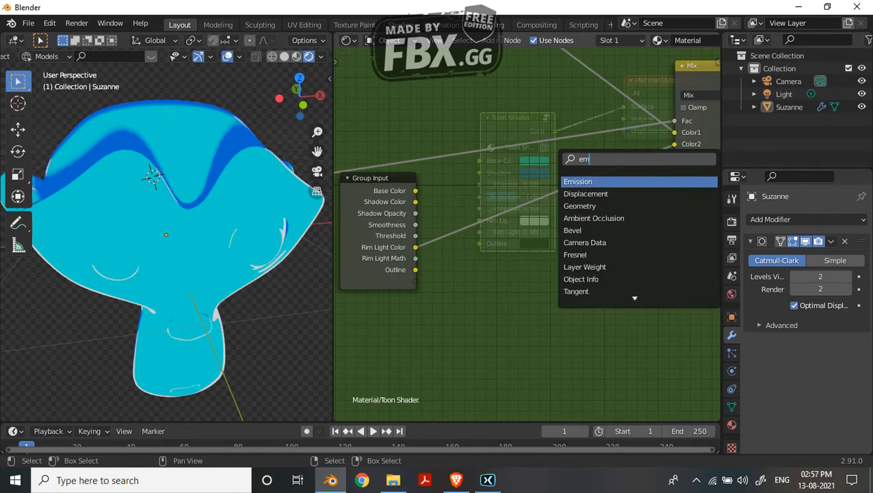
key(Down)
key(Up)
key(Return)
click(503, 189)
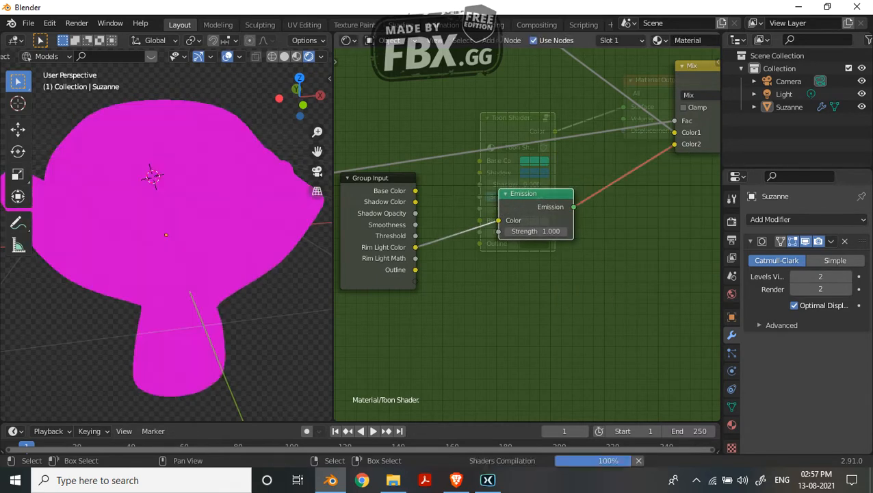
Step: Insert a Shader to RGB node between the Emission node and the final Mix node's Color2 input
middle_drag(612, 168, 578, 179)
key(shift+a)
text(sh)
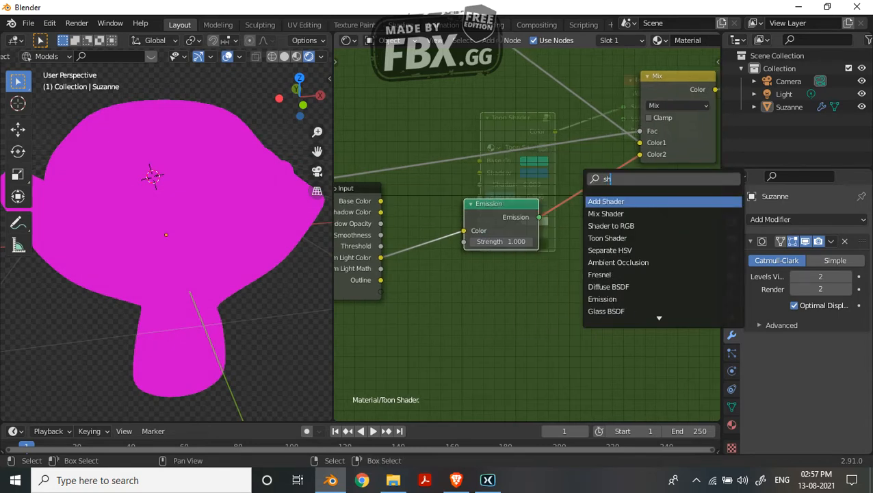
key(Down)
key(Down)
key(Return)
click(576, 170)
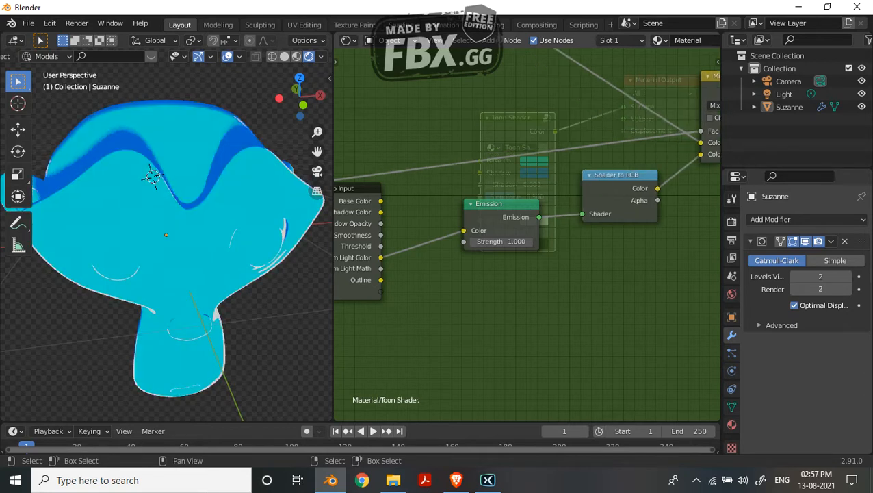
Step: Expose the Emission node's Strength as a new group input and move it directly below Rim Light Color in the input list
drag(463, 241, 431, 277)
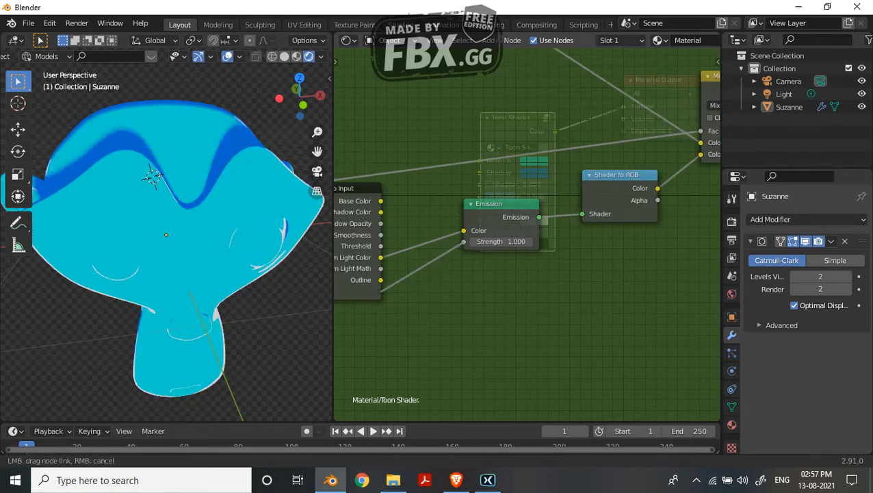
drag(380, 290, 381, 291)
key(n)
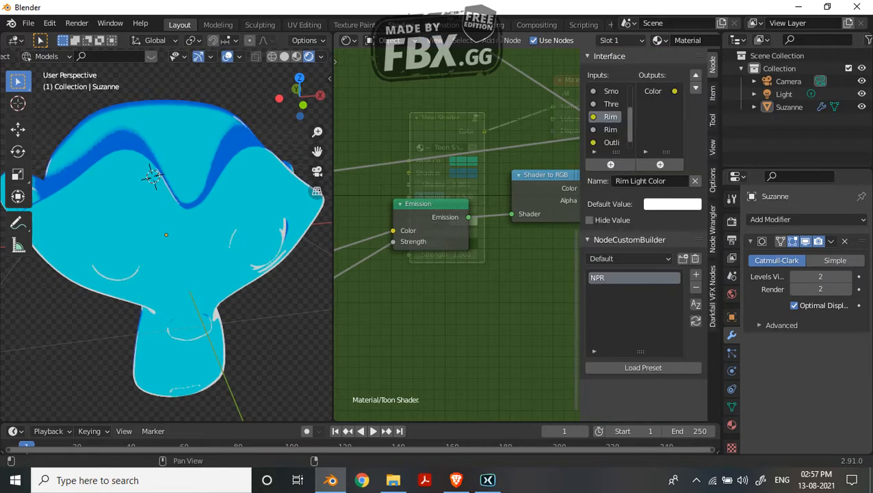
scroll(609, 130, down, 1)
click(610, 142)
click(696, 74)
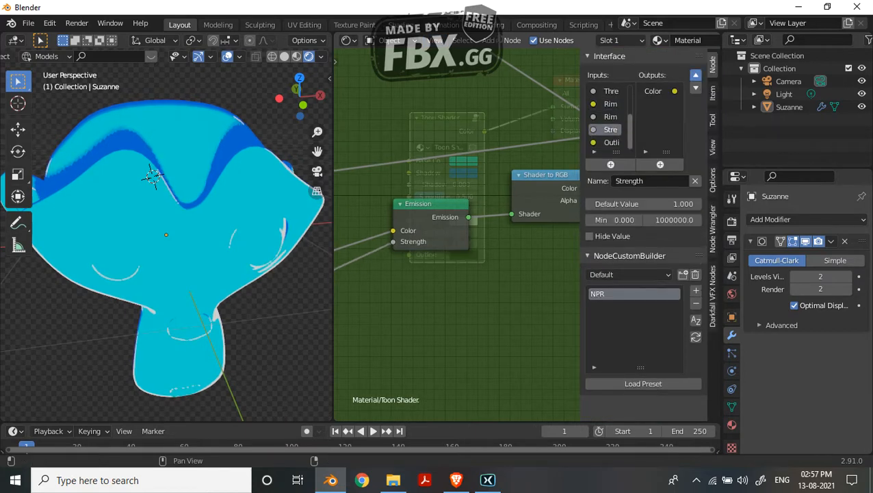
click(695, 75)
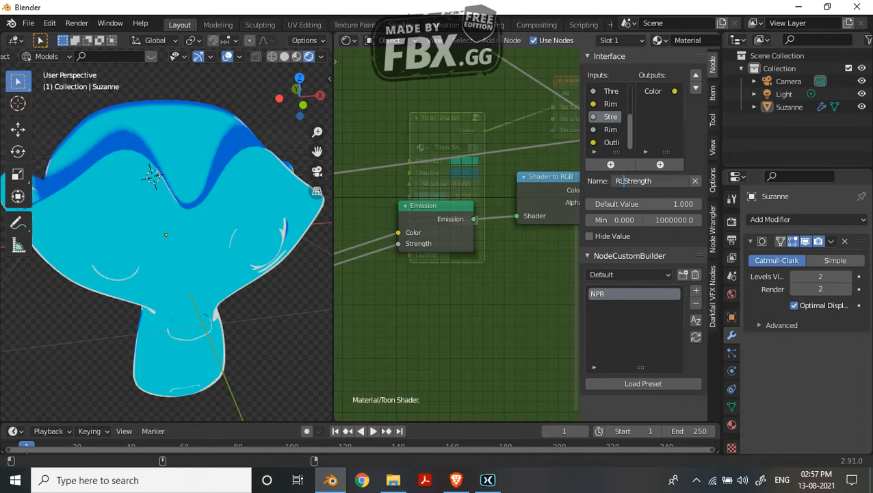
Step: Rename the Strength group input to RL Strength and exit the Toon Shader group
key(Return)
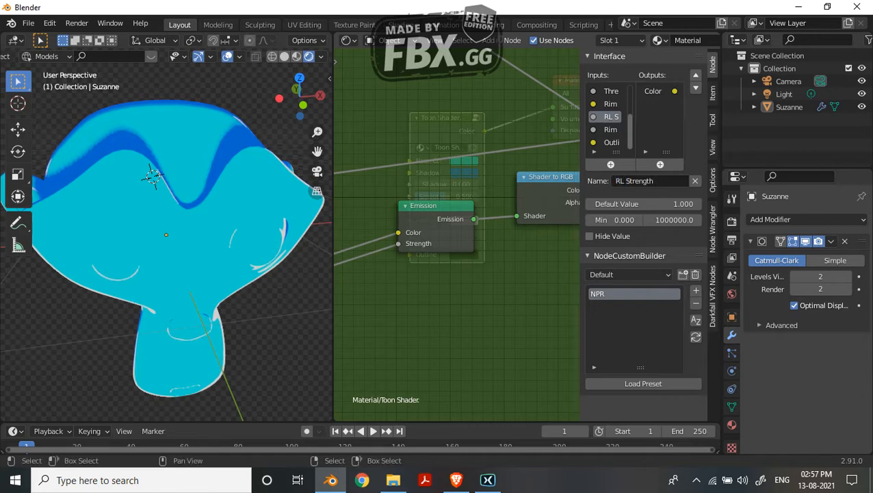
key(n)
key(Tab)
Step: Try an RL Strength of 9.1 on the Toon Shader node, view the model, and set it back to 1
scroll(522, 233, up, 4)
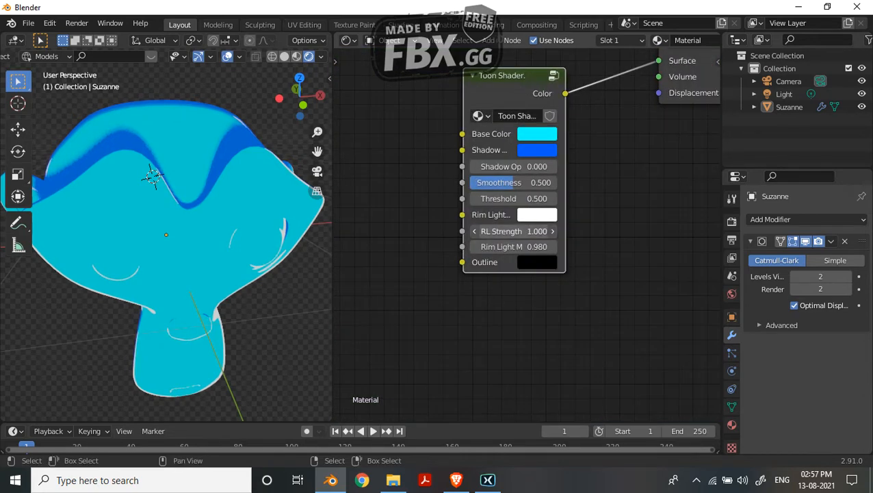
drag(518, 231, 522, 232)
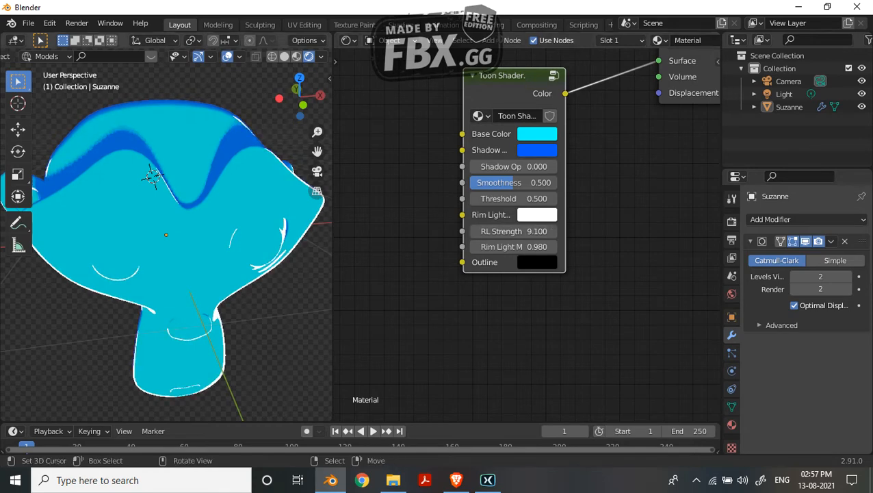
middle_drag(246, 239, 209, 209)
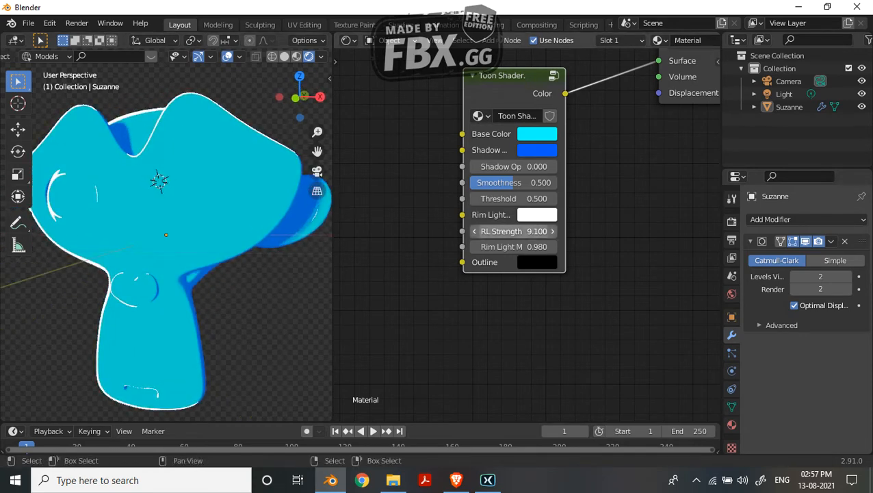
click(506, 231)
key(Return)
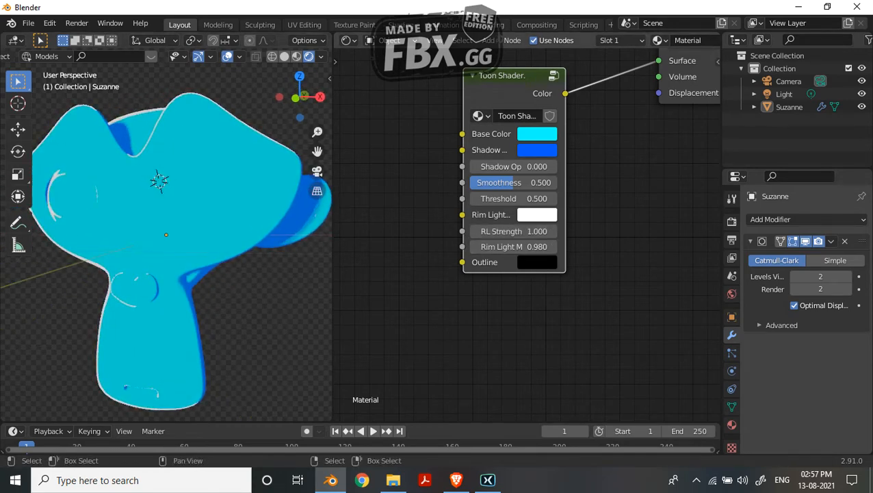
Step: Try an RL Strength of 2 and check the rim light on Suzanne, leaving the rim light color white
mouse_move(205, 236)
middle_down()
mouse_move(239, 238)
mouse_move(218, 234)
middle_up()
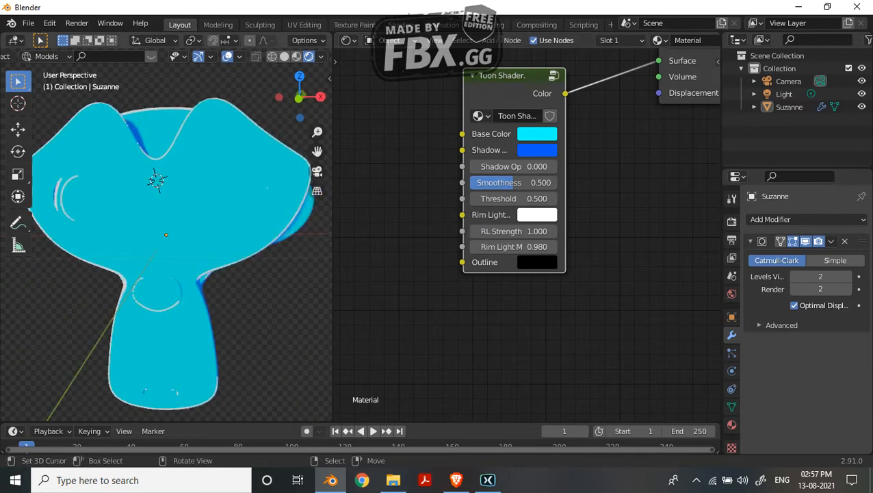
scroll(218, 234, up, 1)
click(537, 215)
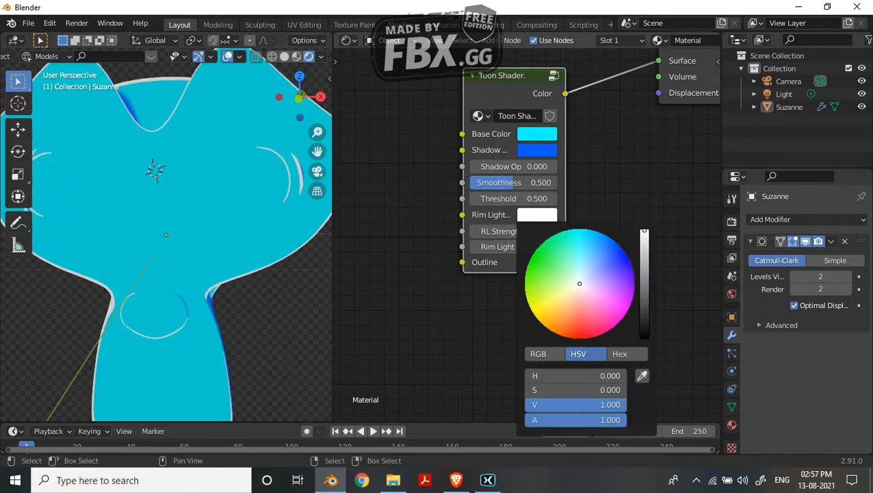
scroll(206, 234, down, 2)
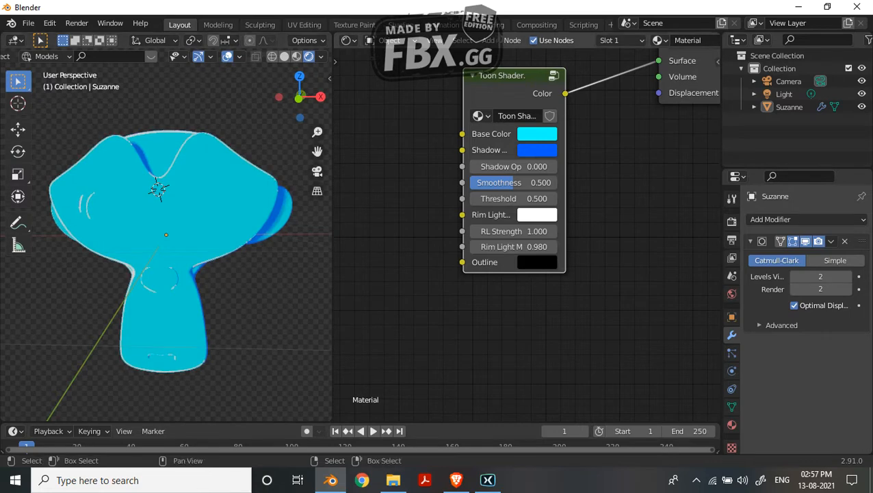
click(513, 231)
text(2)
key(Return)
middle_drag(158, 189, 134, 172)
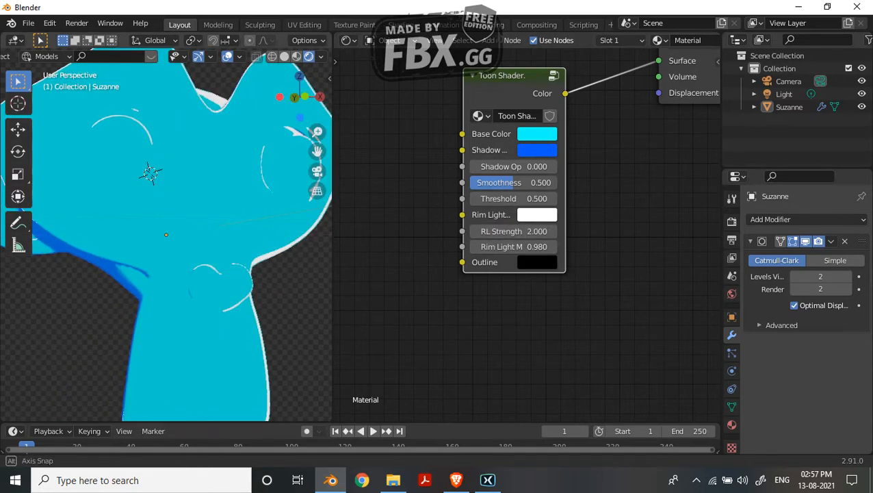
Step: Raise the Toon Shader node's RL Strength to 3 and then to 4
click(513, 231)
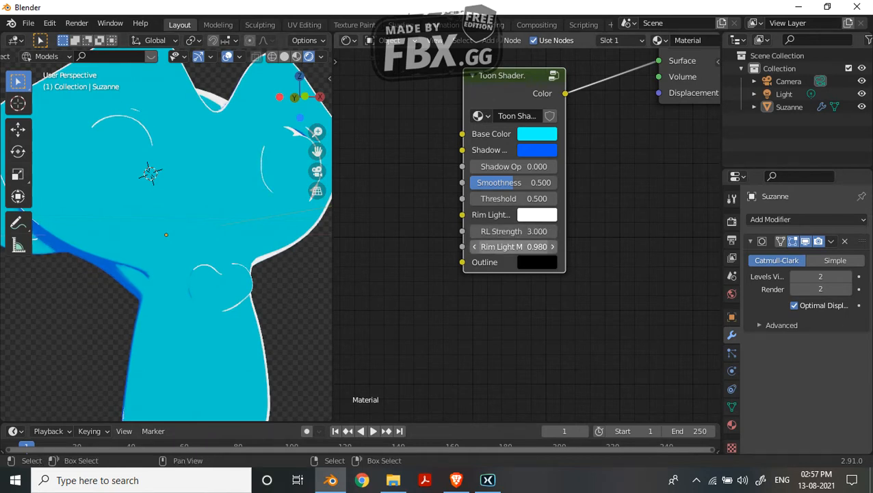
click(513, 231)
text(43)
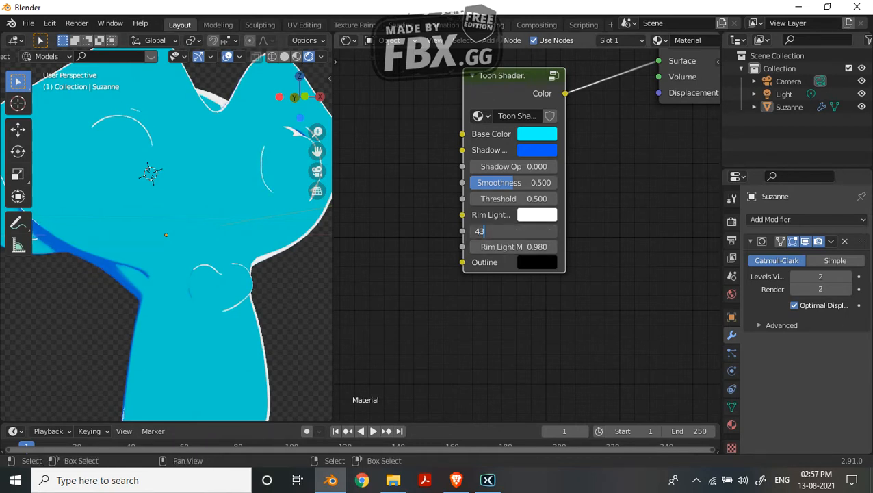
key(Return)
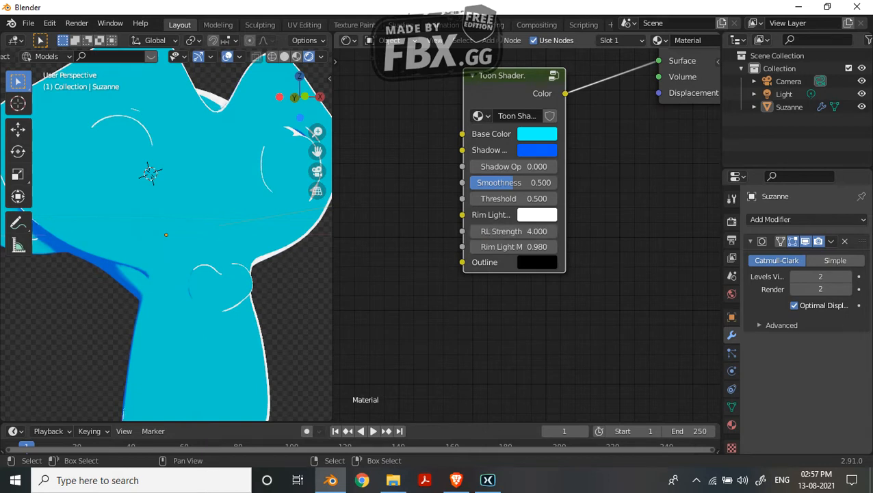
Step: Set the Toon Shader node's RL Strength to 3 and make 3 the default value of the group's RL Strength input
click(513, 232)
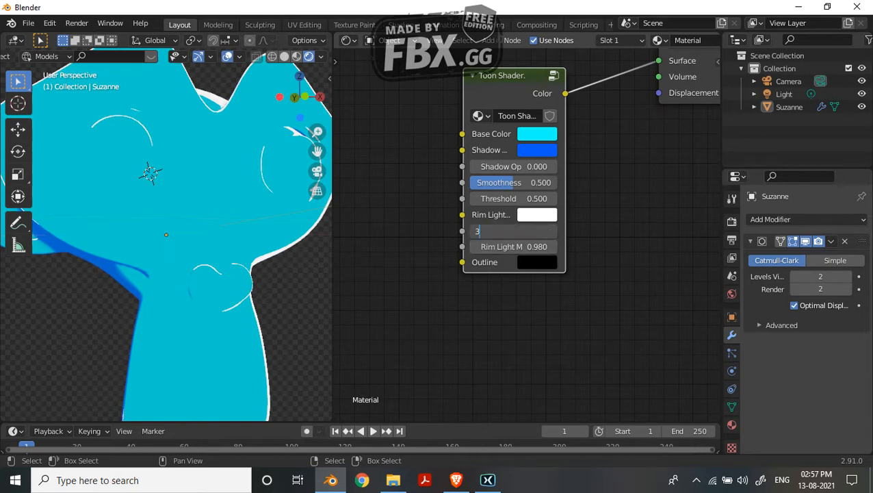
key(Tab)
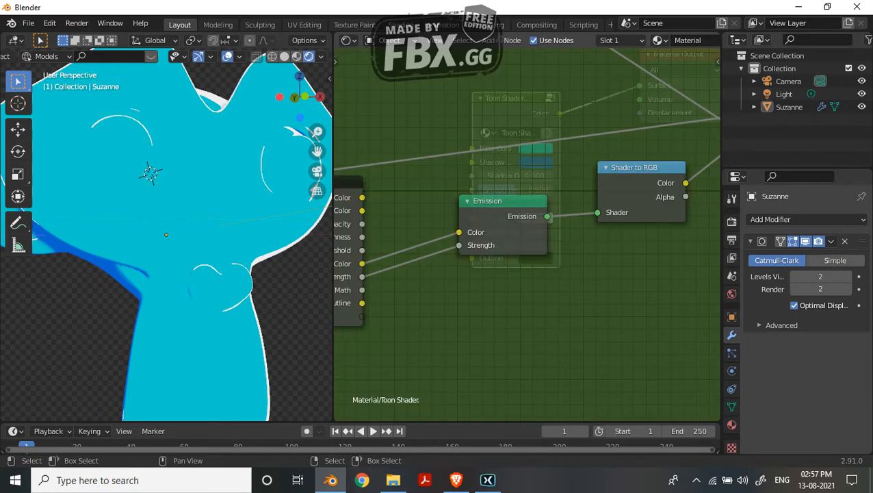
key(n)
click(643, 203)
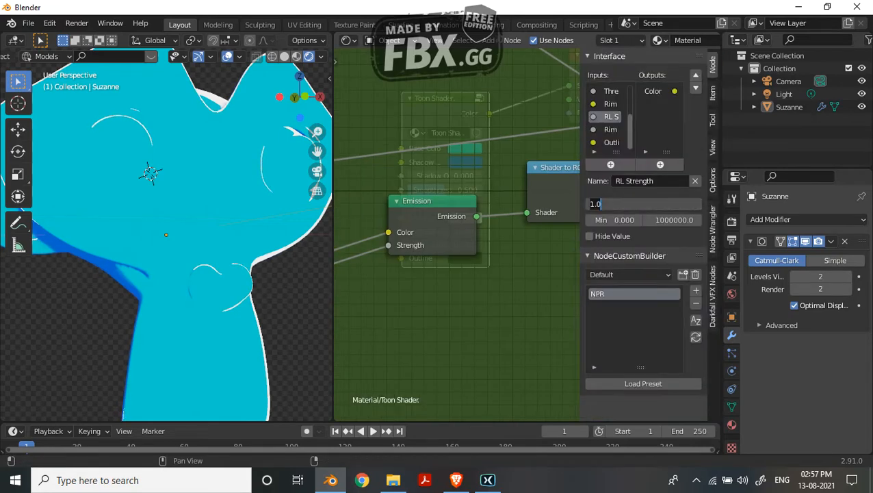
text(3)
key(Return)
key(Tab)
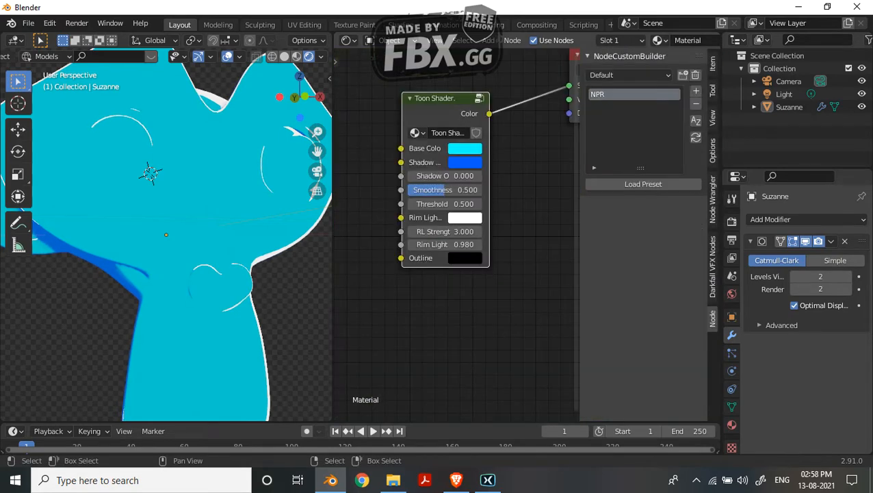
key(n)
middle_drag(494, 253, 490, 256)
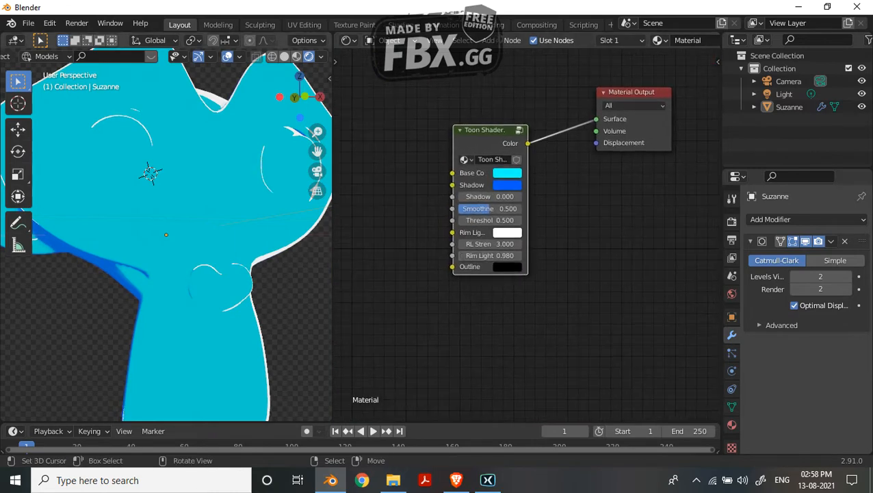
Step: Duplicate the Greater Than node in the group's Rim Light frame as a Power node with Shader to RGB's Color feeding its Base
scroll(219, 253, down, 3)
middle_drag(219, 253, 179, 259)
scroll(488, 255, up, 2)
key(Tab)
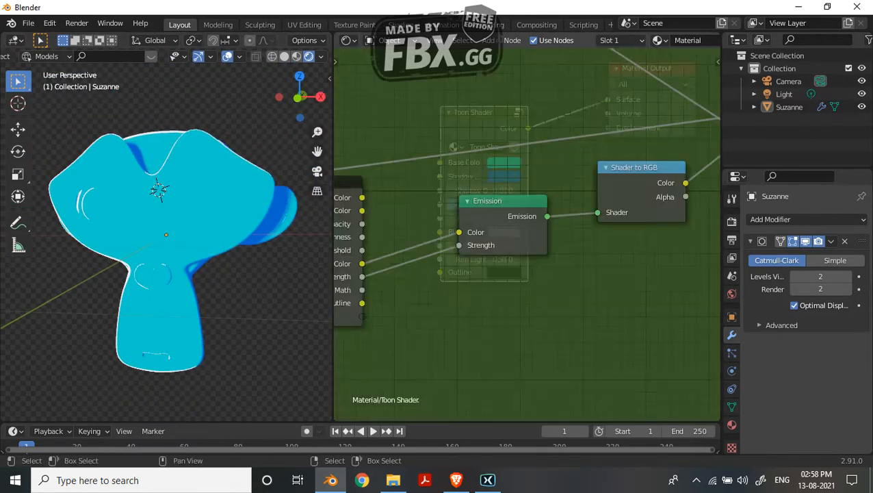
middle_drag(494, 253, 705, 274)
key(shift+d)
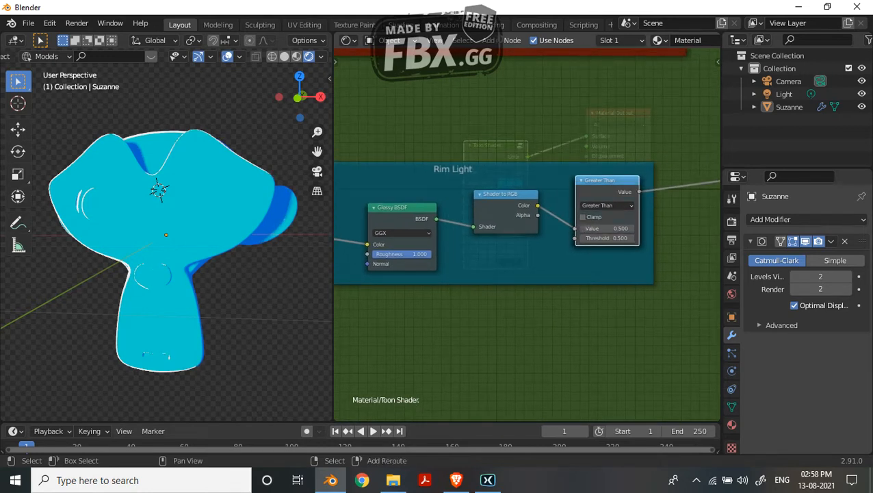
click(614, 288)
click(614, 308)
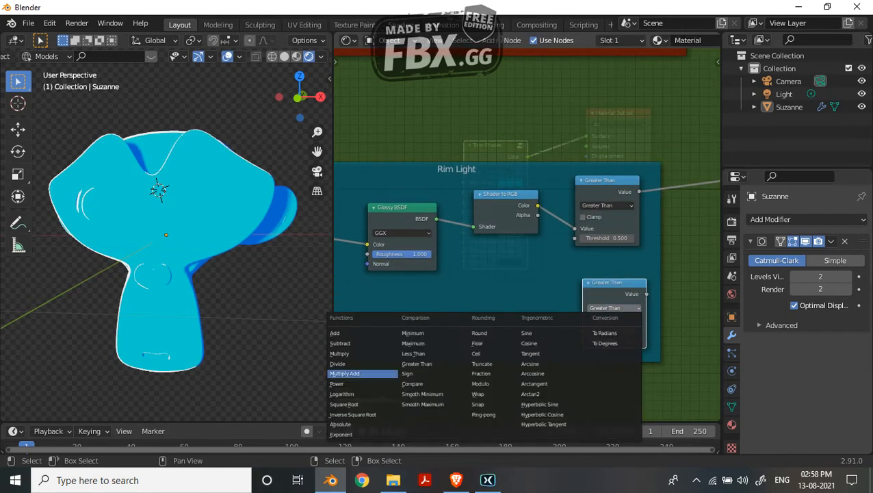
click(337, 383)
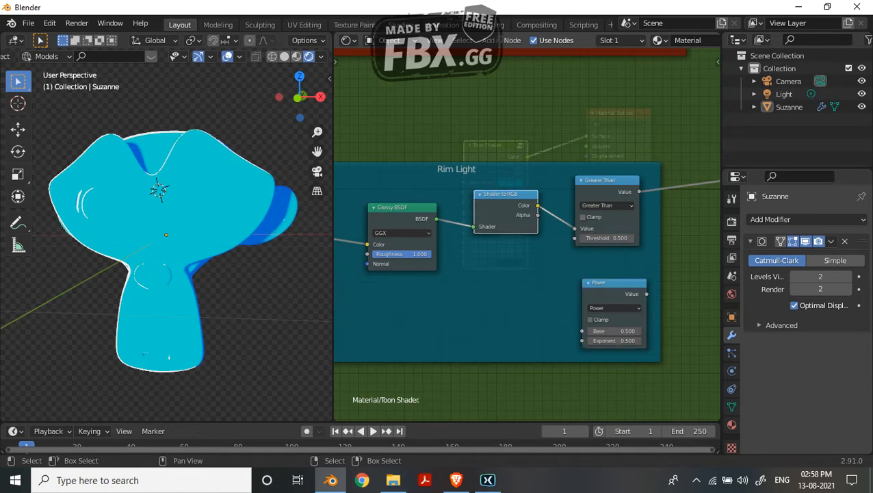
drag(538, 205, 559, 281)
drag(581, 331, 582, 332)
Step: Insert a MixRGB node after the Greater Than node and connect the Power node's Value to its Color2
middle_drag(619, 231, 534, 250)
key(shift+a)
click(593, 250)
text(mi)
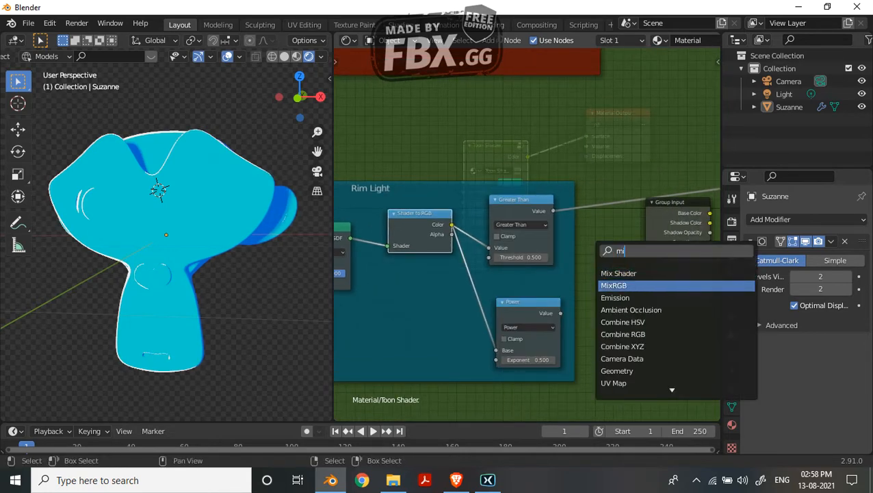
click(616, 286)
click(607, 230)
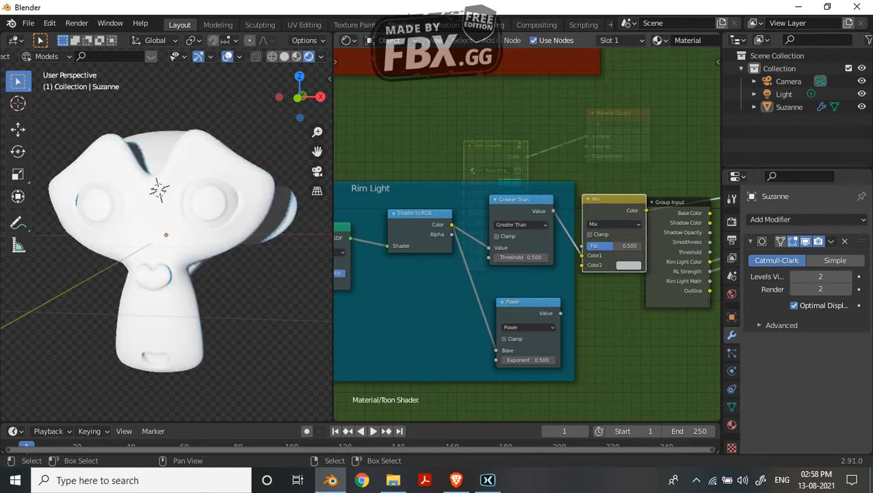
drag(611, 199, 586, 200)
drag(560, 313, 567, 256)
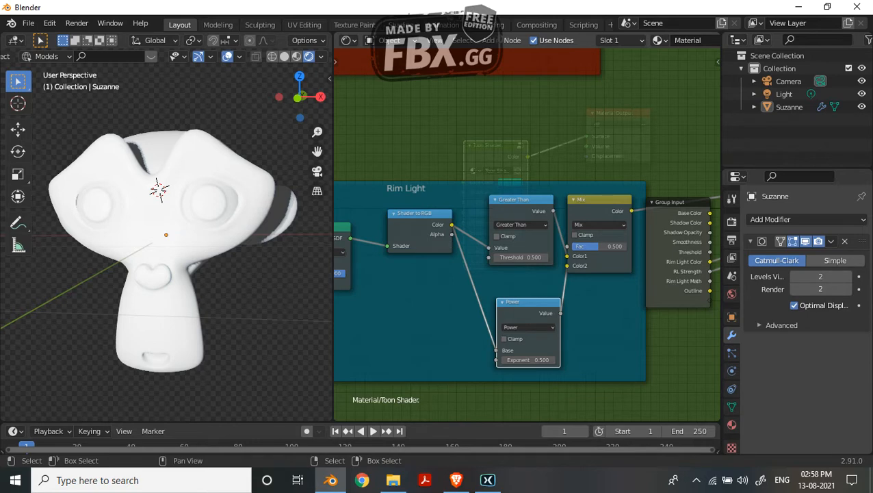
Step: Try the Mix node's factor at 1 and then at 0, comparing the rim light on Suzanne
scroll(158, 186, up, 6)
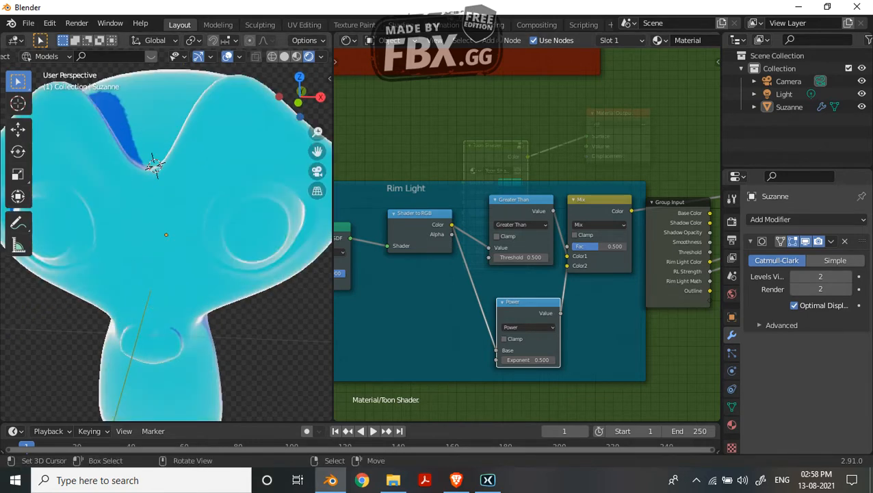
drag(595, 246, 619, 246)
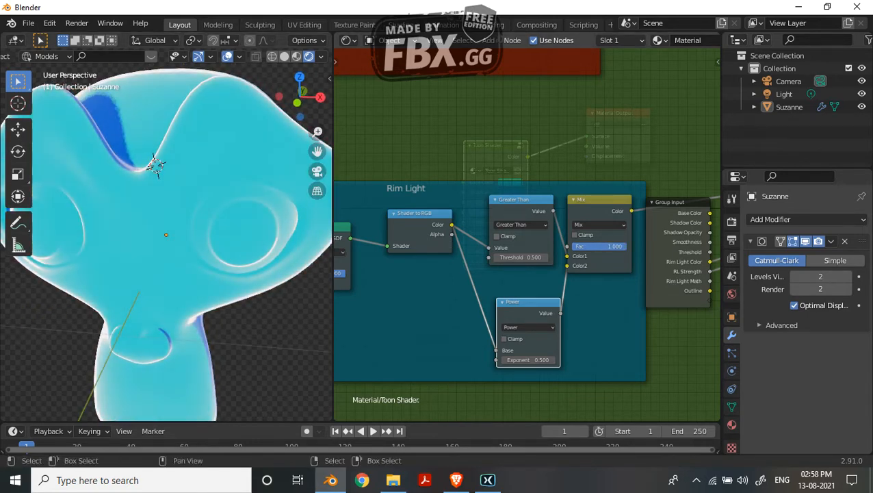
middle_drag(205, 240, 178, 232)
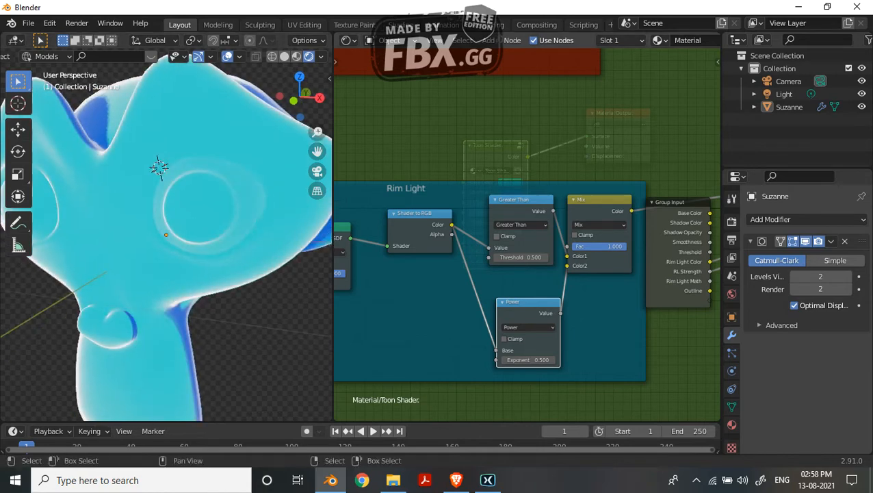
middle_drag(532, 280, 526, 271)
drag(613, 236, 568, 236)
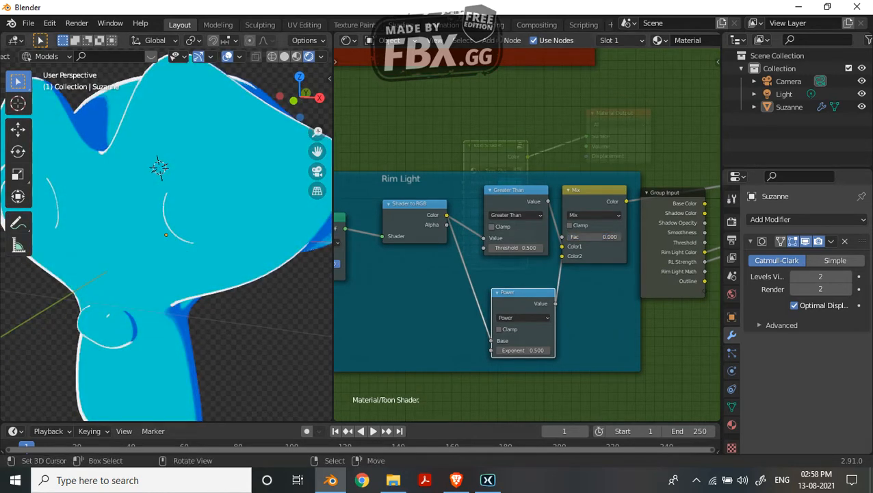
scroll(166, 236, down, 4)
scroll(527, 232, down, 3)
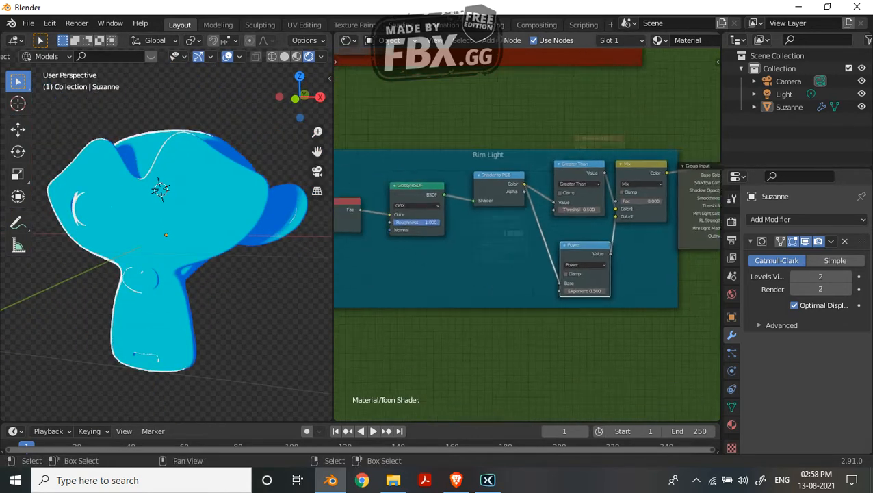
Step: Set the rim light Mix node's factor to 1 and exit the Toon Shader group
middle_drag(479, 226, 653, 193)
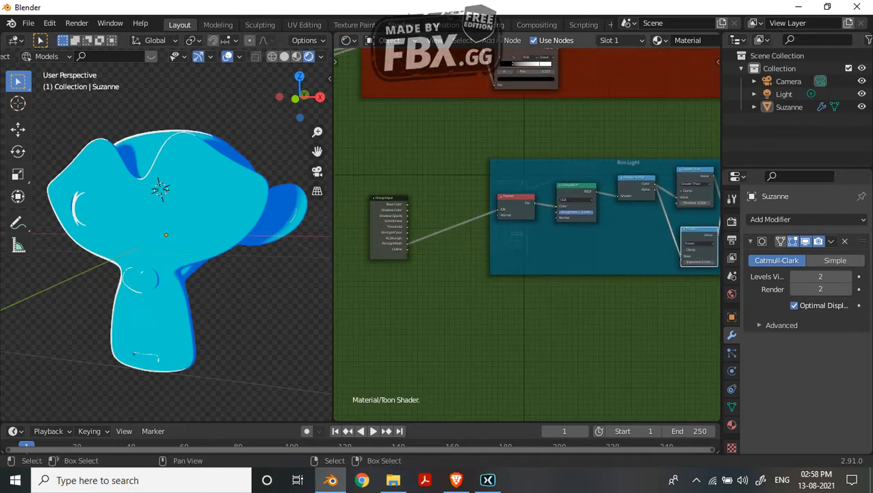
click(517, 233)
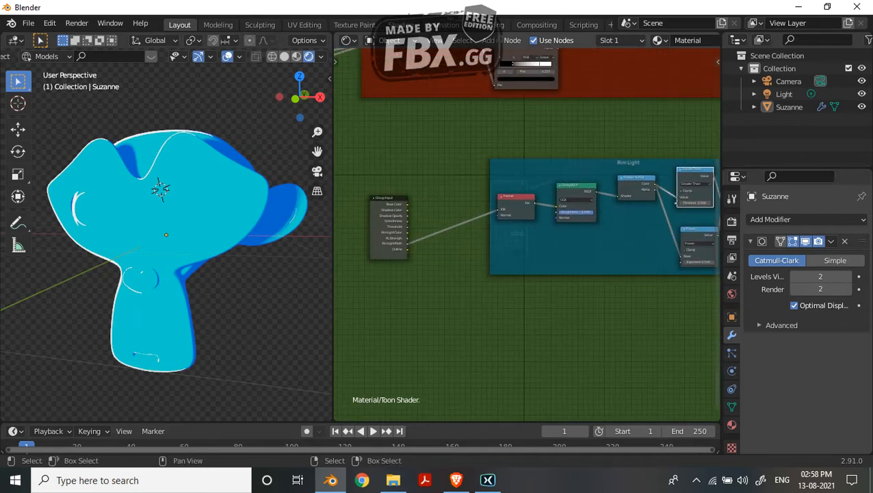
ctrl+scroll(517, 234, right, 5)
scroll(535, 240, up, 3)
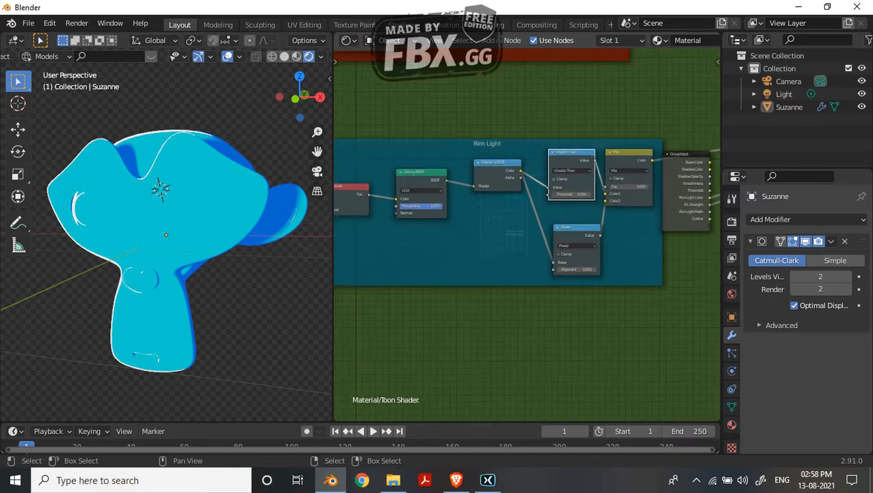
middle_drag(171, 246, 191, 246)
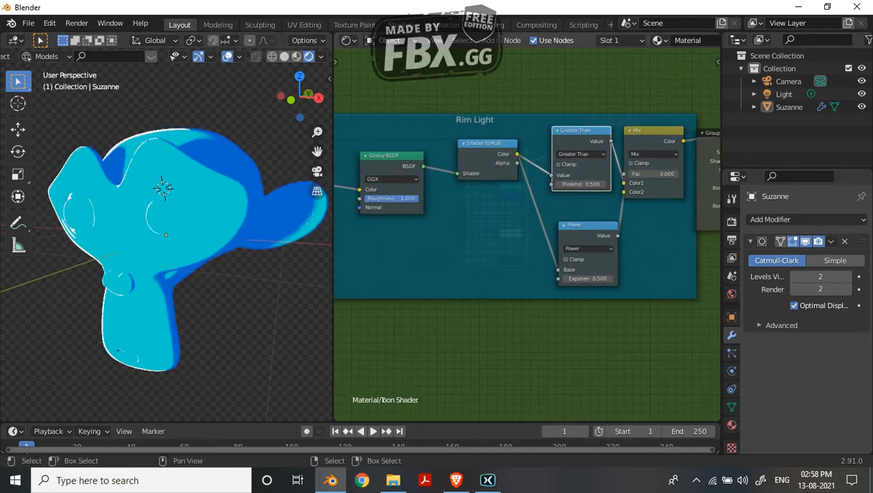
drag(640, 174, 682, 174)
key(Tab)
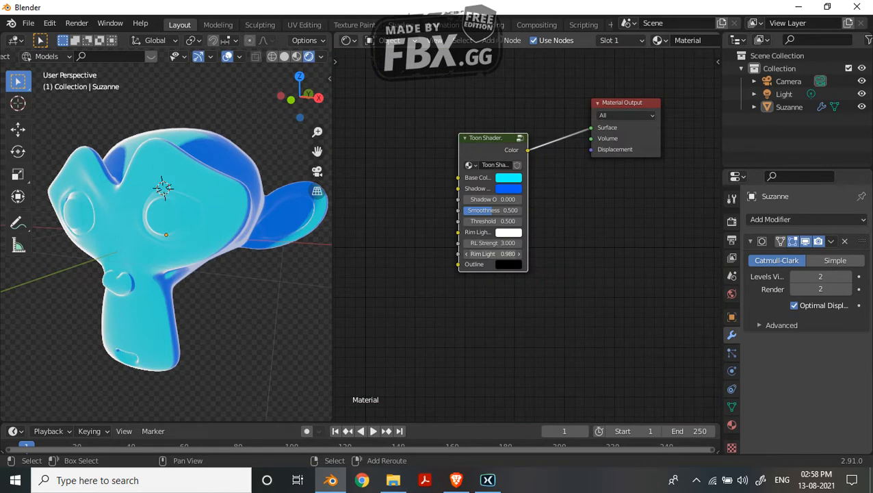
Step: Set the Toon Shader node's Rim Light Math to 0.99 and inspect the rim light from the side of Suzanne
mouse_move(493, 253)
mouse_down()
mouse_move(502, 254)
mouse_move(478, 253)
mouse_move(525, 253)
mouse_move(497, 253)
mouse_up()
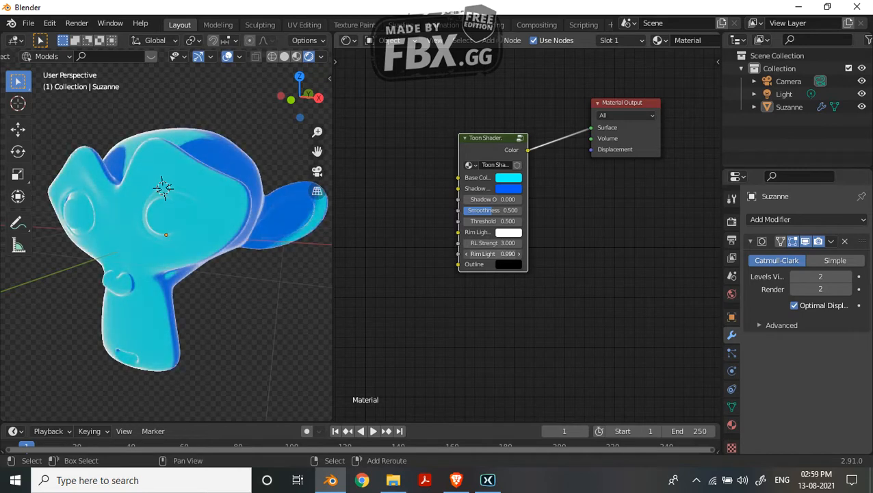
middle_drag(222, 252, 195, 244)
scroll(194, 245, up, 3)
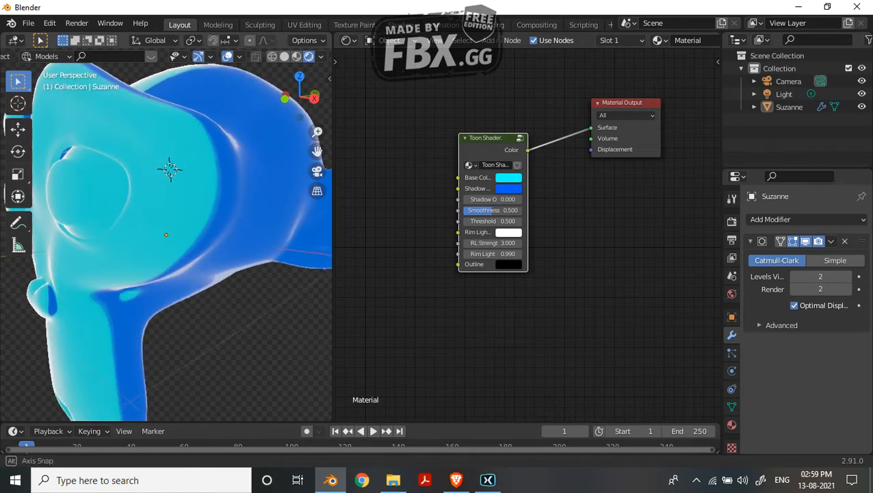
scroll(525, 231, down, 1)
scroll(525, 232, down, 2)
Step: Reopen the Toon Shader group and try an exponent of 2.3 on the Power node
key(Tab)
scroll(526, 233, up, 3)
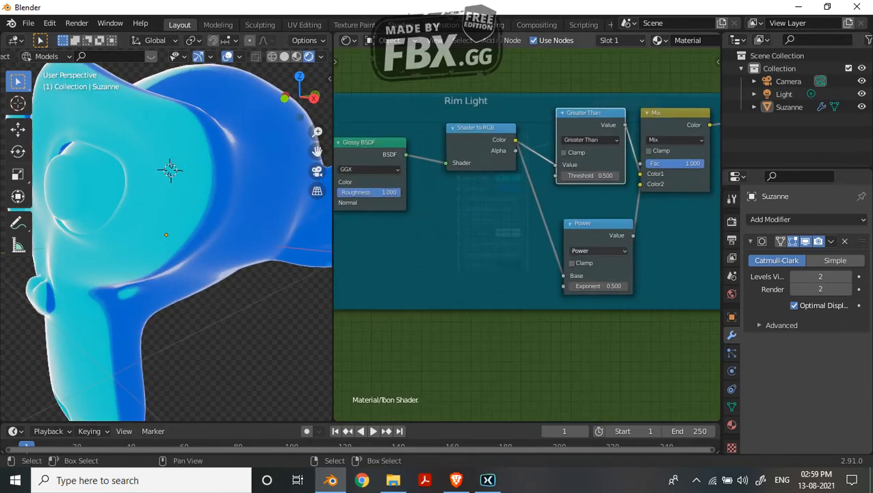
middle_drag(525, 233, 500, 228)
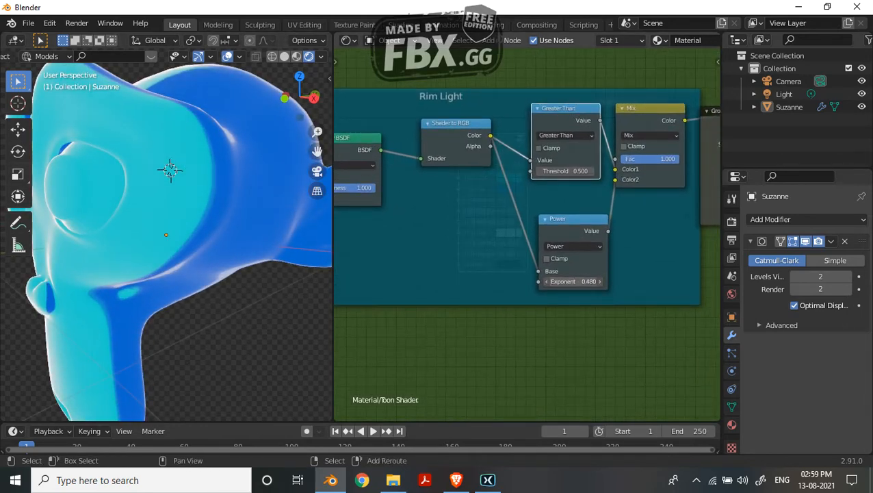
mouse_move(573, 281)
mouse_down()
mouse_move(560, 281)
mouse_move(613, 282)
mouse_up()
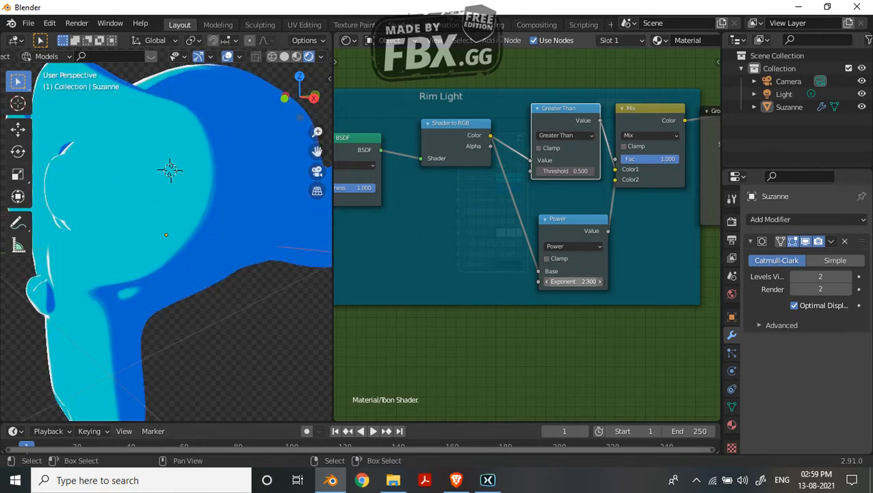
middle_drag(165, 233, 222, 241)
scroll(523, 236, up, 1)
Step: Change the Power node's operation to Subtract with a value of 0.26 and check the rim light around Suzanne
click(575, 247)
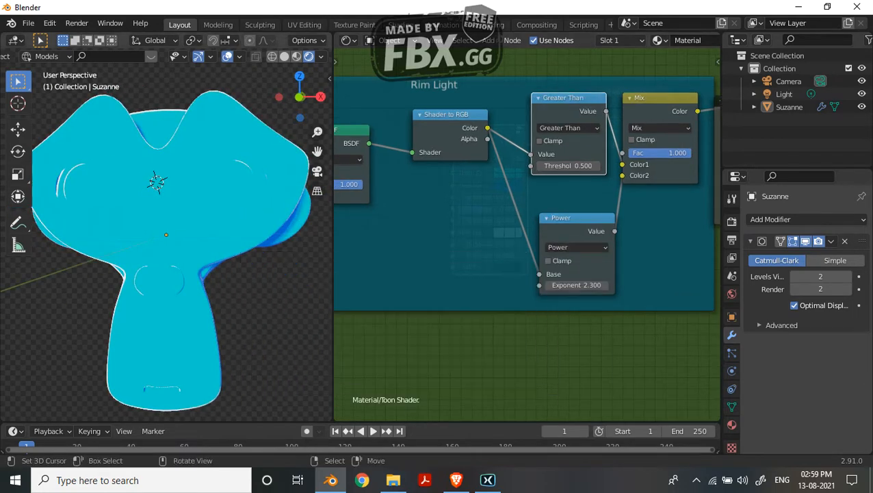
click(576, 247)
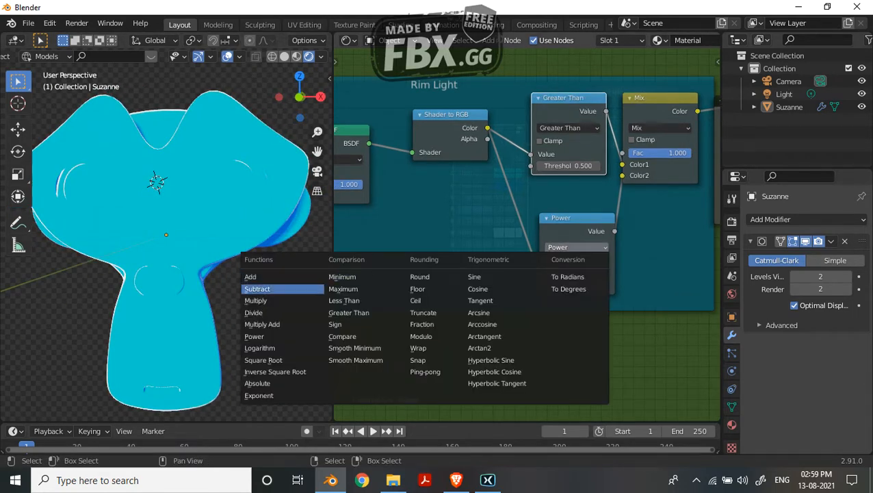
click(267, 289)
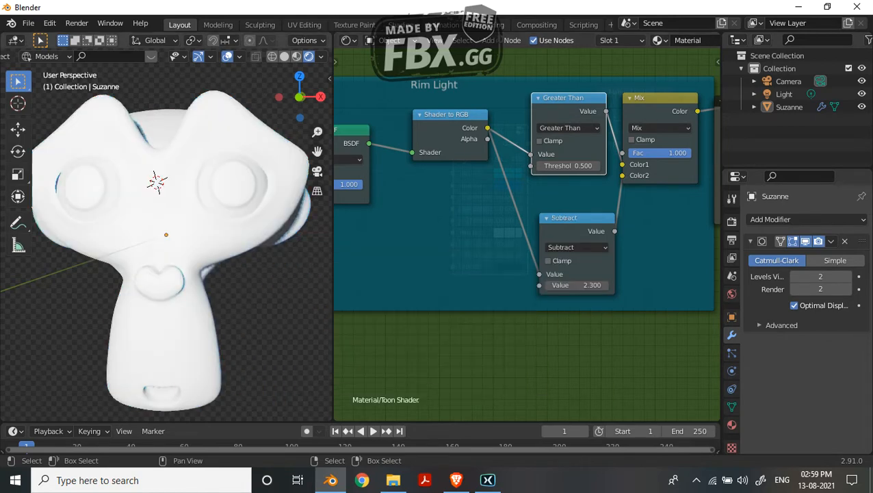
middle_drag(253, 267, 186, 268)
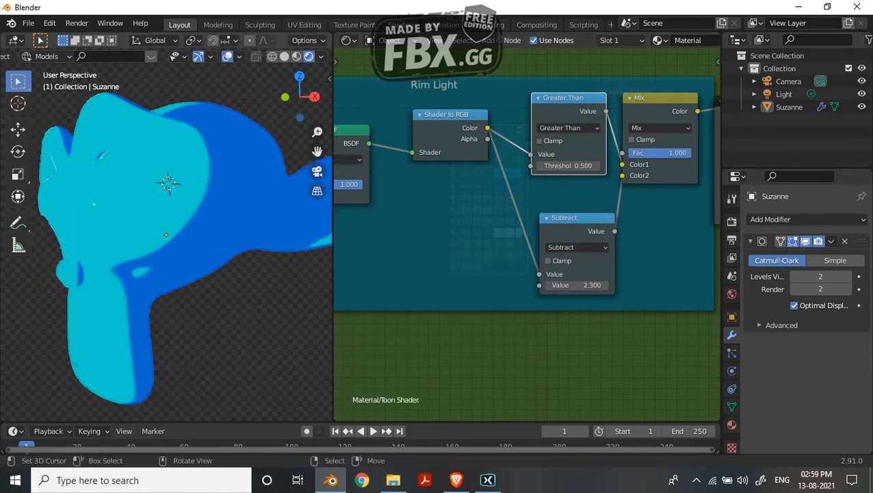
mouse_move(577, 285)
mouse_down()
mouse_move(645, 285)
mouse_move(580, 285)
mouse_up()
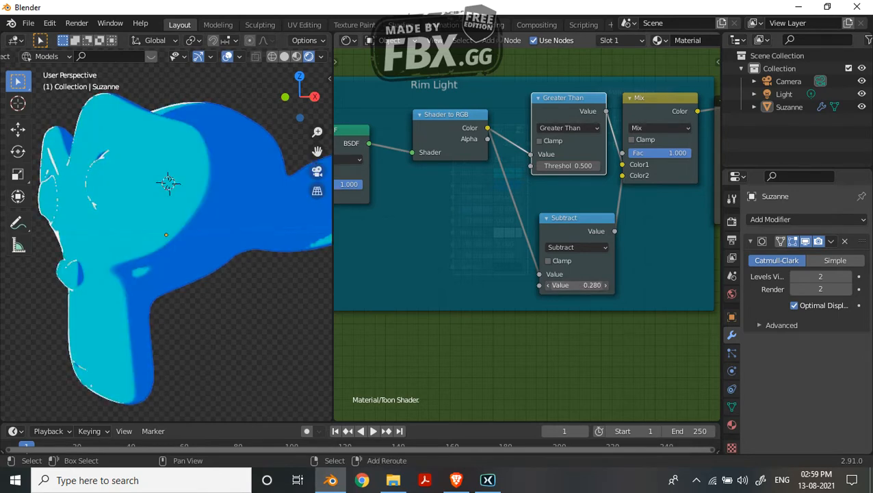
middle_drag(260, 256, 258, 257)
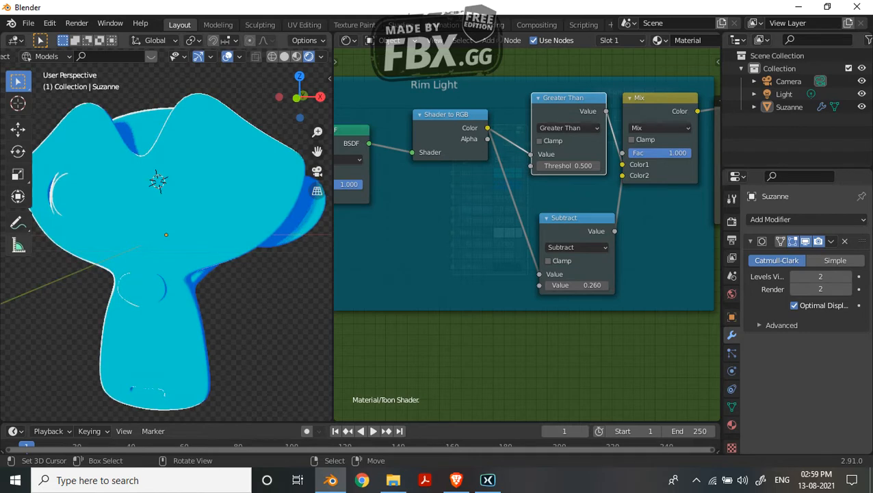
scroll(165, 235, up, 4)
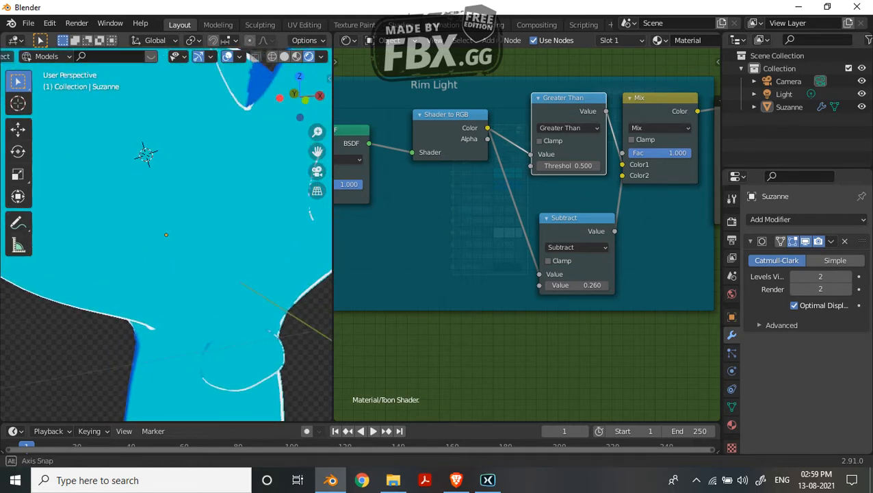
scroll(166, 235, down, 5)
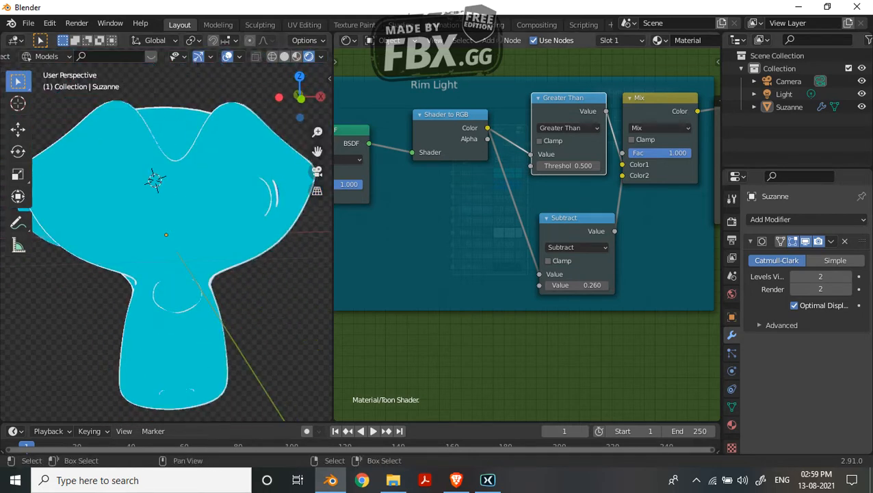
Step: Set the Toon Shader node's Rim Light Math to 0.92 and the Subtract node's value inside the group to 0.01
key(Tab)
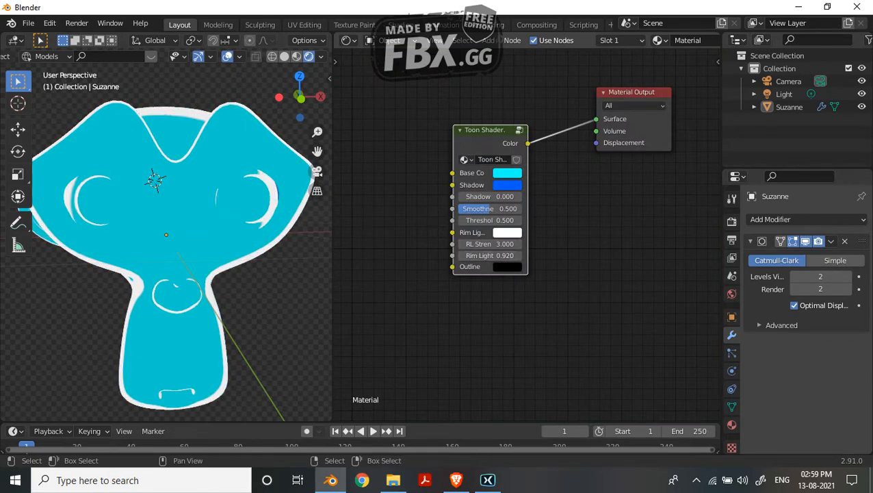
key(Tab)
scroll(559, 292, up, 2)
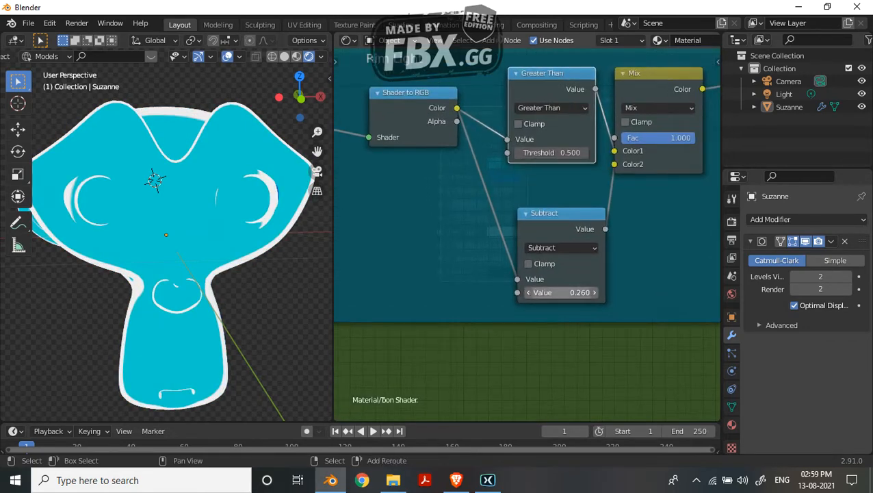
mouse_move(568, 292)
mouse_down()
mouse_move(540, 292)
mouse_move(554, 293)
mouse_up()
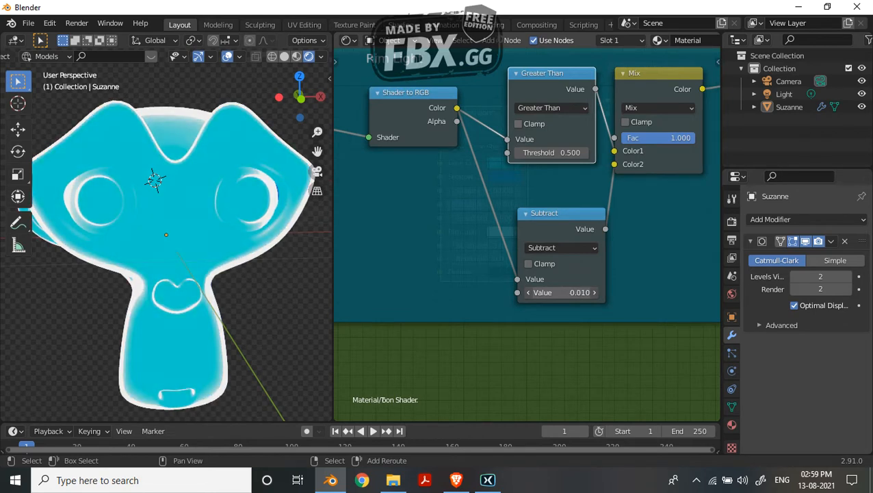
middle_drag(232, 226, 195, 317)
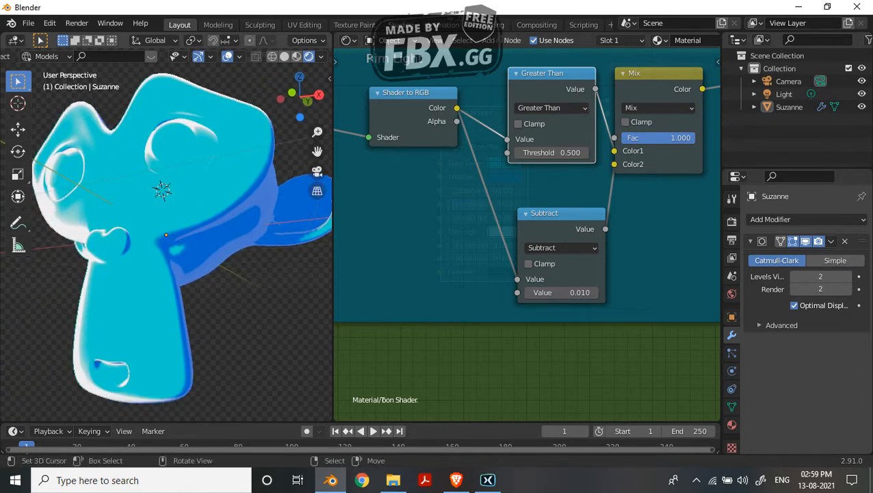
Step: Exit the Toon Shader group, set its Rim Light Math to 0.98, and check the rim light around Suzanne
scroll(643, 213, down, 3)
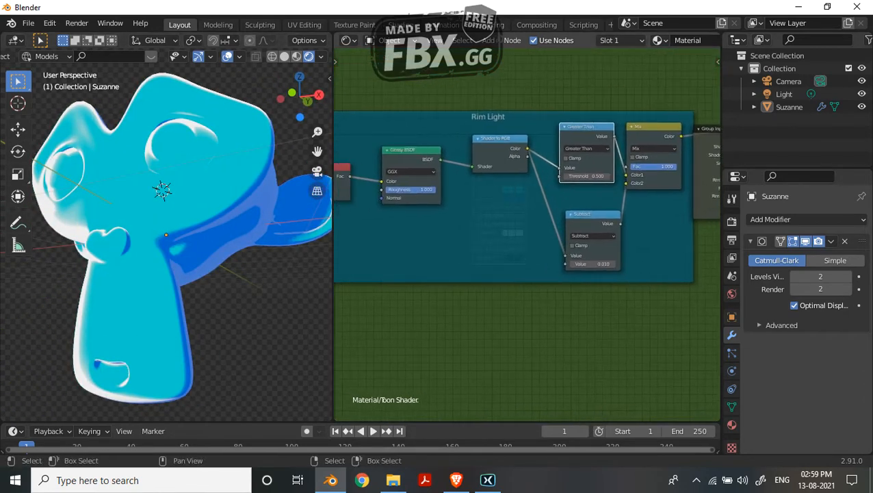
key(Tab)
click(492, 254)
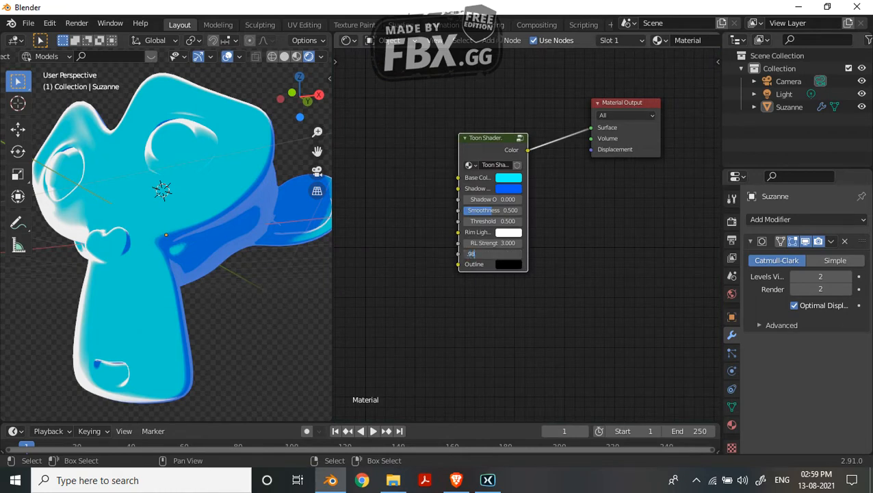
key(Return)
middle_drag(171, 226, 236, 249)
scroll(208, 241, up, 3)
scroll(205, 246, down, 5)
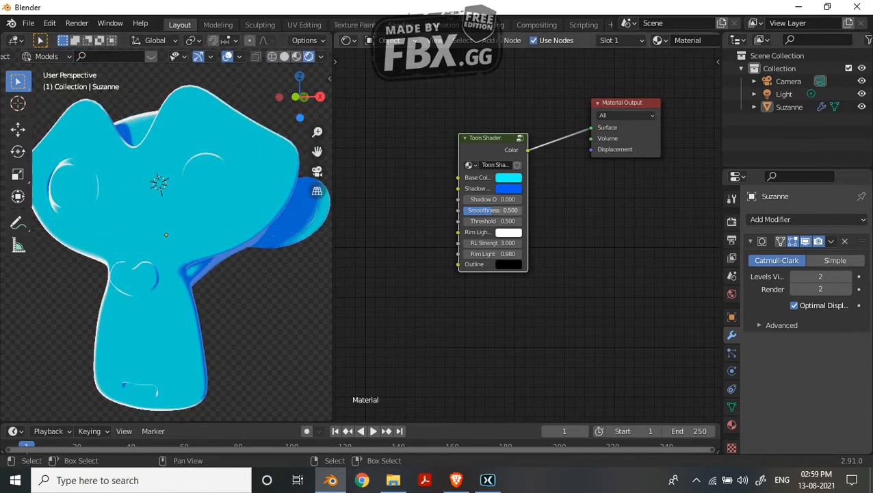
Step: Reopen the Toon Shader group and expose the rim light Mix node's Fac as a new group input
key(Tab)
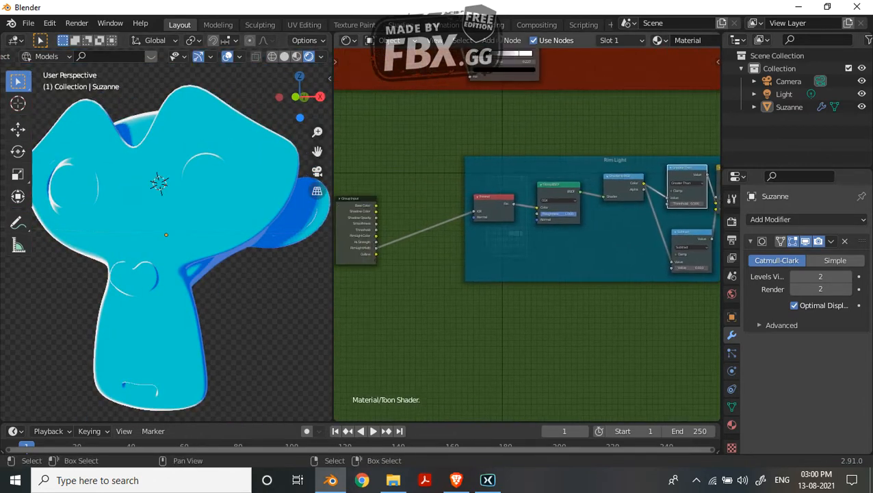
middle_drag(527, 240, 501, 248)
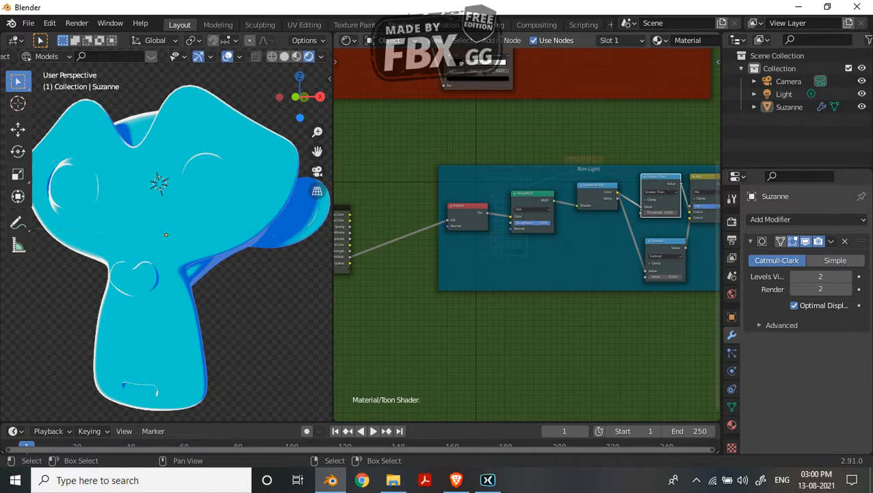
drag(690, 205, 349, 263)
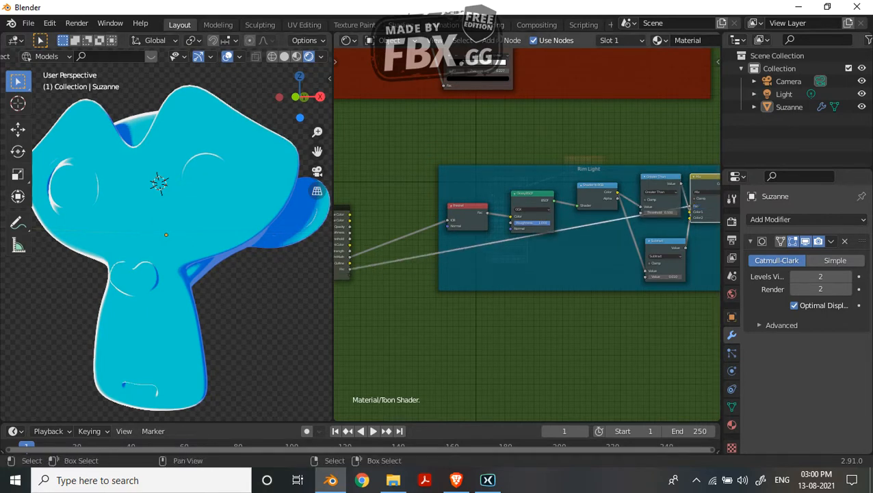
Step: Reorder the group inputs so Fac sits just above Outline and Rim Light Math sits above RL Strength
key(n)
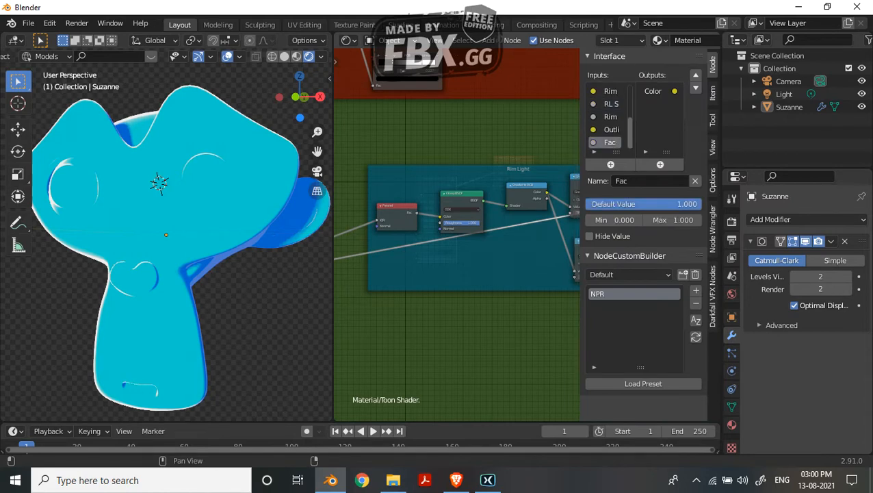
click(696, 74)
click(695, 75)
middle_drag(415, 239, 533, 248)
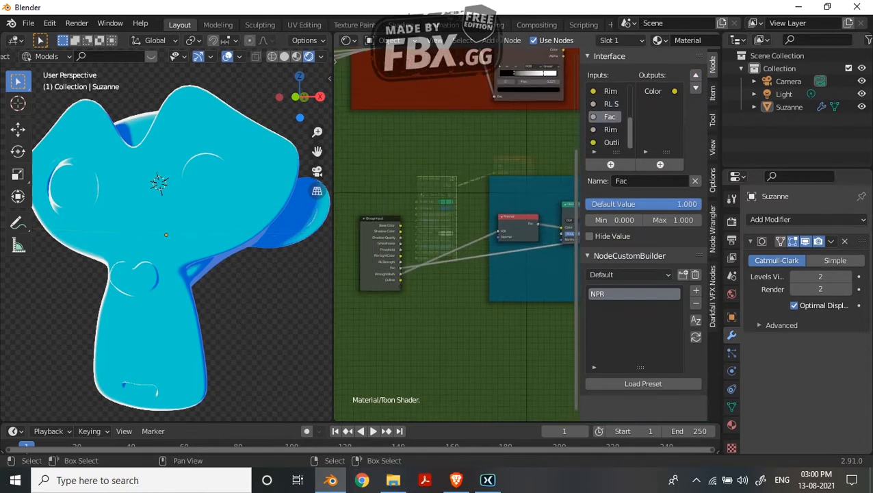
scroll(395, 248, up, 4)
scroll(457, 229, up, 1)
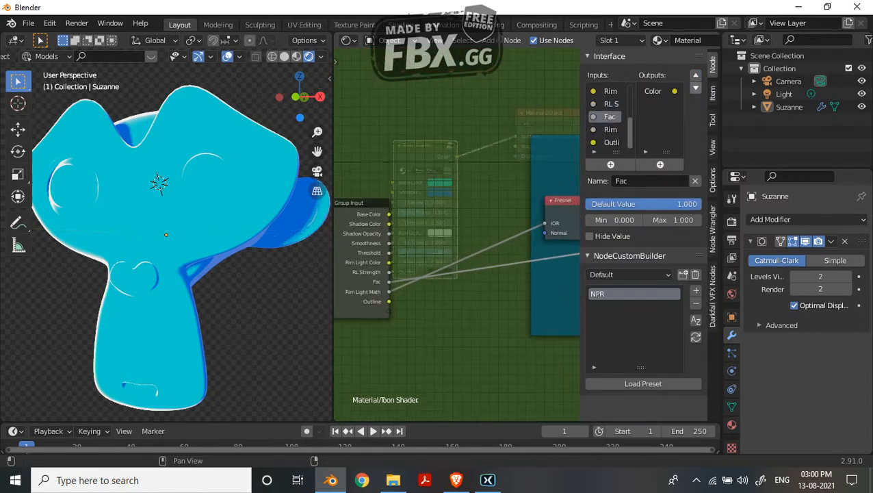
click(695, 87)
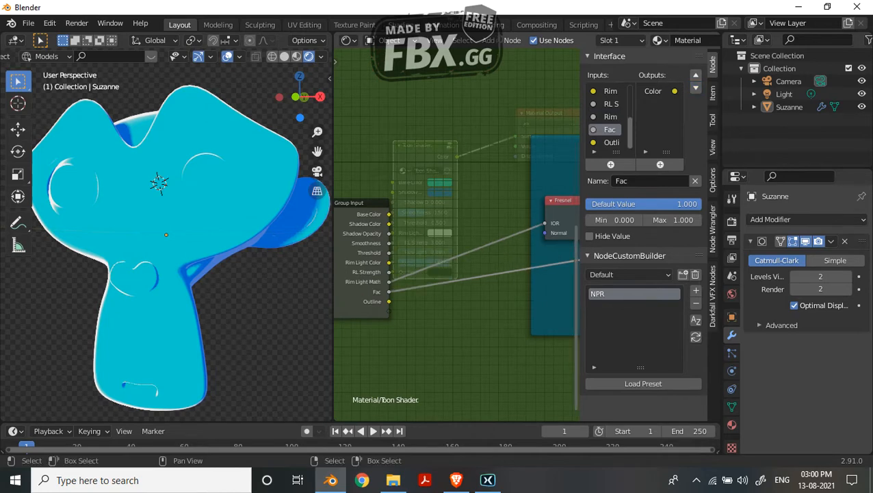
scroll(457, 229, up, 1)
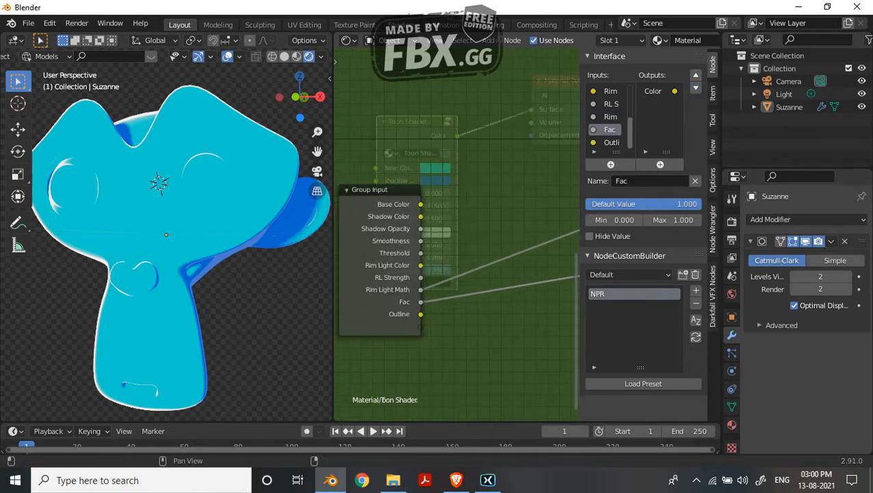
click(610, 117)
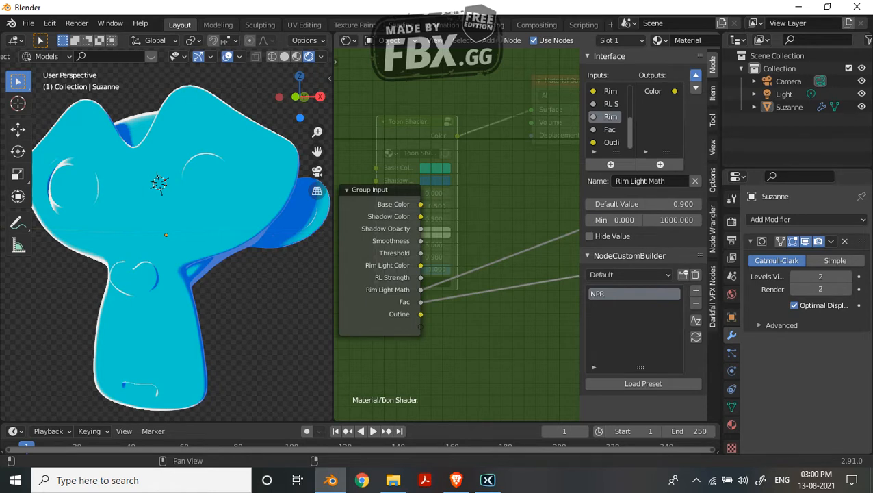
click(695, 74)
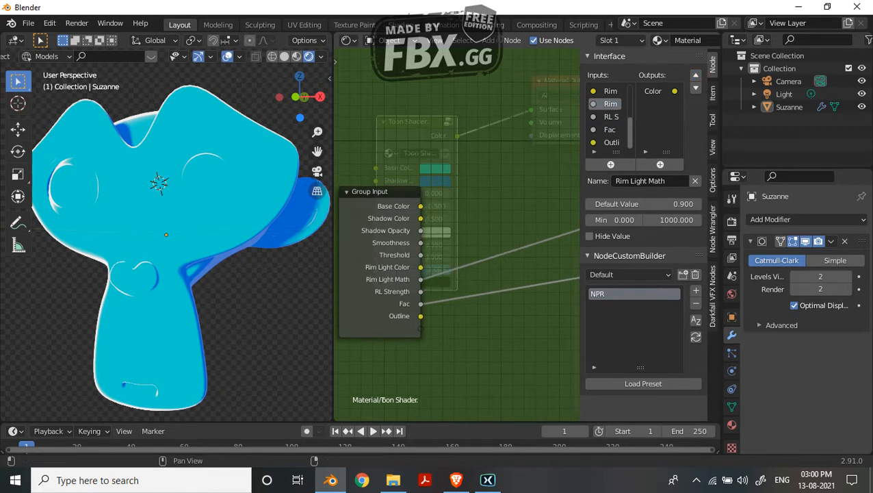
Step: Rename the Fac group input to "RL Sharp / Soft"
click(609, 130)
click(650, 182)
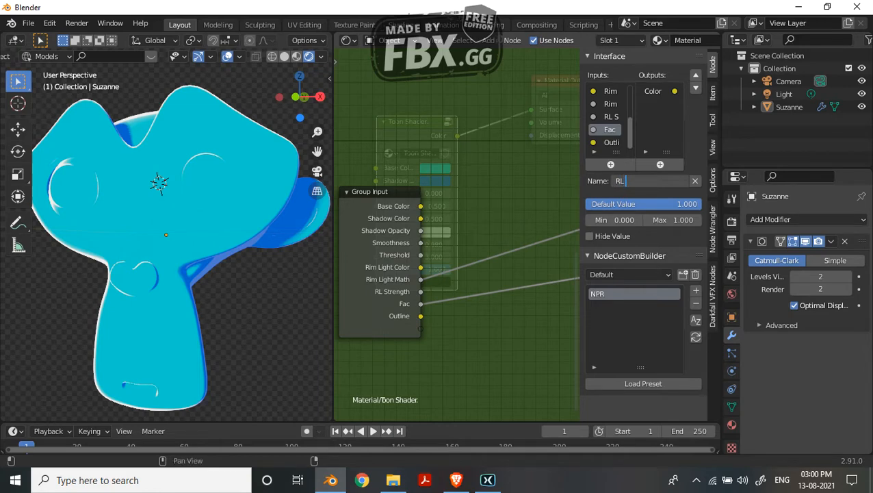
key(Return)
middle_drag(571, 260, 14, 283)
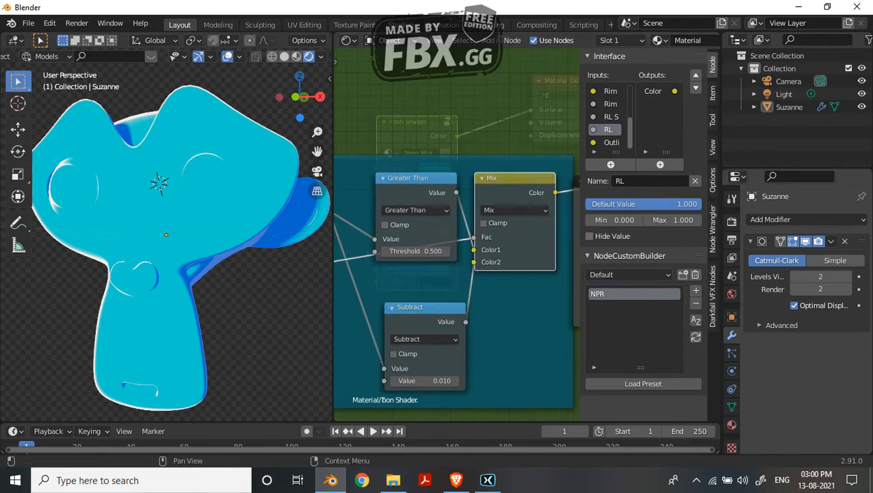
click(650, 181)
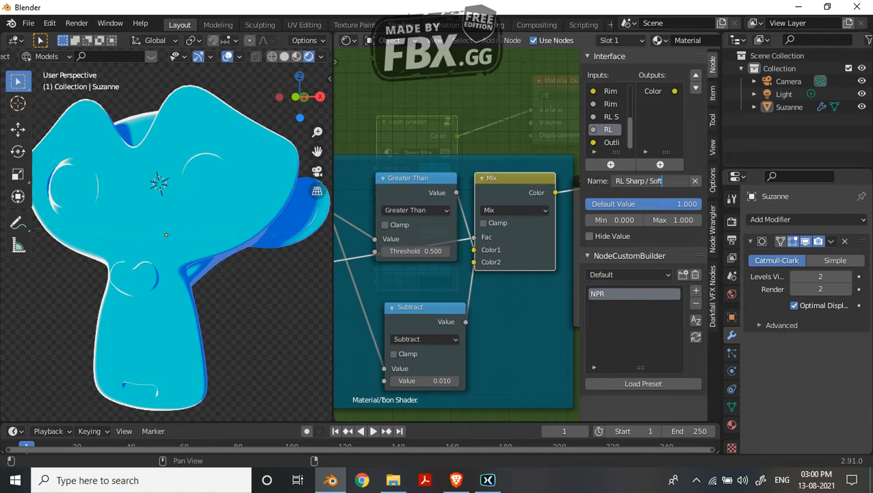
key(Return)
Step: Exit the group and test RL Sharp / Soft on the Toon Shader node at 0 and 0.5, settling on 0.1
key(n)
scroll(534, 236, down, 3)
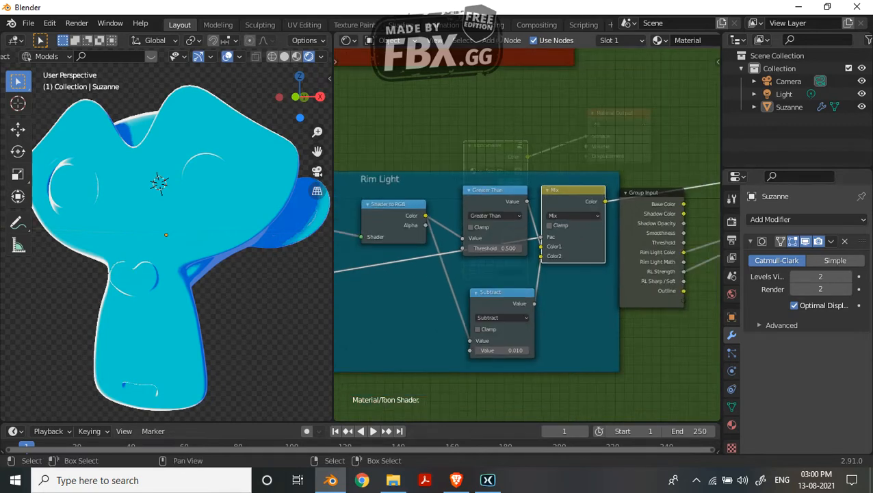
middle_drag(533, 236, 565, 211)
key(Tab)
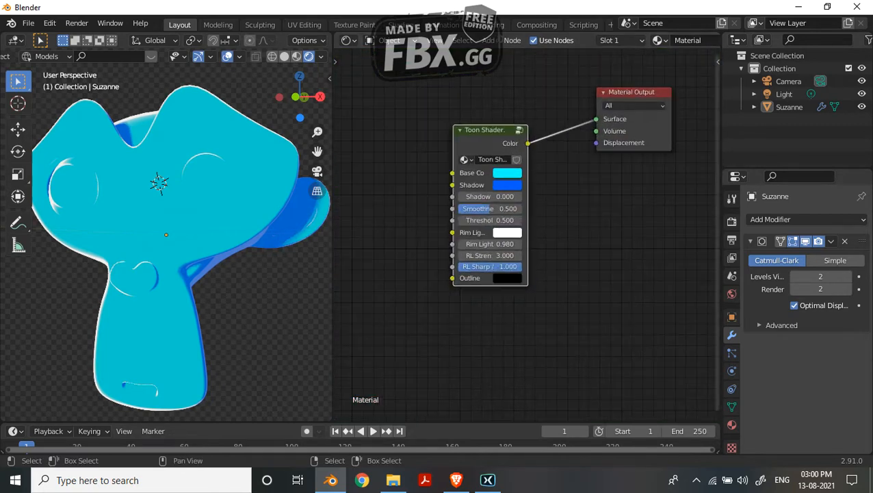
drag(518, 267, 458, 267)
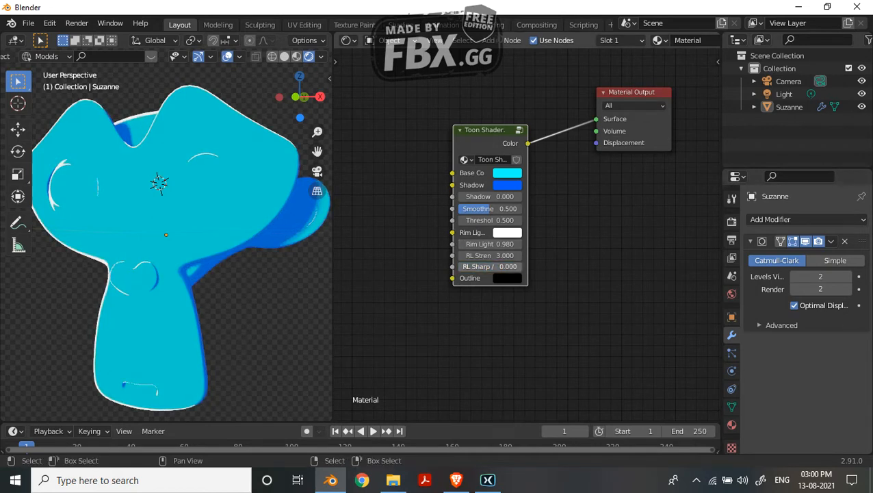
click(490, 266)
key(Return)
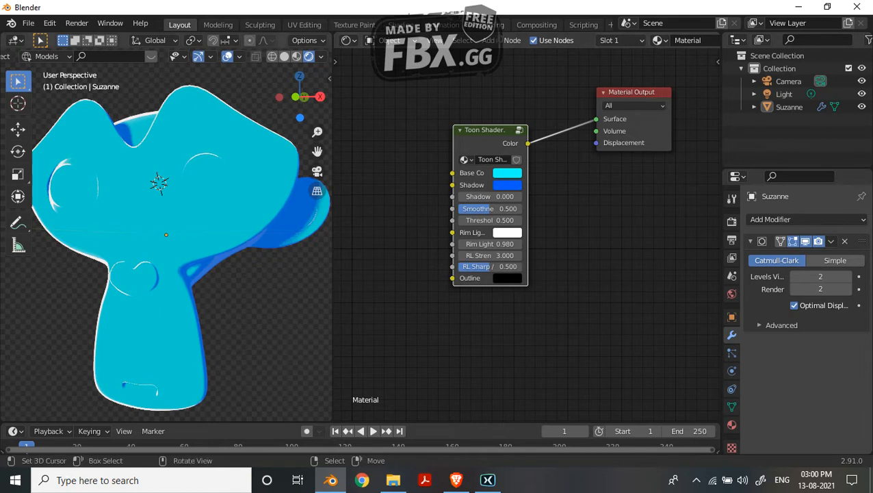
middle_drag(205, 273, 228, 277)
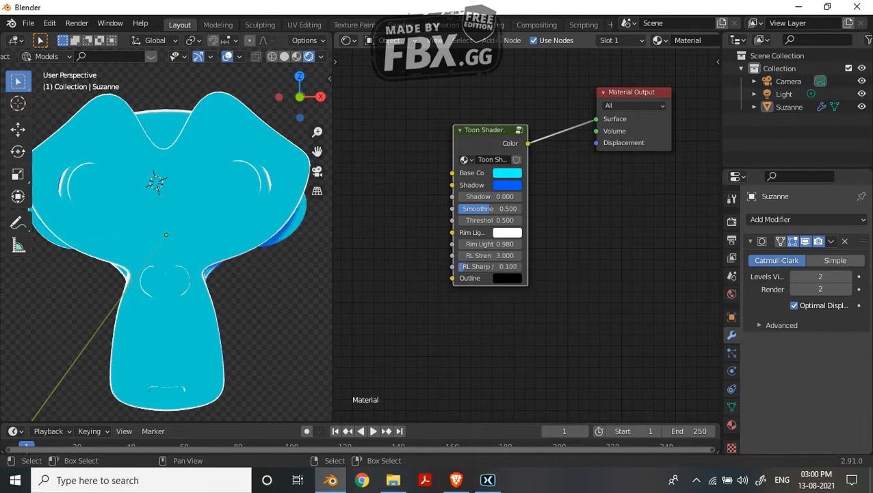
Step: Set the RL Sharp / Soft group input's default value to 0.1 and return to the material level
key(Tab)
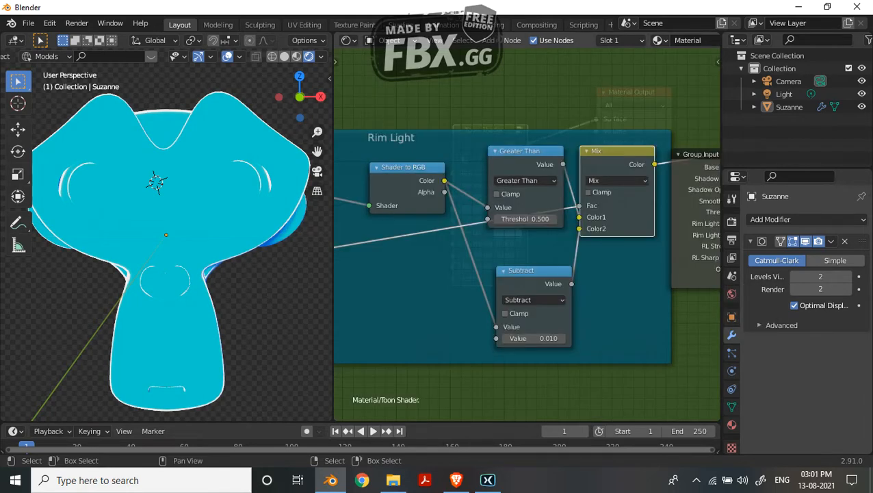
key(n)
click(643, 204)
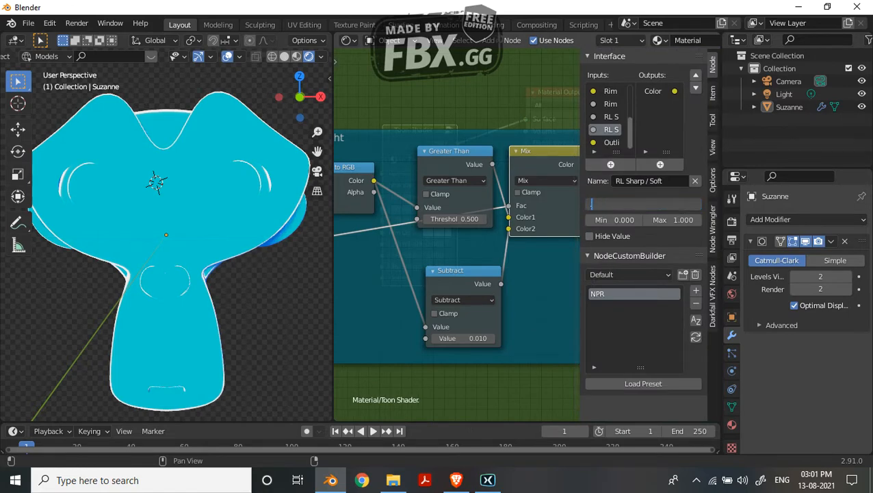
text(.1)
key(Return)
key(Tab)
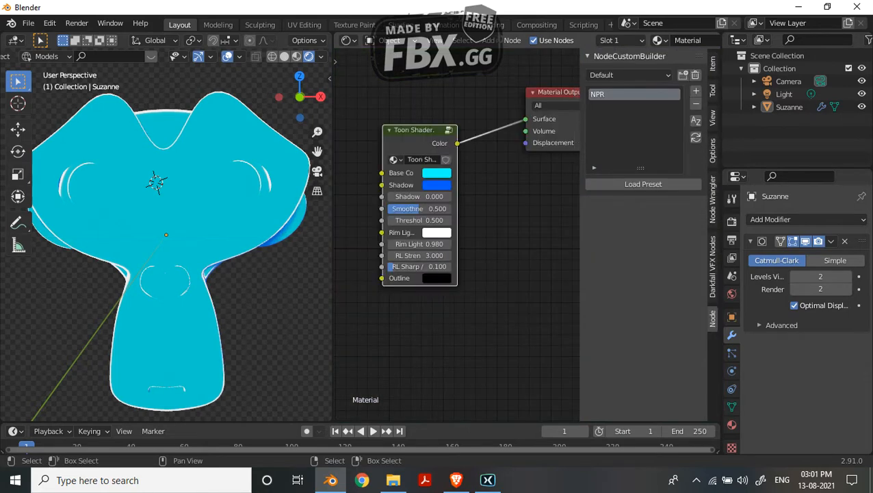
scroll(453, 238, up, 1)
middle_drag(453, 238, 468, 208)
key(n)
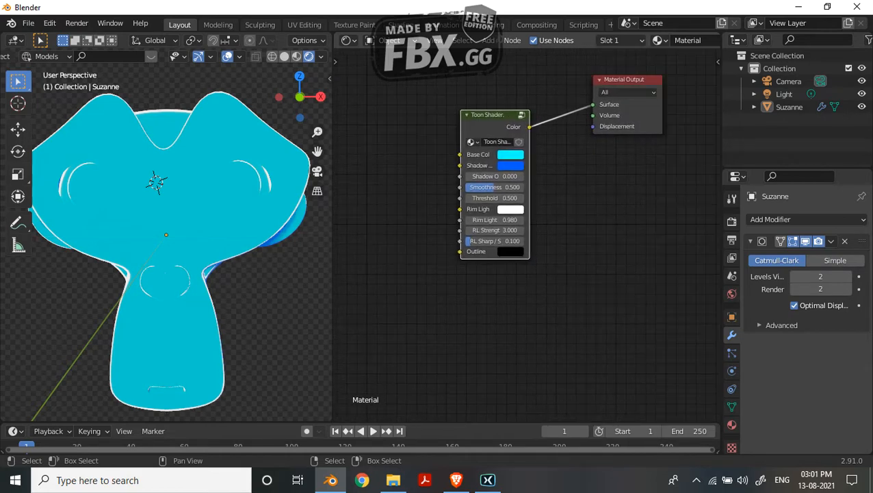
Step: Inside the Toon Shader group, shift the Group Input node beside the Rim Light frame clear of it, then exit the group
key(Tab)
scroll(547, 205, down, 3)
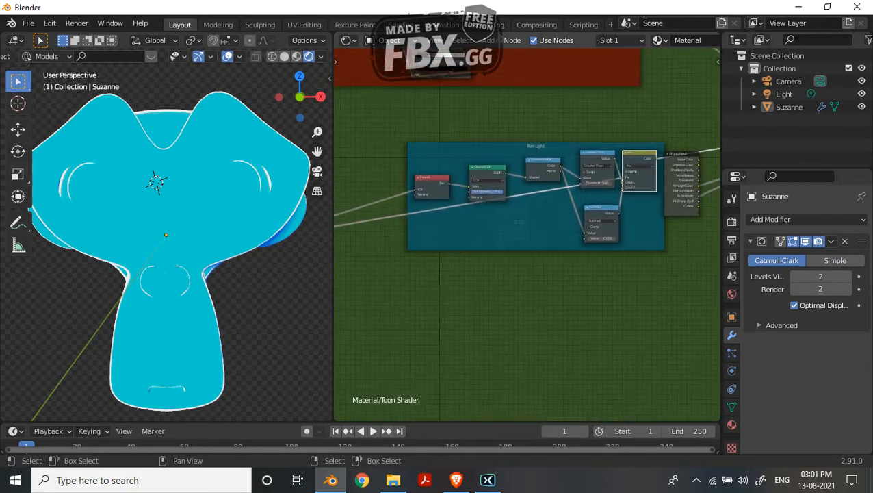
scroll(479, 237, down, 3)
middle_drag(479, 236, 467, 232)
scroll(468, 232, down, 4)
drag(579, 201, 594, 209)
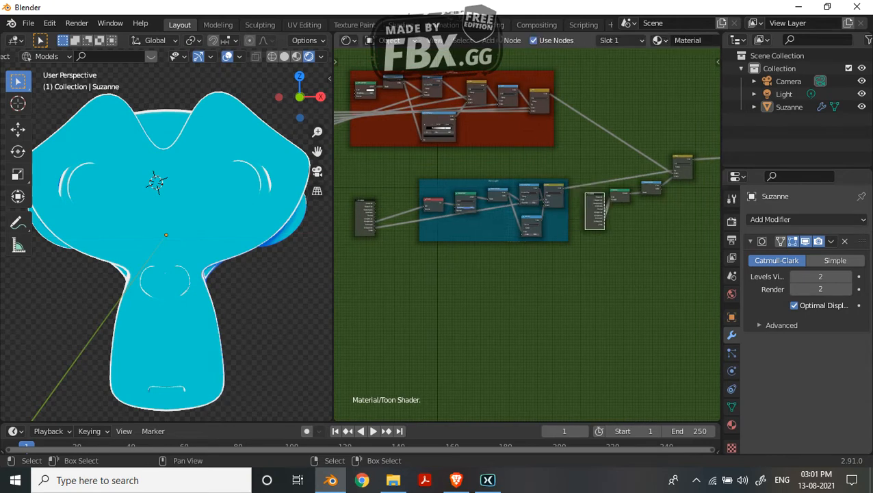
middle_drag(595, 209, 481, 222)
scroll(608, 209, up, 3)
middle_drag(609, 209, 478, 245)
scroll(472, 233, down, 2)
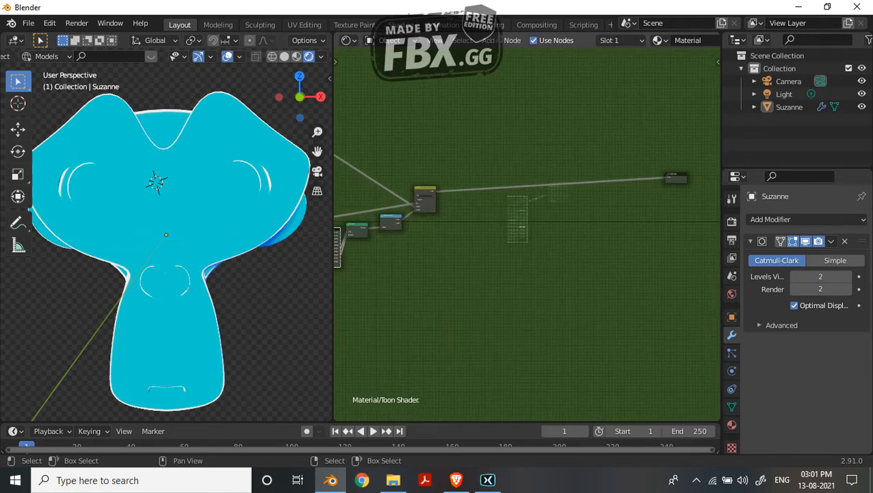
key(Tab)
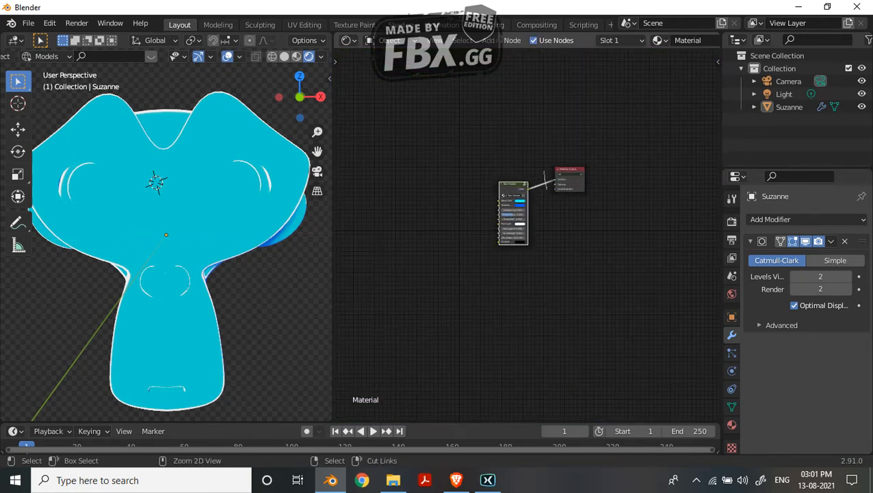
Step: Disconnect the Toon Shader node from the Material Output and move it away to make room between them
ctrl+right_drag(547, 190, 548, 195)
drag(514, 187, 426, 168)
click(524, 240)
scroll(525, 239, up, 2)
scroll(510, 205, up, 3)
middle_drag(503, 156, 489, 177)
Step: Add a Fresnel node beside the Material Output and connect its Fac to the Surface input, viewing the effect on the model
key(shift+a)
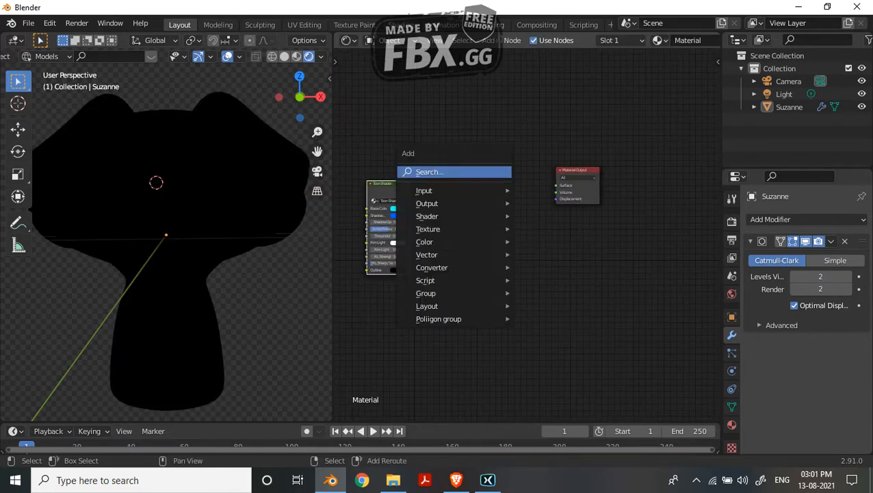
text(fre)
key(Return)
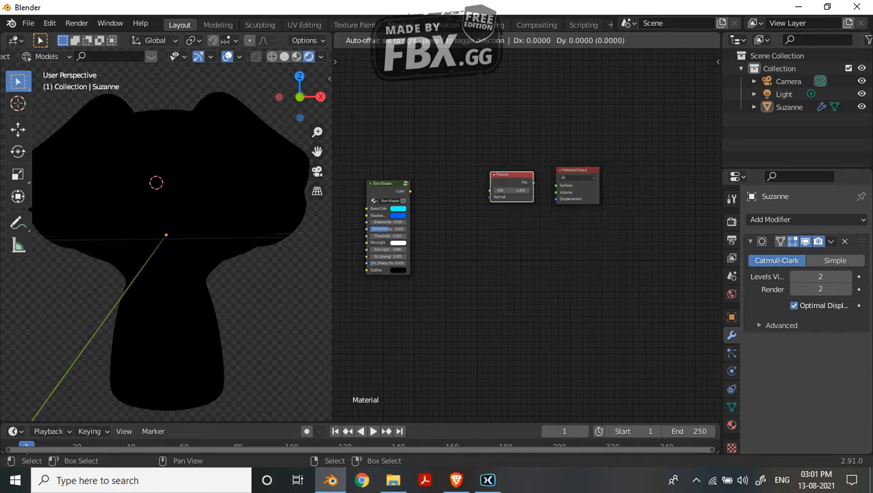
click(459, 178)
scroll(522, 237, up, 4)
middle_drag(522, 236, 503, 247)
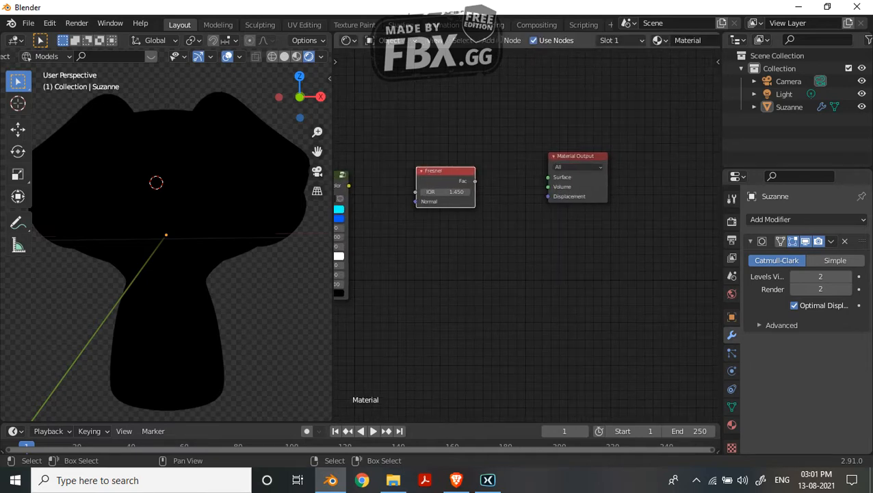
drag(474, 181, 549, 177)
middle_drag(236, 206, 209, 206)
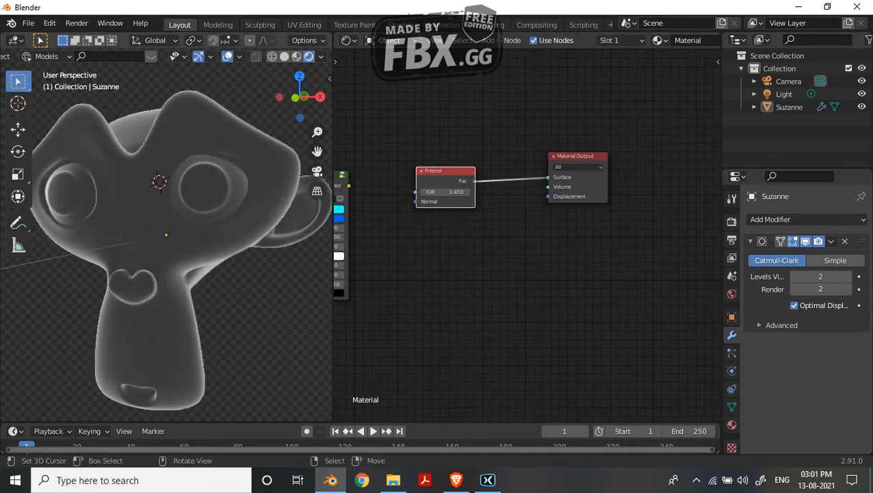
Step: Insert a Math node between the Fresnel and Material Output nodes and set its operation to Greater Than
scroll(526, 238, up, 1)
middle_drag(526, 238, 526, 256)
key(shift+a)
click(502, 146)
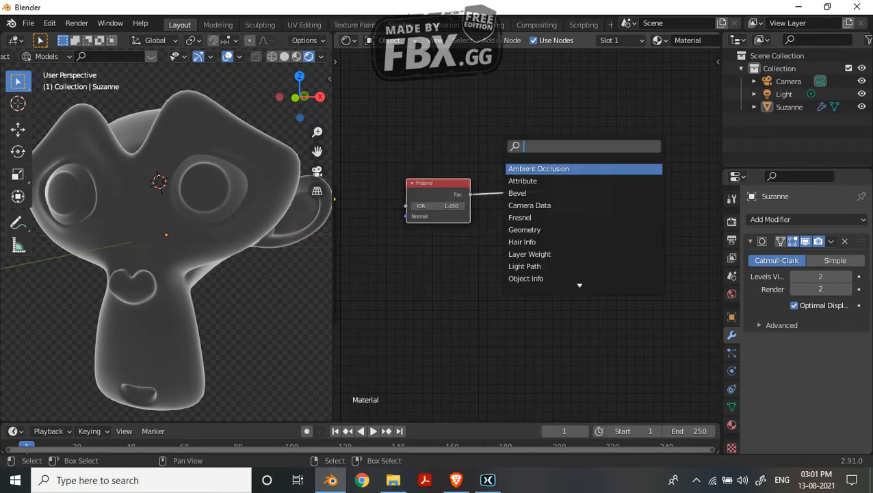
text(math)
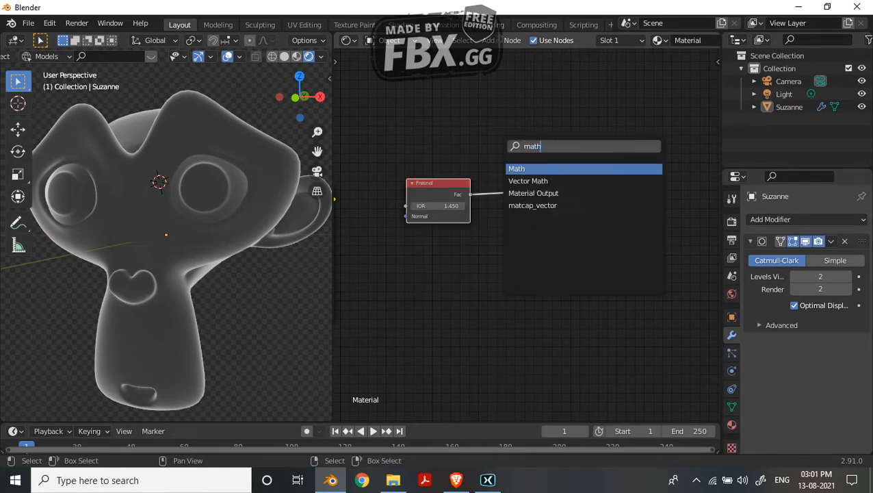
key(Return)
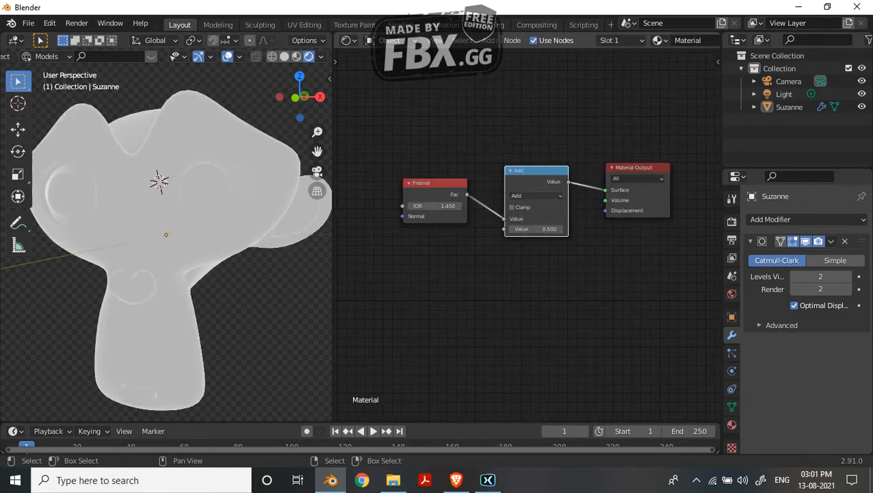
click(536, 195)
click(350, 251)
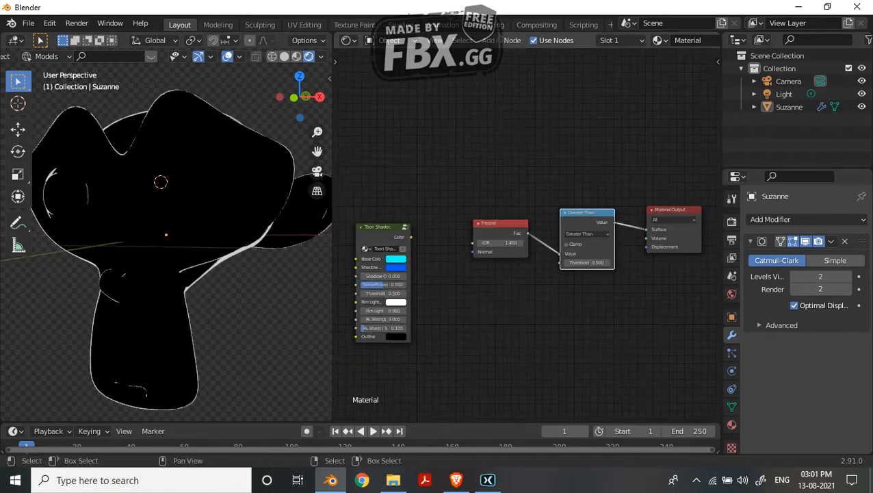
Step: Transfer the Fresnel and Greater Than nodes from the material level into the Toon Shader group, placing them below the final Mix node
scroll(557, 287, down, 1)
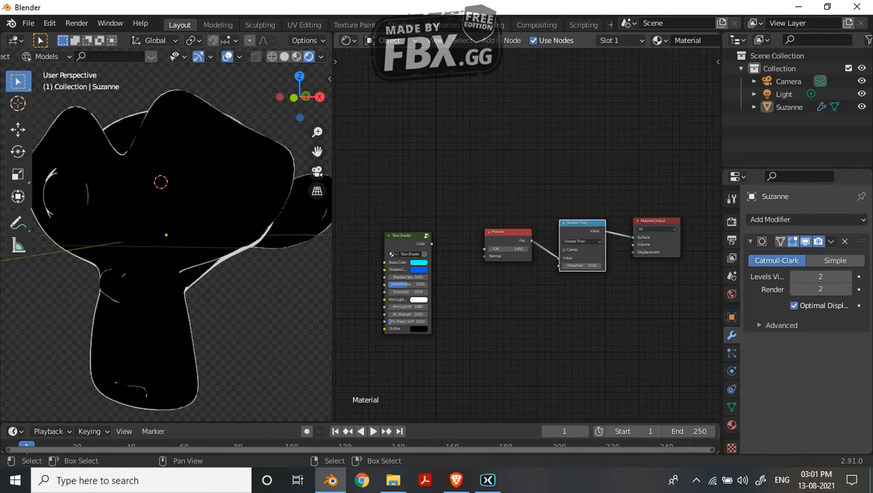
middle_drag(534, 287, 528, 288)
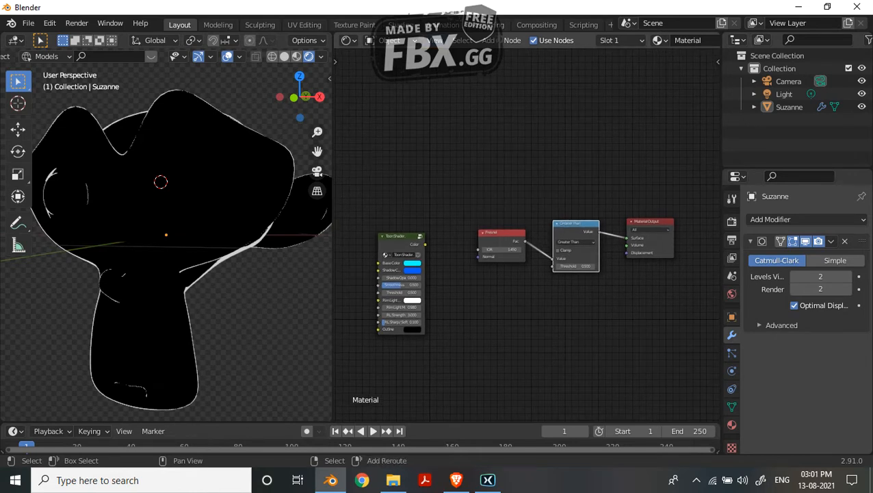
drag(487, 181, 585, 289)
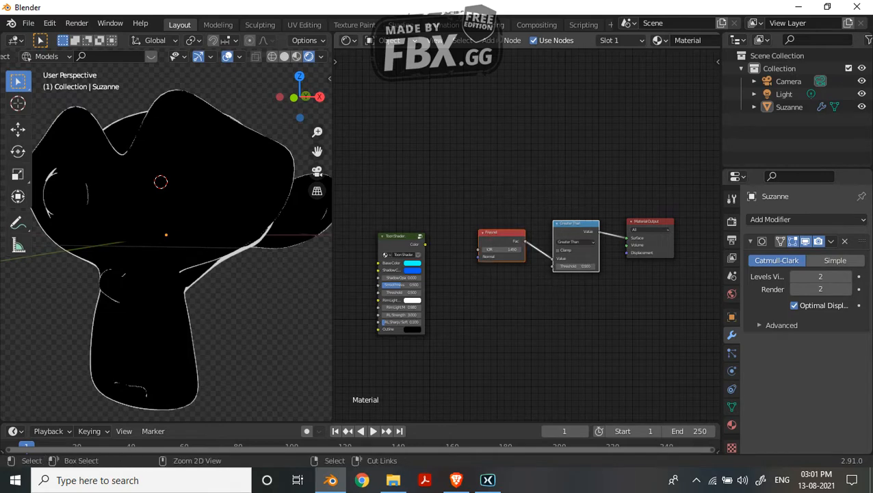
key(Delete)
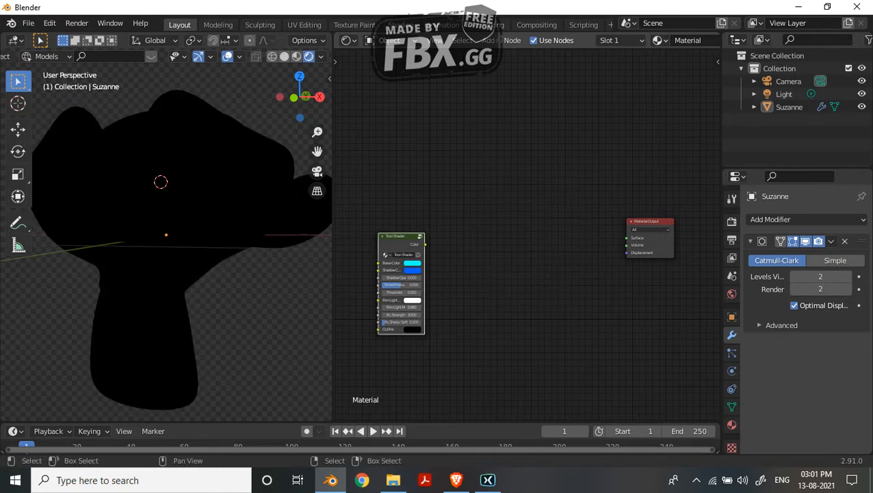
key(Tab)
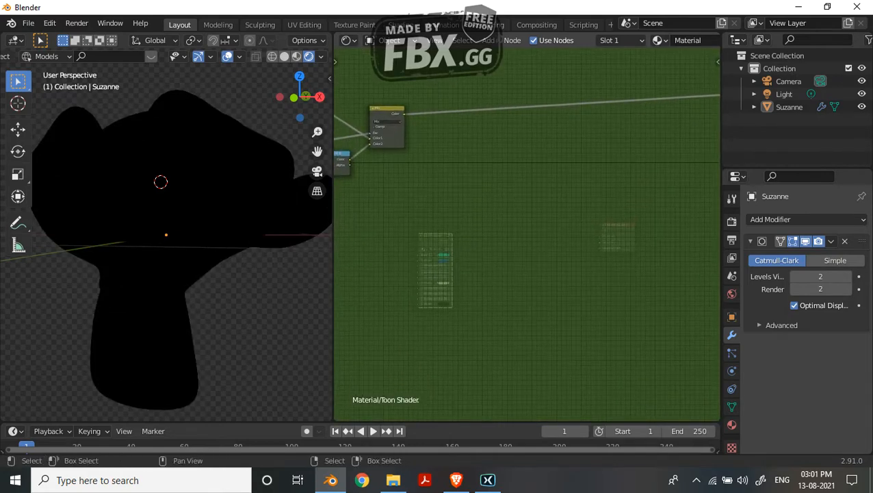
scroll(530, 237, down, 12)
middle_drag(530, 237, 576, 247)
key(g)
click(709, 280)
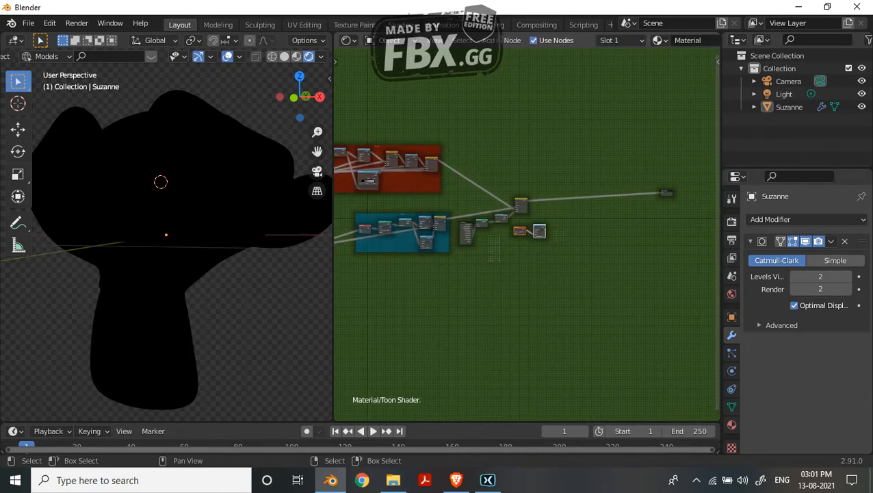
Step: Duplicate the final Mix node and insert the copy on the link between it and the group output
scroll(585, 224, up, 5)
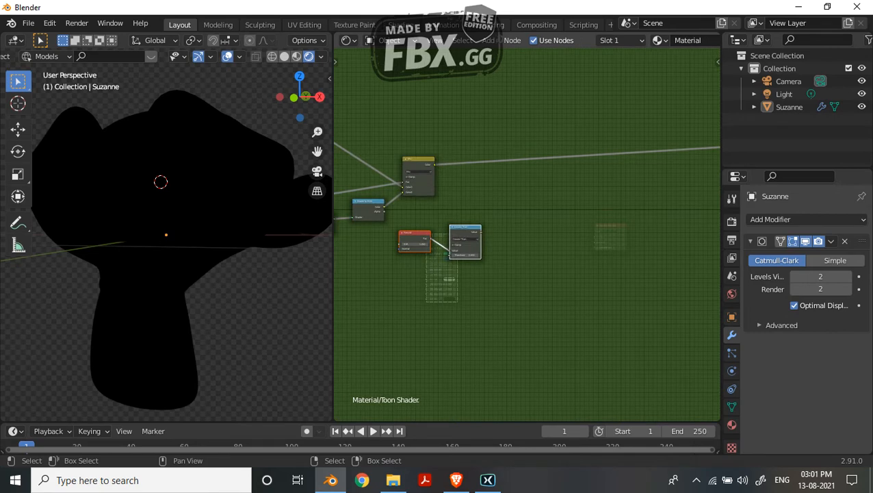
click(419, 166)
key(shift+d)
click(551, 149)
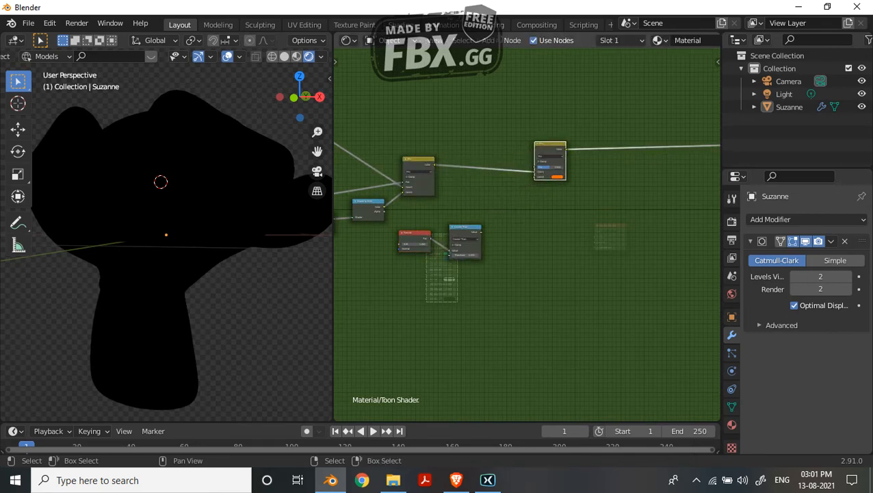
Step: Duplicate the new Mix node below itself and connect the Greater Than value to the copy's Fac
scroll(529, 213, up, 3)
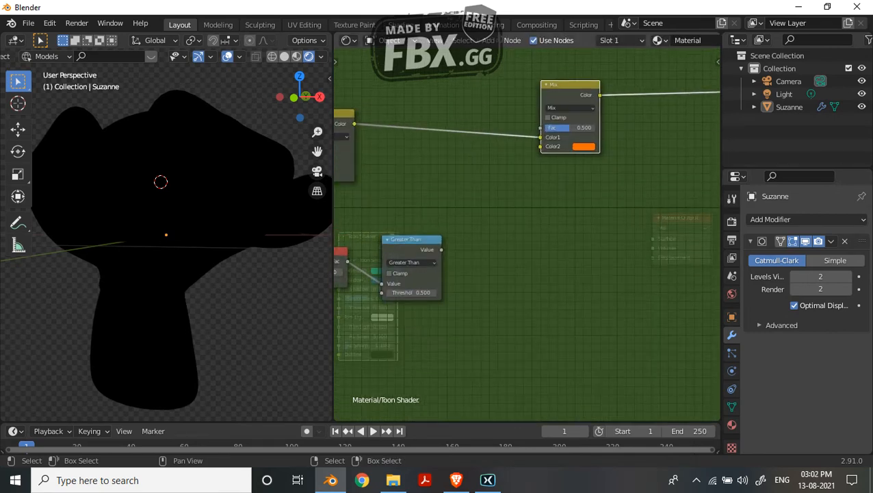
drag(442, 249, 540, 146)
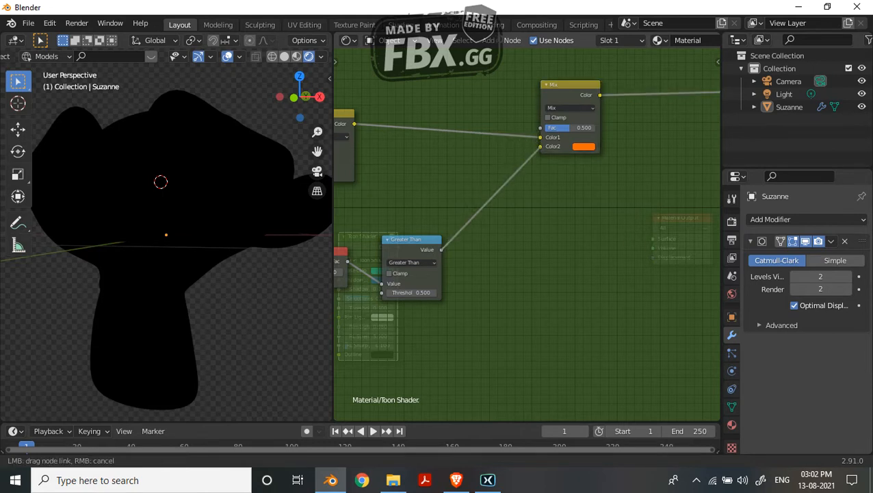
right_click(540, 146)
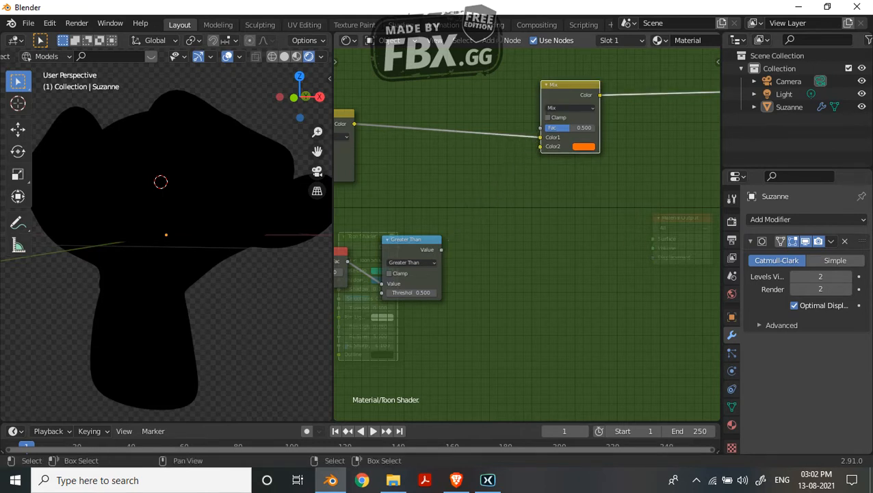
key(shift+d)
key(Return)
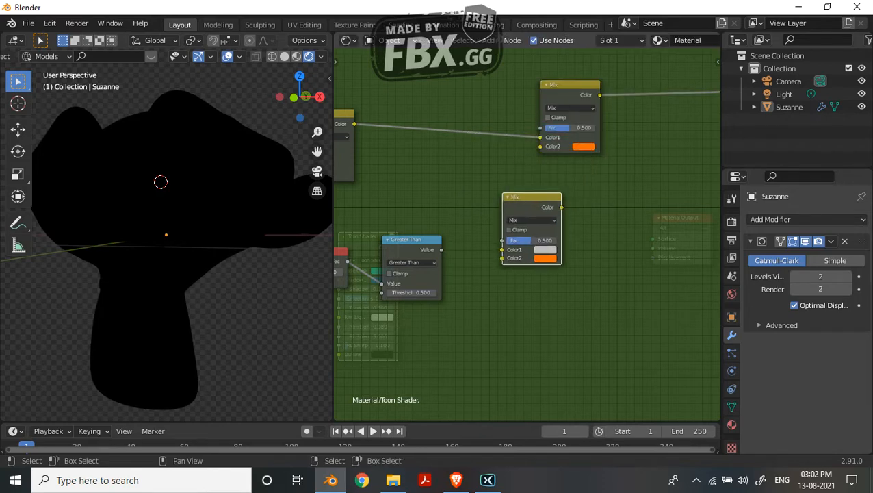
drag(441, 249, 503, 240)
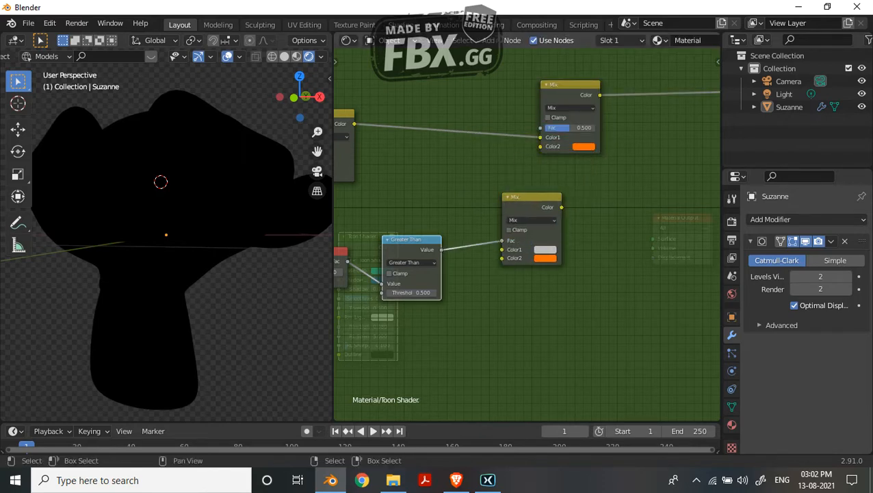
Step: Connect the output of the red frame's converter node to the lower Mix node's Fac, and the Greater Than value to its Color1
scroll(527, 233, down, 4)
scroll(616, 215, down, 4)
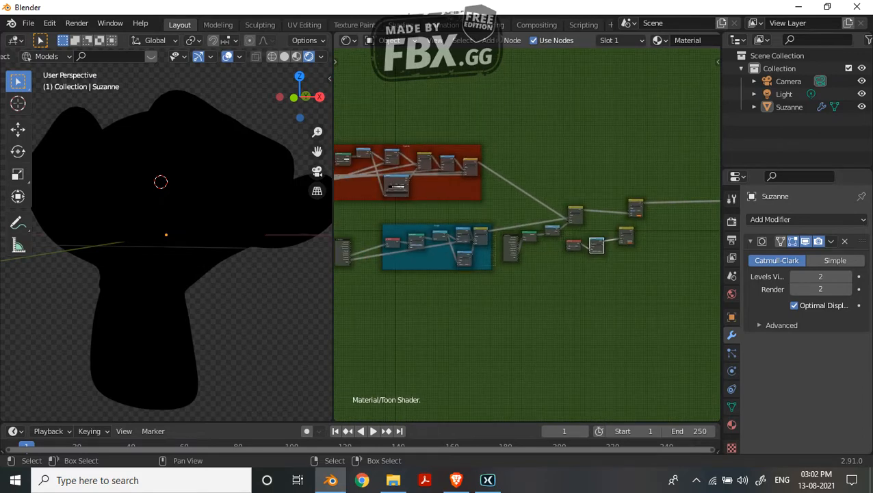
drag(371, 152, 619, 239)
middle_drag(619, 239, 585, 195)
scroll(585, 195, up, 4)
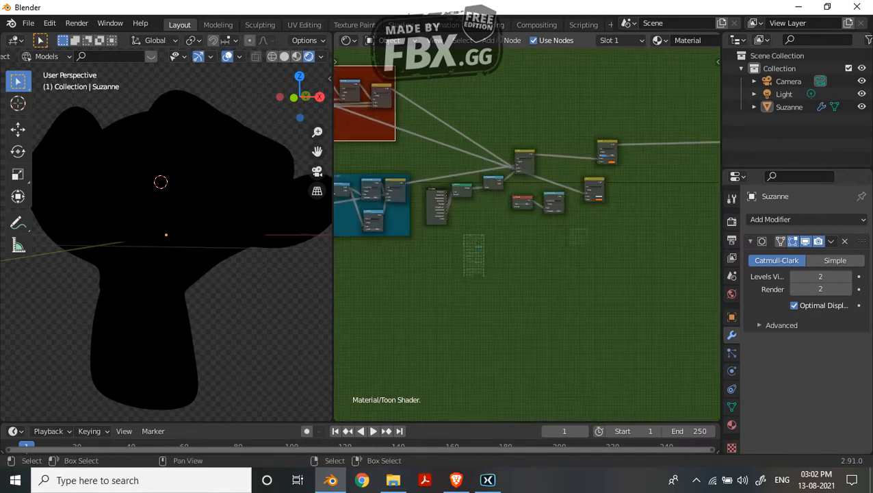
scroll(593, 205, up, 6)
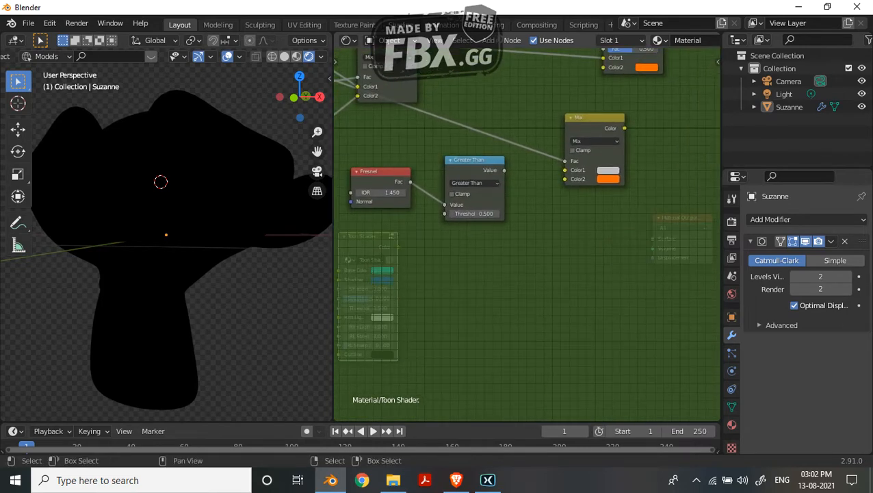
drag(504, 169, 565, 161)
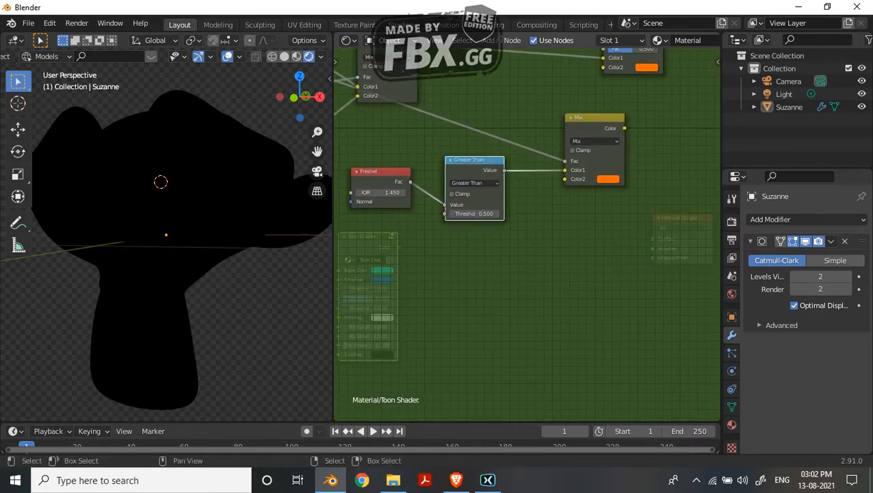
Step: Set the lower Mix node's Color2 to black and connect its Color output to the upper Mix node's Fac
click(608, 178)
drag(670, 59, 670, 118)
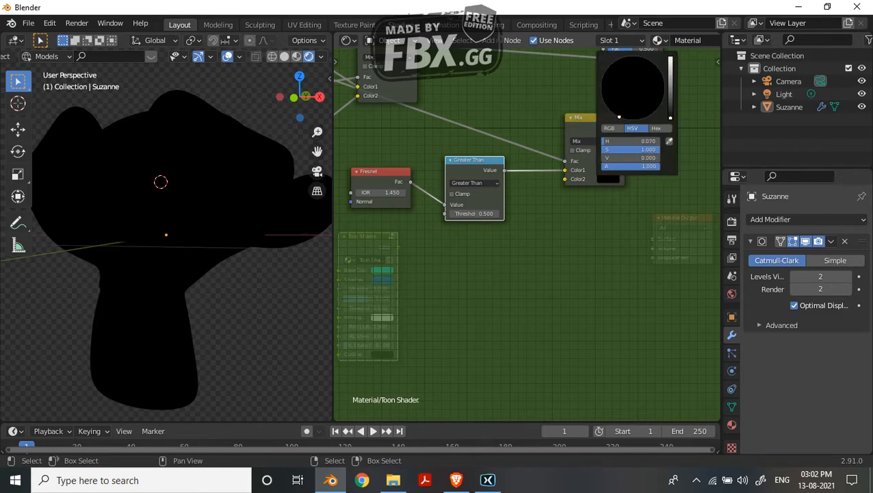
middle_drag(582, 199, 512, 315)
scroll(512, 315, up, 2)
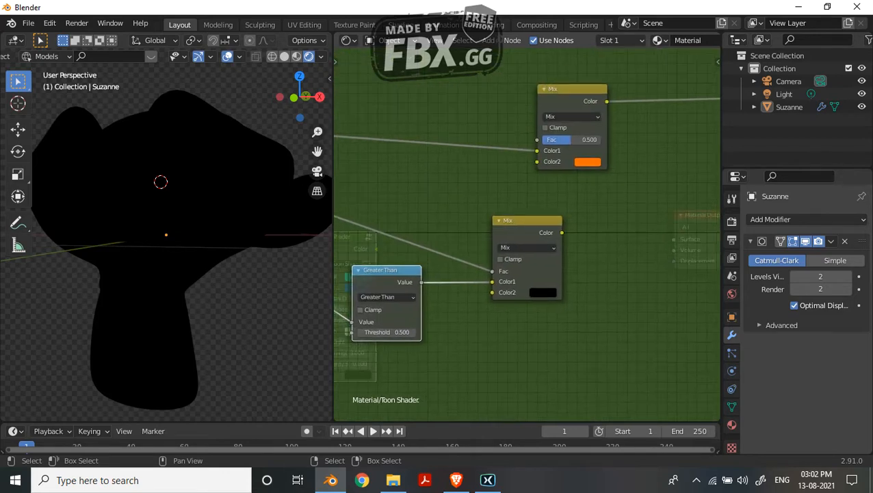
drag(561, 232, 537, 141)
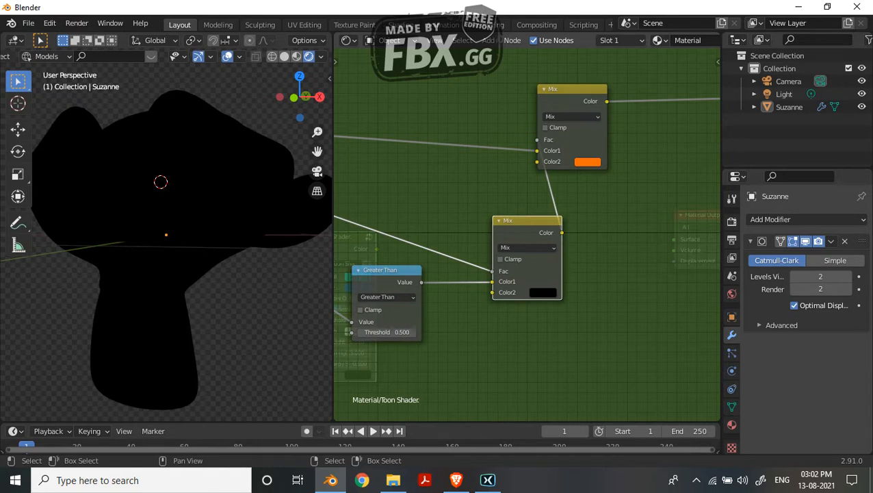
Step: Exit the group, connect the Toon Shader's Color to the Material Output's Surface, and move the Toon Shader node closer to it
key(Tab)
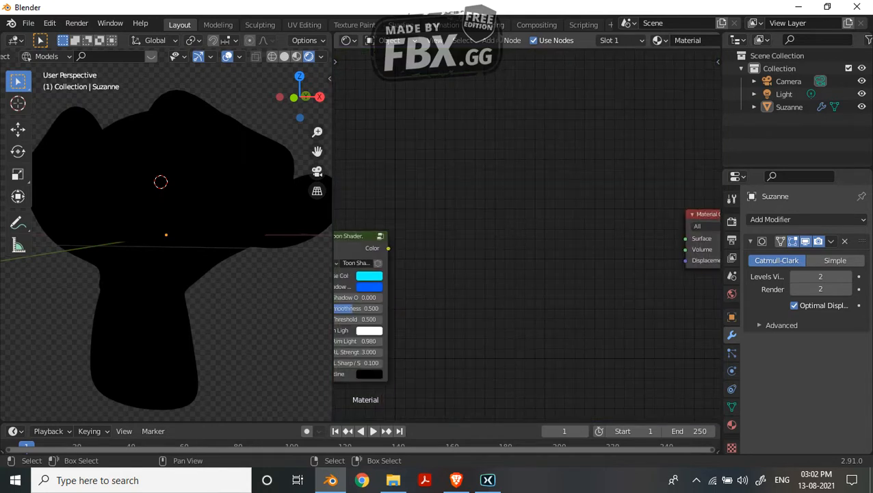
drag(387, 248, 685, 238)
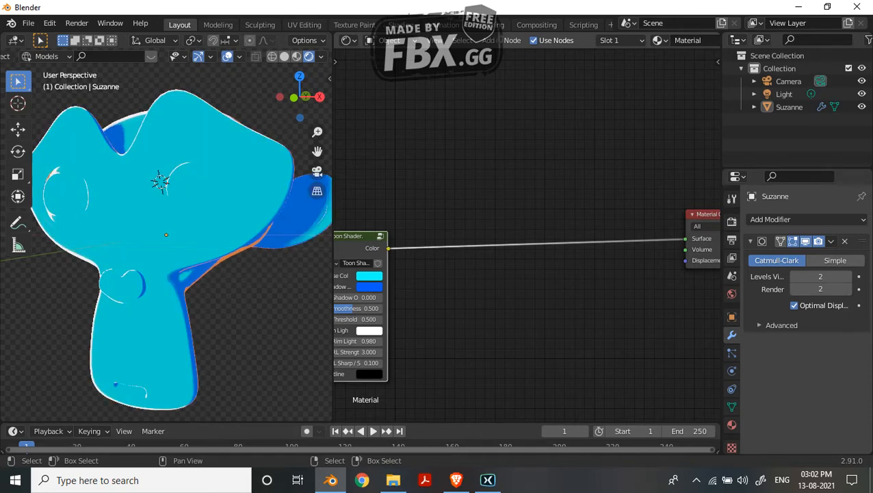
drag(356, 237, 601, 205)
middle_drag(165, 183, 170, 181)
Step: Inside the Toon Shader group, set the upper Mix node's Color2 to black and check the outline on the model
key(Tab)
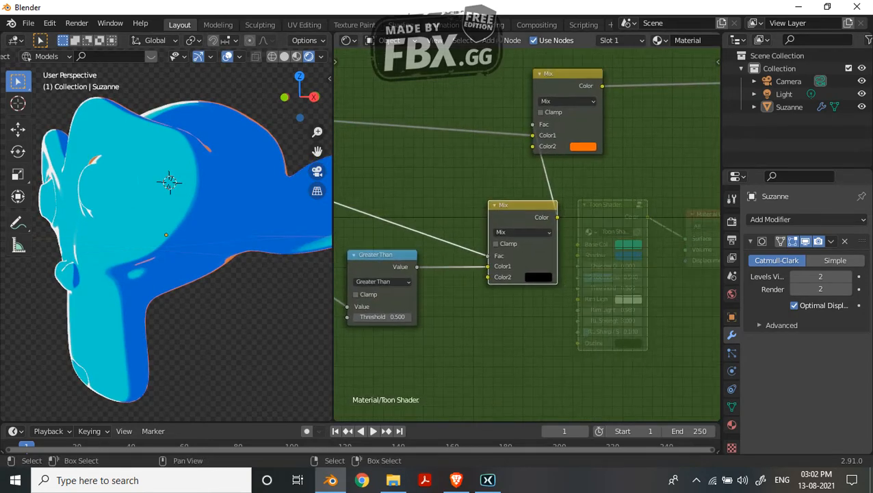
click(582, 146)
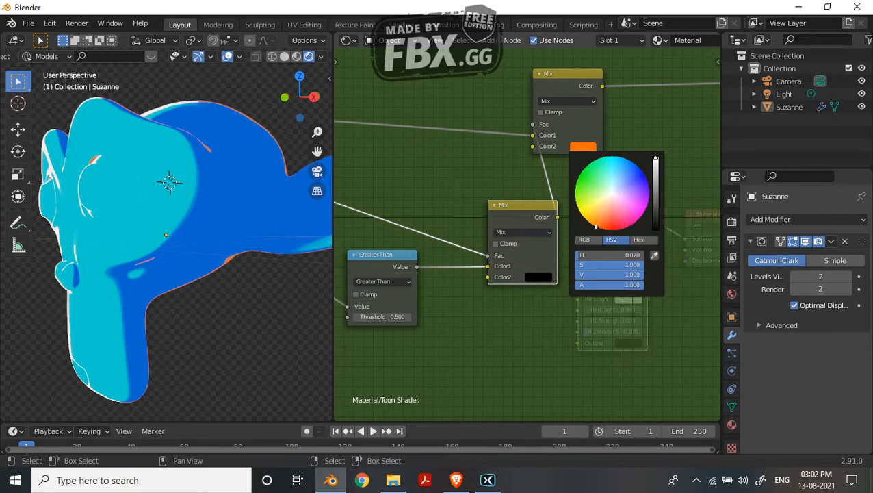
drag(639, 273, 582, 274)
middle_drag(226, 212, 212, 230)
Step: Move the lower Mix node closer to the Greater Than node
middle_drag(398, 272, 411, 260)
scroll(530, 225, down, 1)
click(516, 215)
drag(541, 210, 493, 207)
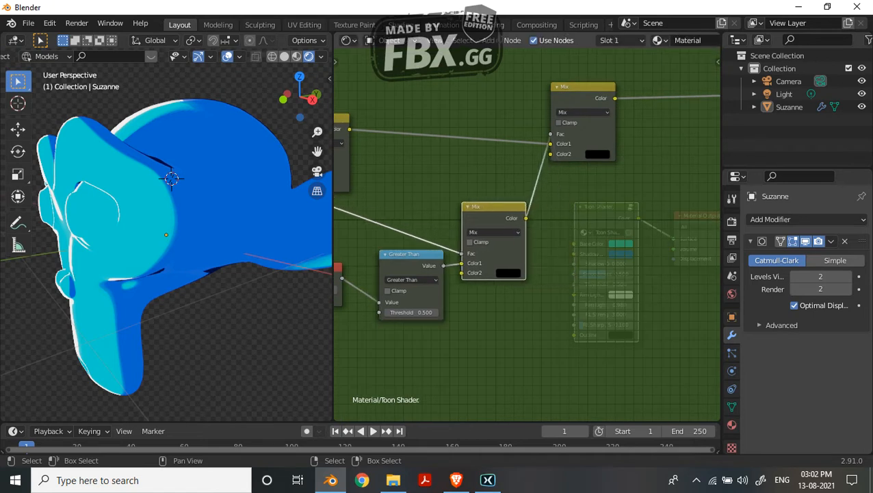
Step: Duplicate the Greater Than node, switch the copy to Add, and insert it between the lower and upper Mix nodes
click(411, 254)
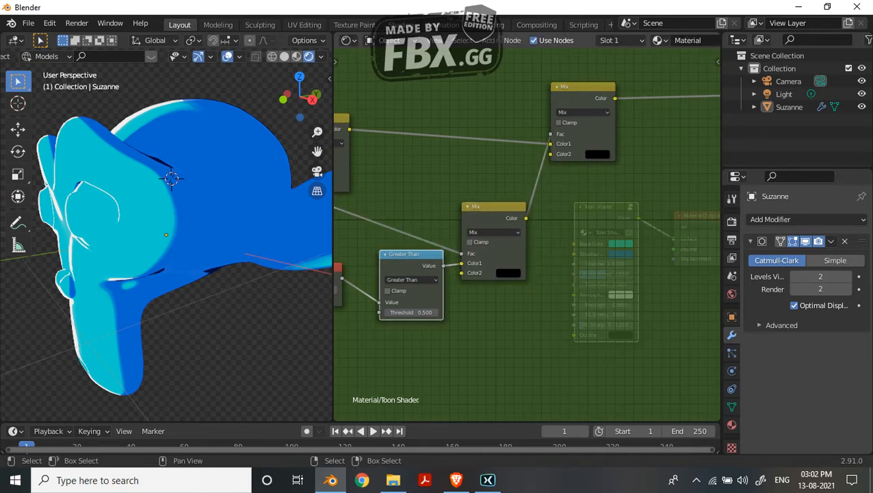
drag(410, 254, 585, 221)
click(585, 245)
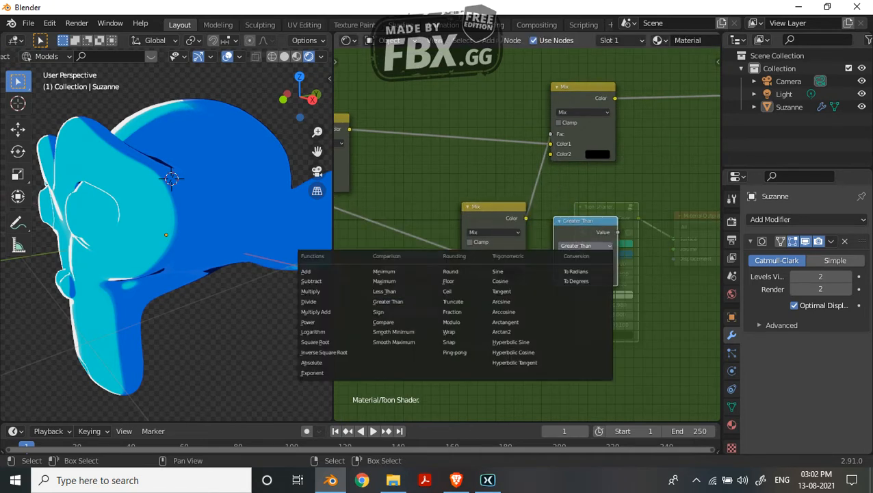
key(Return)
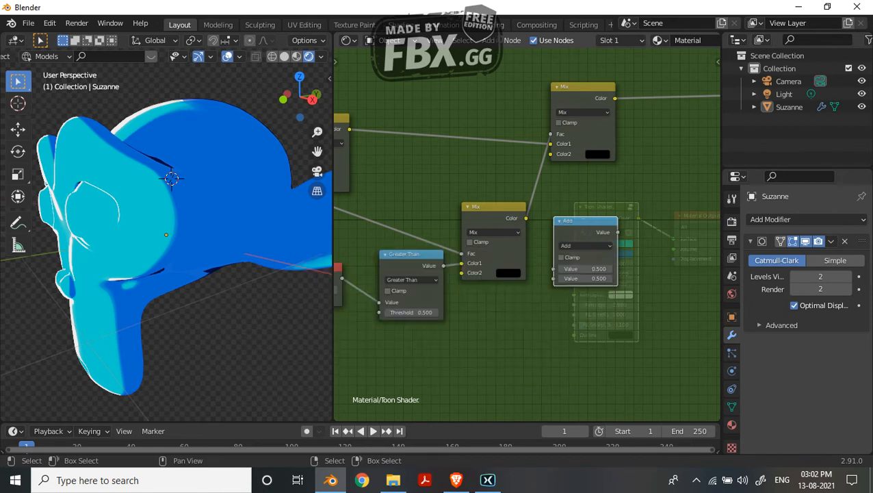
drag(585, 220, 589, 178)
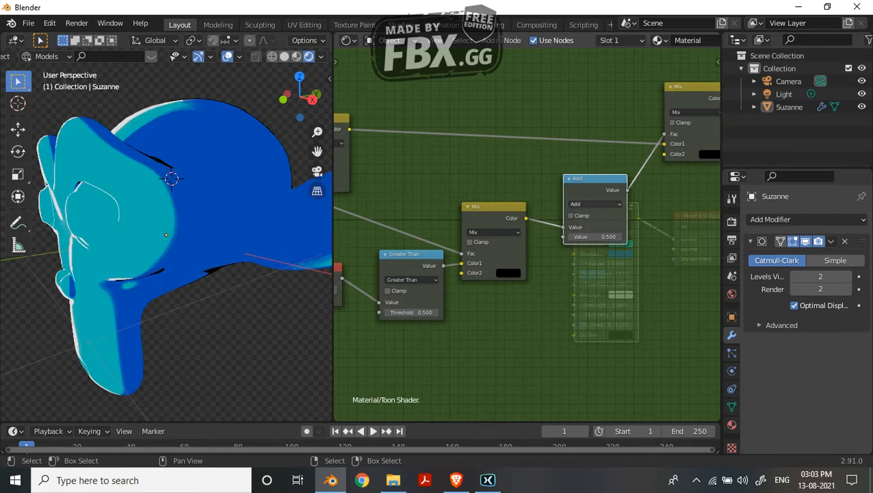
Step: Set the Add node's second value to 0.050 while checking the outline on the model
middle_drag(205, 239, 171, 226)
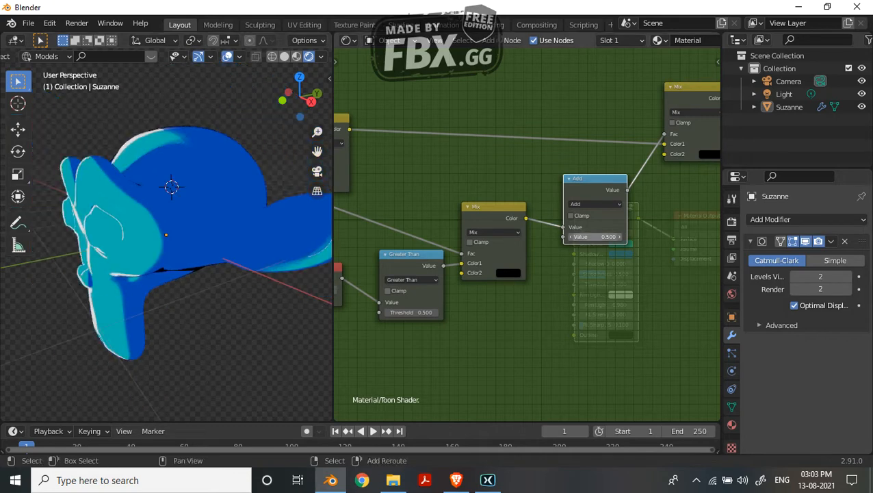
click(570, 236)
drag(594, 237, 581, 236)
scroll(171, 235, up, 2)
middle_drag(171, 235, 158, 231)
click(619, 236)
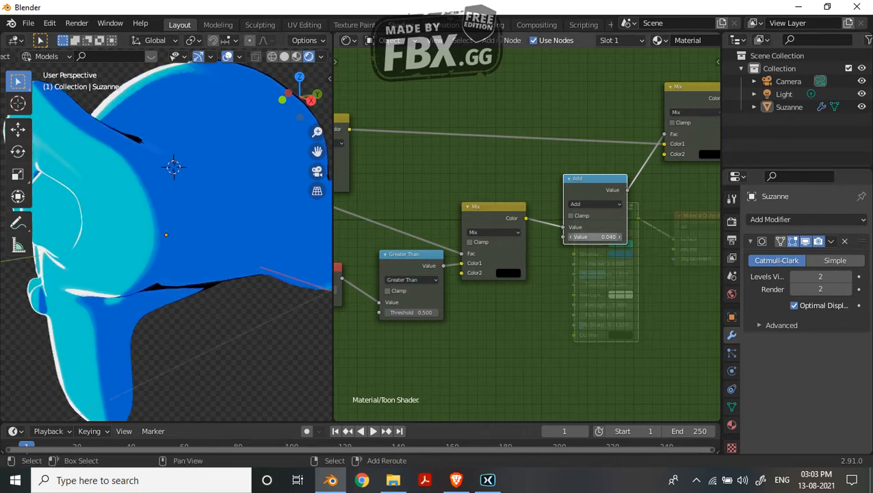
click(620, 236)
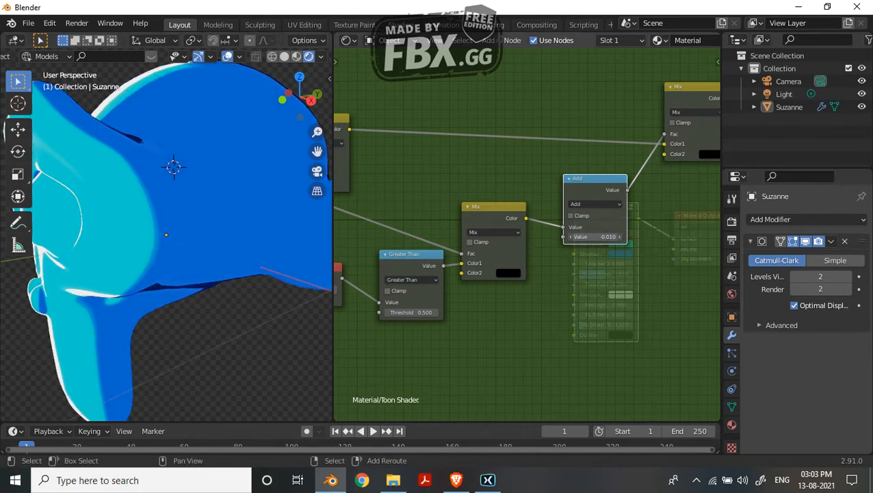
click(619, 236)
click(620, 236)
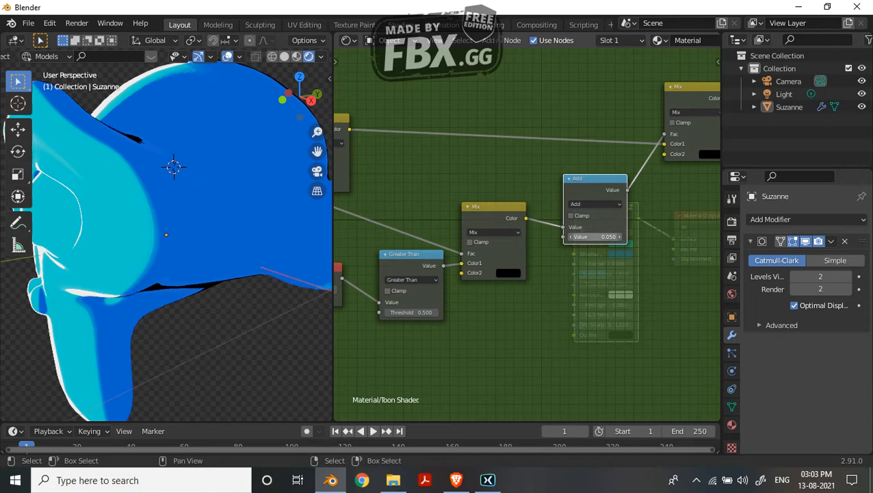
Step: Expose the Add node's second value as a new group input and connect the Outline input to the final Mix node's Color2
scroll(572, 188, down, 2)
scroll(572, 188, down, 3)
middle_drag(572, 188, 665, 171)
scroll(617, 175, down, 4)
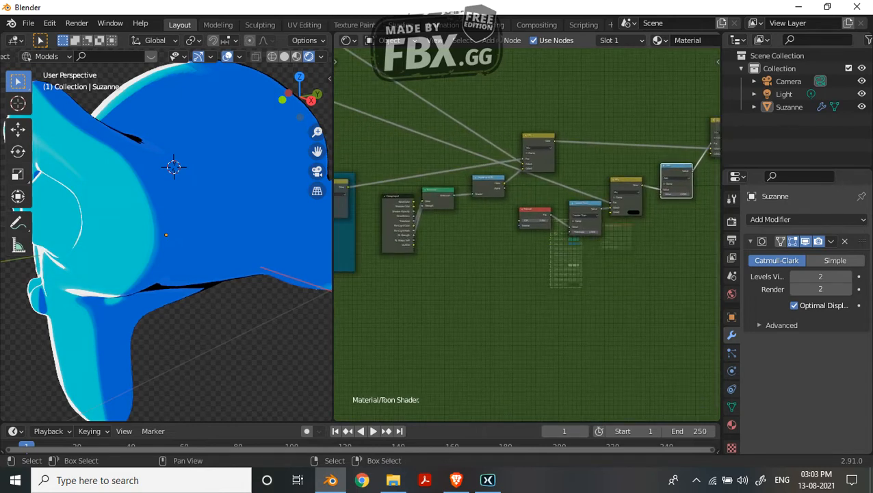
drag(414, 248, 520, 225)
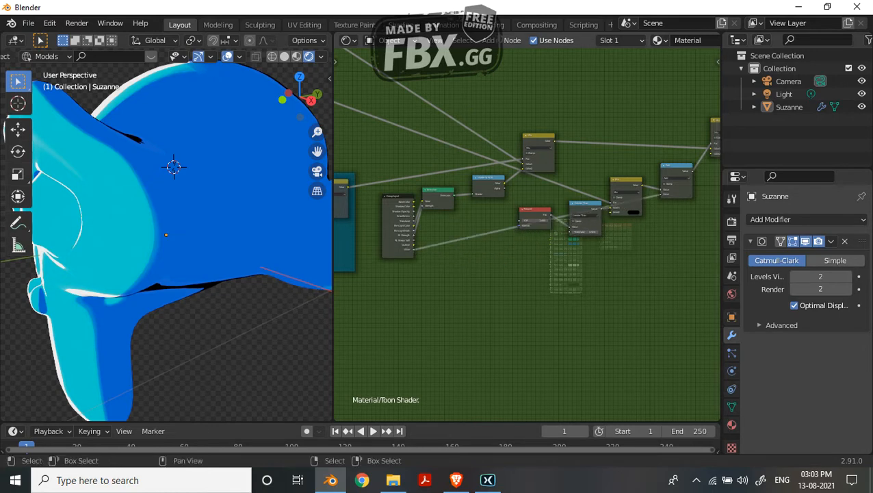
middle_drag(527, 171, 503, 179)
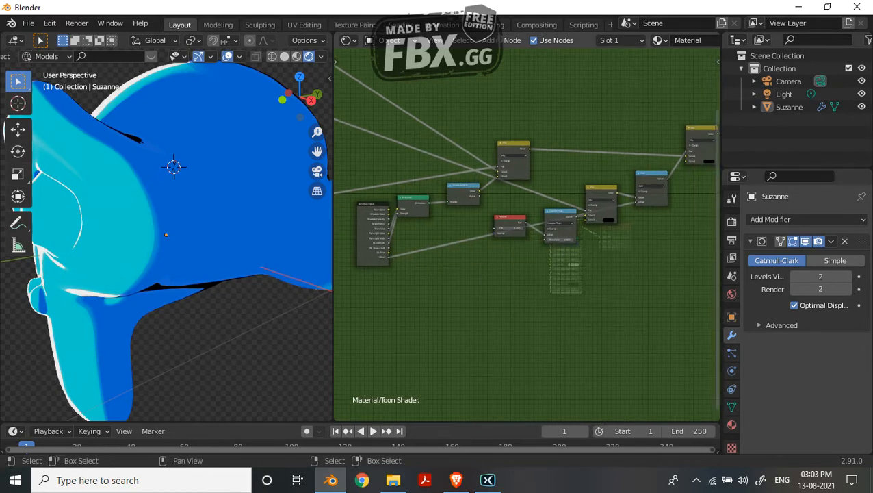
drag(686, 162, 389, 253)
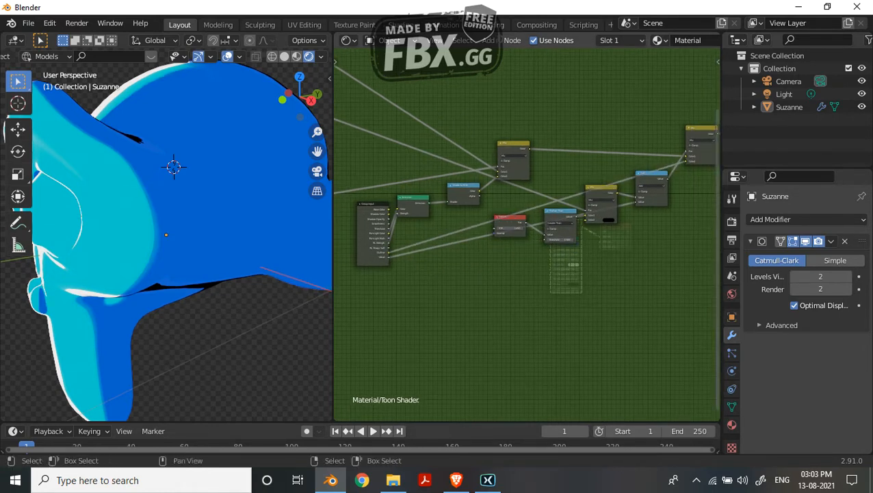
Step: Set the default value of the group's Outline input to black
key(n)
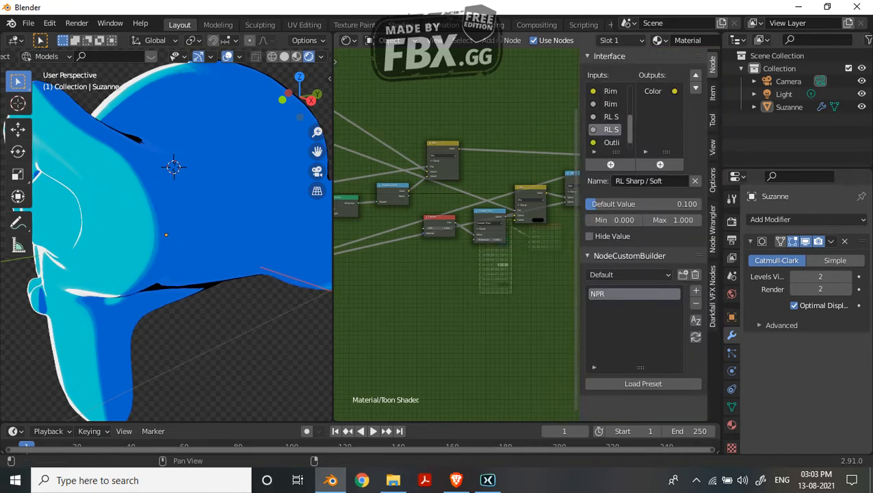
click(610, 142)
click(672, 204)
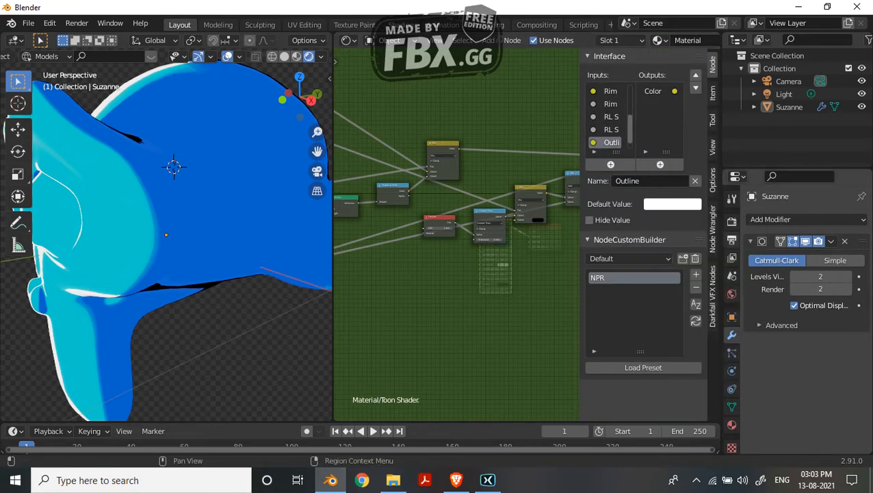
click(672, 204)
drag(753, 219, 754, 312)
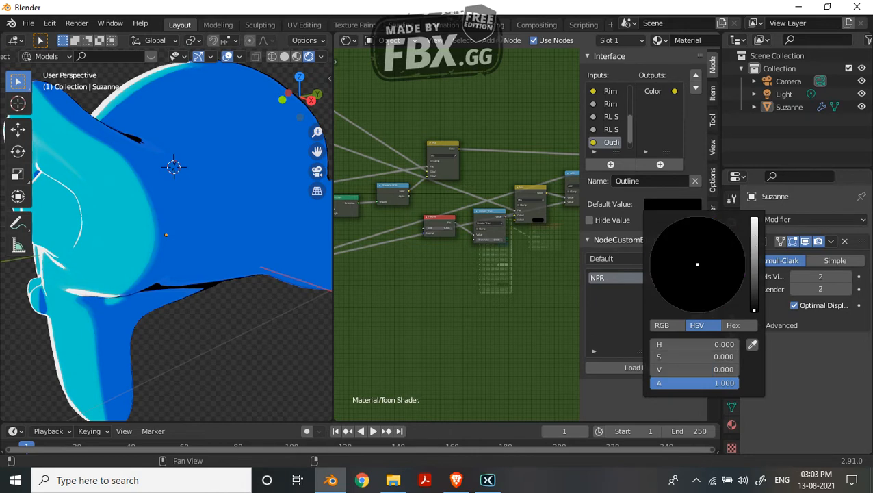
Step: Rename the group's new Value input to Outline Opacity
scroll(609, 116, down, 1)
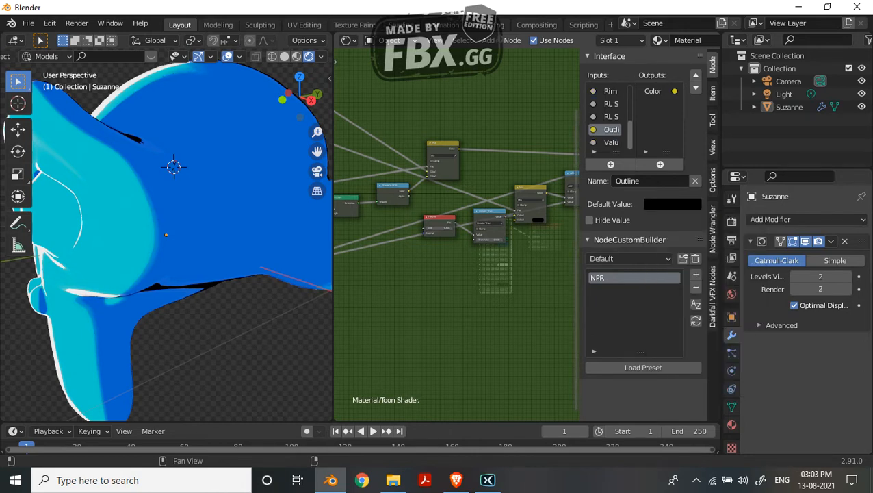
click(611, 143)
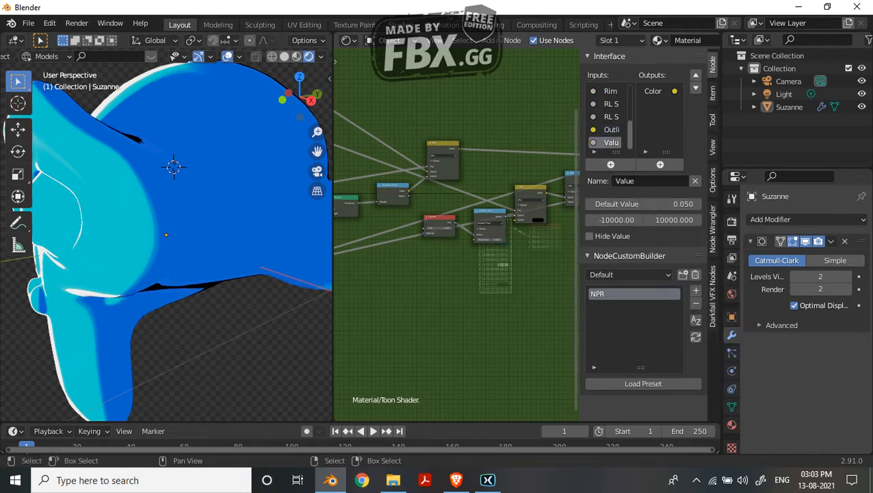
scroll(479, 226, up, 2)
middle_drag(479, 226, 339, 219)
click(648, 181)
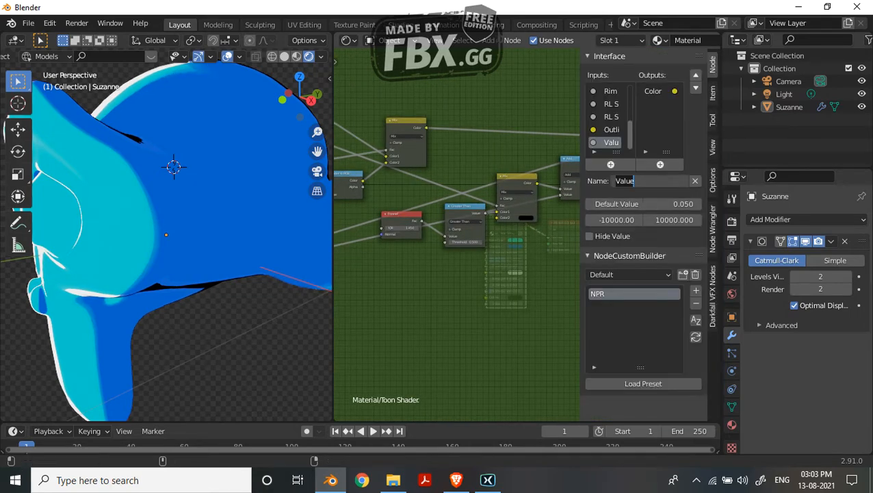
text(Outline Opacity)
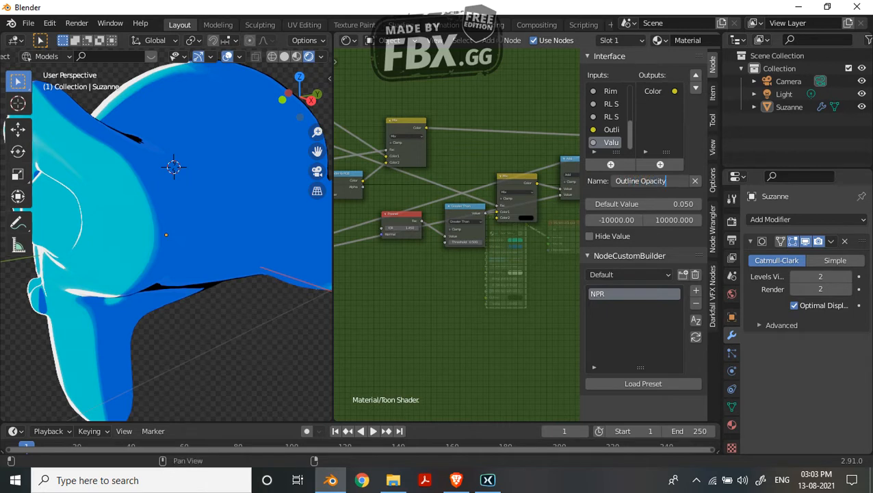
key(Return)
key(n)
Step: Duplicate the Greater Than node below itself, switch the copy to Subtract, and connect the Fresnel's Fac to its first value
middle_drag(567, 219, 521, 253)
scroll(526, 233, up, 2)
scroll(527, 238, up, 3)
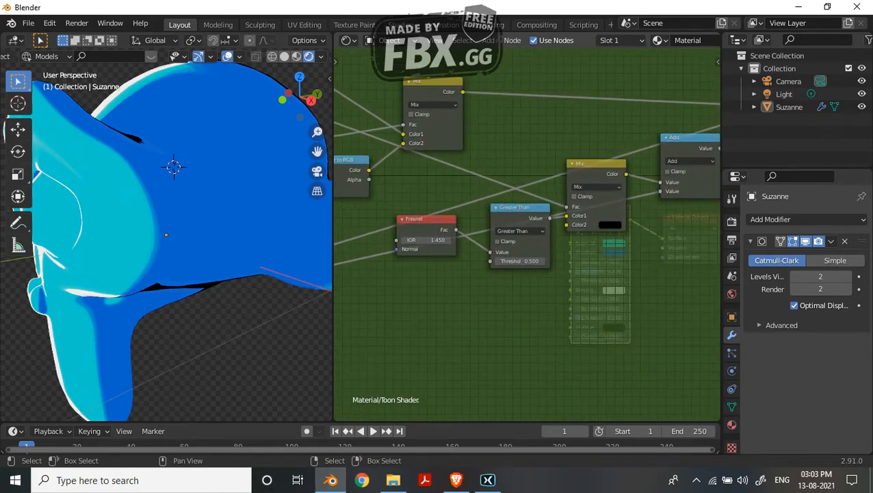
click(521, 209)
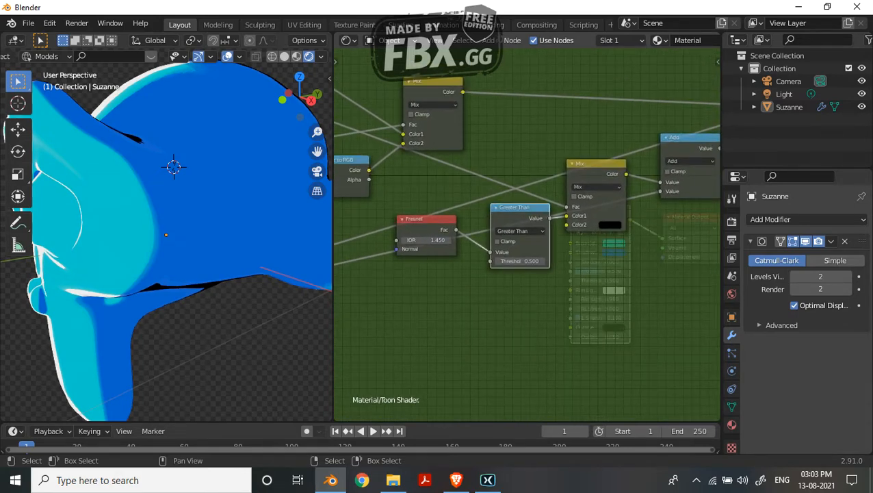
key(shift+d)
click(523, 294)
click(524, 305)
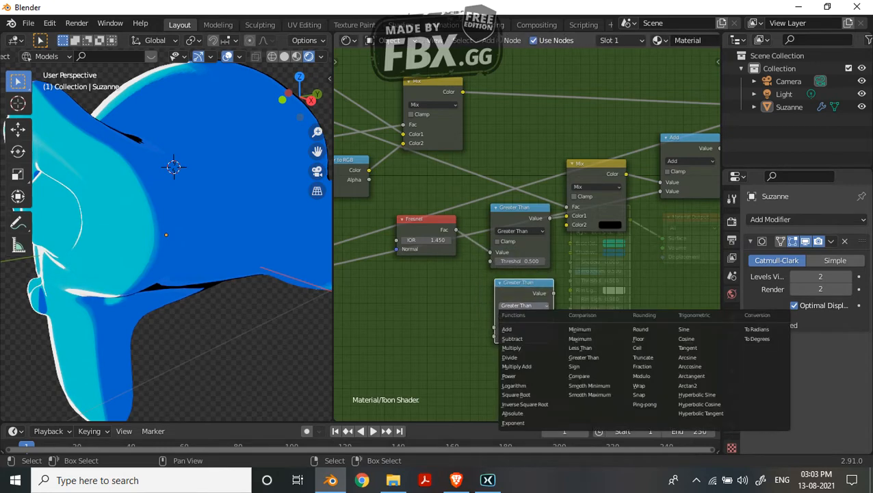
click(520, 338)
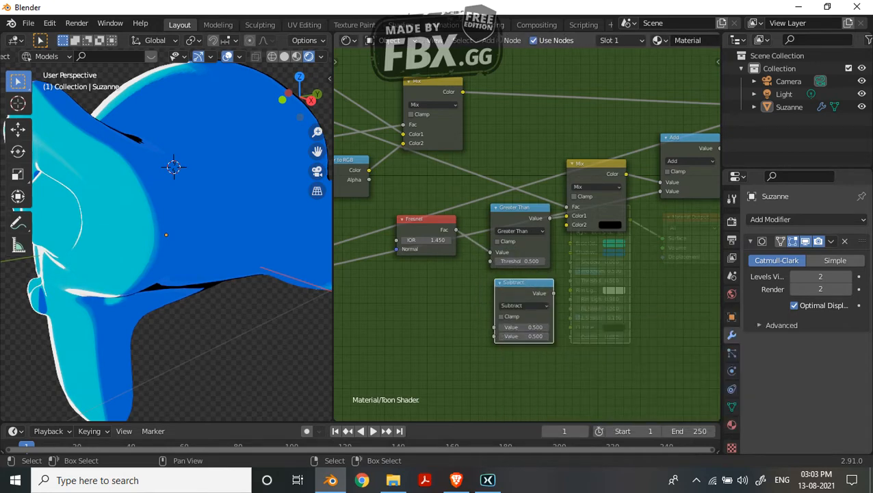
click(524, 305)
click(520, 338)
drag(455, 229, 494, 327)
drag(562, 251, 562, 249)
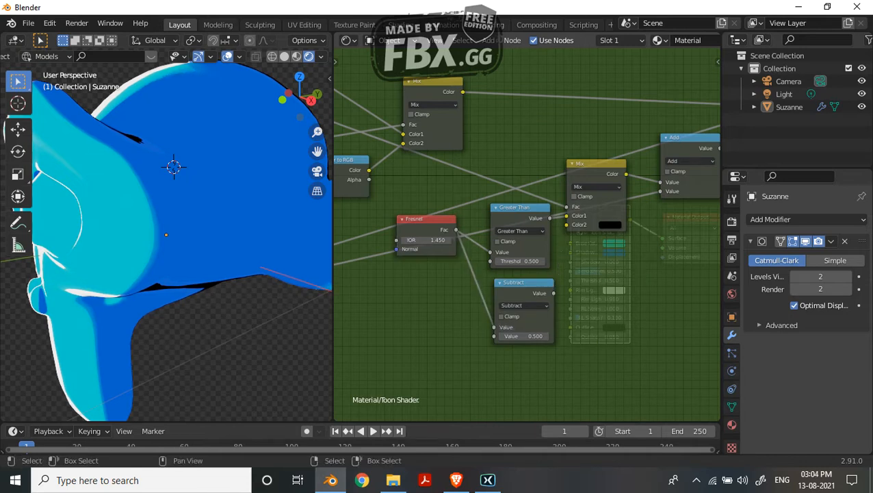
Step: Insert a copy of the Mix node after Greater Than and connect the Subtract node's Value to its Color2
click(593, 164)
key(shift+d)
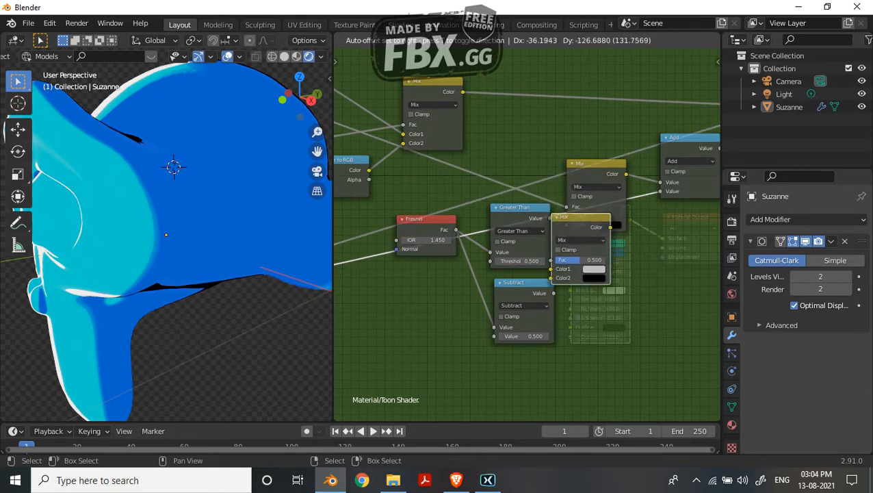
key(Return)
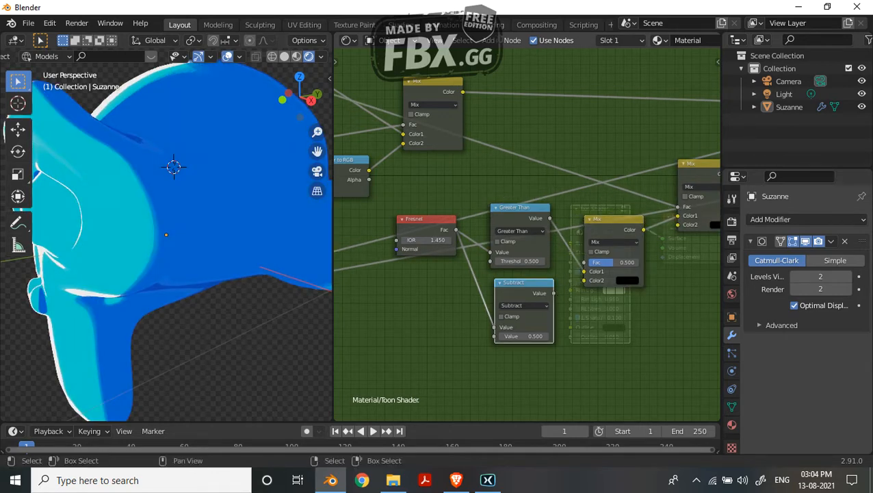
drag(584, 279, 579, 282)
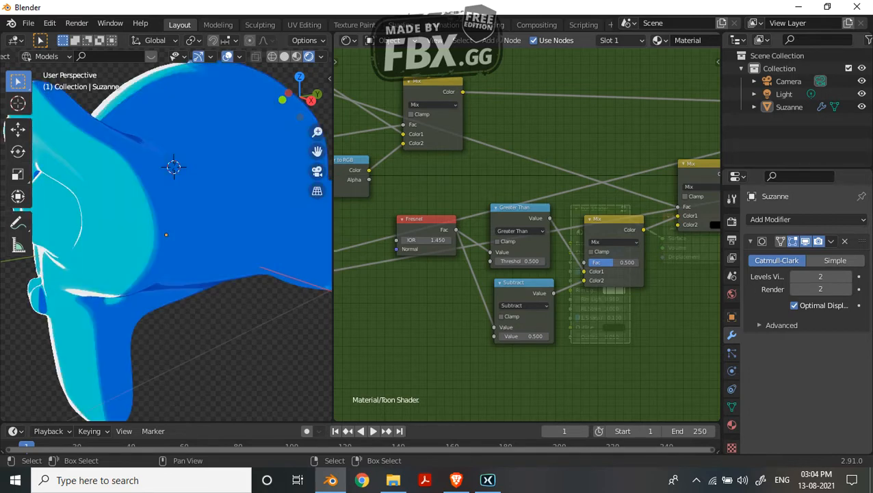
Step: Set the new Mix node's Fac to 1.000 and the Subtract node's second value to -0.500
middle_drag(593, 279, 567, 261)
scroll(567, 260, up, 3)
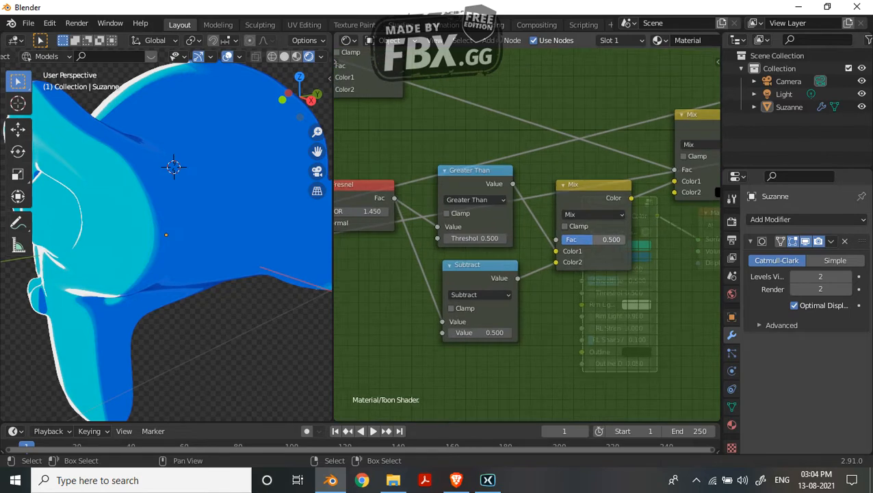
drag(592, 240, 628, 239)
middle_drag(206, 274, 143, 274)
drag(479, 332, 446, 331)
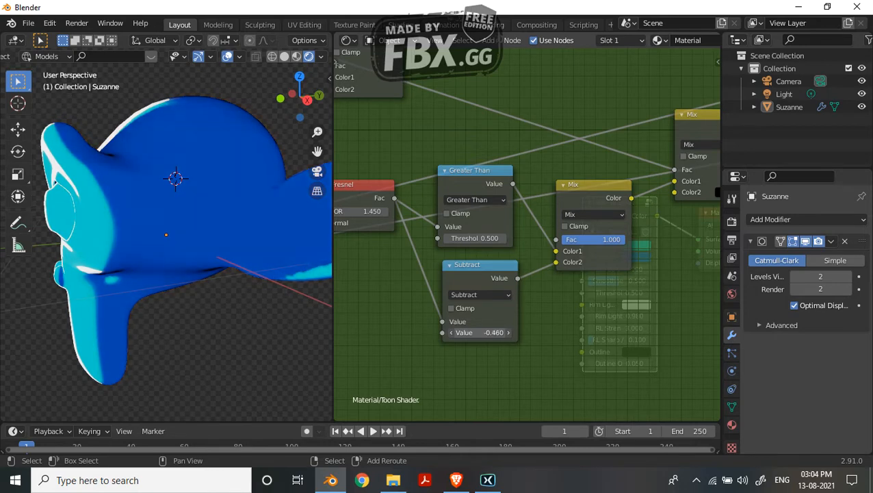
middle_drag(205, 274, 96, 274)
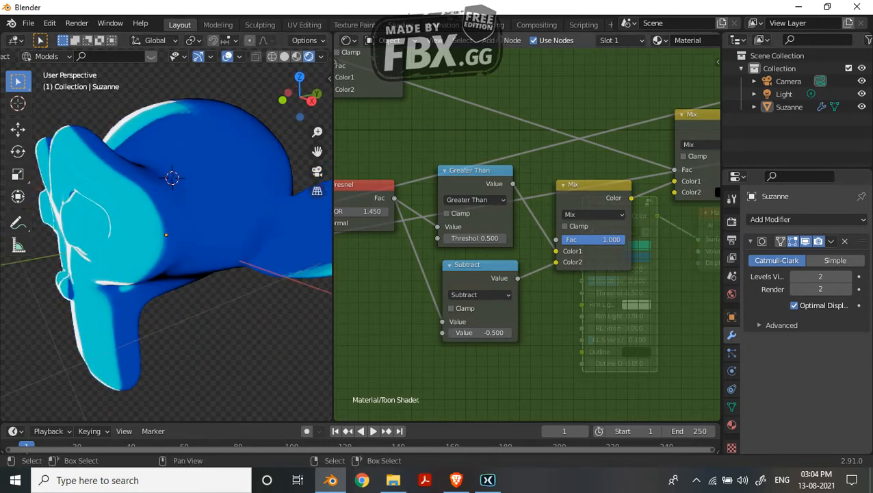
Step: Move the new Mix node closer to Subtract and fine-tune the Subtract node's second value to -0.440
drag(593, 184, 584, 192)
mouse_move(594, 246)
mouse_down()
mouse_move(568, 246)
mouse_move(597, 245)
mouse_up()
mouse_move(181, 185)
middle_down()
mouse_move(171, 185)
mouse_move(181, 173)
middle_up()
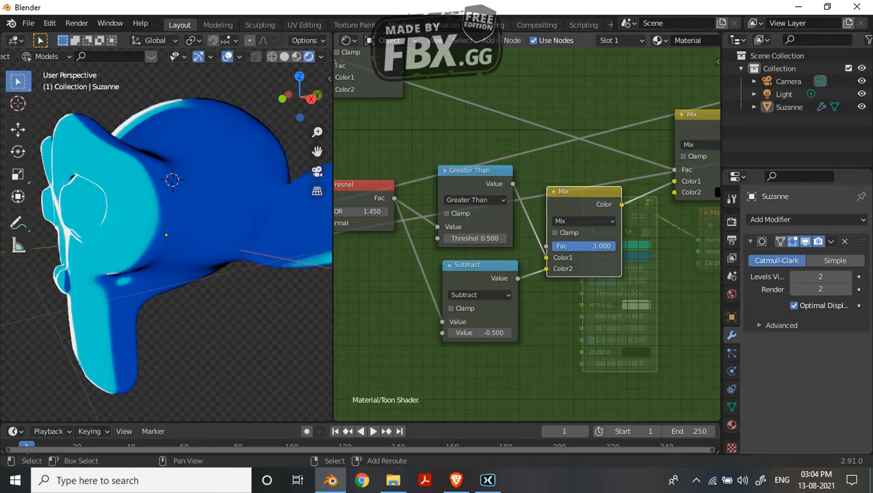
click(451, 332)
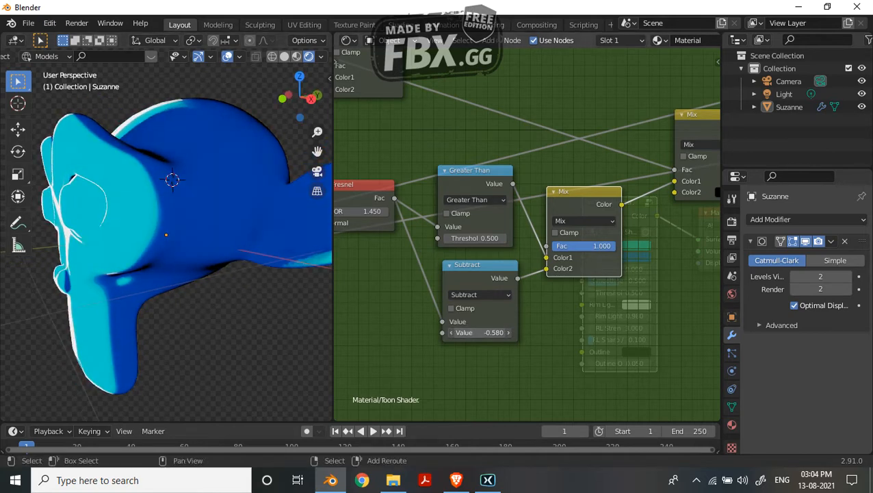
mouse_move(479, 333)
mouse_down()
mouse_move(504, 333)
mouse_move(475, 332)
mouse_up()
middle_drag(205, 225, 233, 227)
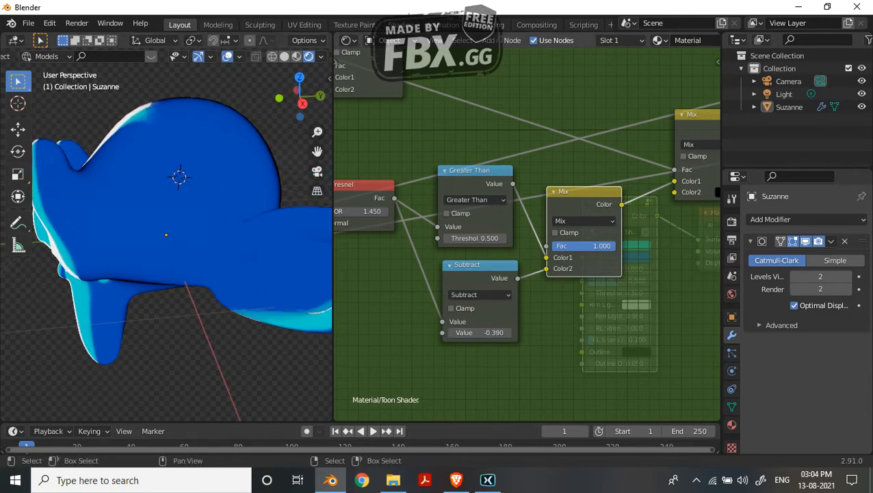
mouse_move(614, 245)
mouse_down()
mouse_move(549, 246)
mouse_move(615, 245)
mouse_up()
drag(479, 332, 475, 332)
mouse_move(588, 245)
mouse_down()
mouse_move(552, 246)
mouse_move(616, 246)
mouse_up()
Step: Expose the outline Mix node's Fac as a new group input and name it Outline Sharp / Soft
scroll(527, 233, down, 3)
middle_drag(478, 239, 656, 260)
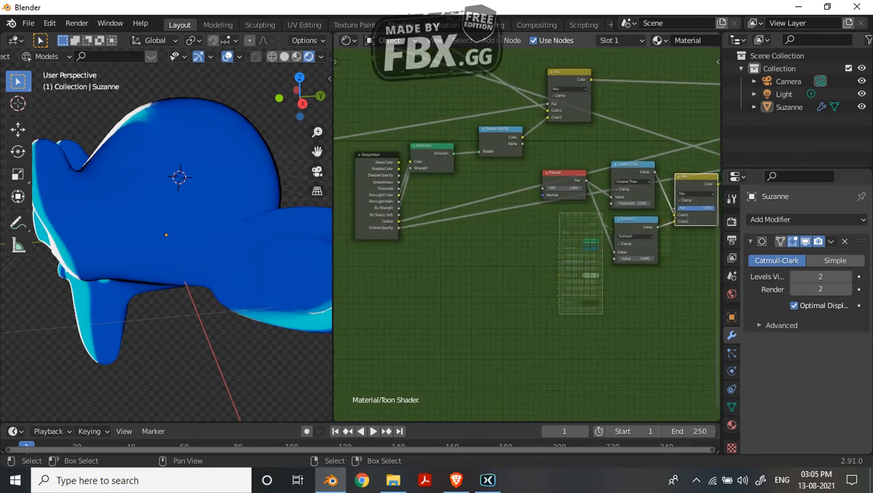
drag(674, 207, 398, 233)
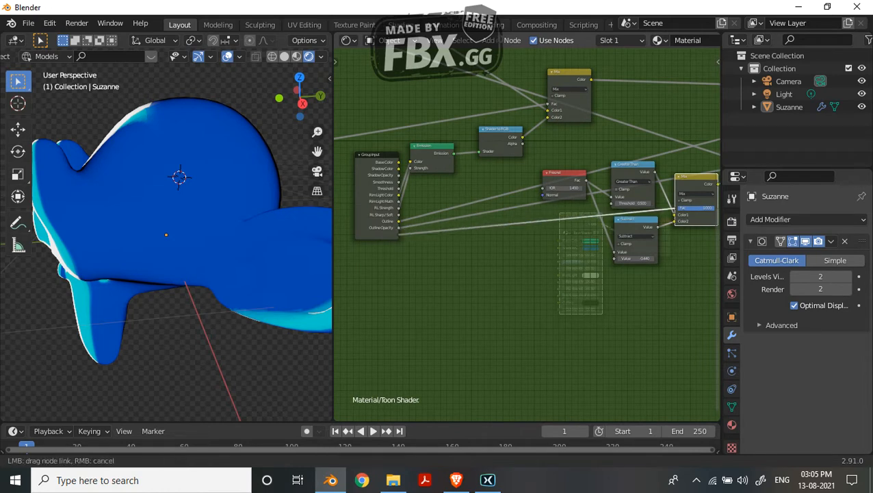
click(632, 168)
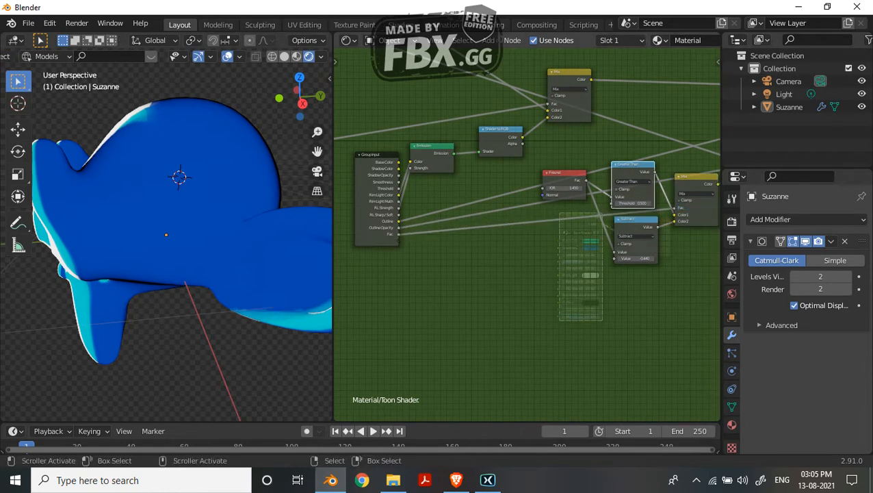
key(n)
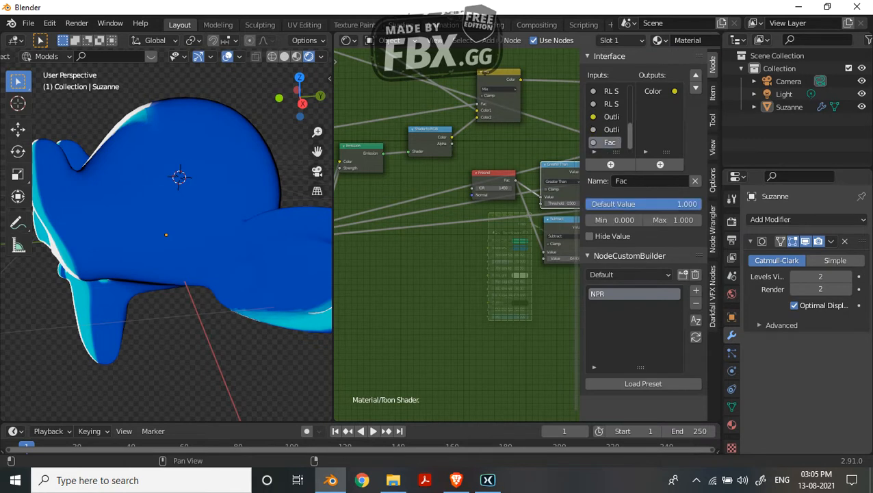
click(621, 181)
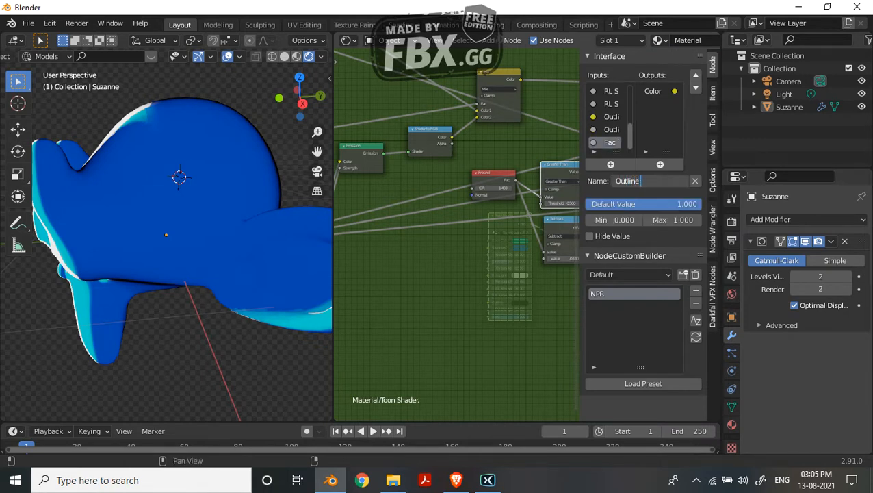
text(Outline Sc)
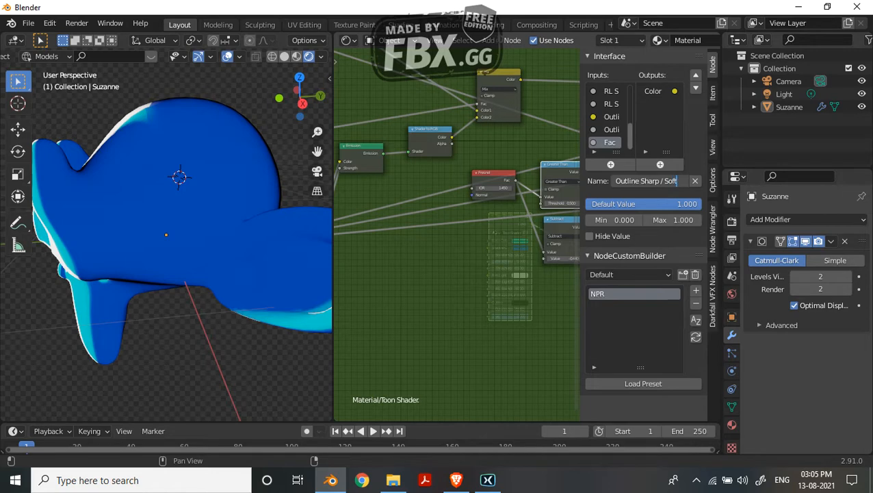
key(Return)
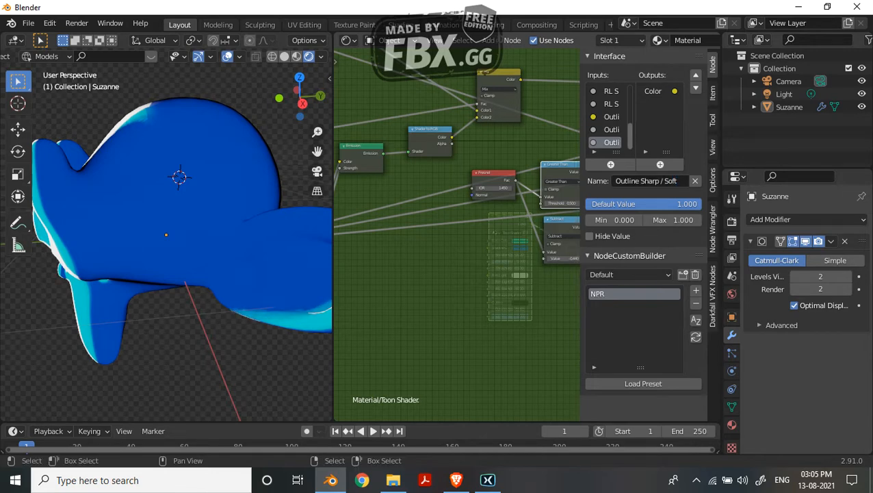
Step: Expose the Fresnel node's IOR as a new input on the Group Input node
middle_drag(472, 240, 438, 260)
scroll(492, 229, up, 2)
middle_drag(492, 229, 441, 240)
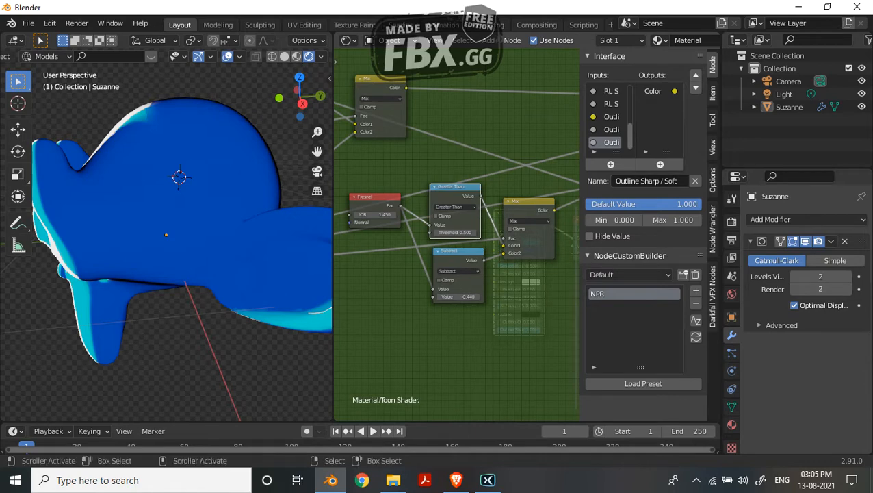
key(n)
scroll(524, 231, down, 3)
middle_drag(524, 231, 709, 104)
scroll(515, 255, up, 3)
key(Tab)
key(Tab)
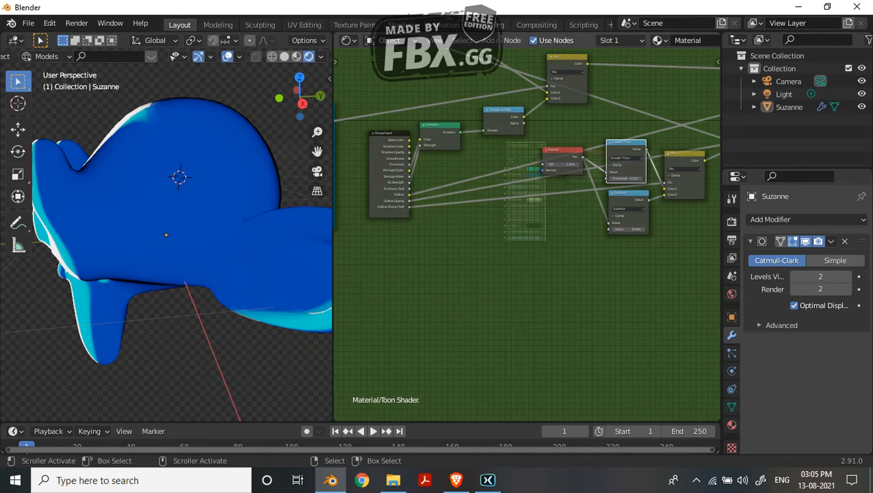
drag(542, 164, 410, 213)
Step: Rename the new IOR group input Outline Math and move it directly below Outline in the input order
key(n)
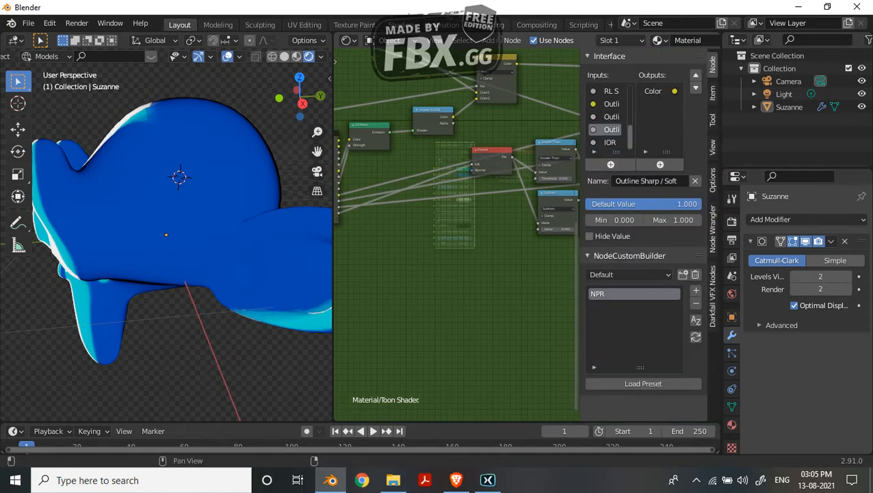
click(610, 141)
click(621, 181)
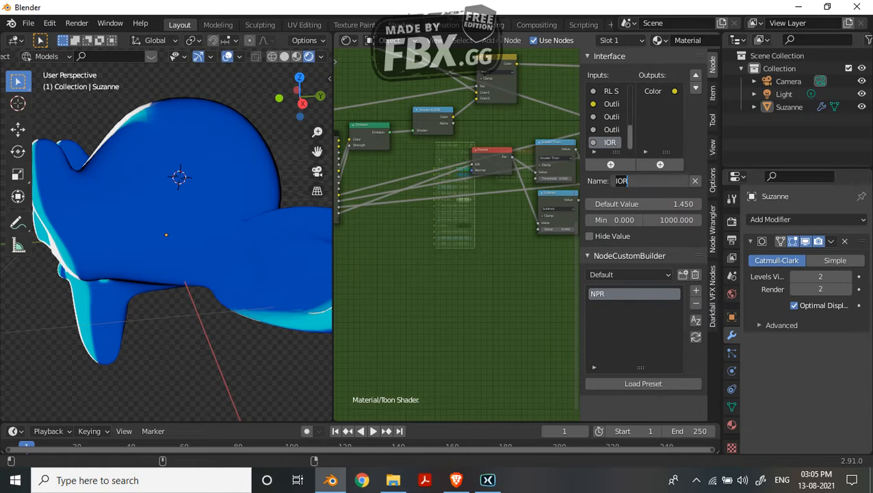
text(Ou)
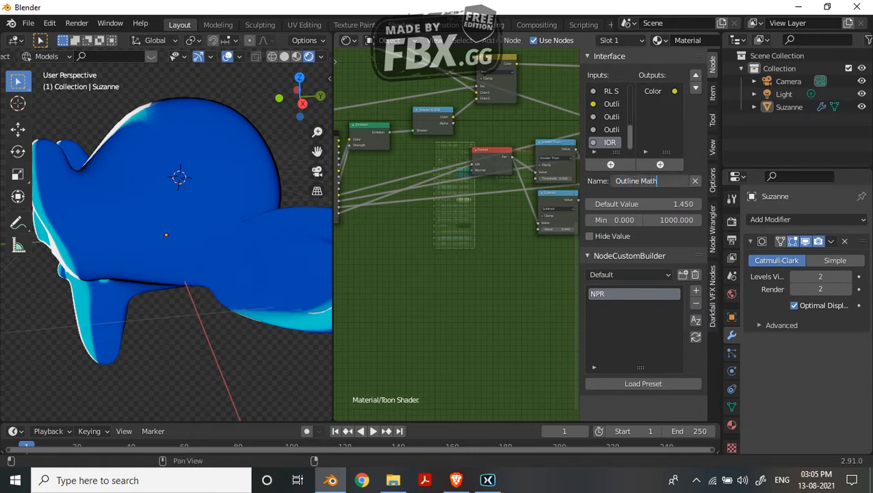
text(tline Math)
key(Return)
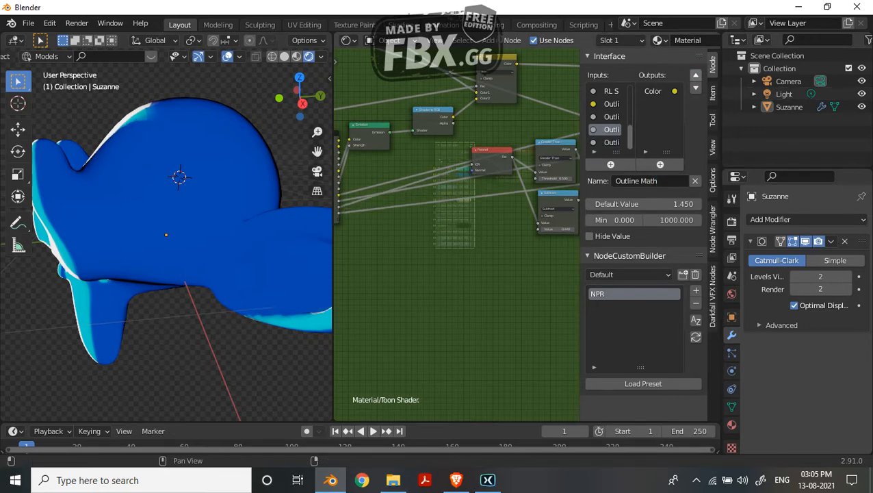
key(n)
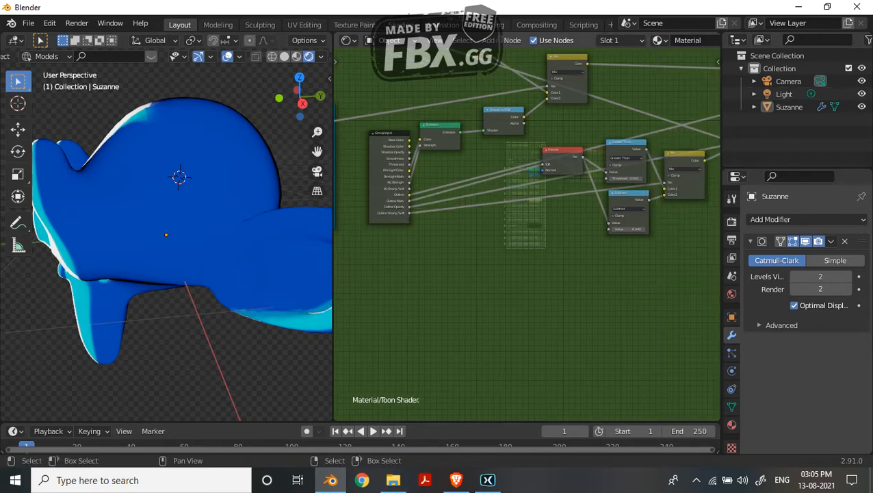
Step: Leave the node group, then widen the Toon Shader node and move it farther from the Material Output
key(Tab)
scroll(517, 165, up, 3)
middle_drag(516, 165, 519, 164)
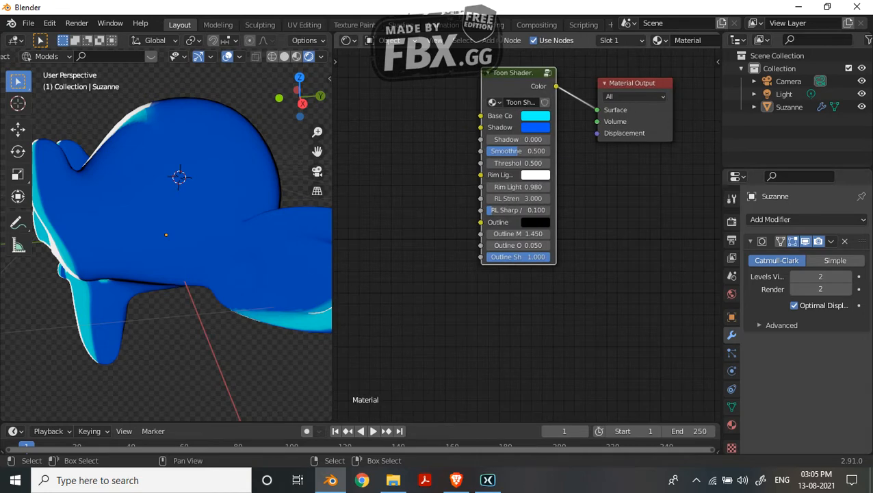
drag(555, 171, 565, 171)
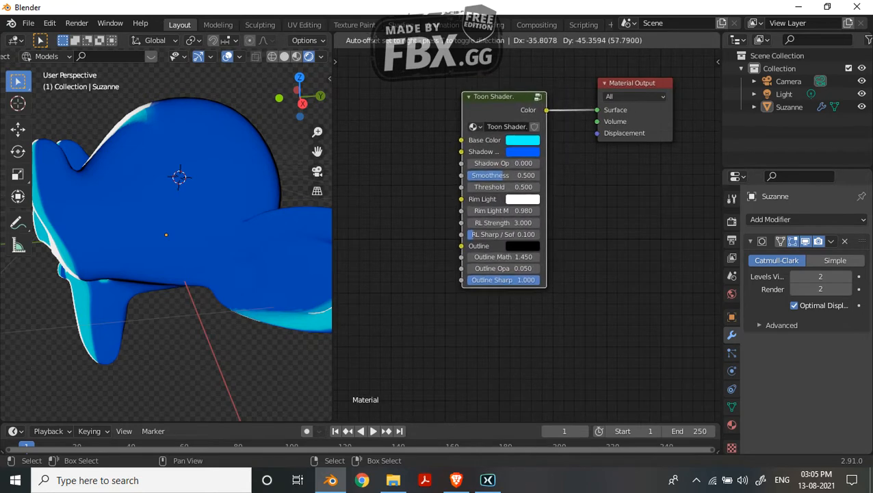
Step: Inside the Toon Shader group, duplicate the Group Input node below the Emission node and cut the original's outline links
key(Tab)
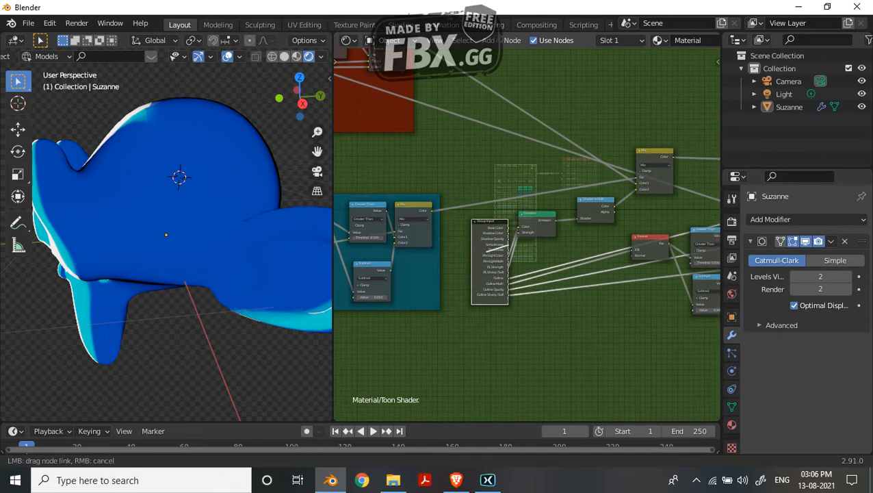
drag(490, 222, 467, 225)
middle_drag(582, 226, 538, 191)
key(shift+d)
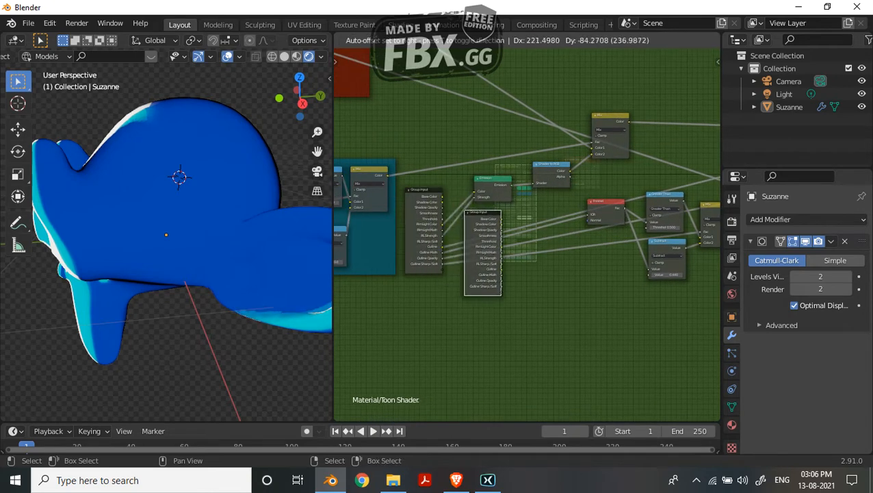
key(Return)
scroll(530, 235, up, 5)
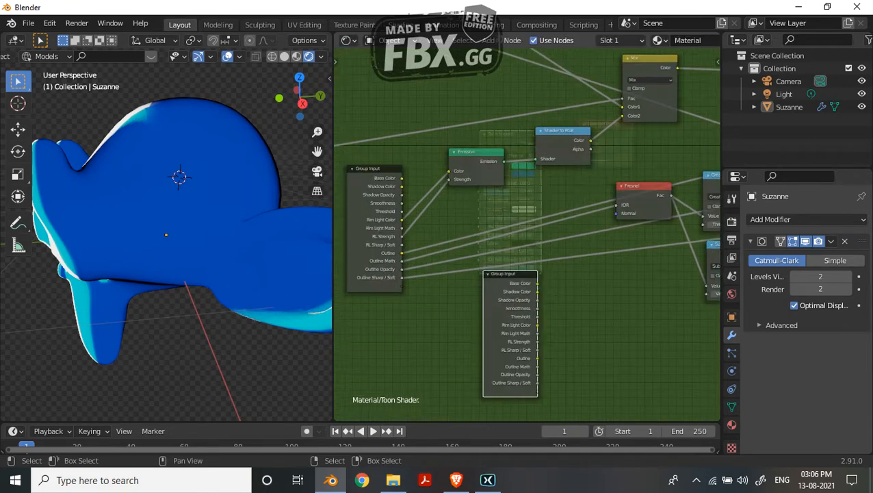
middle_drag(530, 234, 515, 219)
ctrl+right_drag(547, 271, 548, 272)
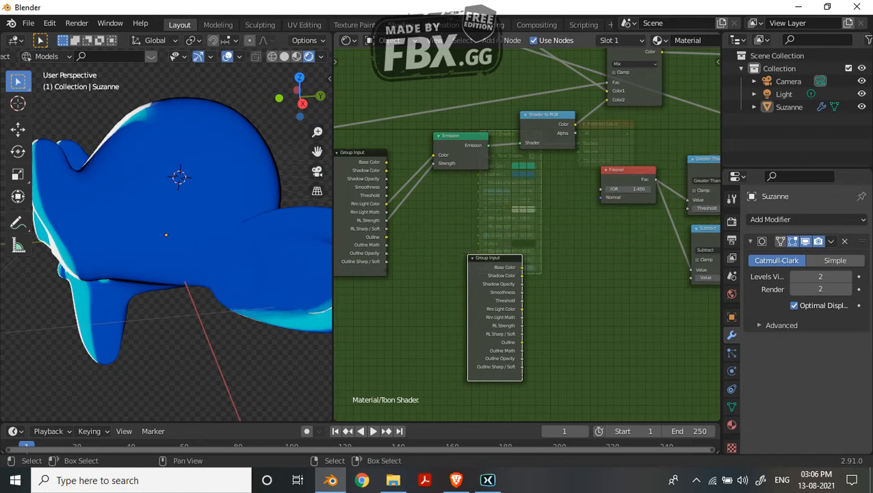
Step: Connect the Group Input copy's Outline Math to the Fresnel's IOR and its Outline to the final Mix node's Color2
scroll(547, 271, up, 2)
drag(591, 138, 499, 327)
scroll(529, 230, down, 1)
scroll(527, 232, down, 3)
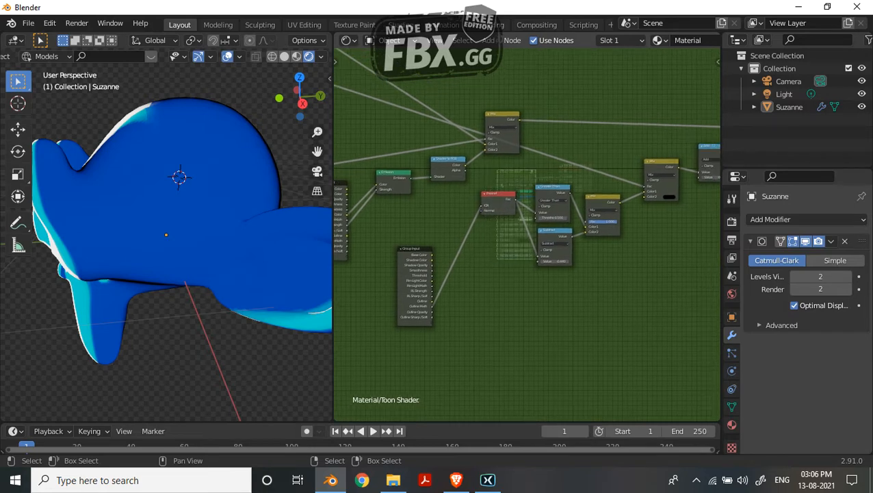
drag(646, 196, 434, 300)
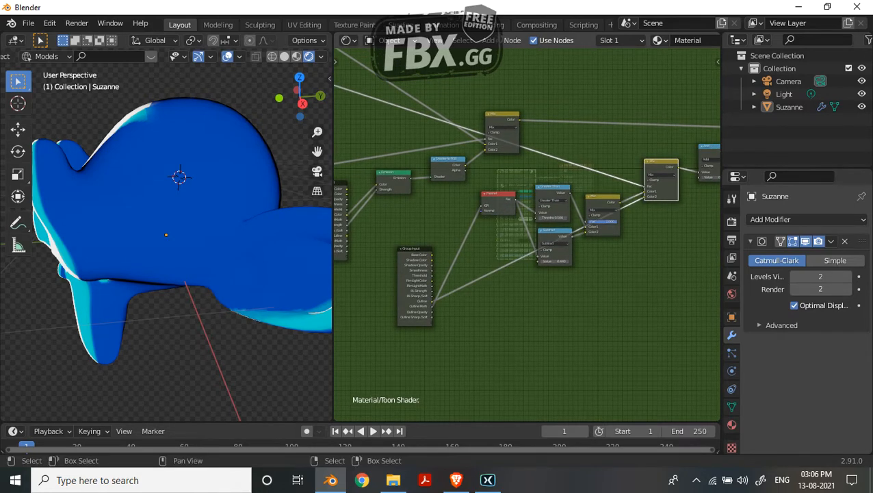
Step: Connect the Group Input copy's Outline Sharp / Soft to the outline Mix node's Fac and Outline Opacity to the Add node's second value
scroll(492, 317, up, 3)
middle_drag(492, 317, 511, 314)
scroll(511, 314, down, 2)
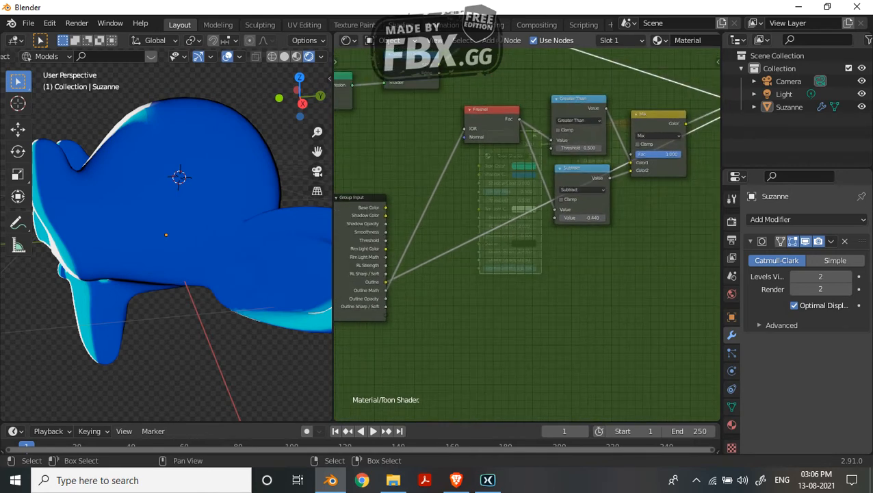
drag(386, 305, 630, 155)
scroll(448, 302, down, 4)
middle_drag(448, 301, 434, 309)
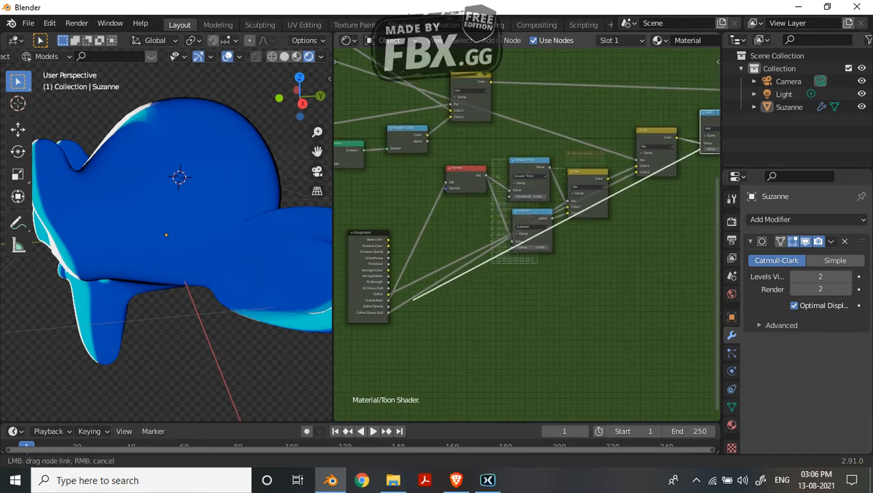
mouse_move(507, 288)
middle_down()
mouse_move(472, 293)
mouse_move(507, 287)
middle_up()
scroll(507, 287, up, 2)
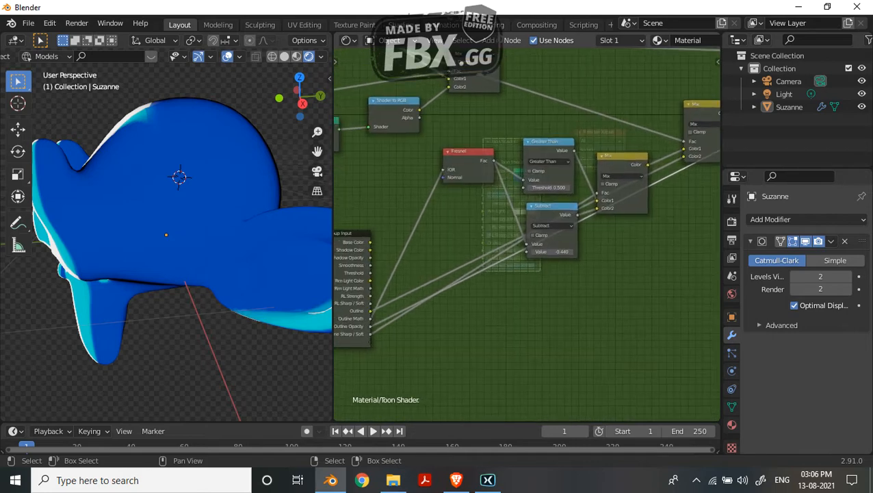
Step: Check the default value of the Outline Math group input
key(n)
key(n)
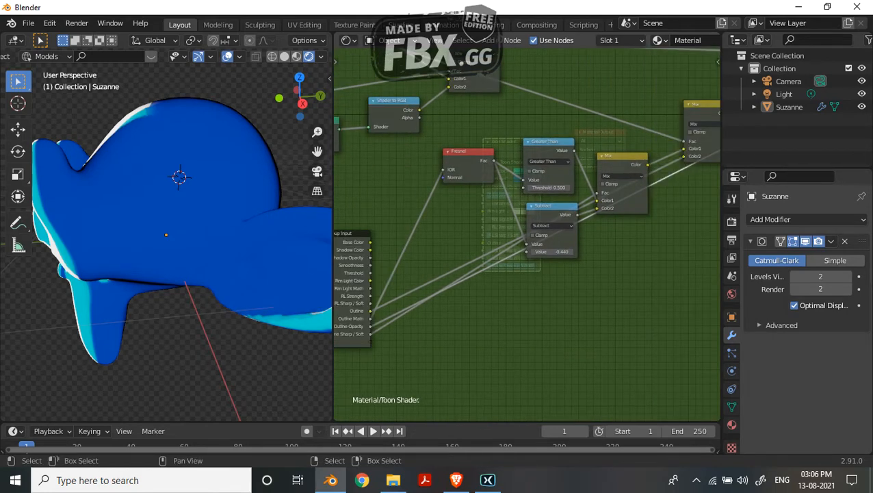
scroll(540, 250, down, 1)
key(n)
click(643, 204)
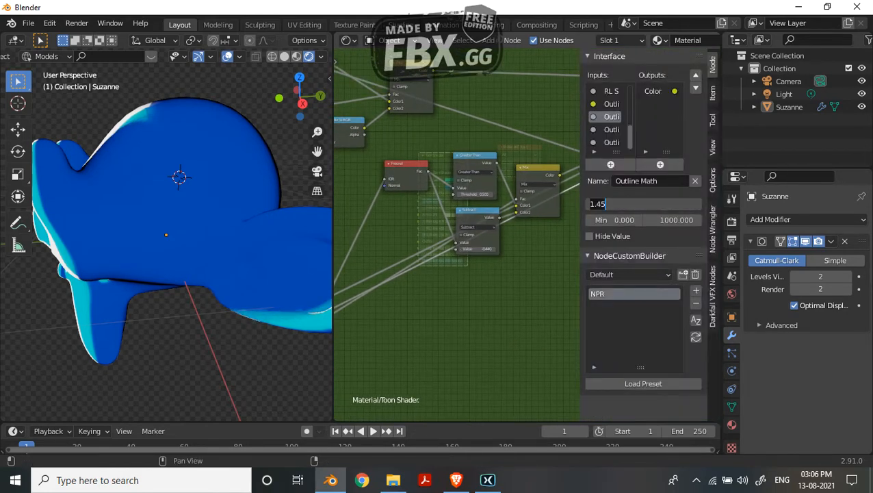
key(Return)
Step: Leave the group, try different Outline Math values on the Toon Shader node, and set it to 1.400
key(Tab)
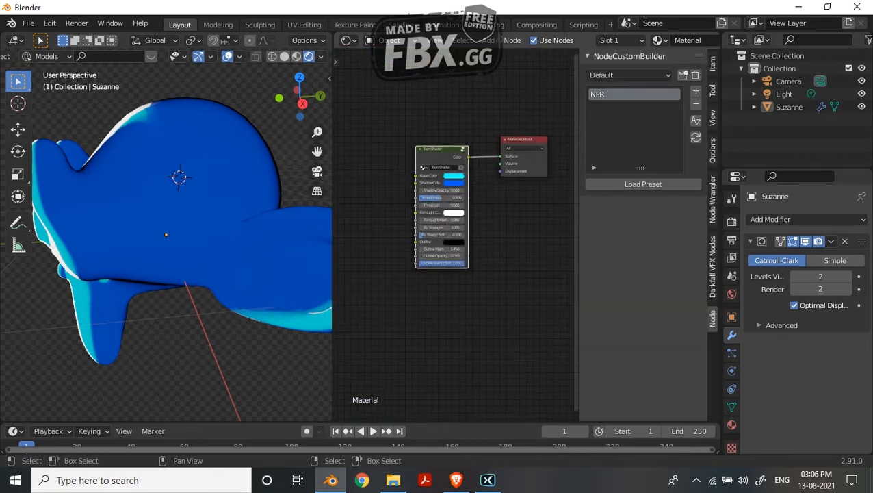
scroll(437, 199, up, 2)
scroll(446, 248, up, 1)
drag(445, 259, 407, 260)
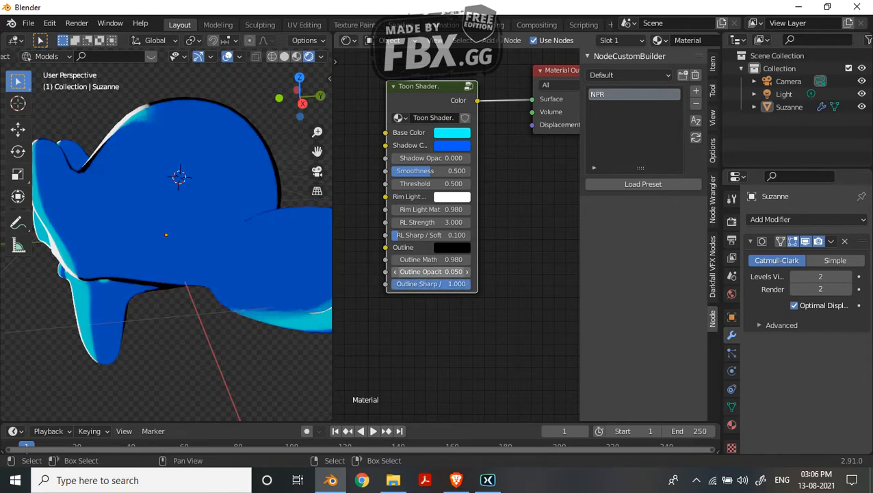
mouse_move(411, 260)
mouse_down()
mouse_move(472, 260)
mouse_move(431, 260)
mouse_up()
click(431, 259)
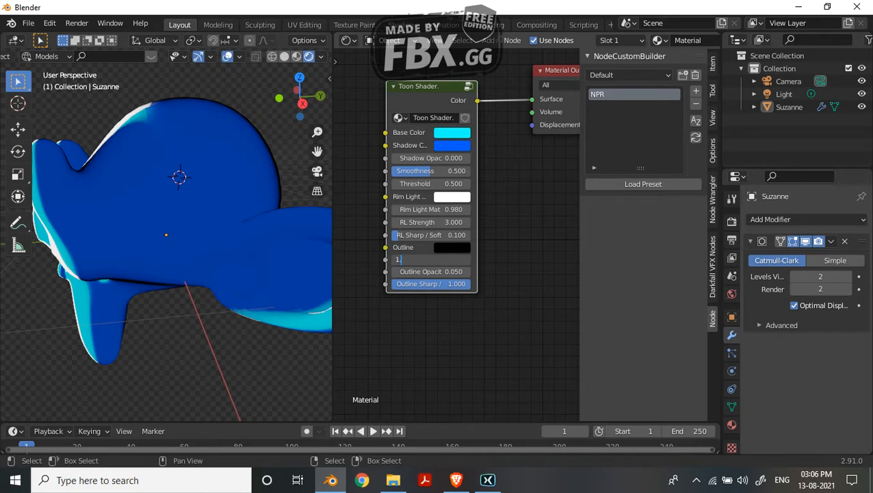
key(Return)
Step: Test Outline Sharp / Soft at 0.500 on the Toon Shader node and return it to 1.000
middle_drag(171, 205, 263, 205)
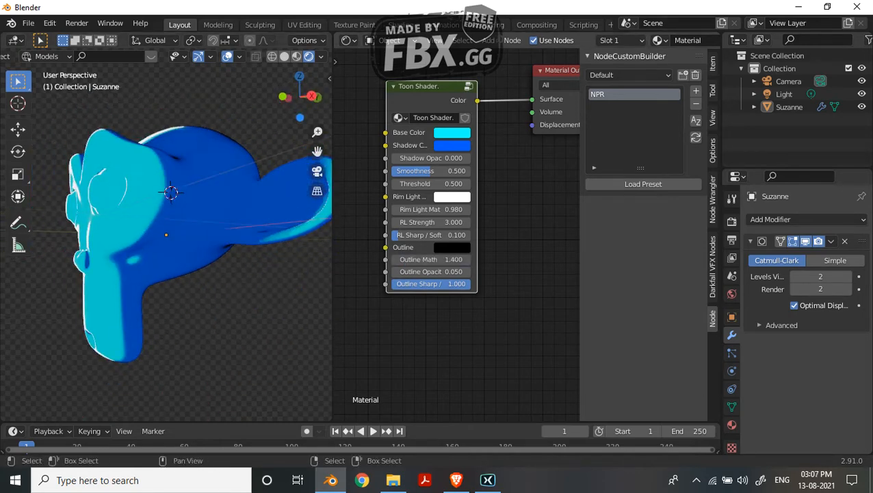
drag(450, 284, 446, 284)
scroll(205, 219, down, 1)
middle_drag(206, 205, 168, 226)
scroll(168, 226, up, 2)
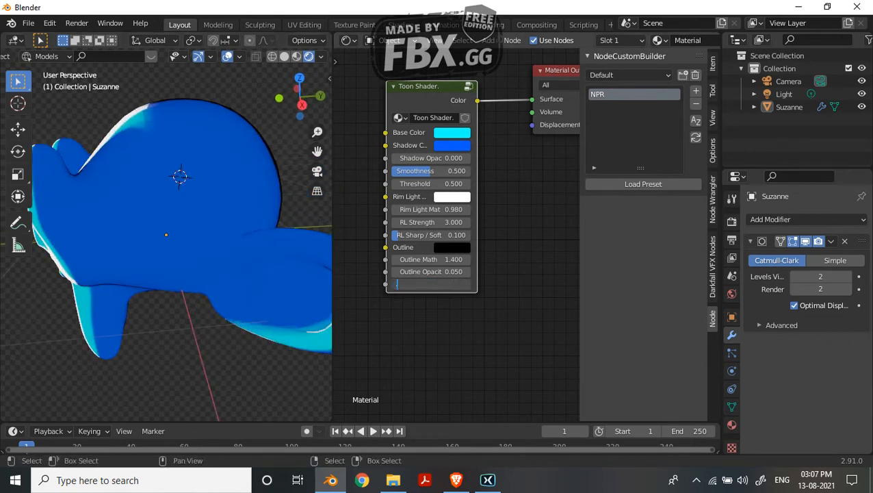
text(36)
key(Return)
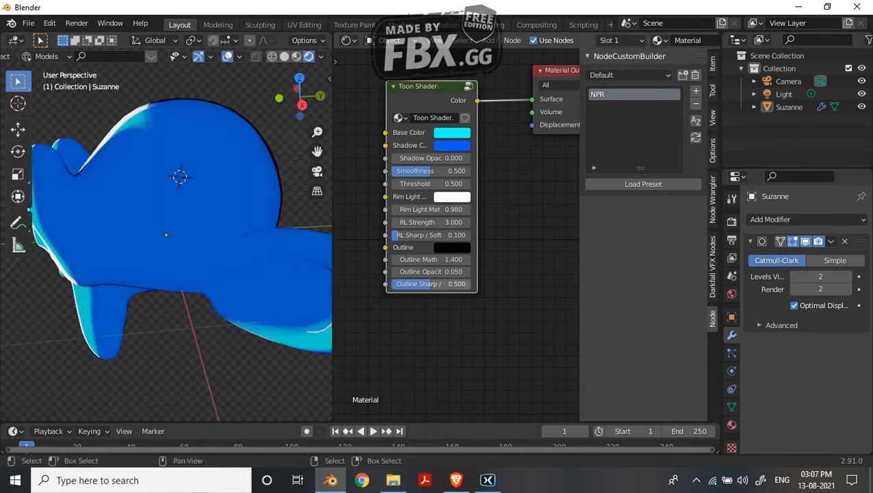
drag(446, 284, 470, 284)
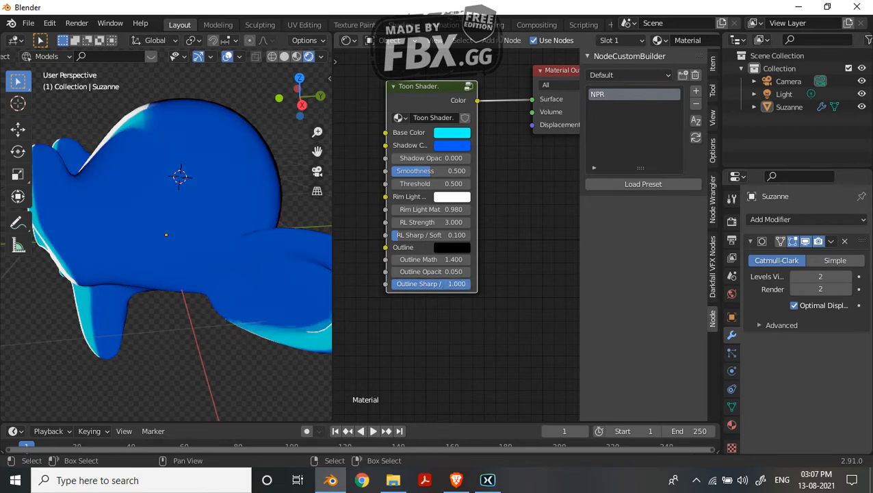
Step: Set the Subtract node's second value to -0.400 inside the group and try a lower Outline Sharp / Soft on the Toon Shader node
key(Tab)
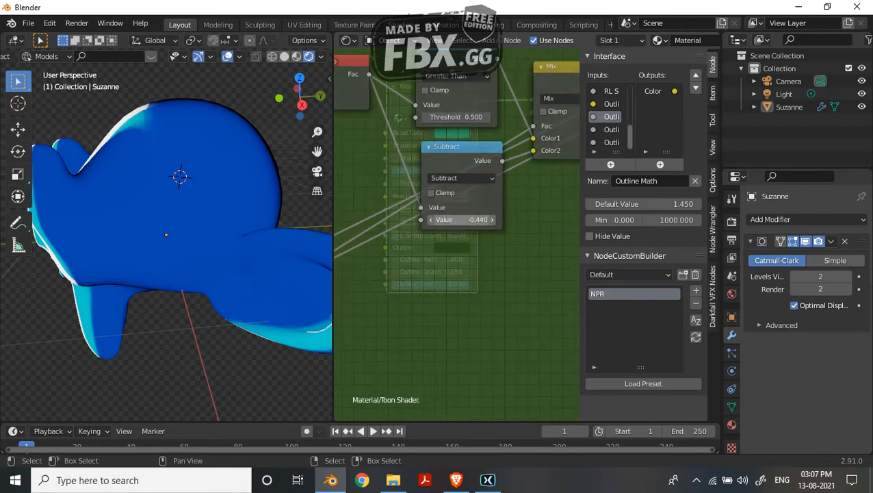
mouse_move(462, 219)
mouse_down()
mouse_move(471, 220)
mouse_move(462, 220)
mouse_up()
key(Tab)
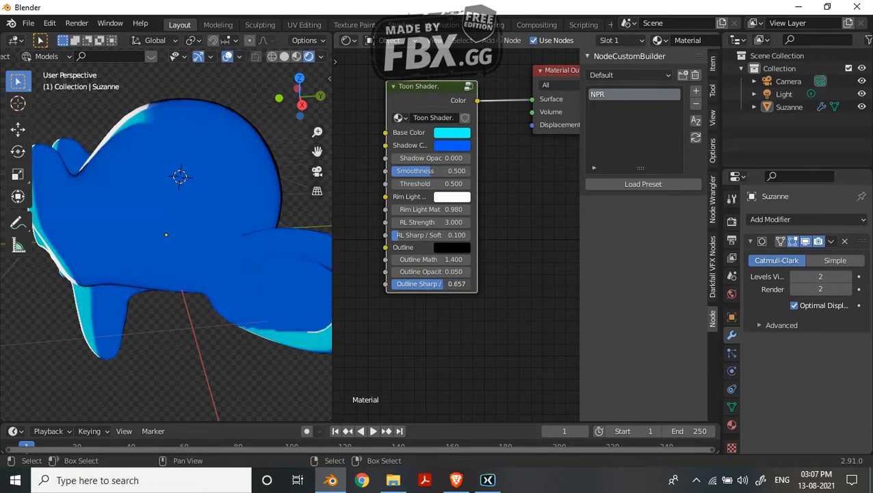
mouse_move(431, 284)
mouse_down()
mouse_move(410, 283)
mouse_move(441, 284)
mouse_move(429, 283)
mouse_up()
middle_drag(205, 274, 257, 266)
Step: Set the Outline Sharp / Soft group input's default to 0.600 and try 0.600 on the Toon Shader node
key(Tab)
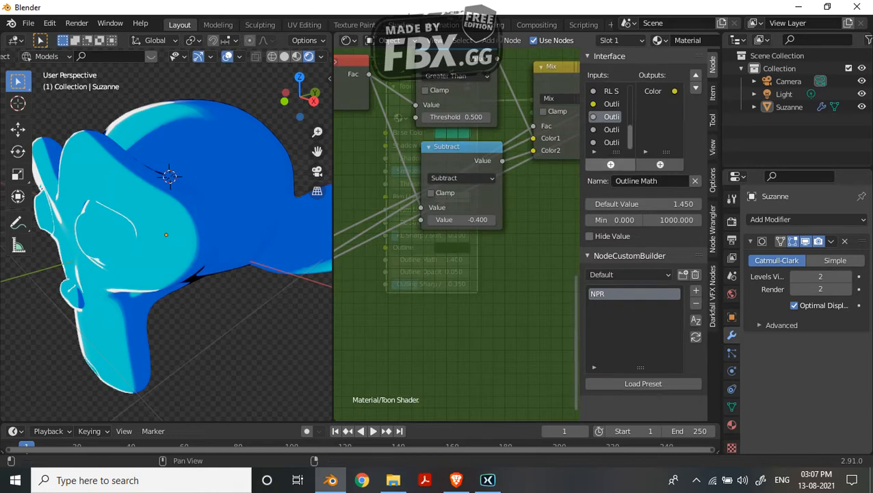
click(611, 129)
click(611, 142)
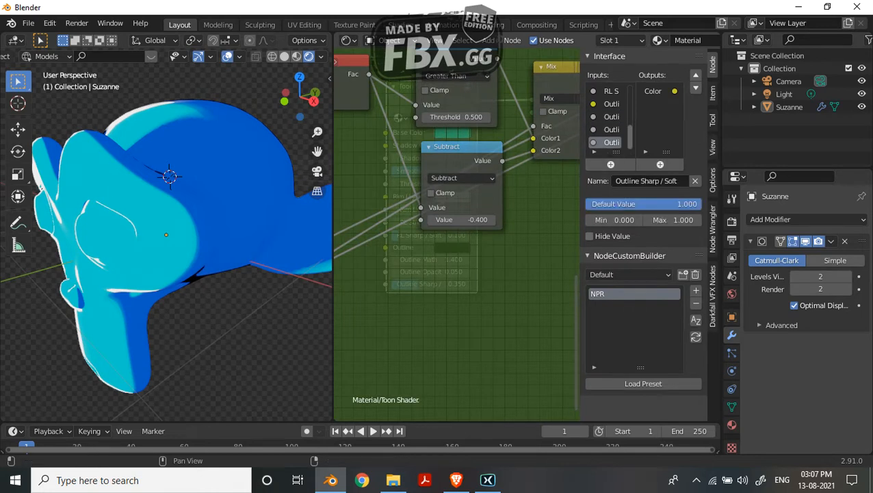
click(644, 203)
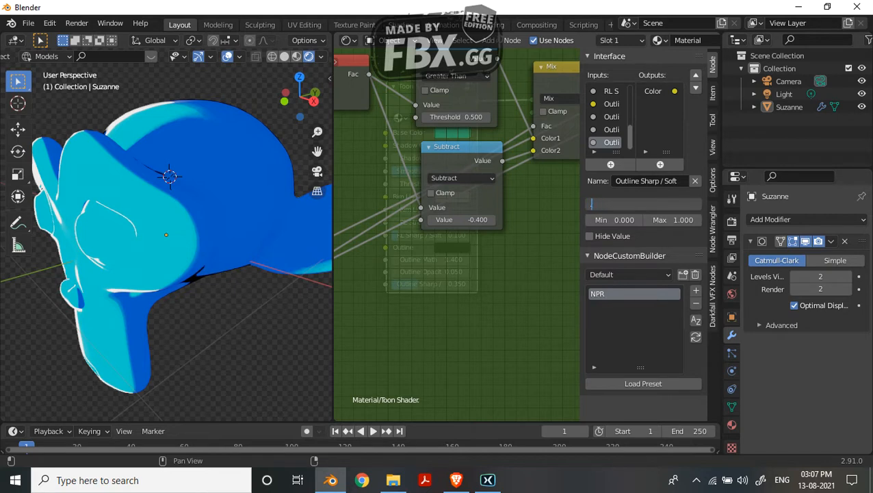
key(Return)
key(Tab)
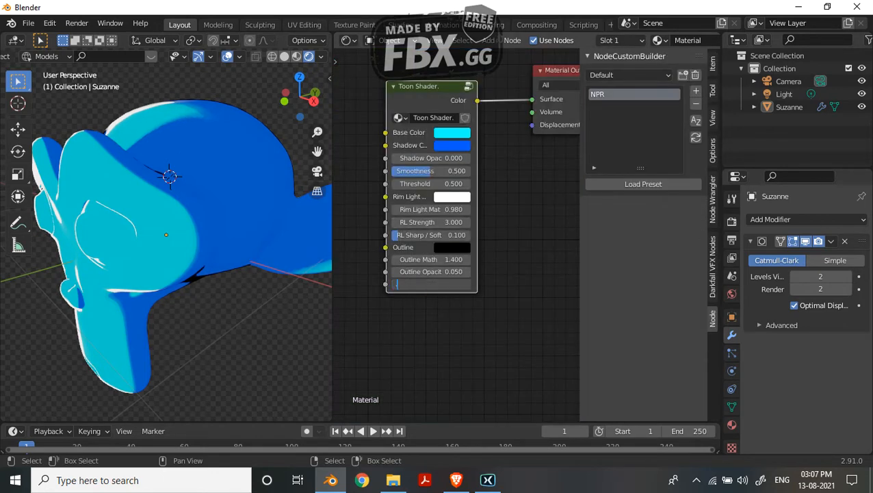
middle_drag(165, 226, 274, 221)
key(Tab)
key(Tab)
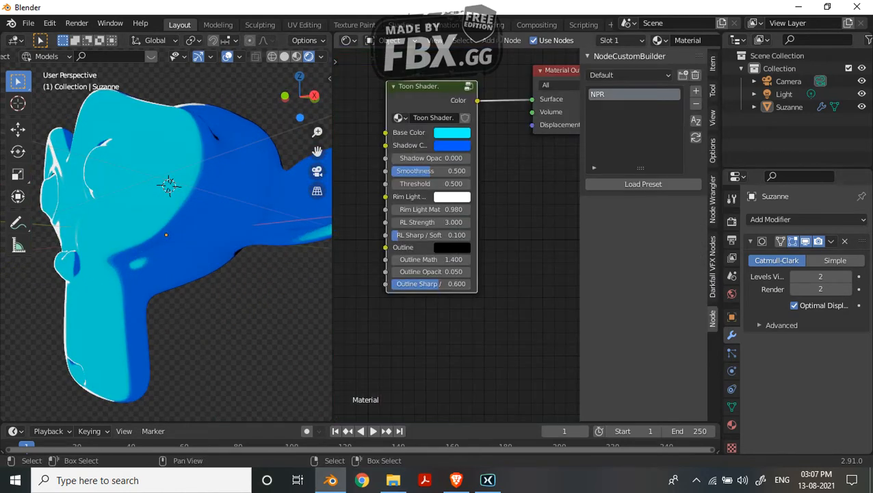
Step: Set Outline Sharp / Soft to 0.300 on the Toon Shader node and make 0.300 the group input's default
text(.3)
key(Return)
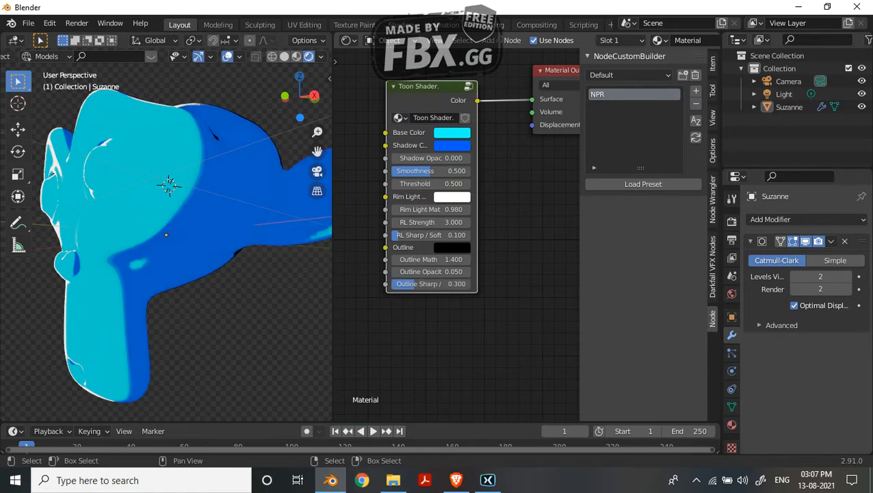
middle_drag(212, 206, 156, 243)
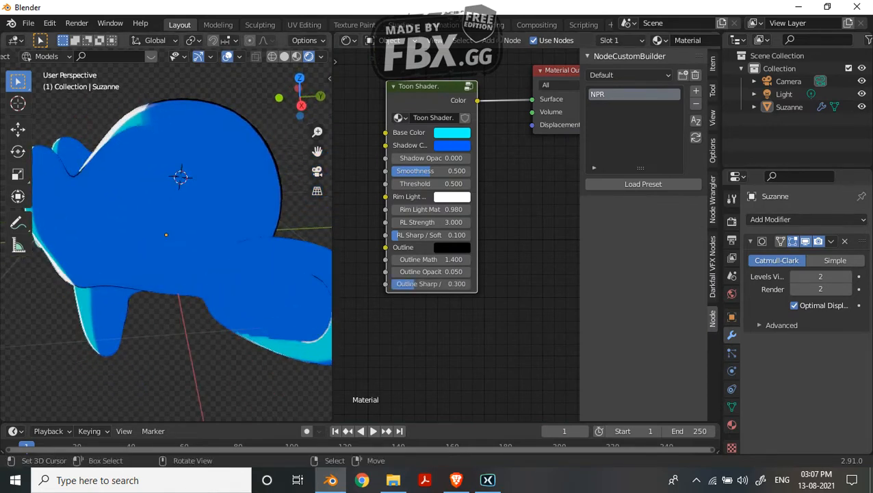
key(Tab)
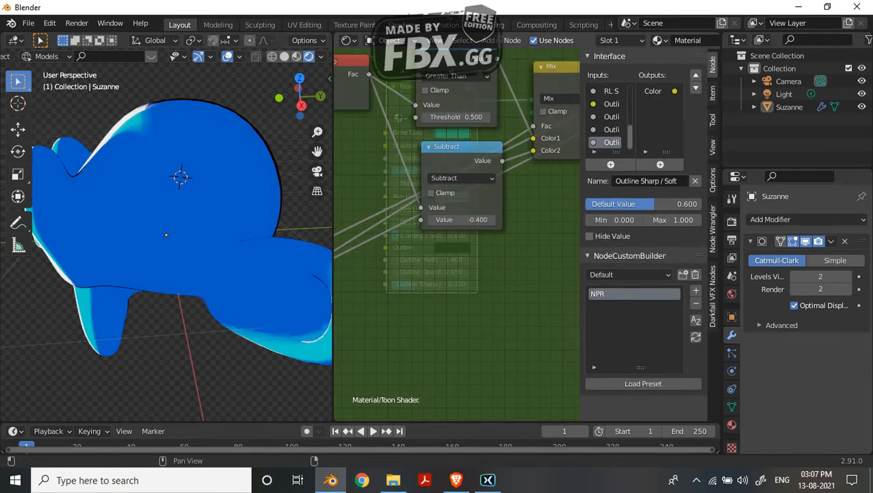
click(643, 204)
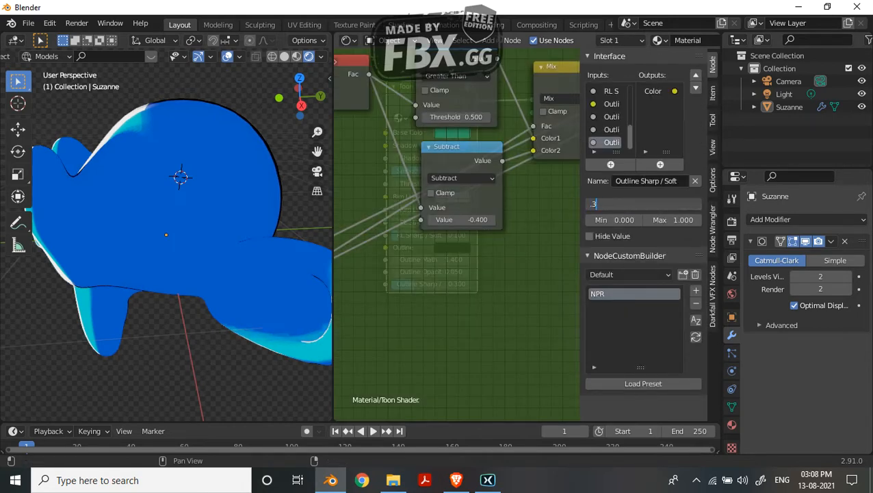
text(.3)
key(Return)
key(Tab)
key(n)
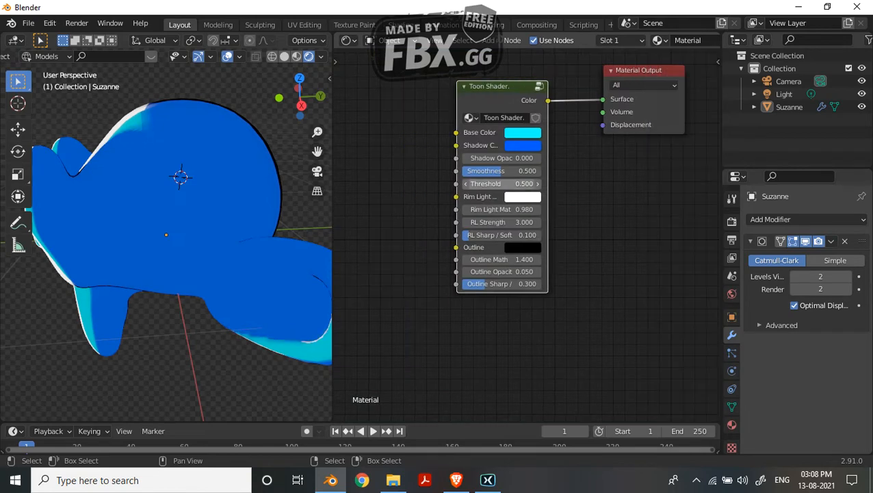
Step: Add a Frame node beside the outline nodes inside the Toon Shader group
key(Tab)
scroll(526, 233, down, 5)
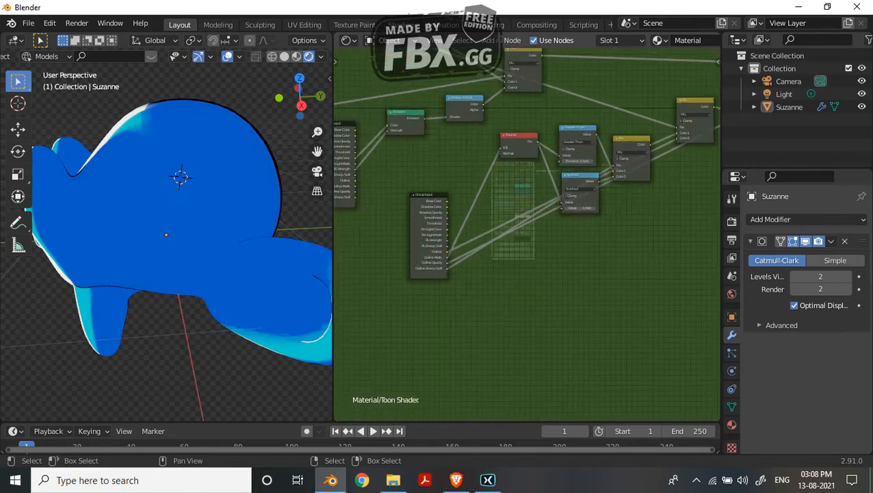
key(shift+a)
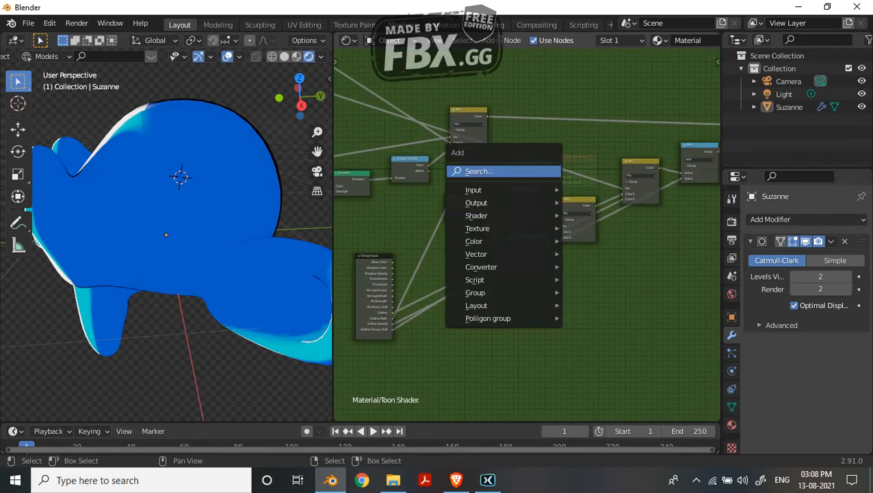
click(511, 170)
text(fram)
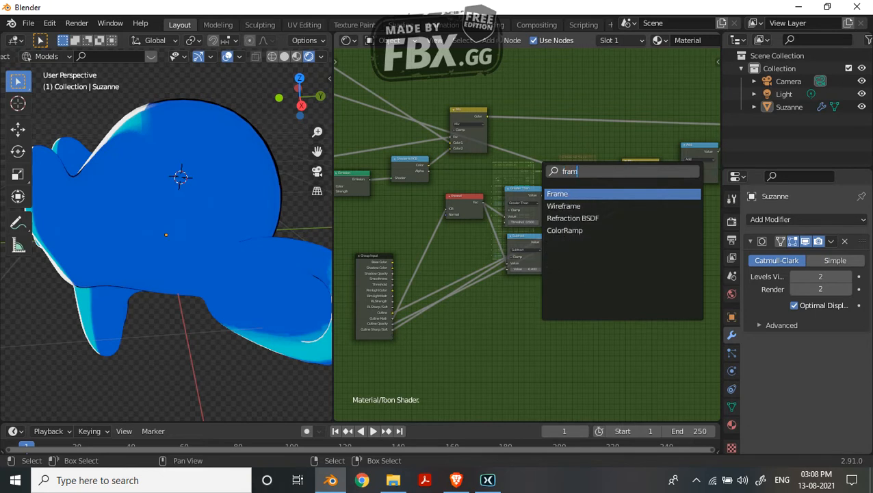
key(Return)
click(531, 184)
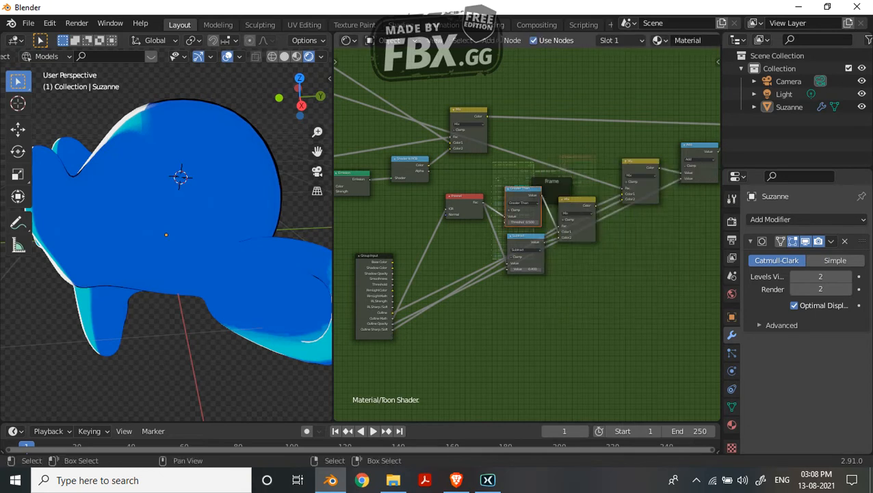
Step: Move the outline's Greater Than, Mix, Subtract and Fresnel nodes into the new frame
key(g)
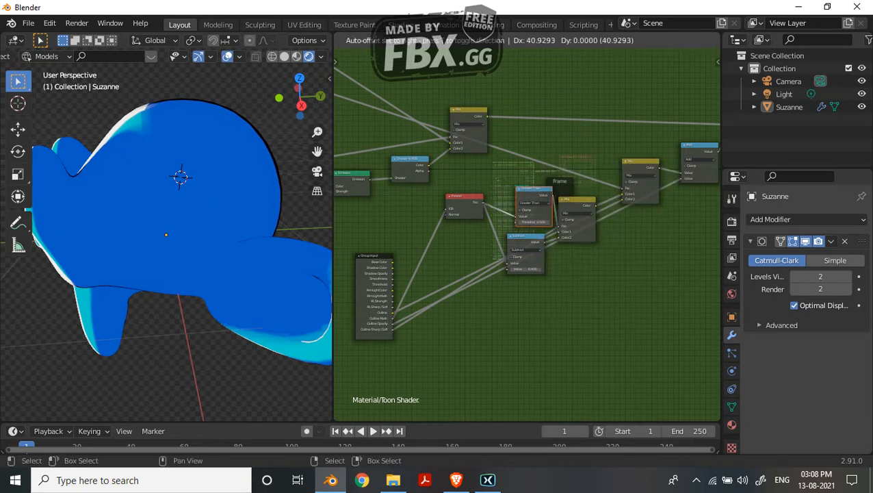
key(Return)
mouse_move(576, 200)
mouse_down()
mouse_move(539, 191)
mouse_move(574, 191)
mouse_up()
drag(525, 236, 539, 215)
drag(539, 216, 527, 251)
drag(466, 197, 468, 226)
middle_drag(467, 226, 423, 231)
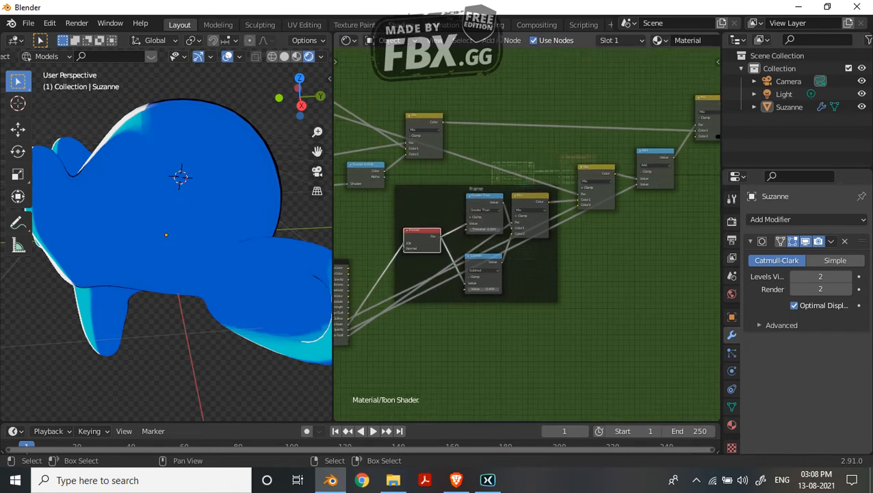
Step: Tidy the layout by lowering the outline Mix and Add nodes and moving the Emission's Group Input, Emission and Shader to RGB nodes closer to the Rim Light frame
drag(589, 169, 590, 204)
drag(654, 152, 650, 189)
middle_drag(418, 199, 473, 205)
middle_drag(369, 198, 612, 206)
scroll(472, 209, up, 4)
drag(524, 196, 370, 304)
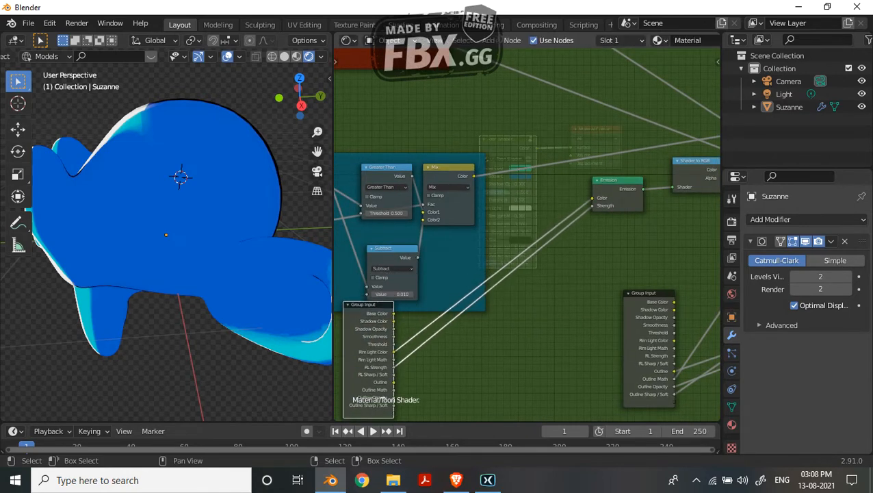
drag(609, 180, 502, 223)
drag(691, 161, 556, 186)
Step: Add a Texture Coordinate node above the Group Input that feeds the Rim Light frame
scroll(557, 185, down, 4)
middle_drag(557, 185, 676, 206)
scroll(427, 196, down, 2)
scroll(400, 231, up, 1)
middle_drag(399, 232, 524, 236)
scroll(524, 236, up, 6)
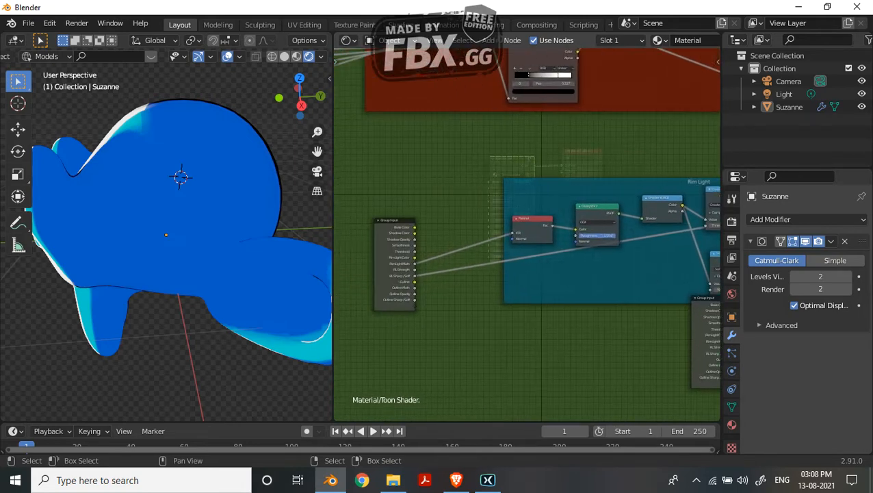
key(shift+a)
click(472, 167)
text(te)
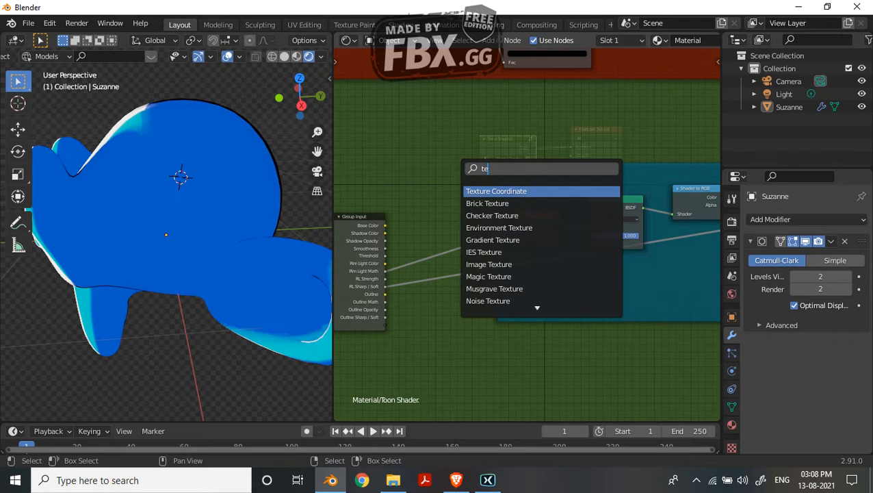
key(Return)
click(353, 108)
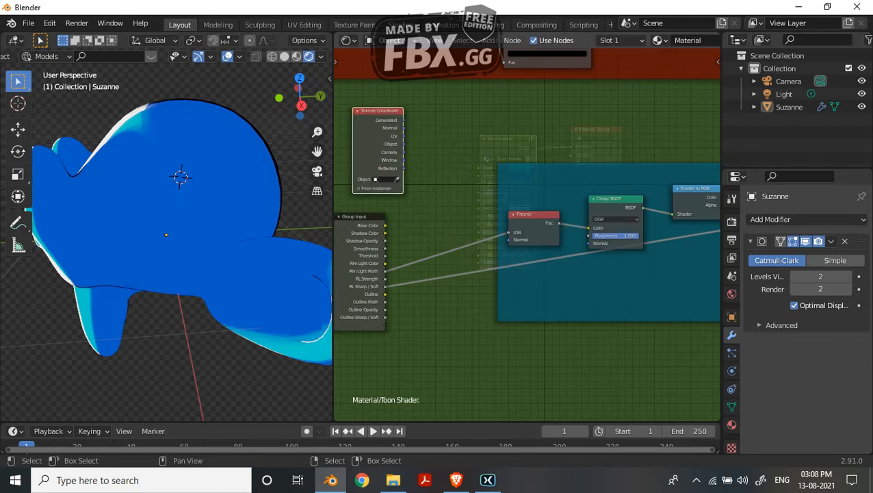
Step: Add a Vector Math node set to Add beside the Texture Coordinate node
key(shift+a)
click(341, 159)
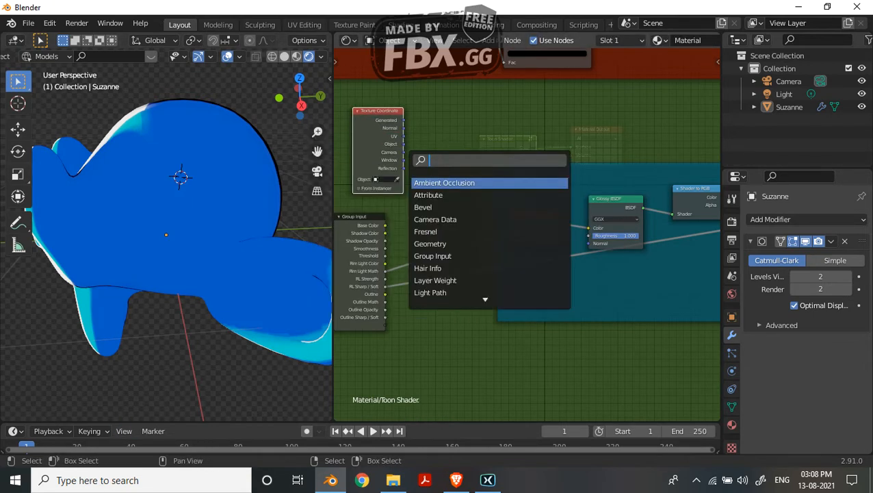
text(vect)
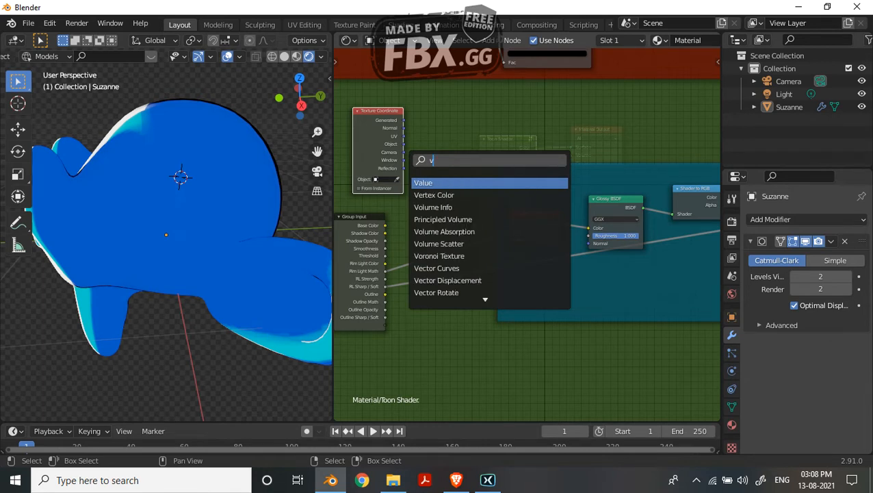
key(Down)
key(Down)
key(Down)
key(Down)
key(Return)
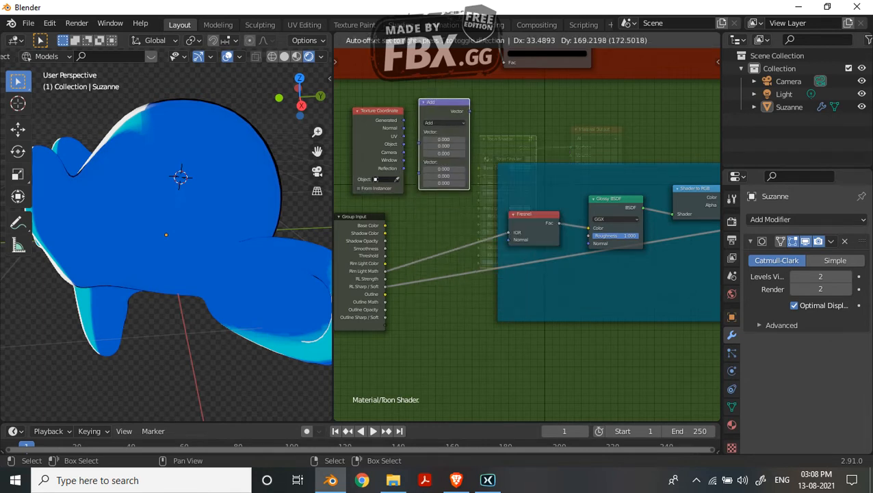
click(426, 100)
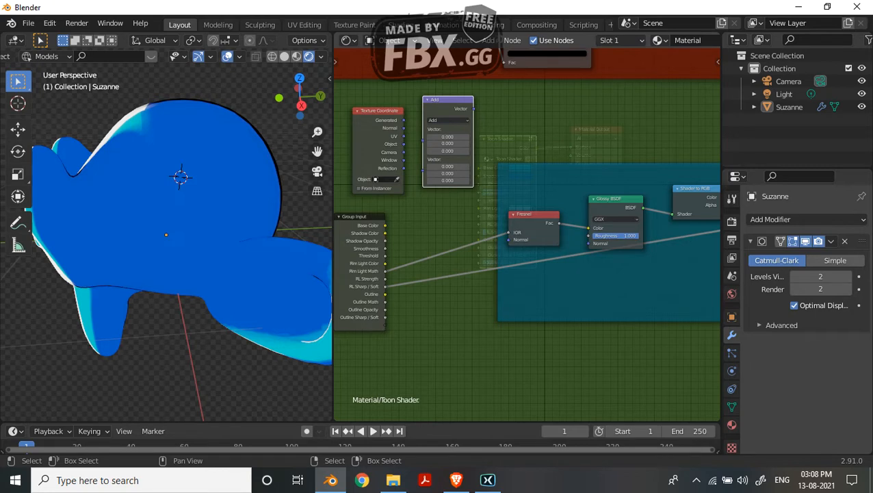
Step: Connect Texture Coordinate's Normal to the vector Add node, and its Vector output to the rim light Fresnel's Normal
scroll(531, 243, up, 1)
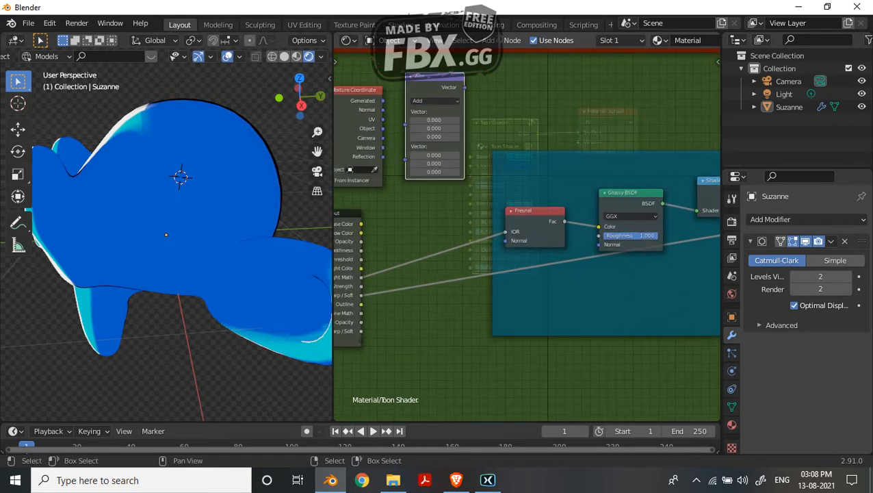
drag(382, 110, 406, 112)
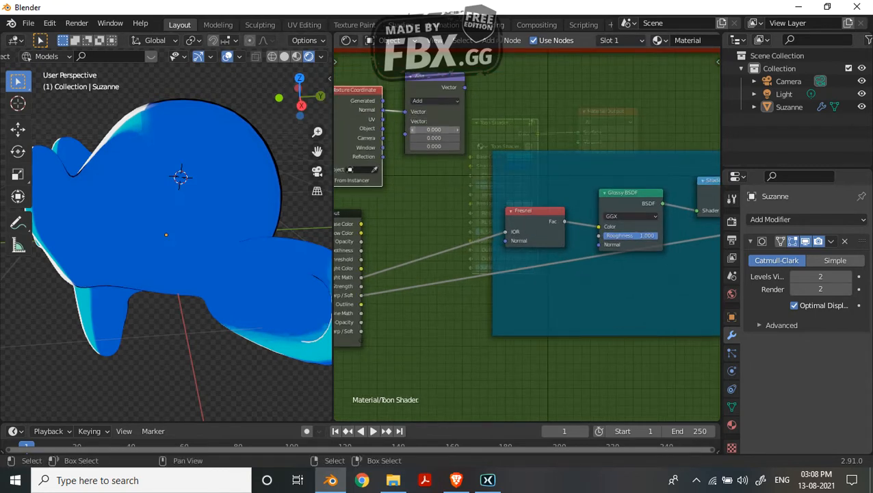
middle_drag(479, 205, 415, 212)
mouse_move(402, 93)
mouse_down()
mouse_move(405, 197)
mouse_move(444, 247)
mouse_up()
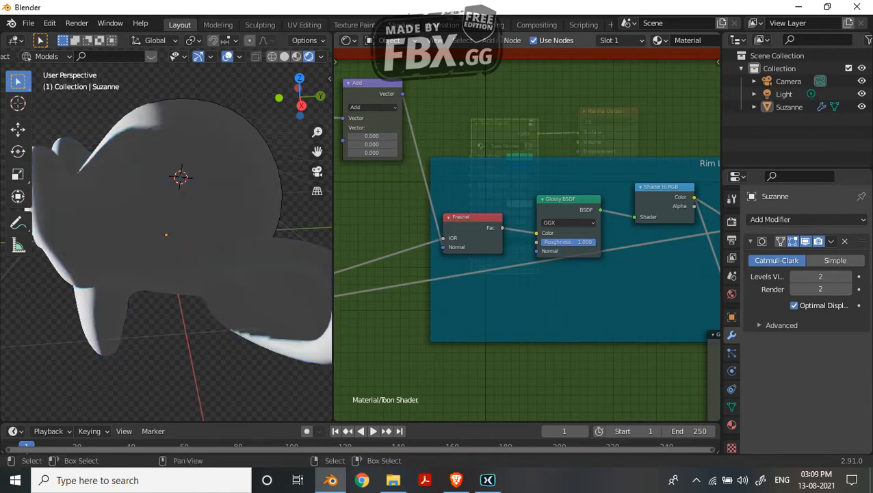
middle_drag(443, 247, 463, 252)
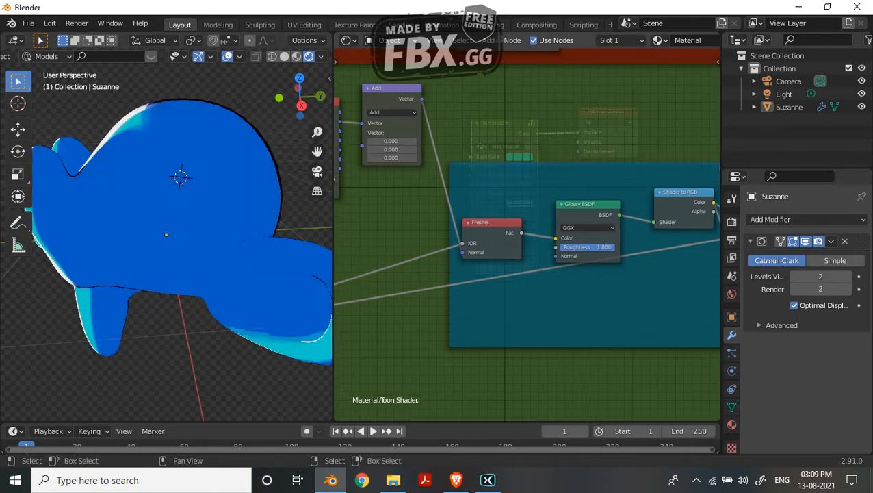
Step: Move the vector Add and Texture Coordinate nodes into the Rim Light frame and place the Group Input below it
drag(391, 87, 372, 217)
middle_drag(371, 218, 491, 204)
drag(429, 87, 405, 159)
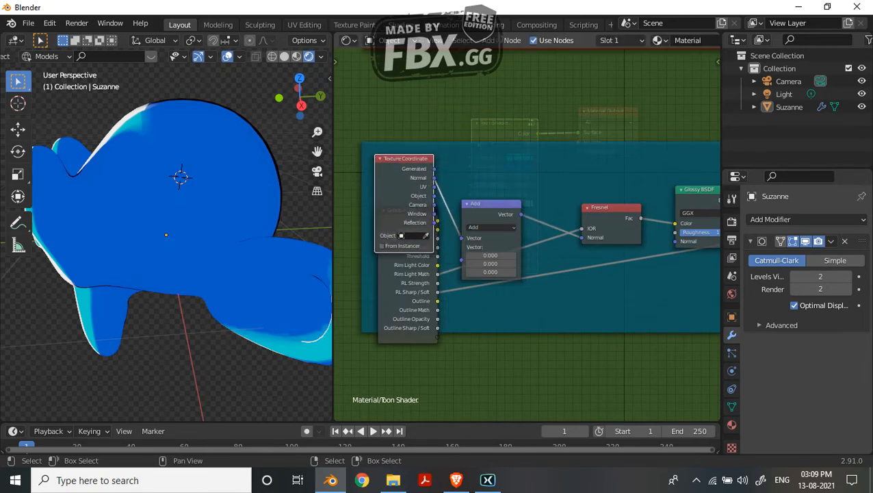
drag(428, 282, 438, 403)
Step: Test different Z values, including 0.600, in the vector Add node's second vector and reset it to 0
scroll(438, 404, up, 2)
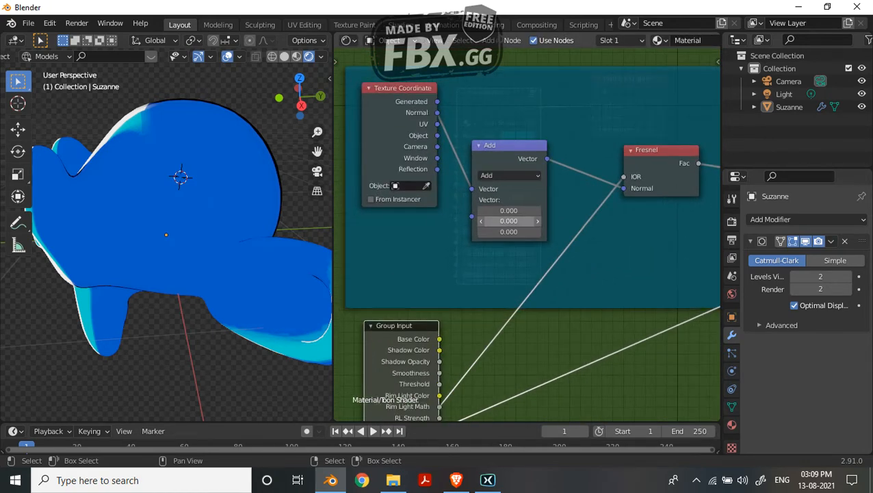
mouse_move(508, 232)
mouse_down()
mouse_move(527, 232)
mouse_move(494, 231)
mouse_up()
middle_drag(151, 226, 226, 227)
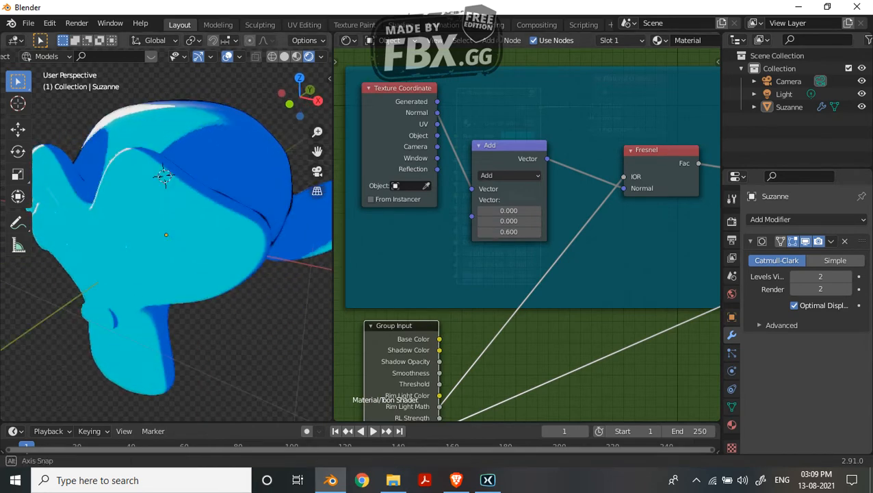
drag(508, 231, 488, 231)
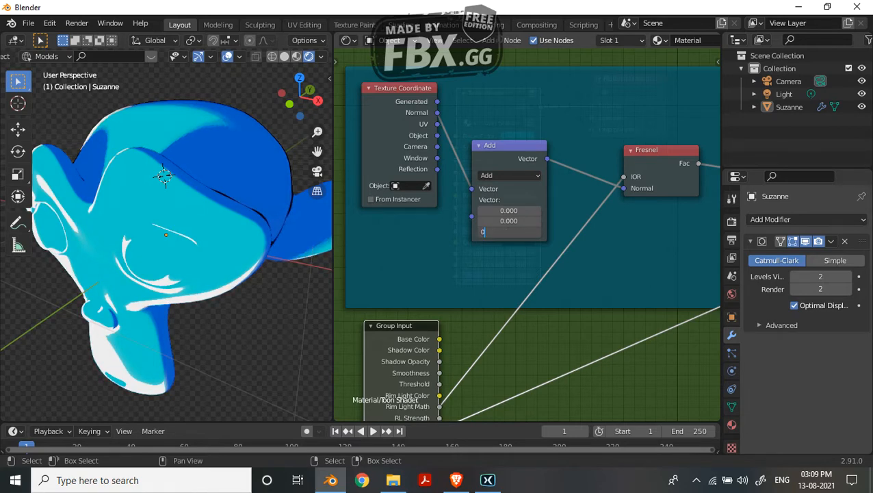
key(Return)
key(Tab)
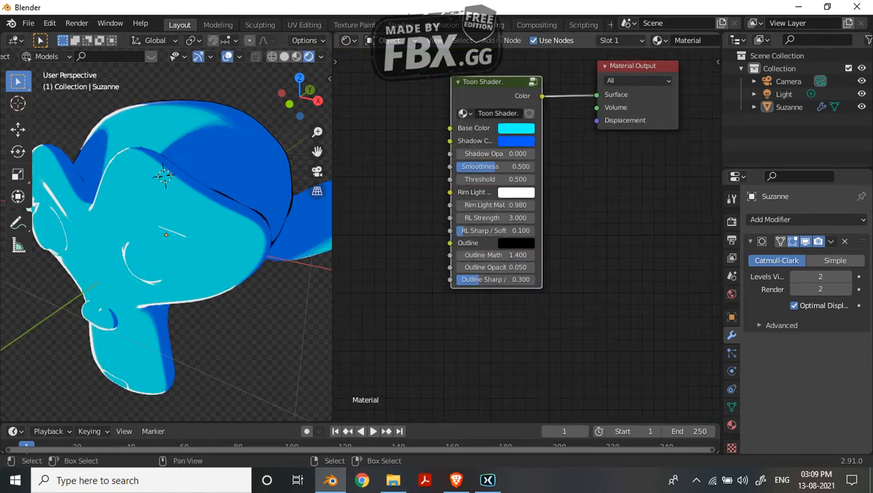
middle_drag(163, 177, 161, 180)
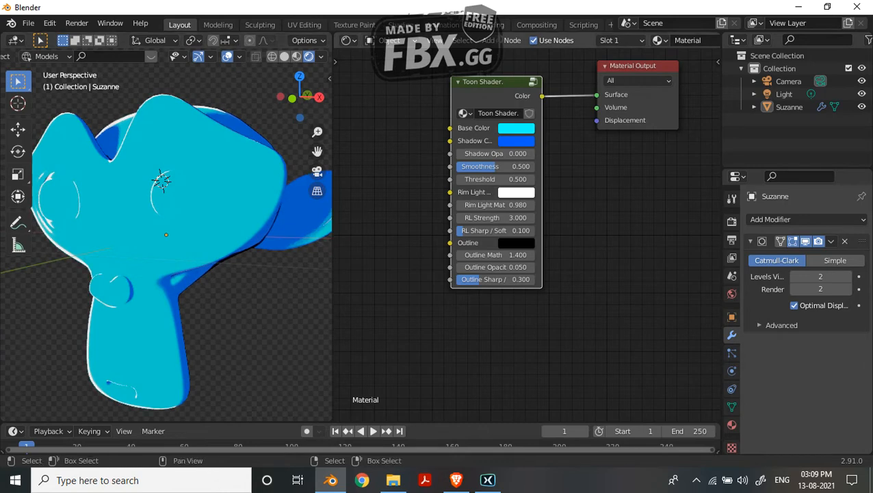
Step: Test a Y value of 0.210 in the vector Add node's second vector and reset it to 0
key(Tab)
mouse_move(508, 221)
mouse_down()
mouse_move(531, 220)
mouse_move(509, 220)
mouse_move(524, 221)
mouse_up()
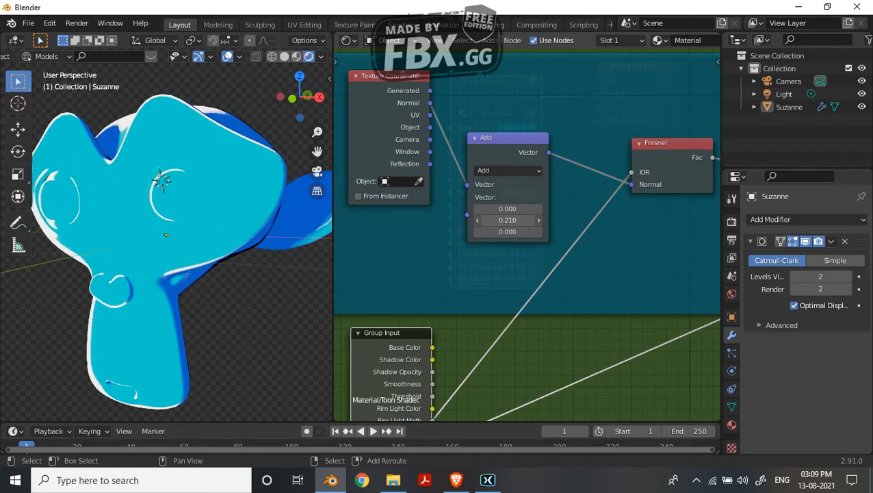
middle_drag(205, 274, 226, 253)
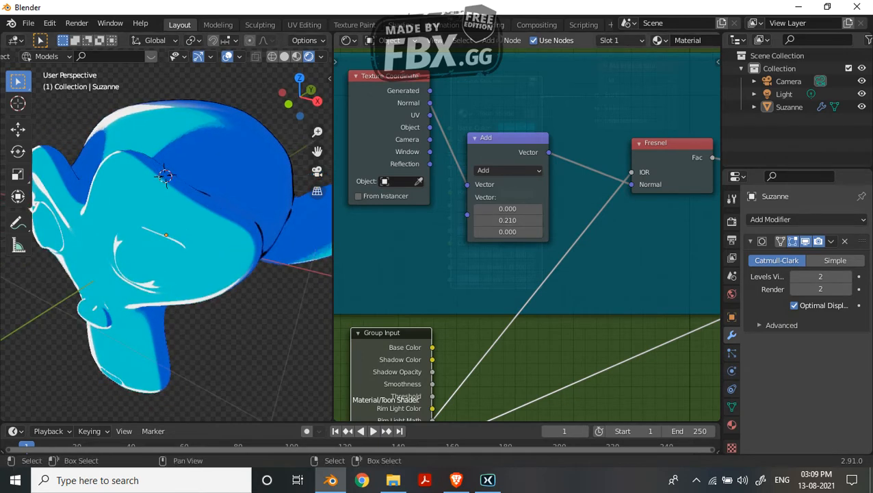
double_click(507, 220)
text(0)
key(Return)
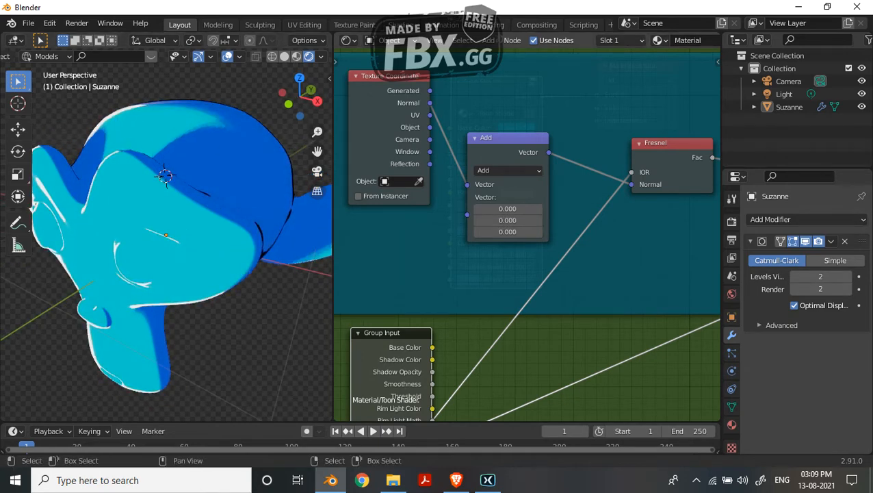
Step: Set the Toon Shader group's RL Sharp / Soft value to 0 and reopen the group for editing
key(Tab)
drag(496, 230, 461, 230)
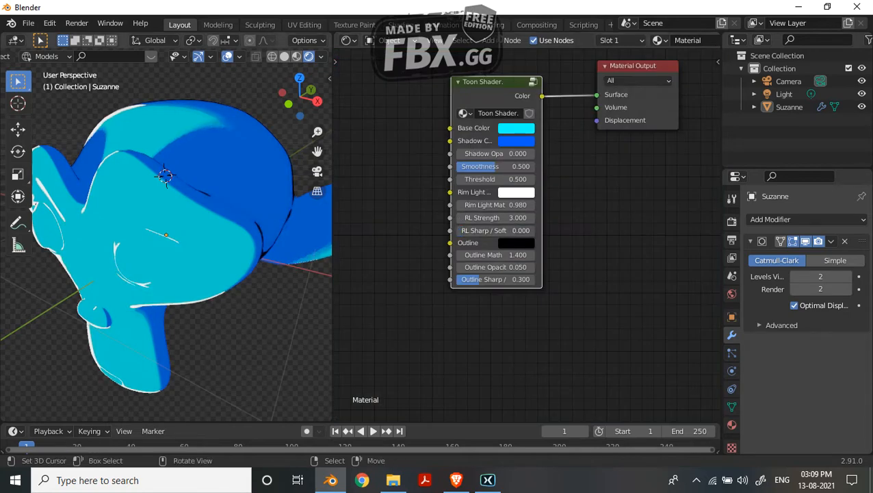
middle_drag(205, 239, 192, 229)
key(Tab)
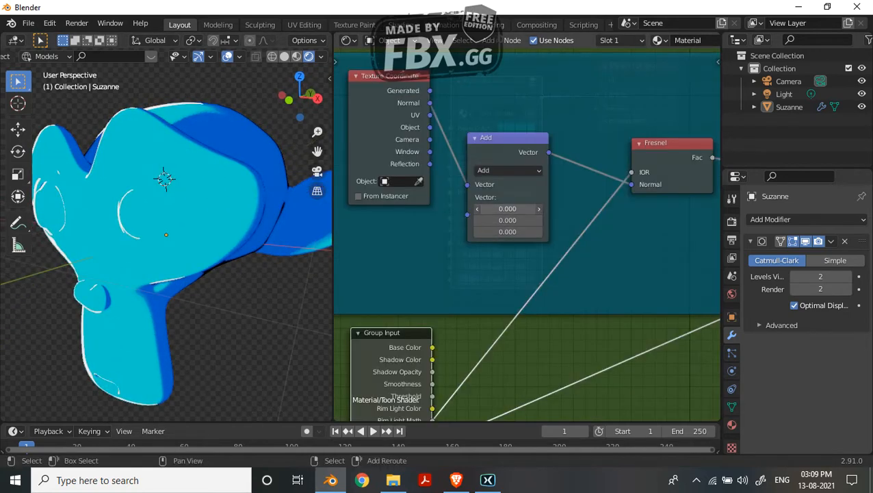
Step: Try X offsets of -0.380 and 0.360 in the Add vector node feeding the Fresnel, and reset X to 0
mouse_move(507, 208)
mouse_down()
mouse_move(530, 208)
mouse_move(466, 208)
mouse_up()
middle_drag(168, 232, 208, 198)
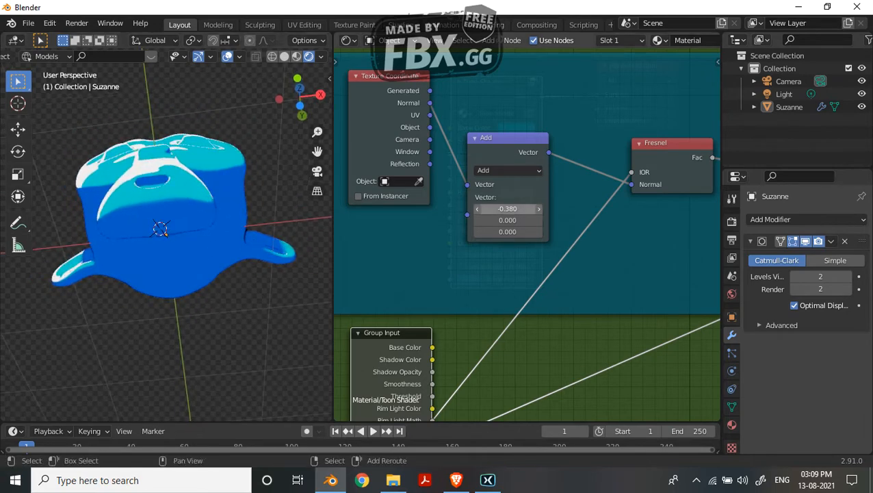
drag(508, 209, 529, 209)
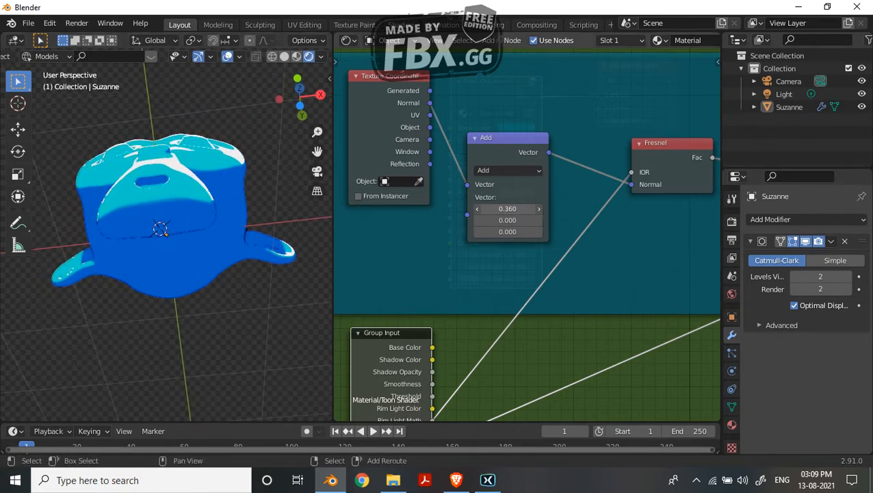
click(507, 208)
text(0.25)
key(Return)
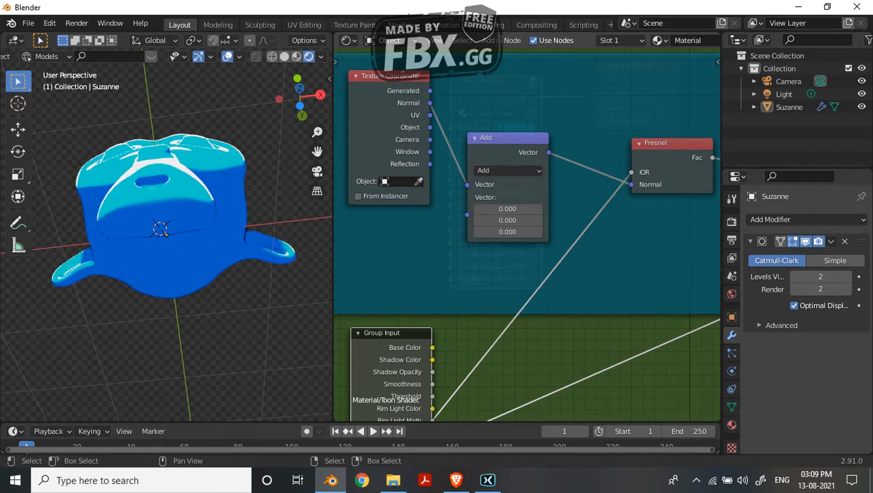
Step: Try Y and Z offsets in the Add vector node, including -0.110 for Z, and reset both to 0
mouse_move(507, 221)
mouse_down()
mouse_move(574, 220)
mouse_move(507, 220)
mouse_move(506, 231)
mouse_up()
click(508, 220)
text(0)
key(Return)
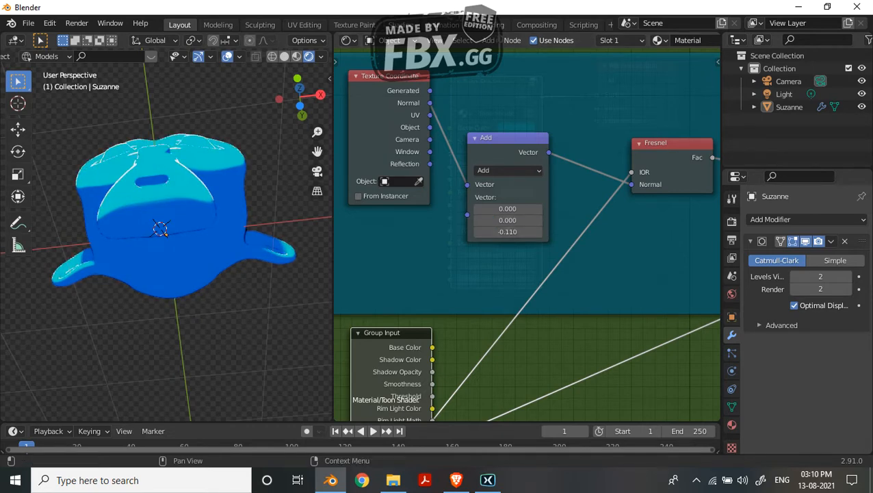
mouse_move(164, 231)
middle_down()
mouse_move(205, 219)
mouse_move(160, 201)
mouse_move(158, 225)
middle_up()
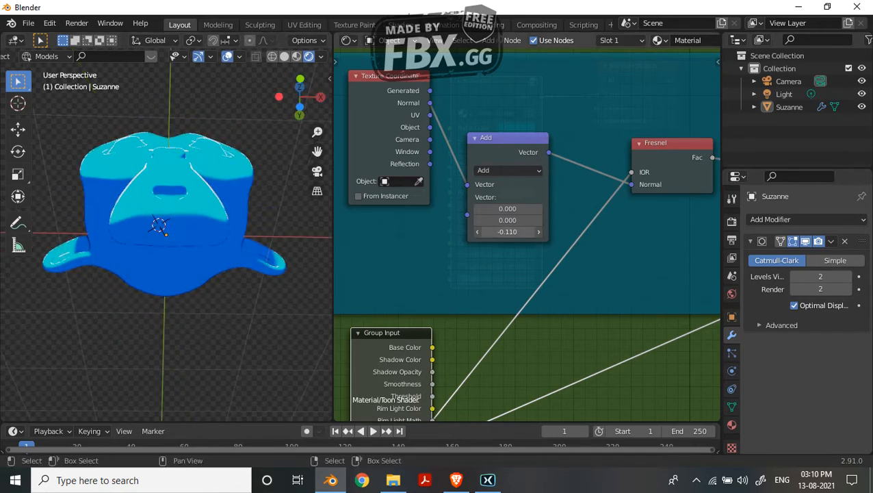
double_click(507, 232)
text(0)
key(Return)
Step: Add a Combine XYZ node below Texture Coordinate and connect its output to the Add node's second Vector input
scroll(537, 208, down, 1)
middle_drag(537, 209, 696, 142)
key(shift+a)
text(scom)
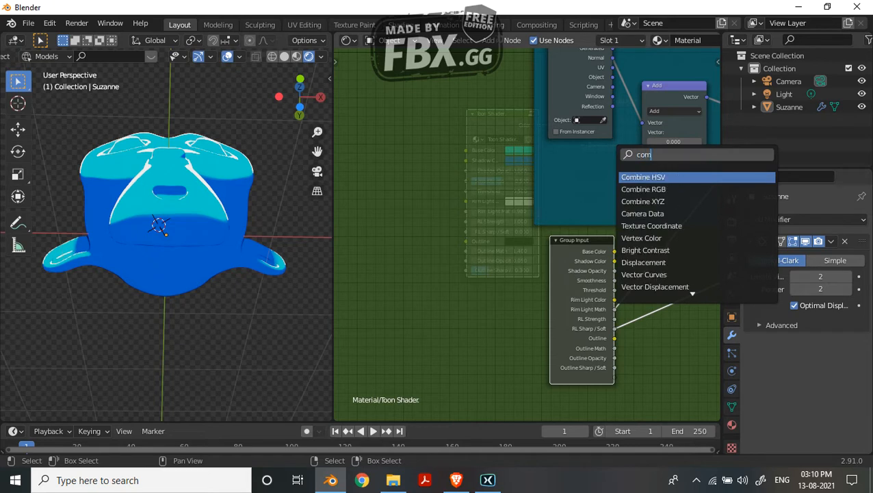
click(644, 201)
click(594, 205)
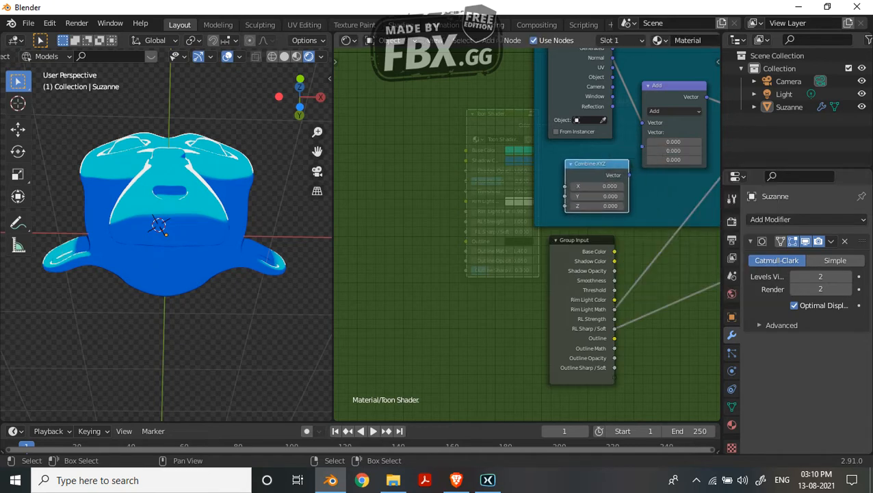
drag(629, 175, 641, 132)
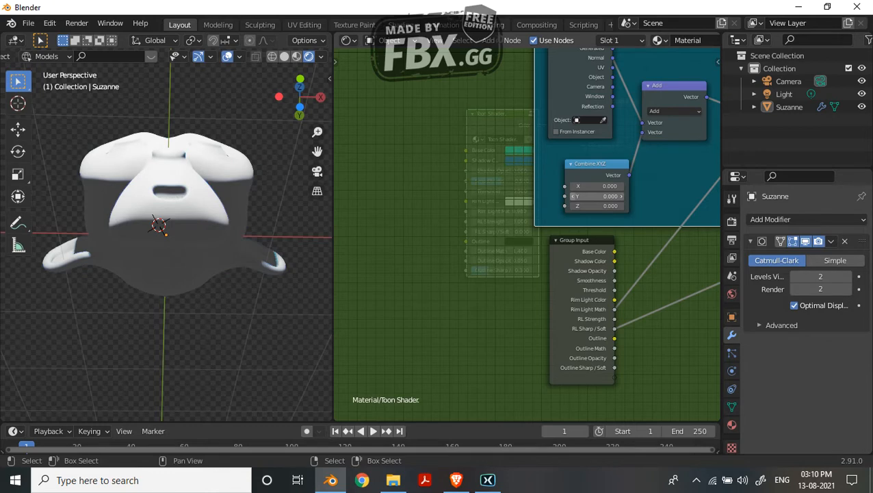
Step: Move the Group Input node away from the blue frame and expose Combine XYZ's X, Y and Z as new group inputs
middle_drag(581, 273, 437, 219)
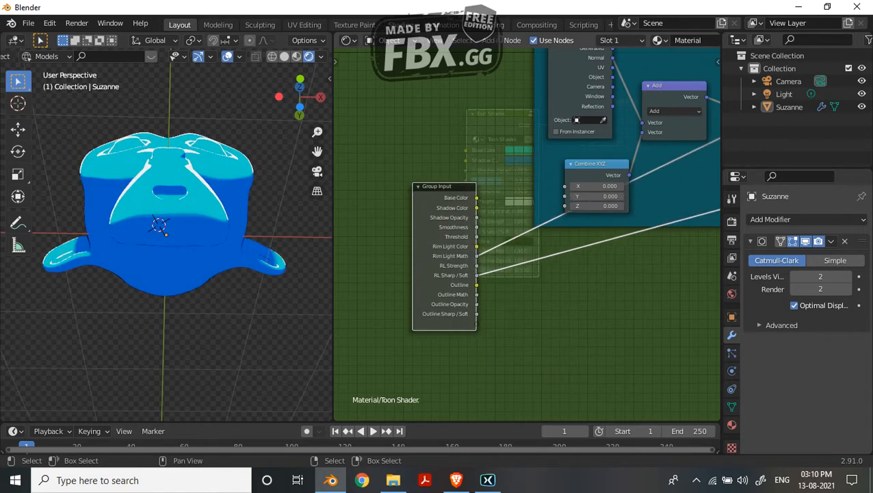
scroll(527, 232, up, 2)
drag(575, 173, 463, 347)
drag(574, 186, 464, 371)
Step: Rename the group's new X input as RL Dynamic X
key(n)
scroll(609, 116, down, 3)
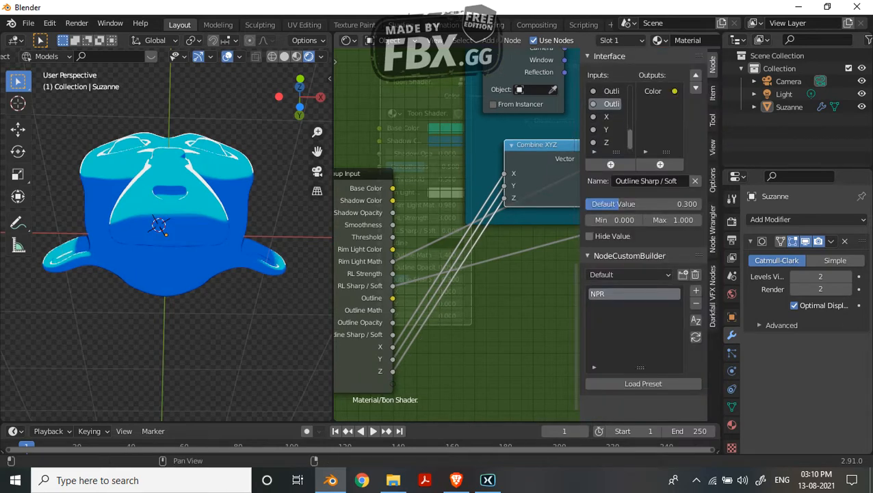
click(606, 116)
click(618, 180)
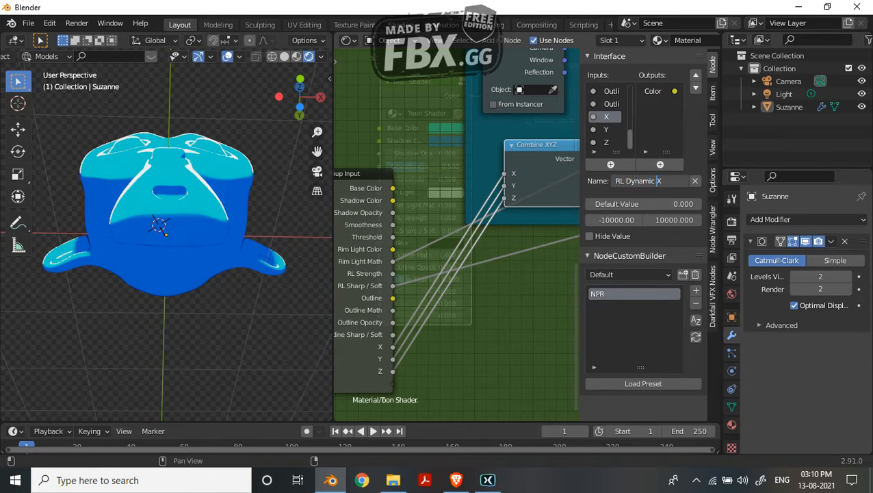
text(RL Dynamic)
key(Home)
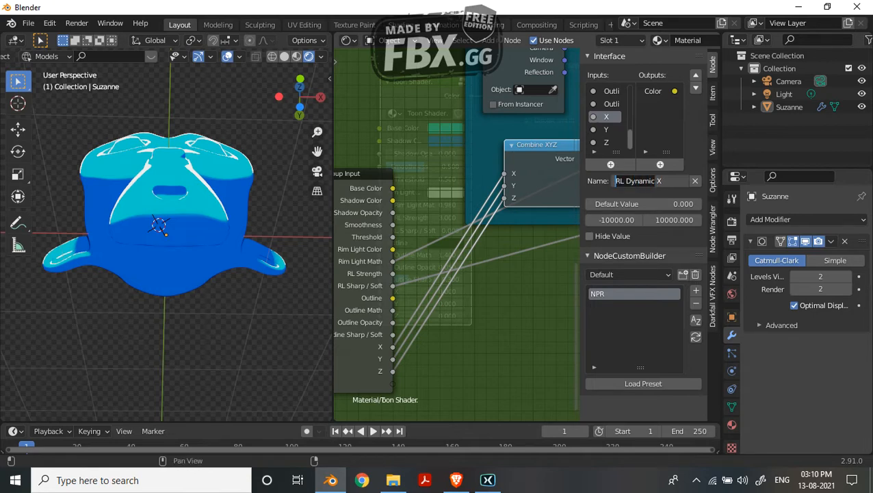
key(Return)
Step: Rename the group's new Y and Z inputs as RL Dynamic Y and RL Dynamic Z
click(607, 129)
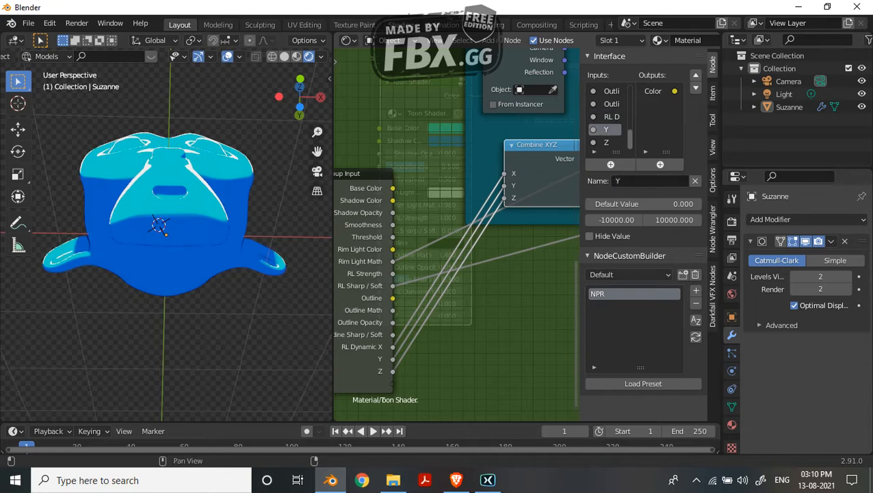
click(617, 181)
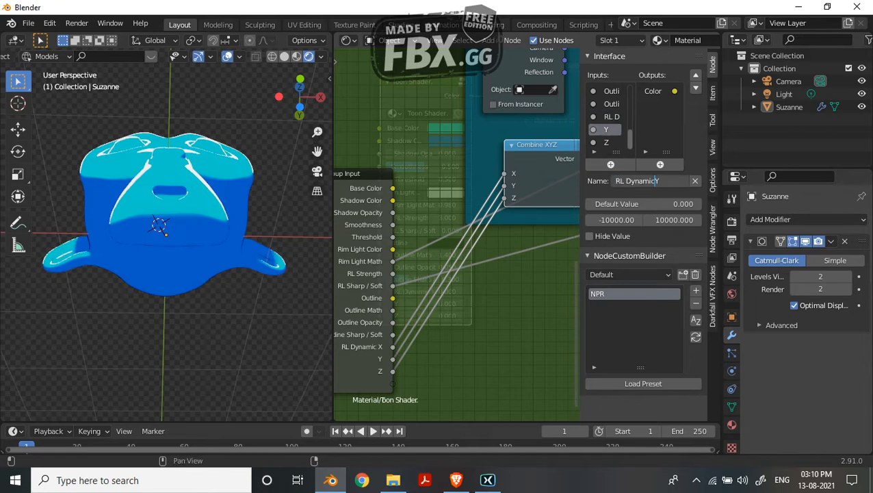
key(Return)
click(606, 142)
click(617, 181)
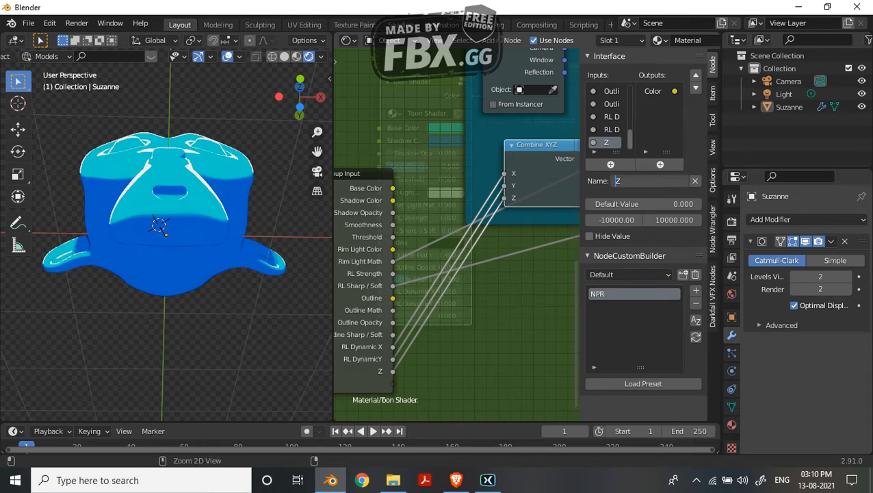
text(RL Dynamic)
key(Return)
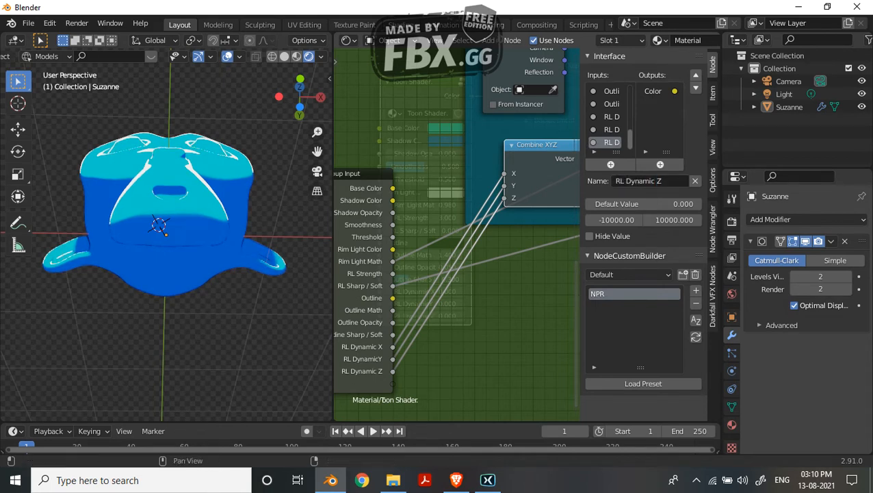
click(608, 130)
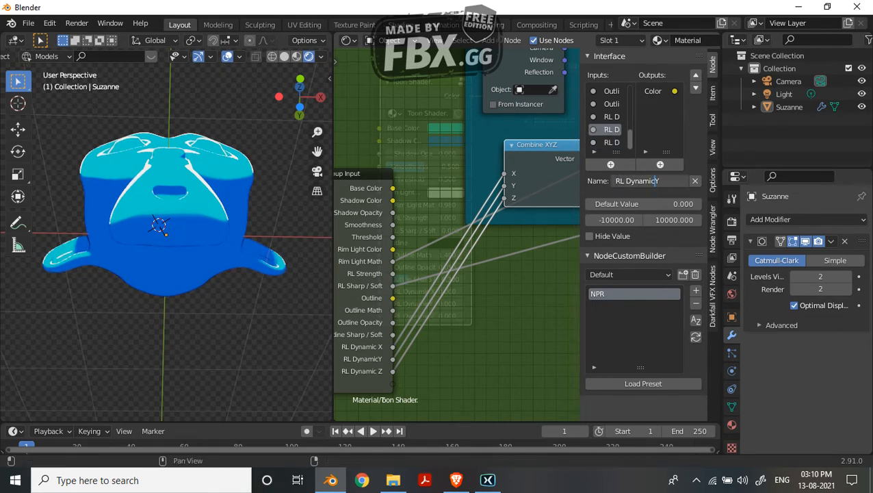
key(Return)
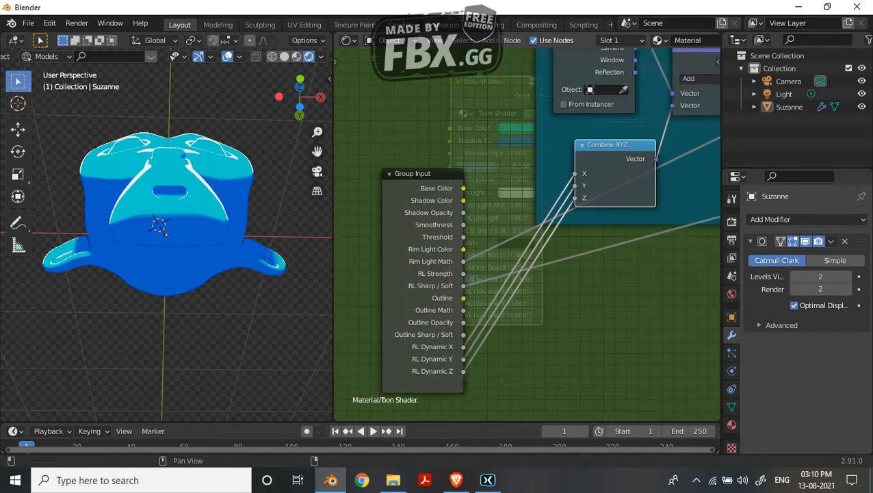
Step: Check the Toon Shader node's inputs outside the group, and reorder RL Dynamic Y to sit directly below RL Sharp / Soft
key(n)
scroll(558, 117, down, 2)
key(Tab)
scroll(527, 236, up, 1)
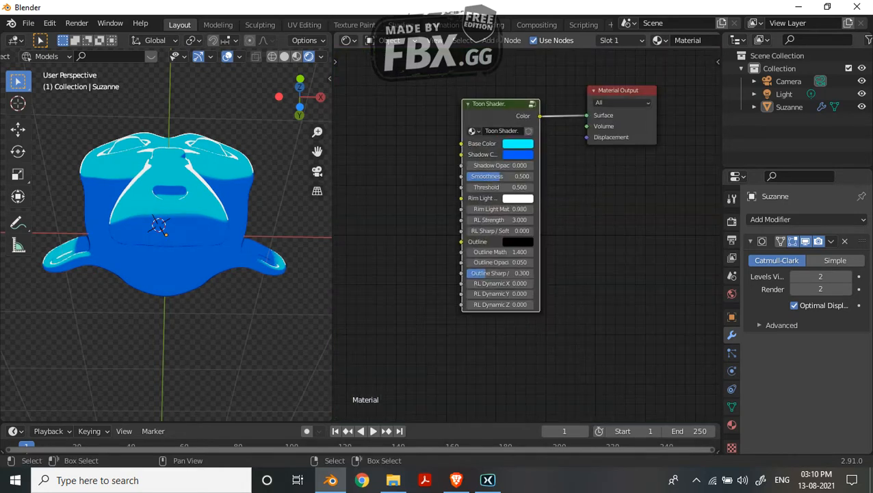
scroll(643, 445, up, 1)
scroll(527, 236, up, 2)
key(Tab)
key(n)
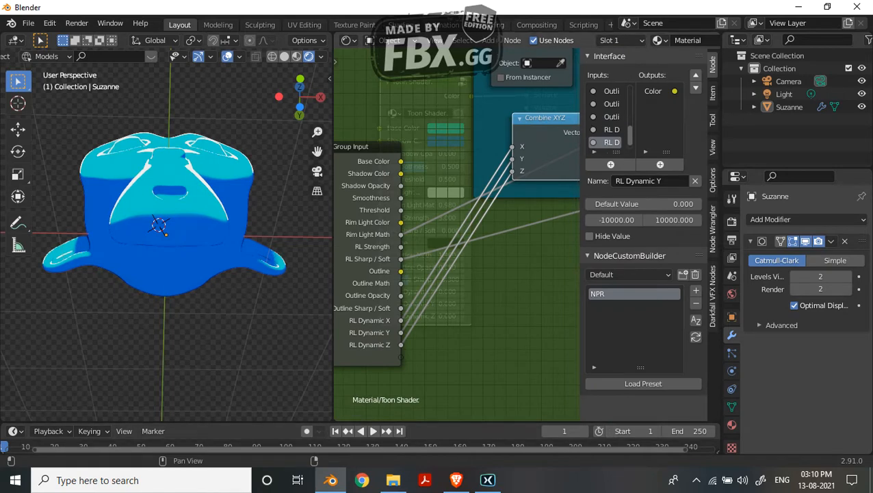
middle_drag(353, 259, 395, 255)
scroll(390, 261, up, 2)
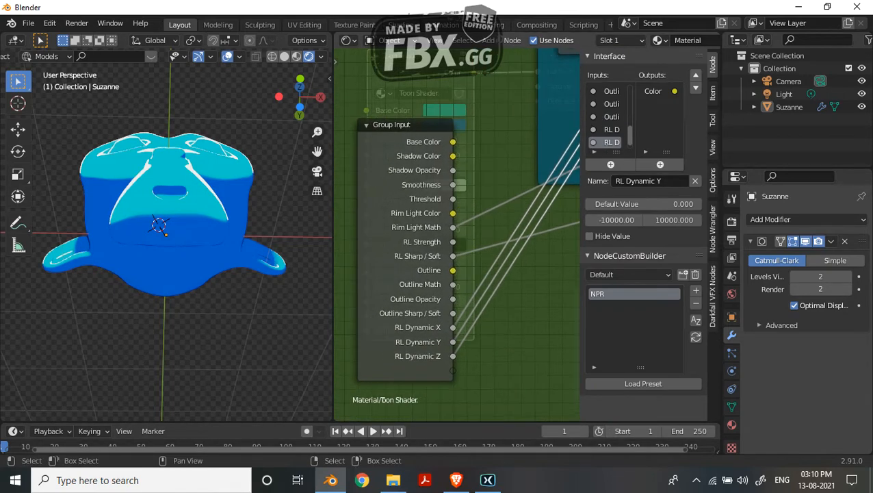
click(695, 75)
click(695, 74)
click(695, 75)
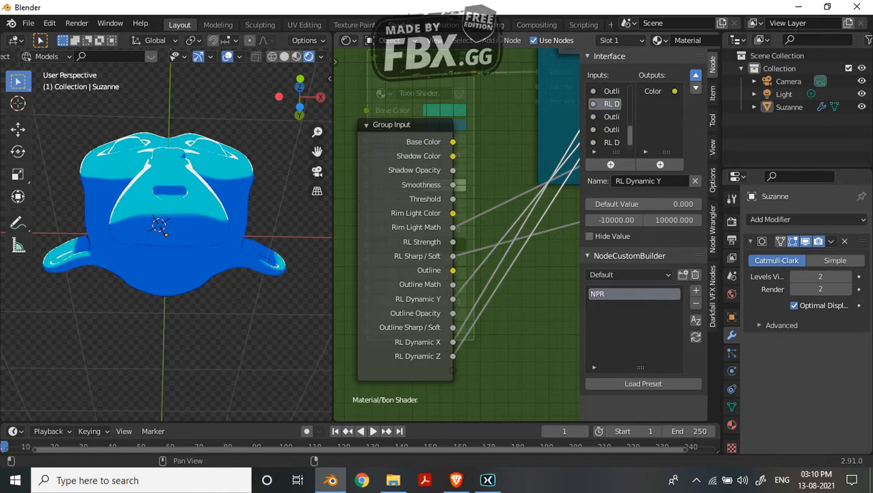
click(696, 75)
click(695, 74)
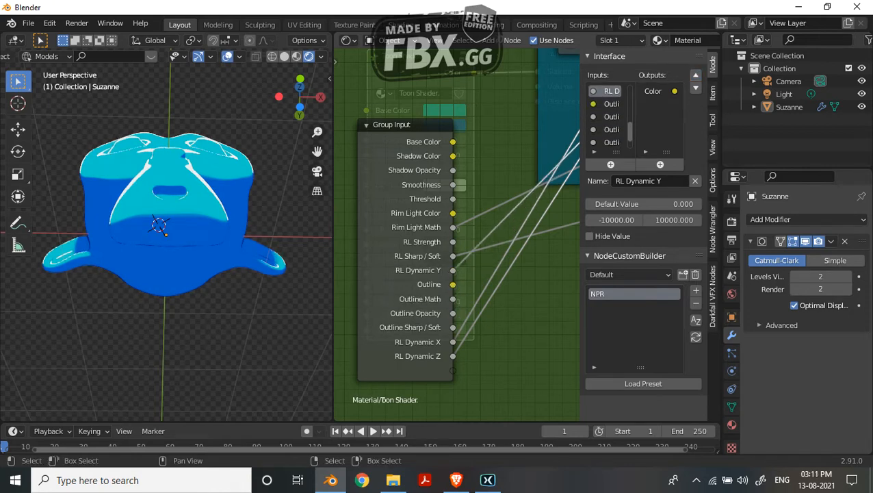
Step: Reorder the group inputs so RL Dynamic X sits directly above RL Dynamic Y
scroll(609, 116, down, 2)
click(611, 129)
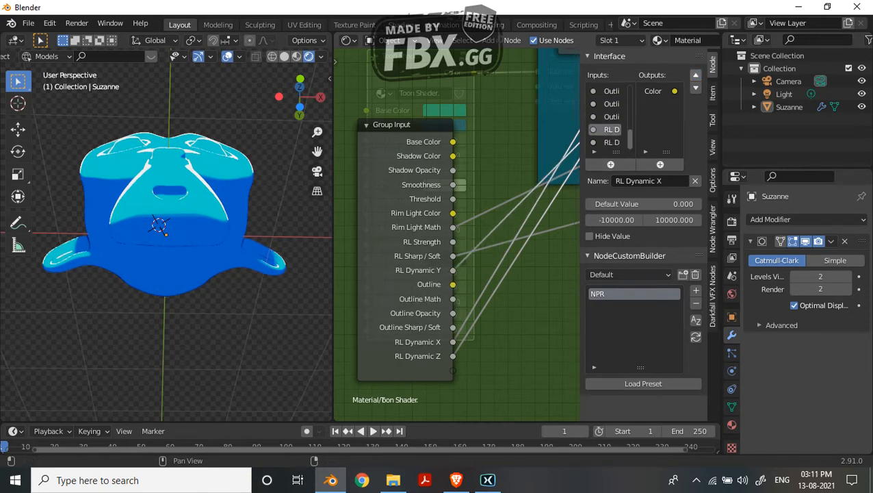
click(695, 75)
click(695, 75)
click(695, 75)
click(695, 74)
click(695, 75)
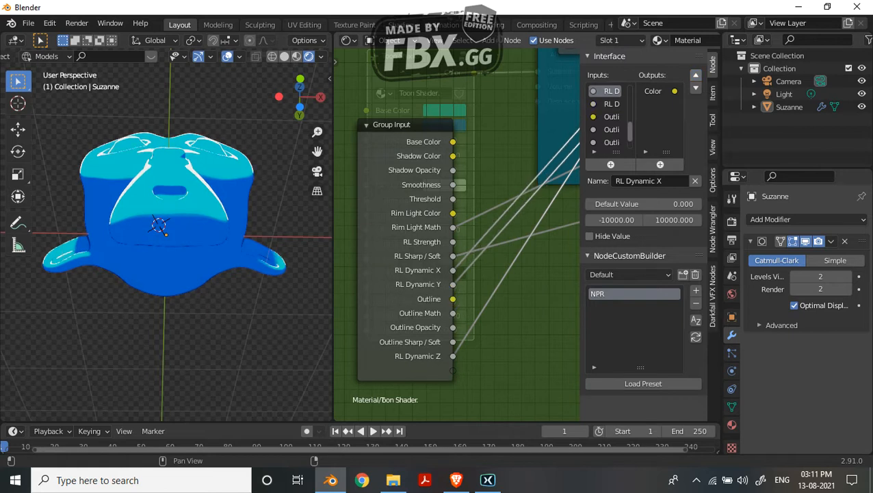
Step: Reorder the group inputs so RL Dynamic Z sits directly below RL Dynamic Y and above Outline
scroll(609, 117, down, 2)
click(606, 141)
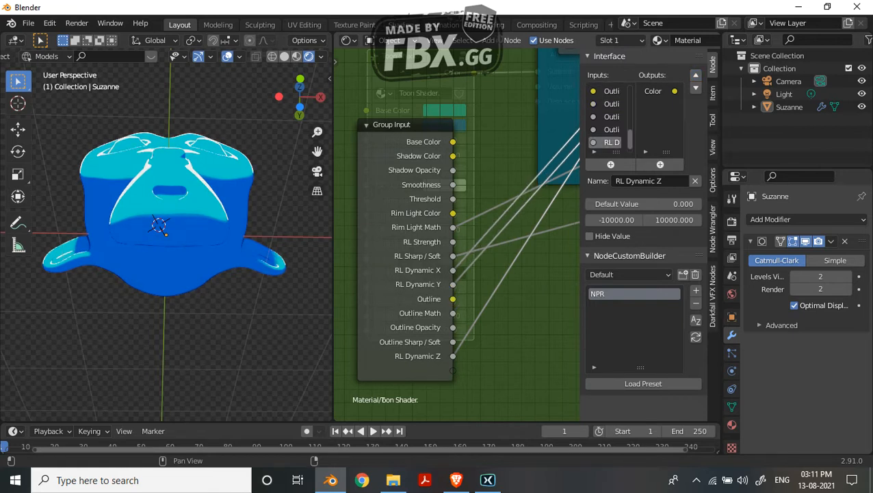
click(695, 74)
click(695, 75)
click(695, 74)
click(695, 75)
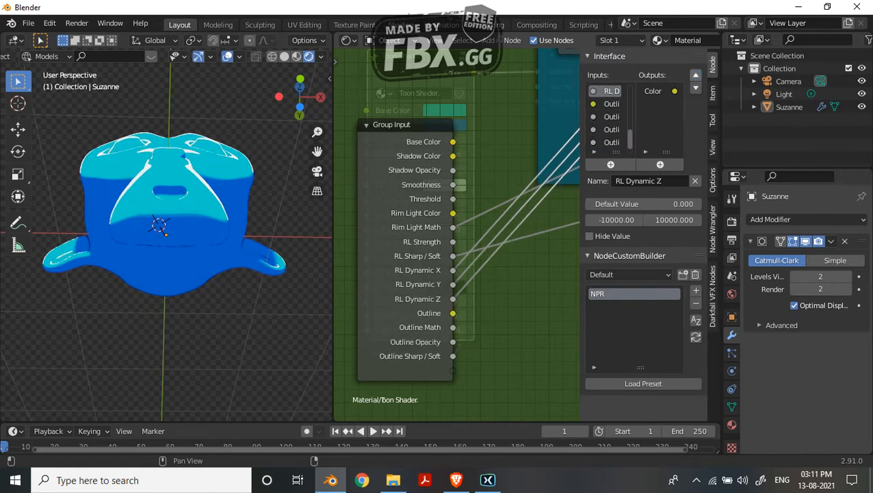
key(n)
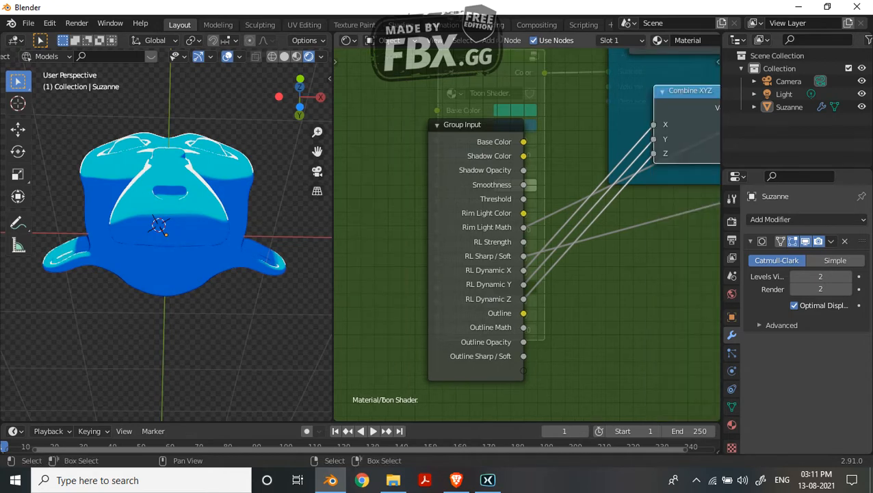
Step: Examine the reordered Toon Shader inputs, the rim light node chain inside the group, and the shading on Suzanne's face
key(Tab)
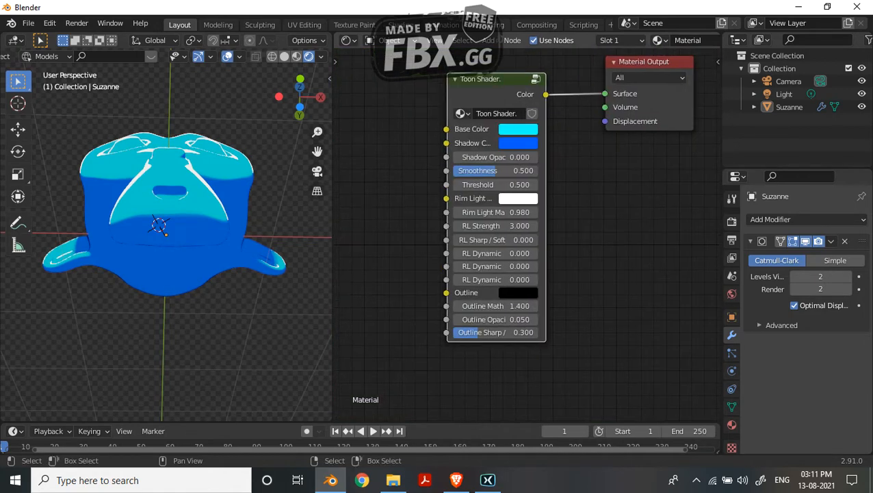
key(Tab)
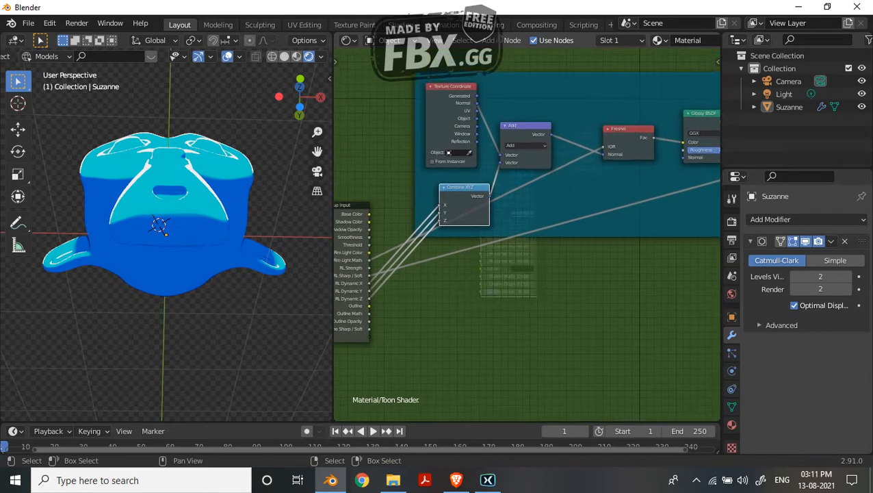
scroll(526, 232, down, 6)
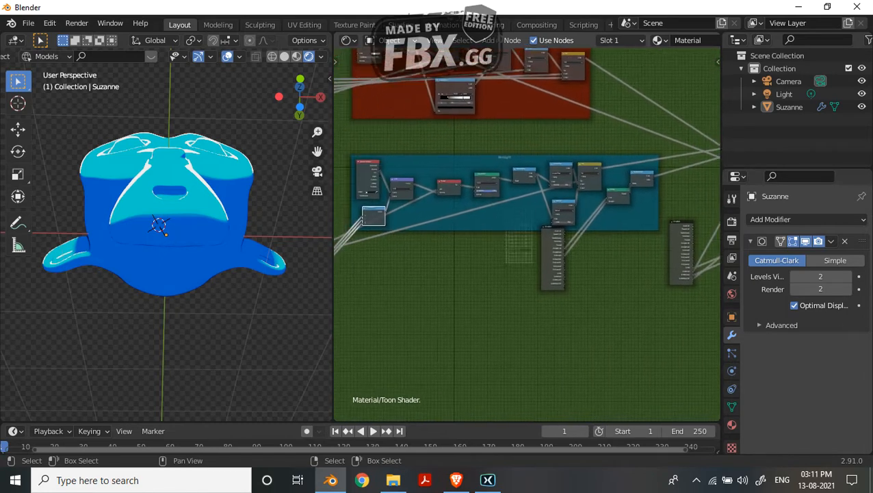
middle_drag(527, 232, 557, 234)
middle_drag(226, 212, 203, 263)
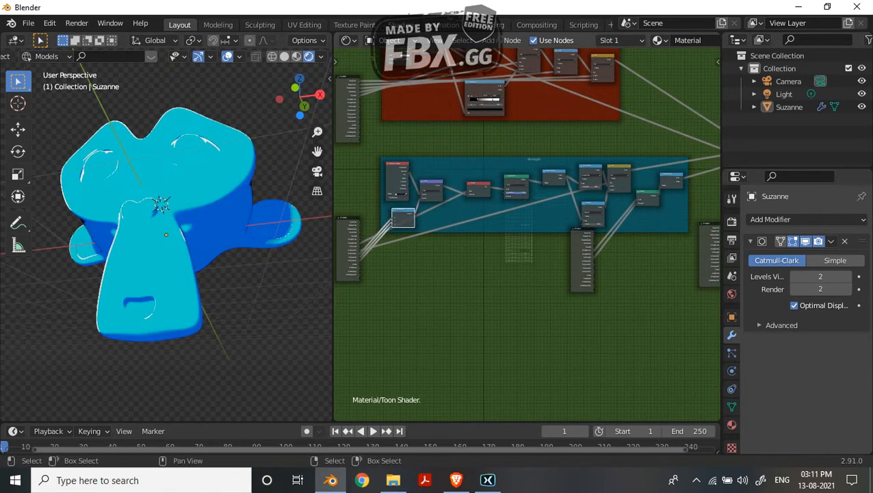
key(Tab)
scroll(527, 232, up, 5)
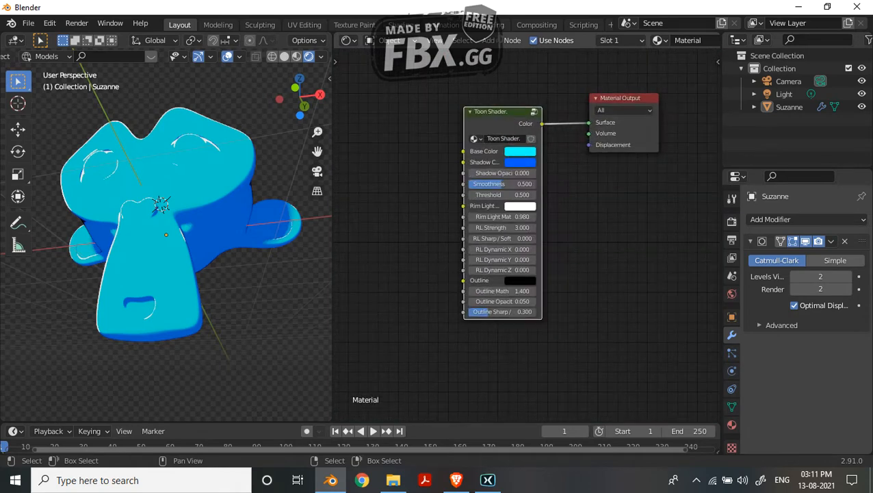
Step: Add a Texture Coordinate node inside the Toon Shader group, beside the outline section's Fresnel node
key(Tab)
scroll(527, 233, down, 4)
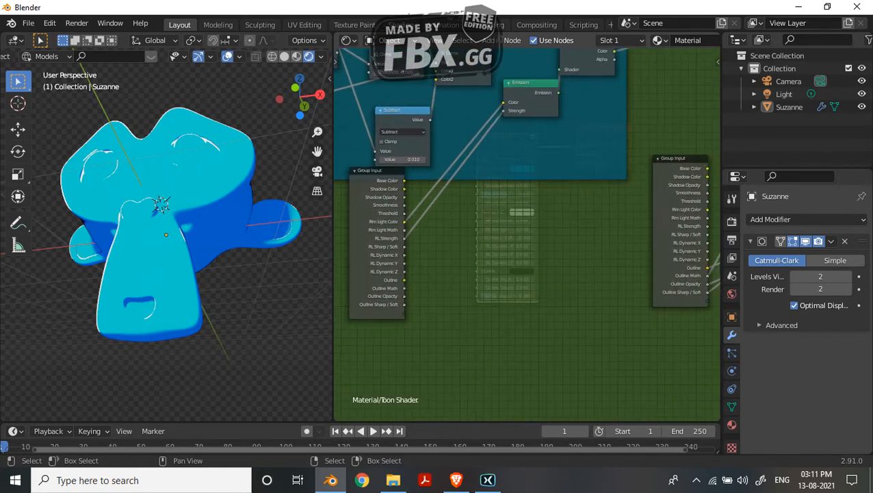
key(Tab)
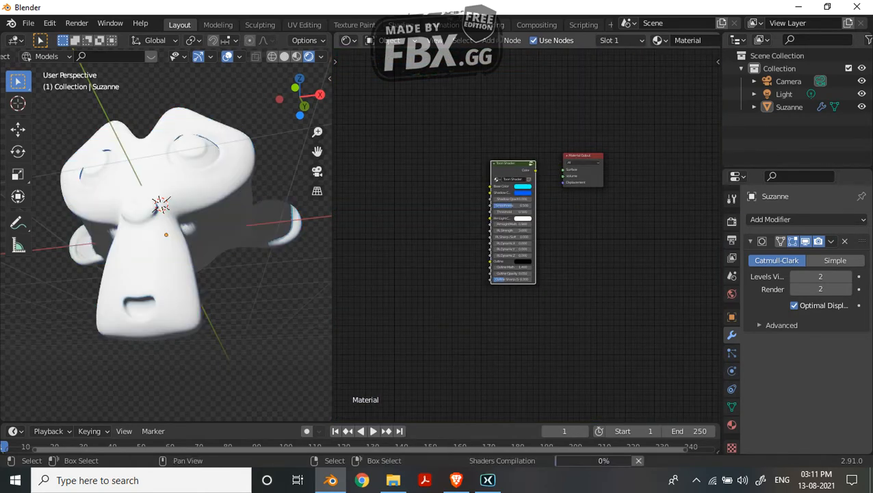
key(Tab)
drag(446, 194, 470, 247)
middle_drag(465, 158, 518, 245)
scroll(518, 236, up, 4)
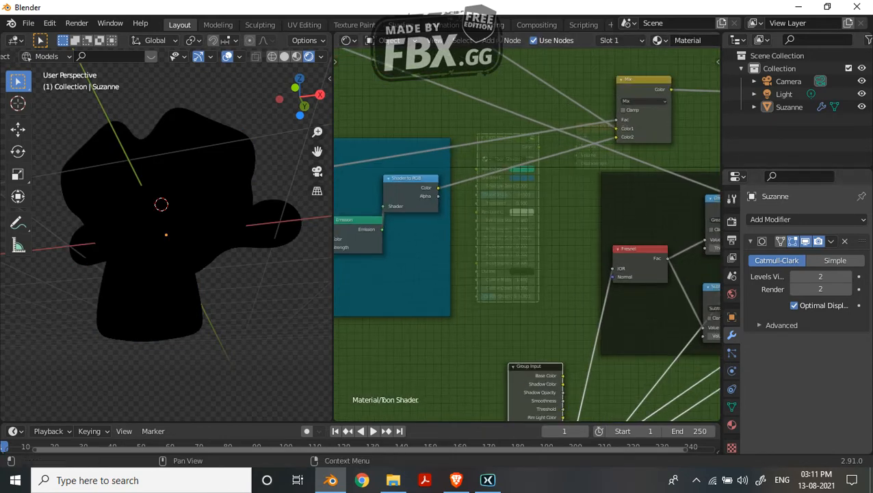
key(shift+a)
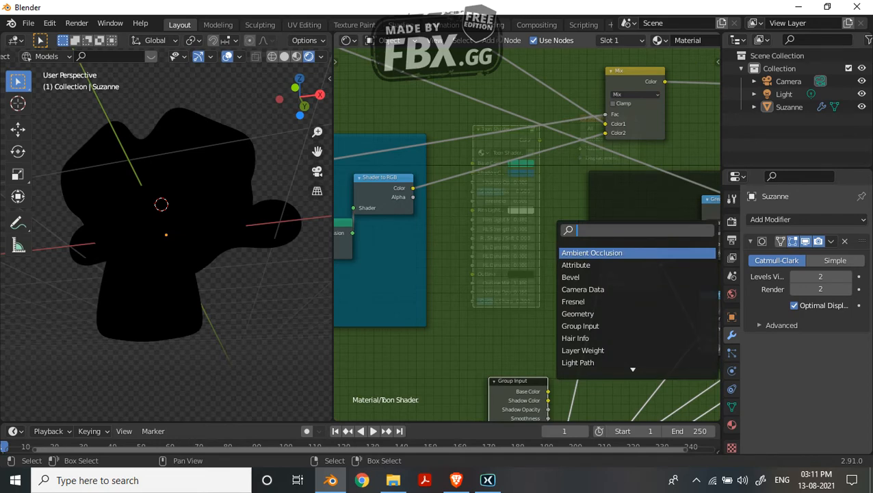
text(text)
key(Return)
click(506, 226)
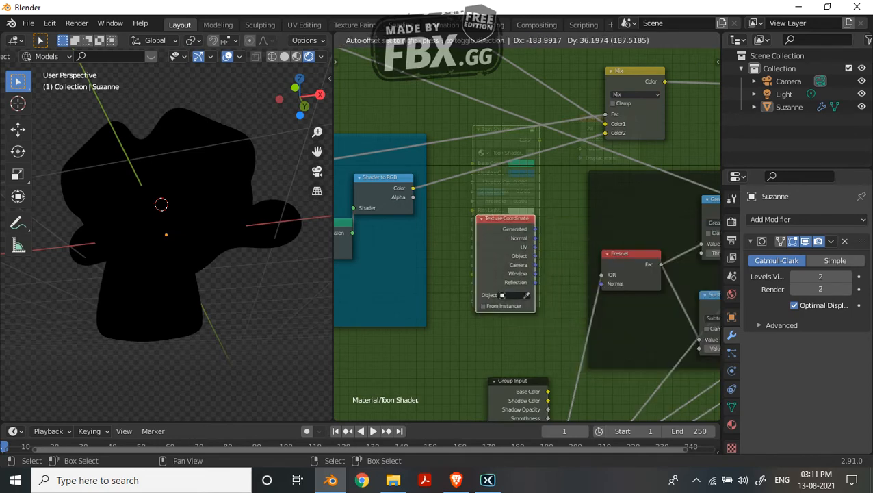
Step: Add a Vector Math node set to Add next to the Texture Coordinate node
key(shift+a)
text(vect)
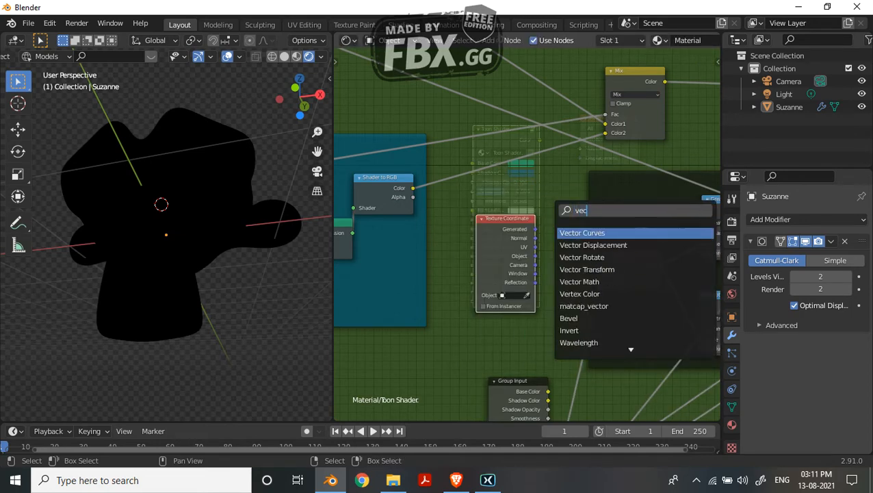
key(Down)
key(Down)
key(Down)
key(Down)
key(Return)
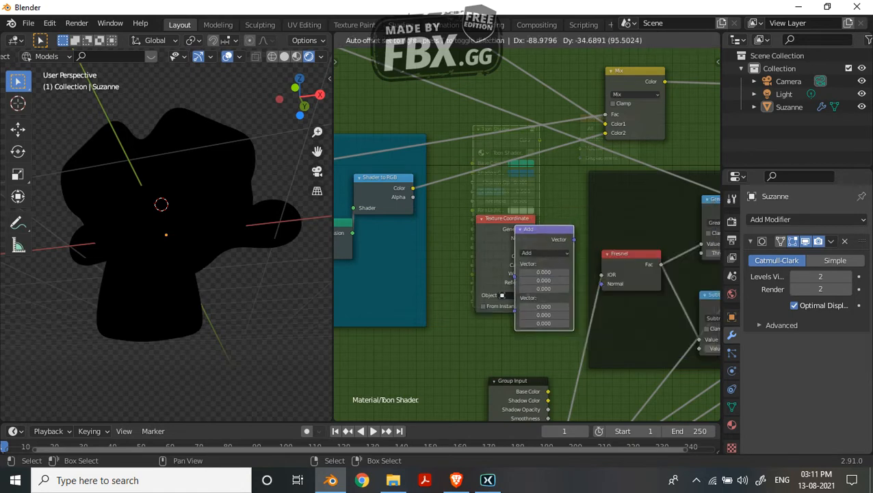
Step: Link the Texture Coordinate's Normal output through the Add node into the outline Fresnel's Normal input
drag(505, 219, 479, 301)
drag(539, 264, 601, 283)
middle_drag(601, 283, 629, 124)
Step: Add a Combine XYZ node below the Add node and link its output to the Add node's second vector input
key(shift+a)
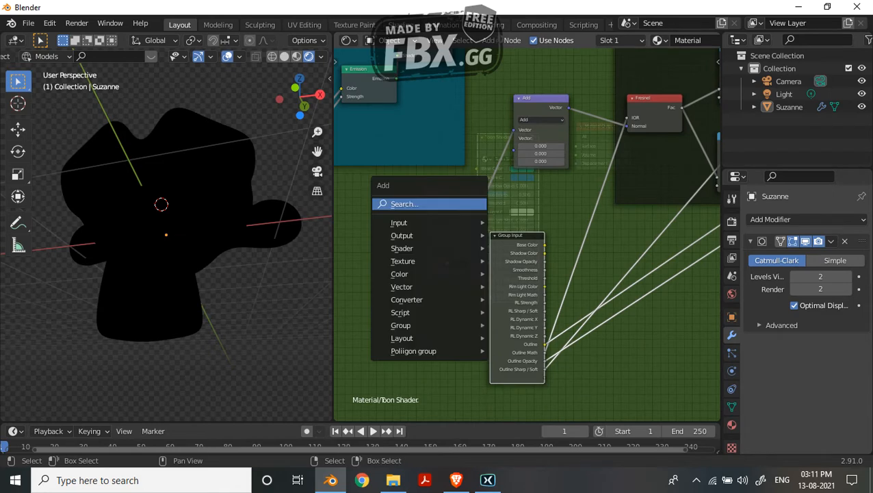
text(com)
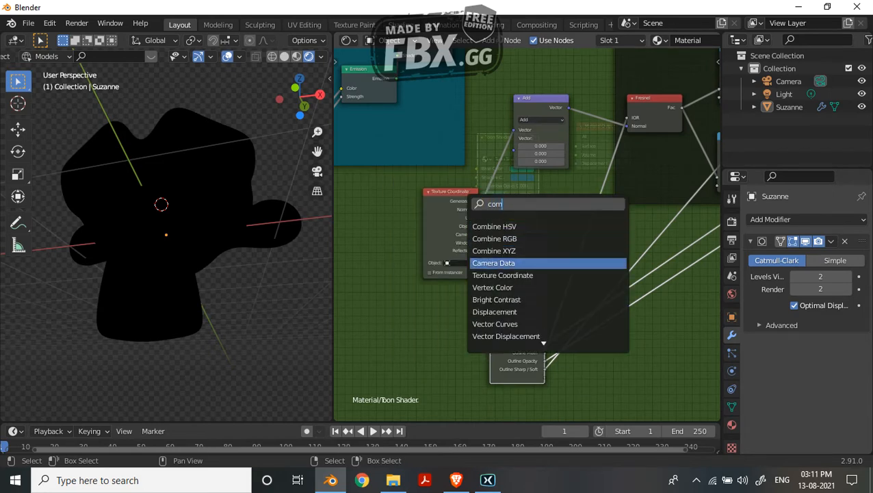
click(493, 250)
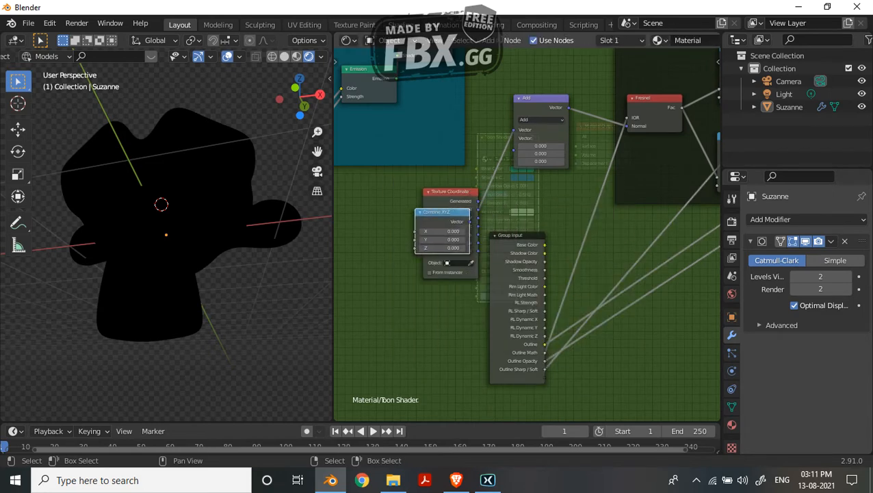
drag(513, 150, 501, 177)
drag(477, 221, 550, 178)
Step: Move the Group Input below the Texture Coordinate node and link Combine XYZ's X, Y and Z to new group input sockets
drag(510, 235, 409, 275)
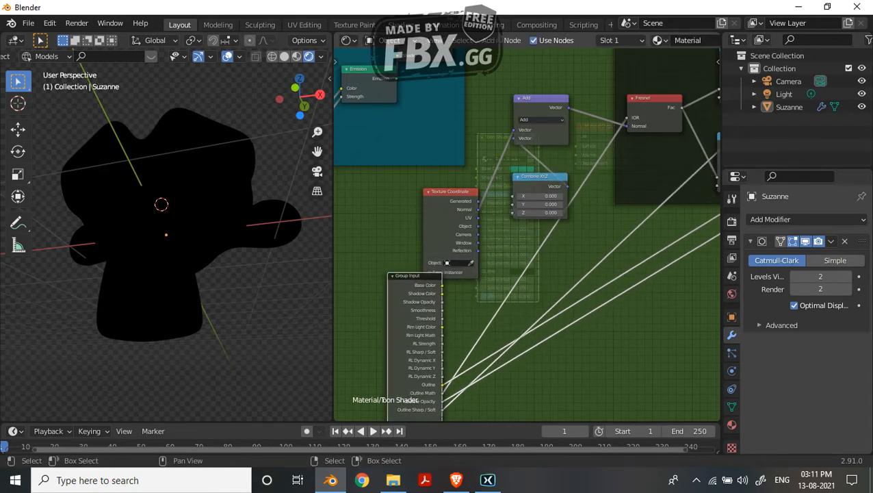
scroll(445, 329, up, 2)
middle_drag(438, 356, 506, 223)
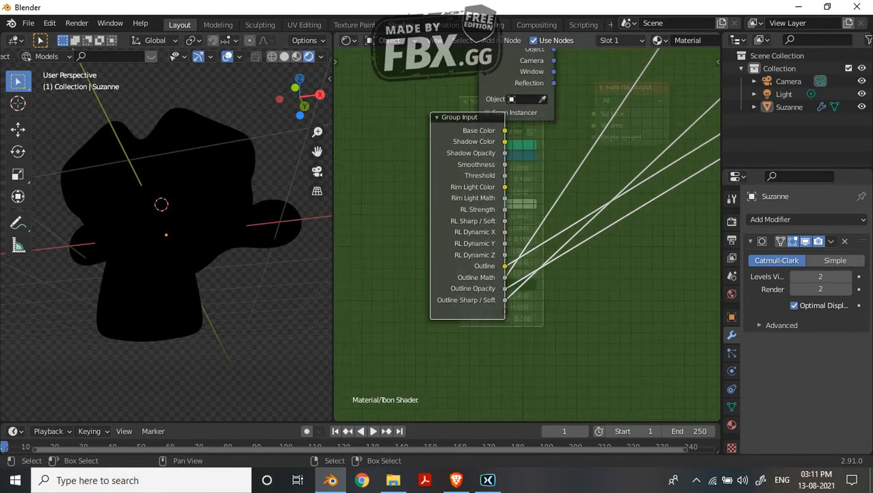
scroll(479, 383, down, 3)
drag(575, 89, 500, 329)
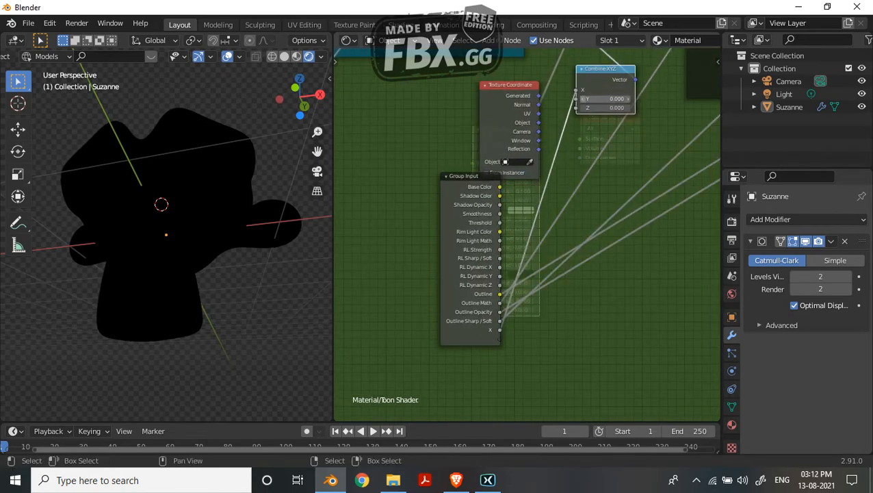
drag(575, 98, 499, 339)
drag(575, 108, 499, 348)
Step: Rename the new X group input as Outline Dynamic X and copy the name's prefix
key(n)
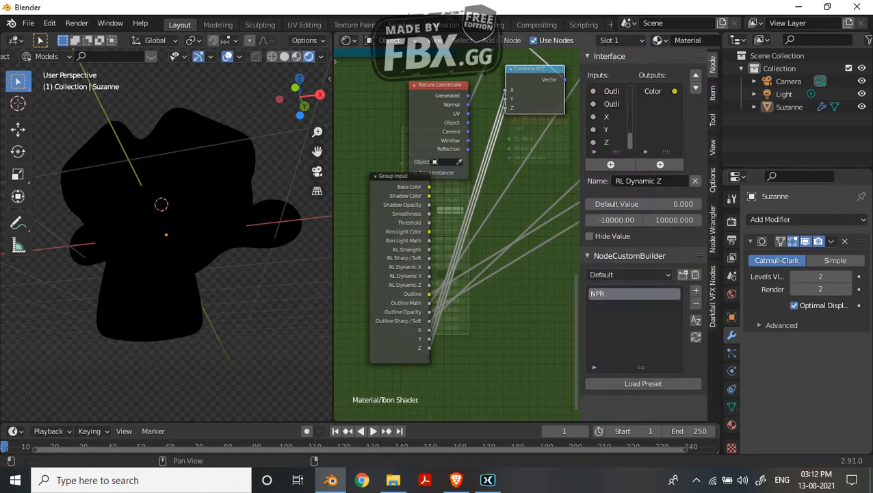
click(607, 116)
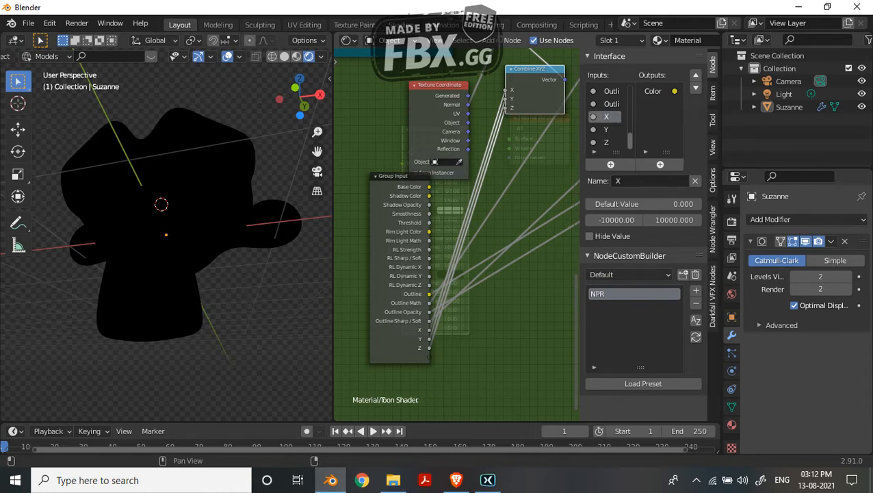
click(618, 180)
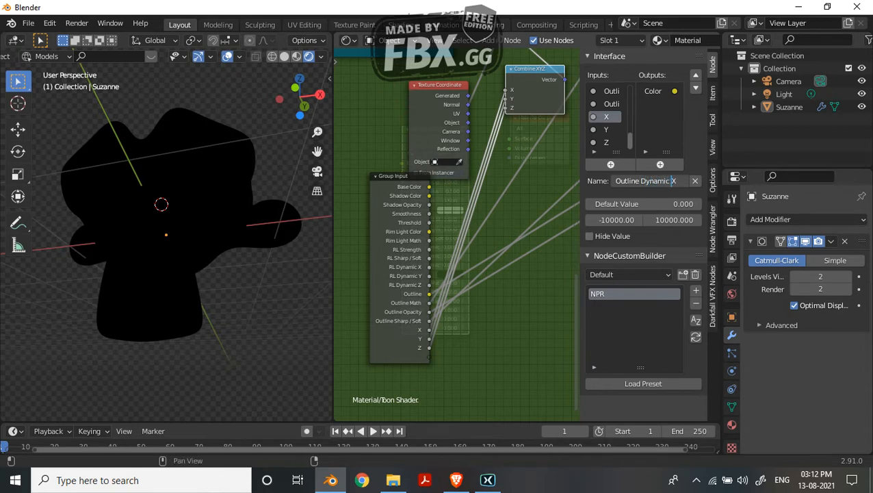
drag(671, 181, 615, 180)
key(ctrl+c)
key(Return)
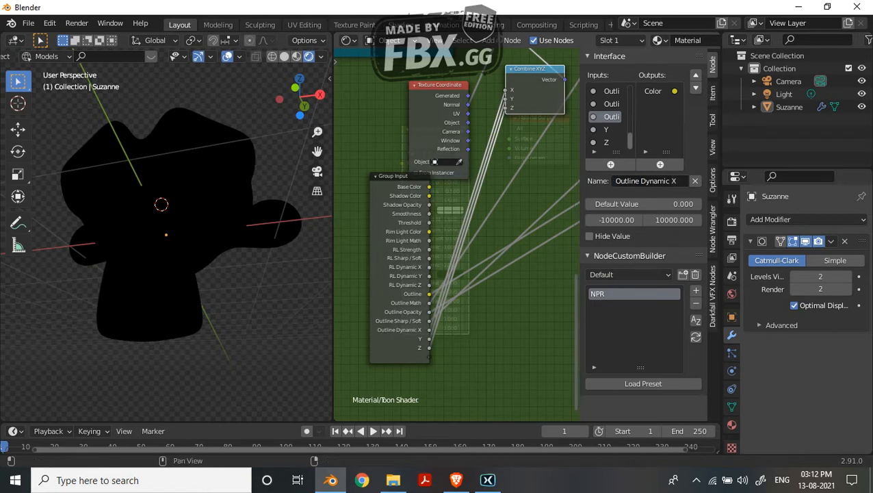
Step: Rename the new Y and Z group inputs as Outline Dynamic Y and Outline Dynamic Z
click(606, 129)
double_click(617, 181)
key(ctrl+v)
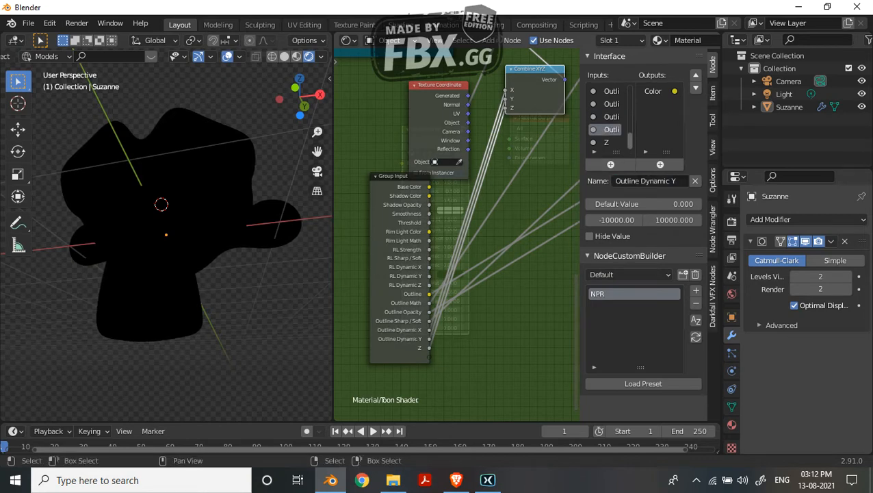
key(Return)
click(606, 142)
double_click(617, 181)
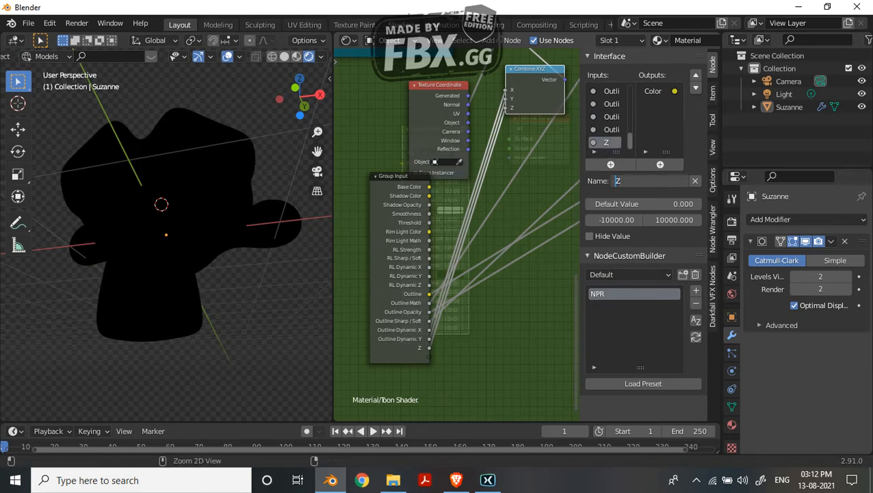
key(ctrl+v)
key(Return)
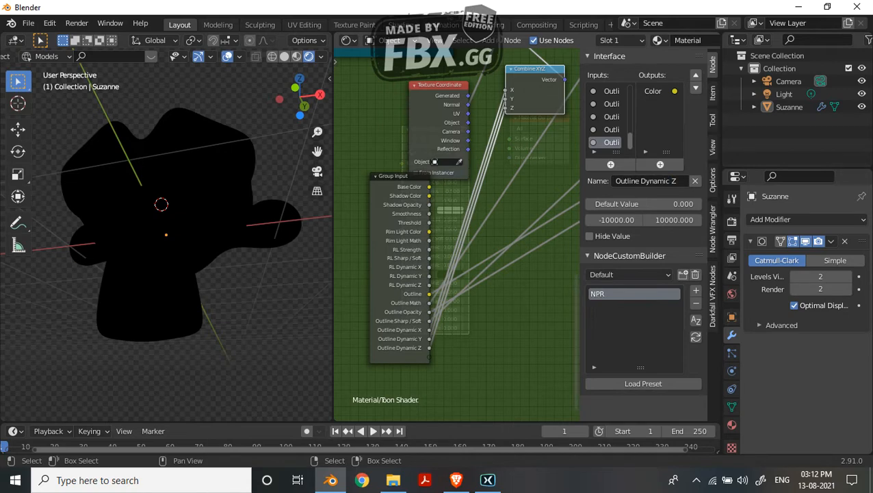
Step: Leave the node group and connect the Toon Shader's Color output to the Material Output's Surface
key(Tab)
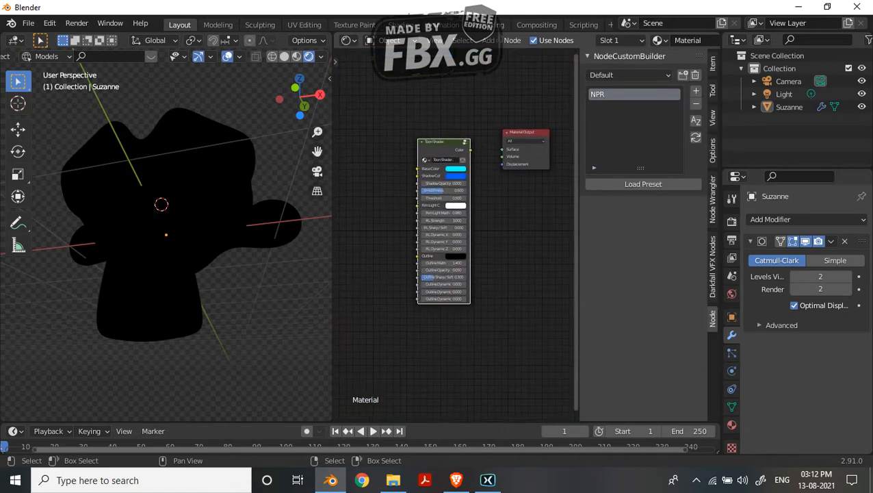
drag(470, 149, 503, 149)
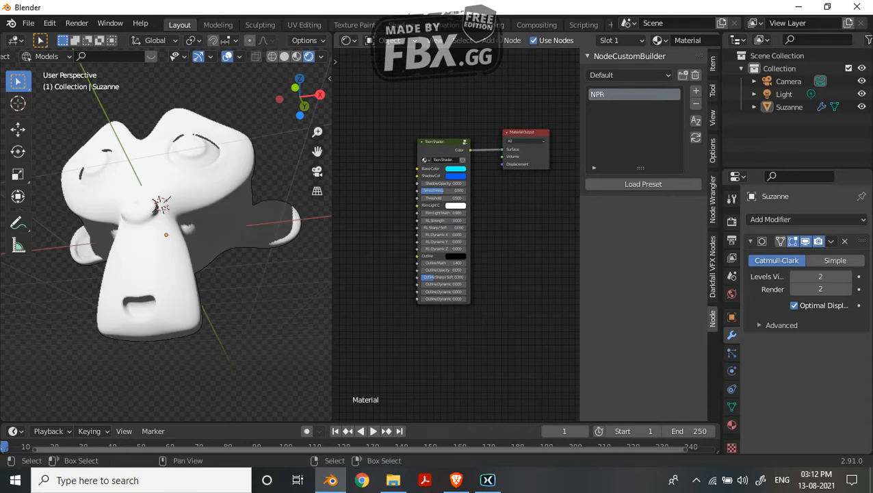
key(n)
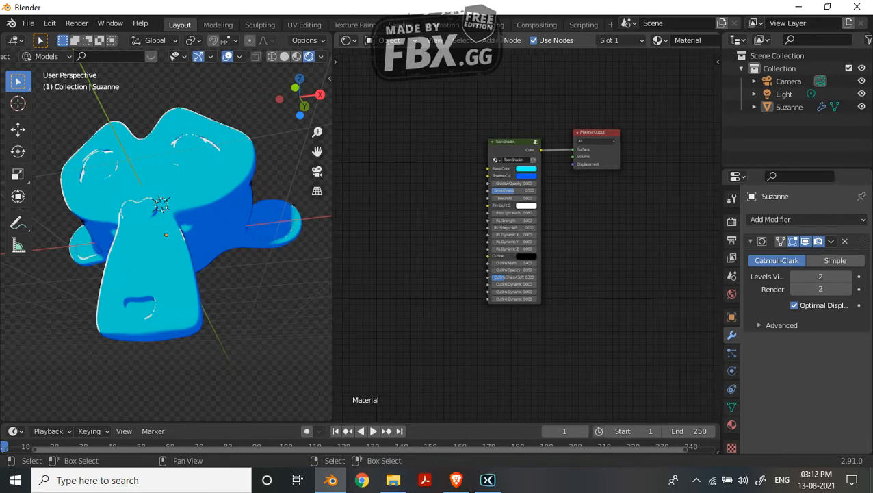
Step: Set the viewport level of Suzanne's subdivision modifier to 1 and inspect the shaded model
middle_drag(160, 203, 170, 172)
scroll(170, 167, up, 5)
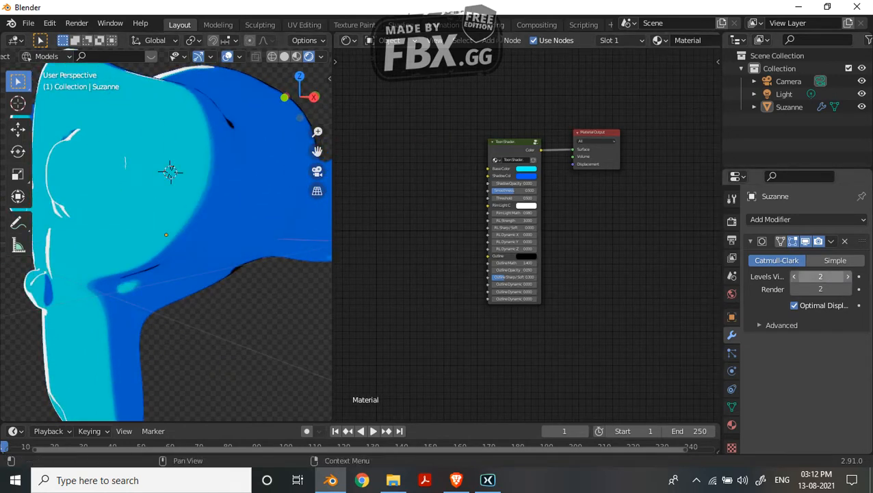
click(795, 276)
scroll(110, 181, down, 4)
middle_drag(110, 181, 156, 188)
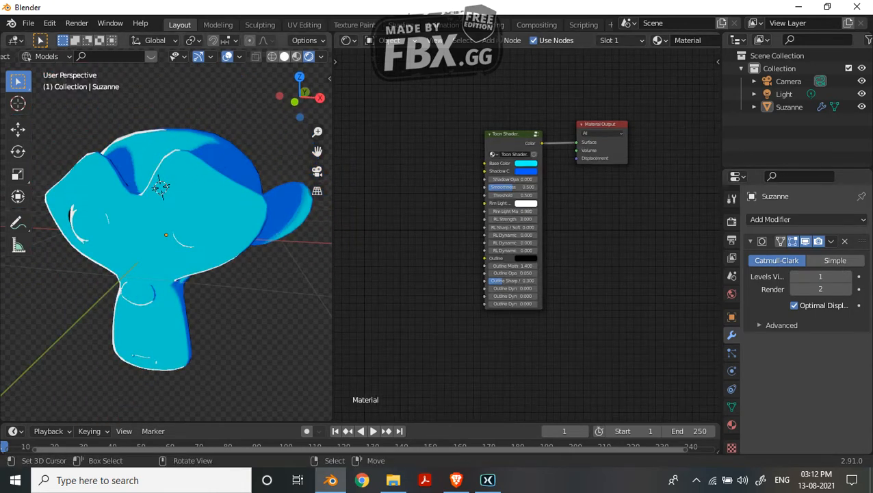
scroll(534, 239, up, 2)
scroll(534, 239, down, 1)
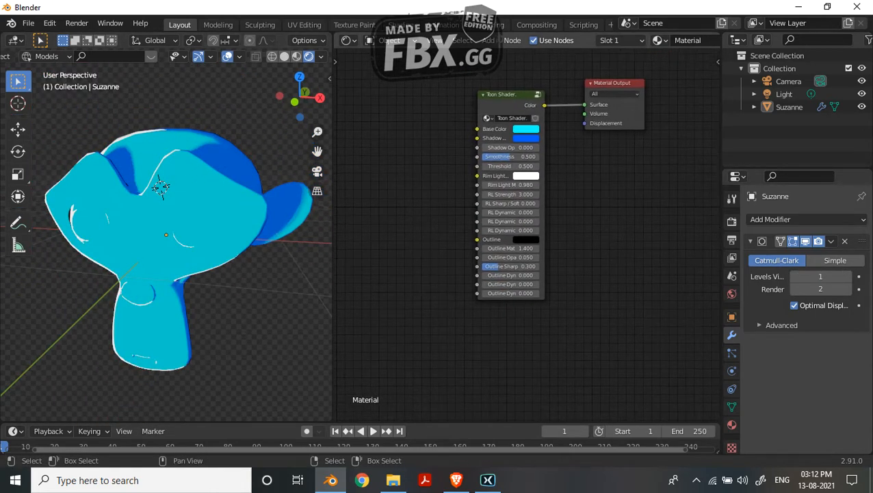
Step: Move the Toon Shader node away from the Material Output and cut the link between them
drag(505, 94, 376, 107)
middle_drag(438, 171, 445, 171)
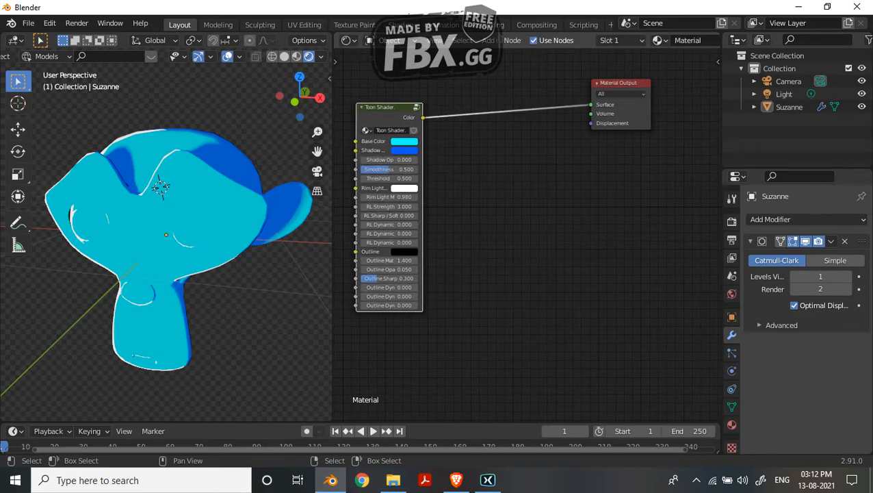
scroll(452, 260, down, 1)
ctrl+right_drag(491, 117, 497, 171)
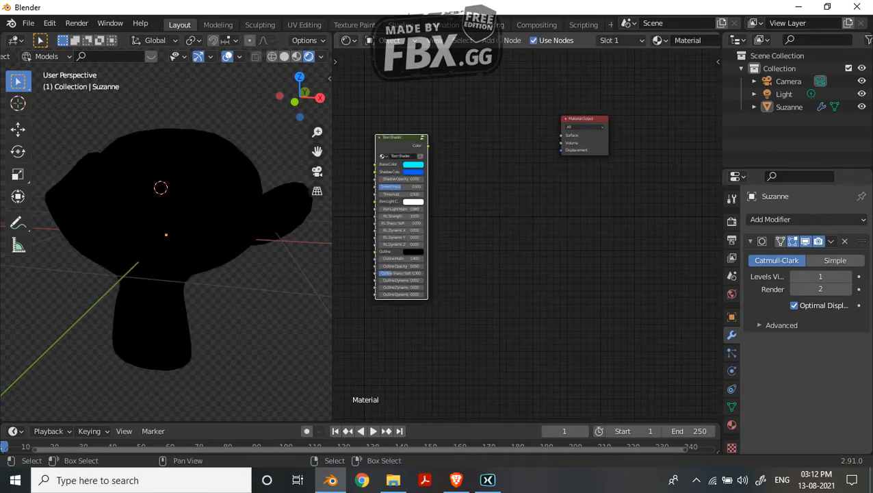
drag(401, 138, 354, 137)
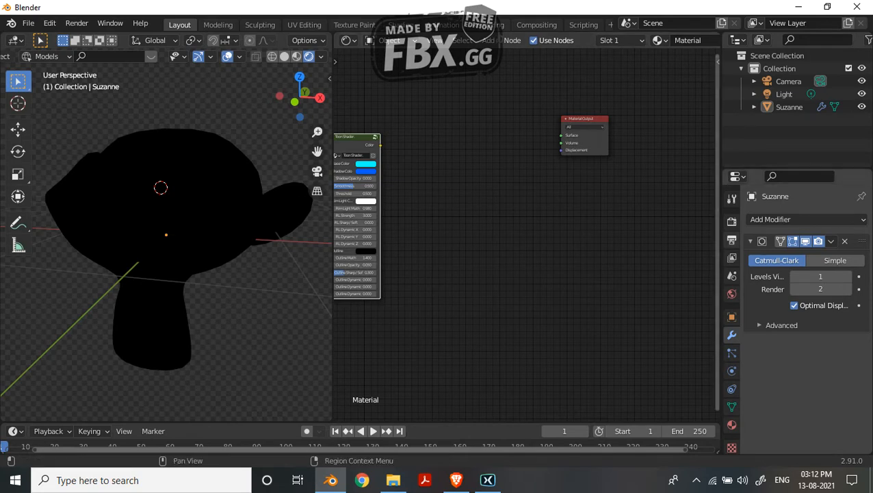
Step: Add an Ambient Occlusion node and connect its Color output to the Material Output's Surface
click(731, 239)
click(731, 257)
key(shift+a)
key(Return)
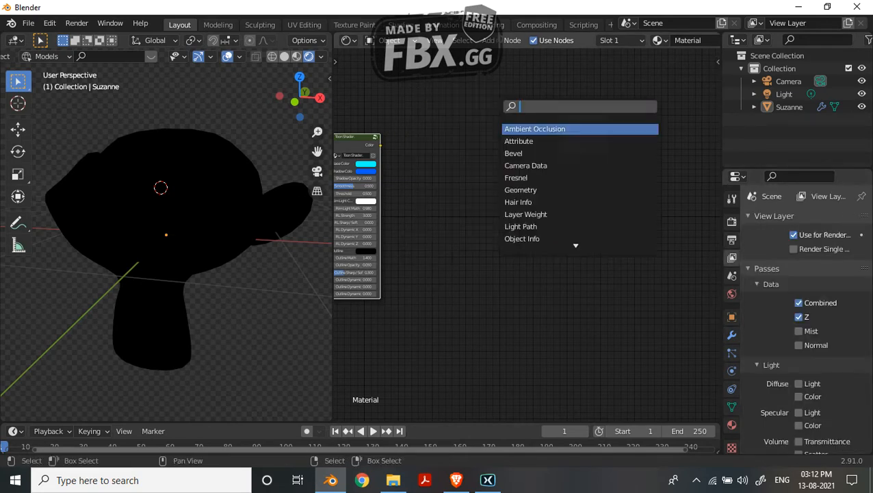
text(am)
key(Return)
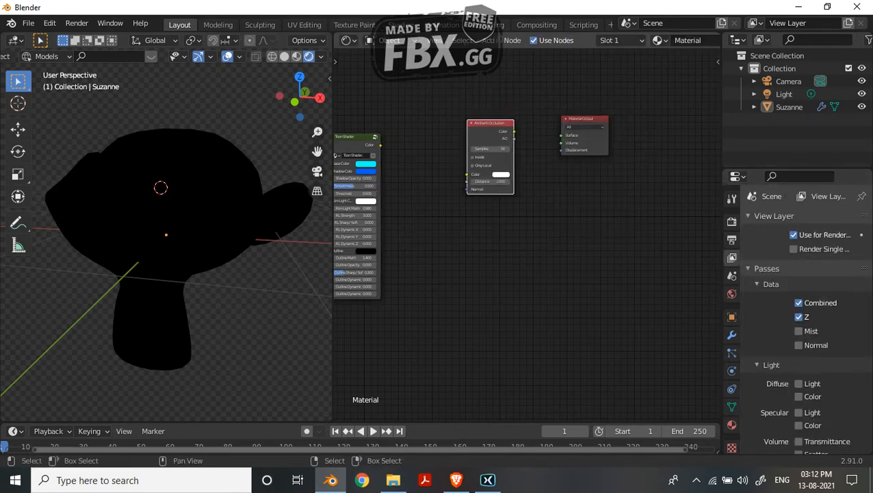
drag(513, 131, 561, 135)
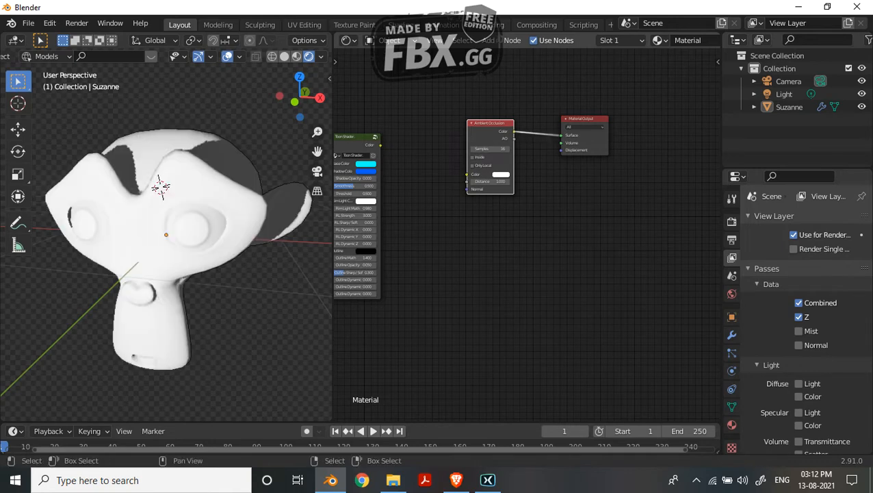
Step: Enable Ambient Occlusion in the scene's Eevee render settings
middle_drag(156, 185, 161, 192)
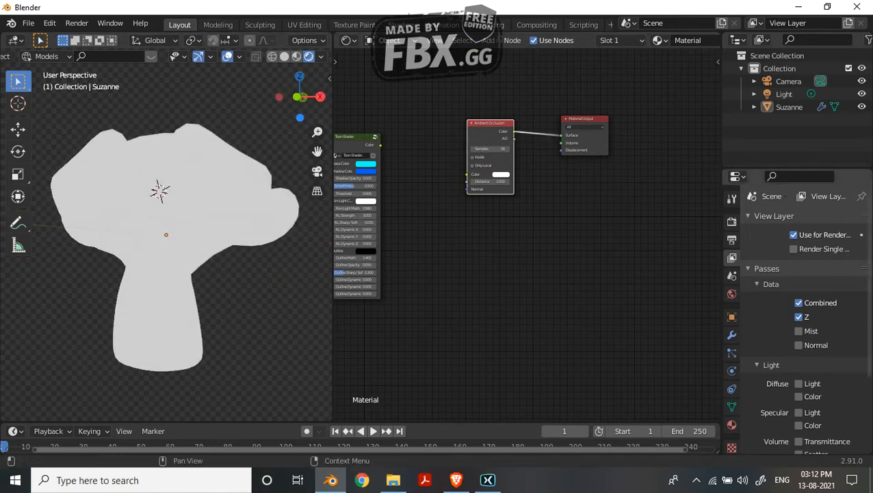
click(732, 221)
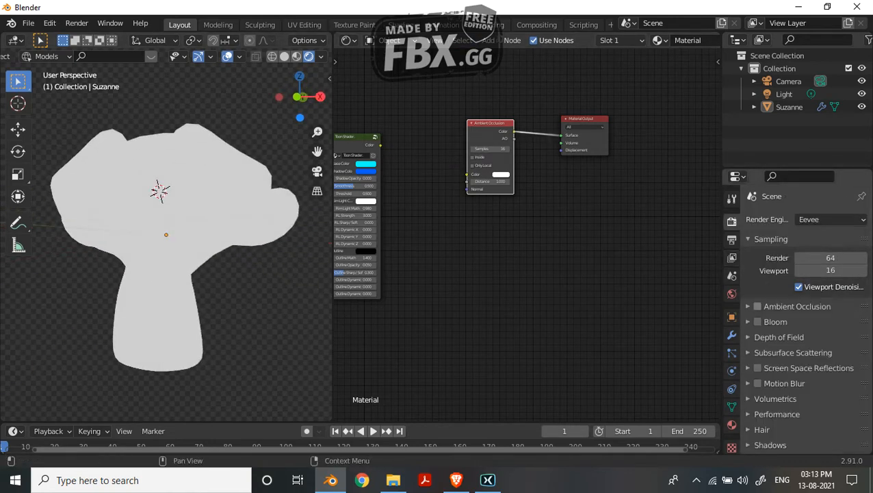
click(758, 306)
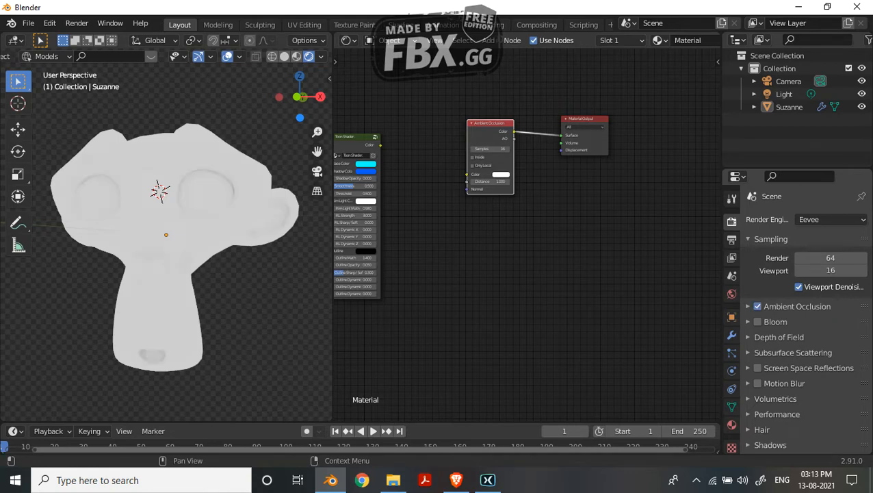
Step: Examine the ambient occlusion shading on Suzanne from several angles, close up around the eyes and underside
scroll(527, 235, up, 3)
scroll(166, 234, down, 1)
middle_drag(166, 219, 141, 236)
scroll(137, 287, up, 3)
scroll(437, 136, up, 2)
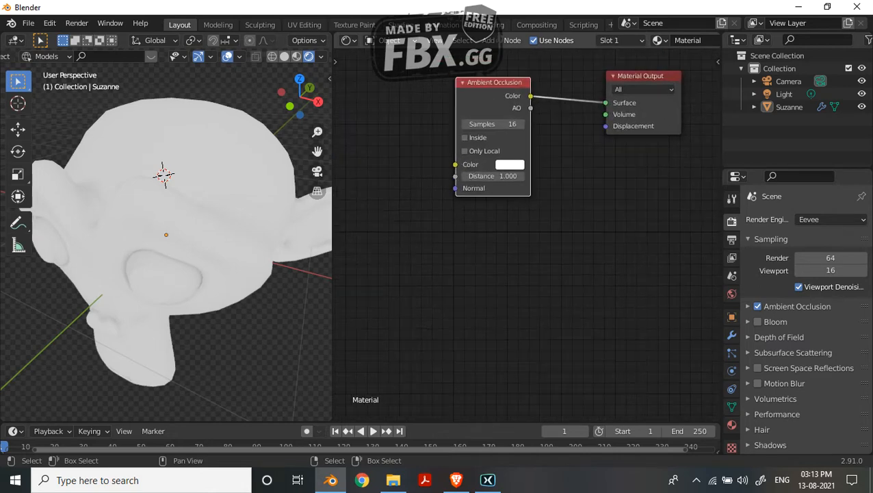
middle_drag(164, 274, 190, 234)
scroll(525, 223, up, 2)
middle_drag(526, 223, 431, 251)
scroll(509, 236, down, 3)
mouse_move(199, 233)
middle_down()
mouse_move(161, 250)
mouse_move(207, 268)
mouse_move(204, 245)
middle_up()
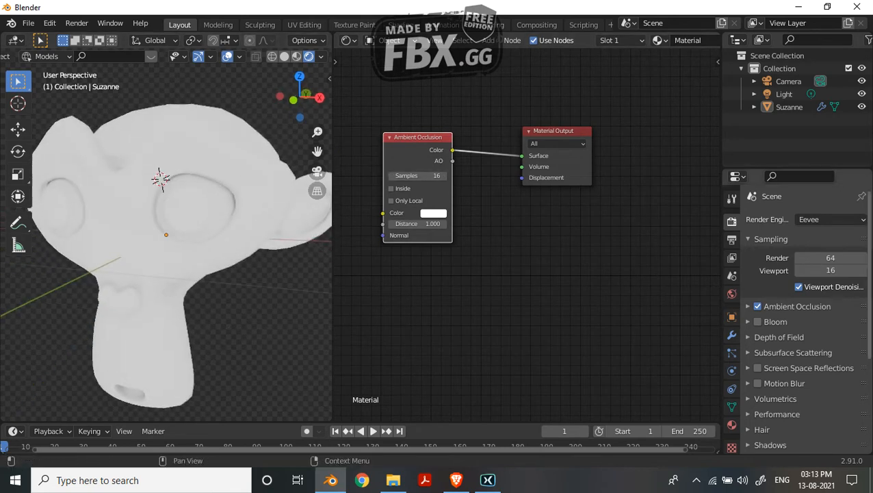
Step: Set the Eevee ambient occlusion distance to 5 m and its factor to 1.00, checking the shading on Suzanne
click(748, 306)
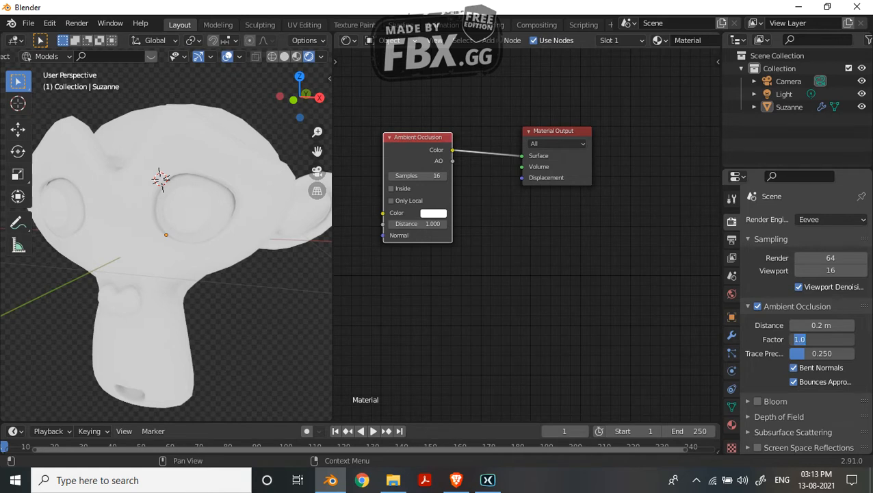
key(Return)
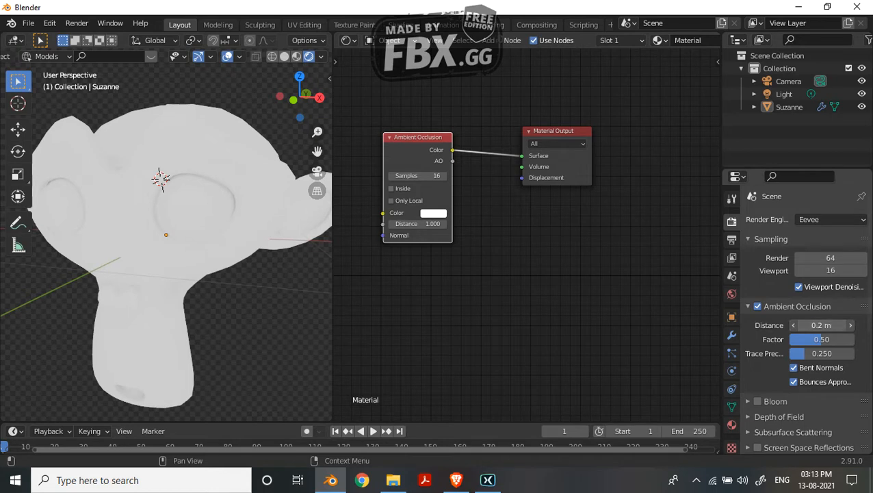
key(Return)
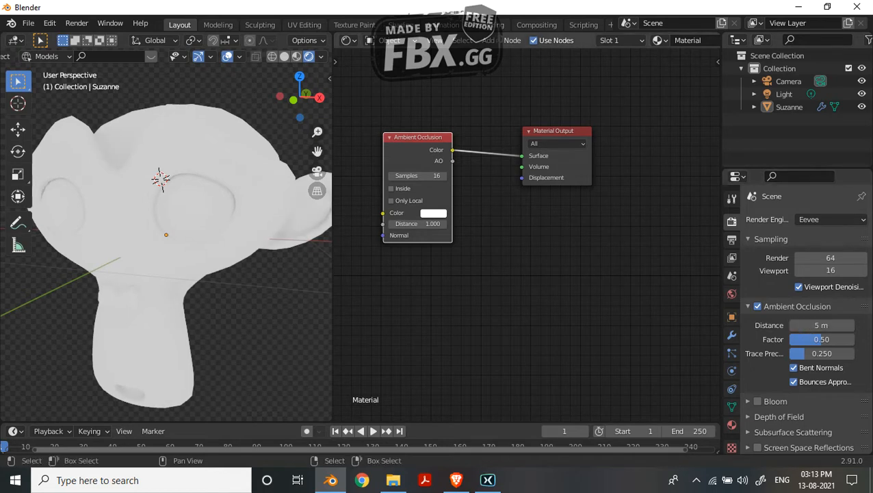
middle_drag(164, 236, 185, 262)
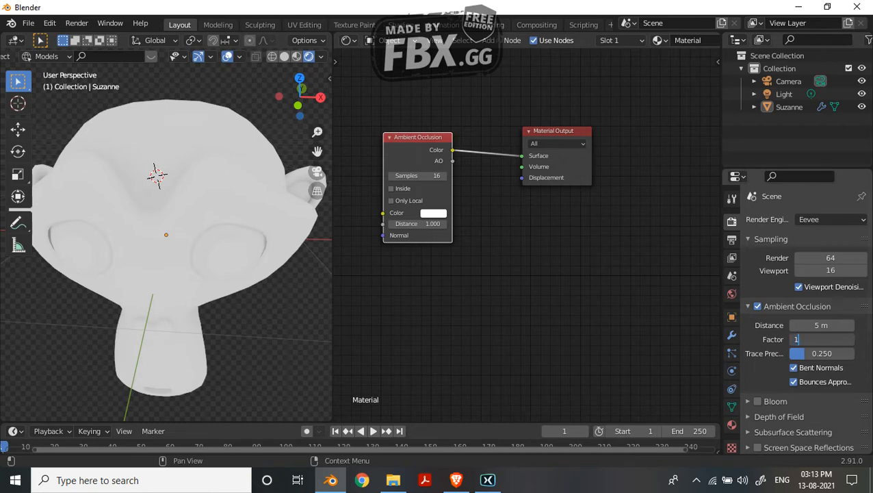
text(10)
key(Return)
middle_drag(156, 176, 166, 182)
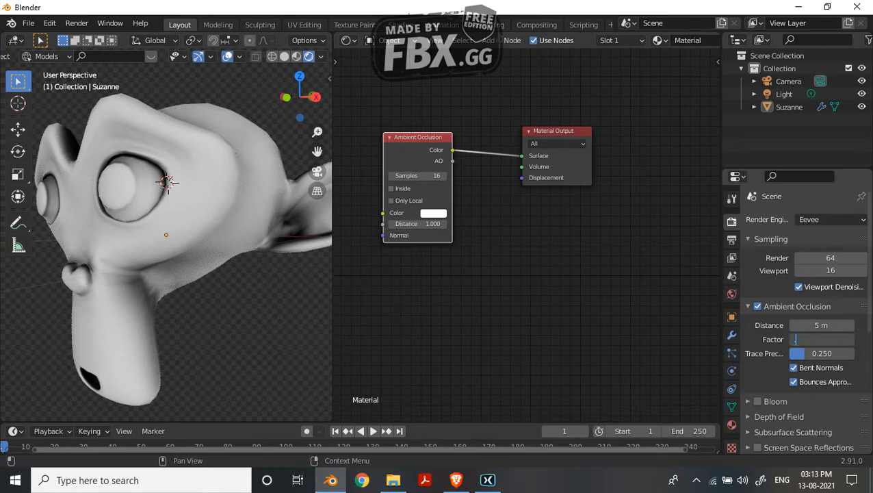
key(Return)
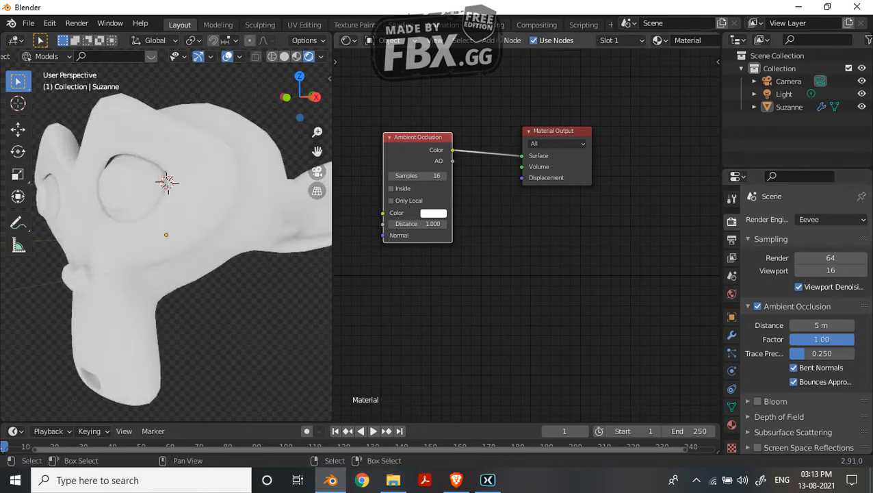
Step: Insert a Math node set to Power between the Ambient Occlusion node's Color output and the Material Output's Surface
scroll(535, 67, up, 2)
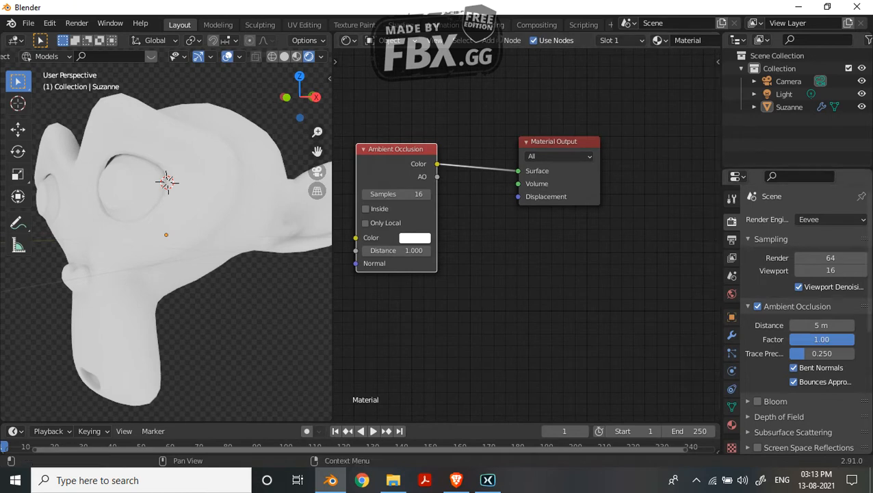
middle_drag(464, 118, 470, 139)
key(shift+a)
click(470, 138)
text(math)
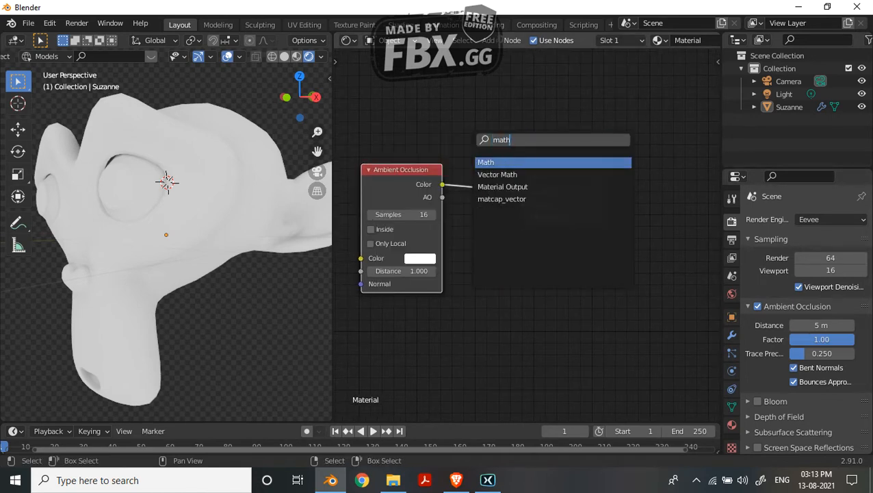
key(Return)
click(472, 148)
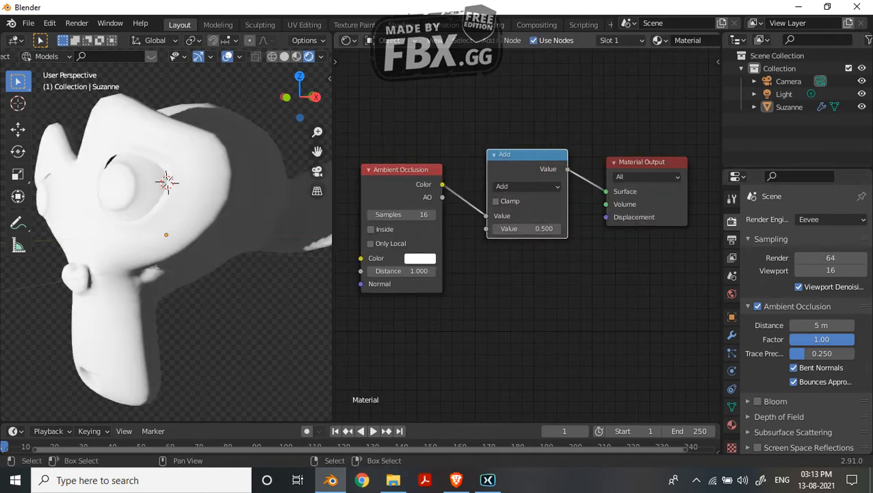
drag(521, 154, 520, 157)
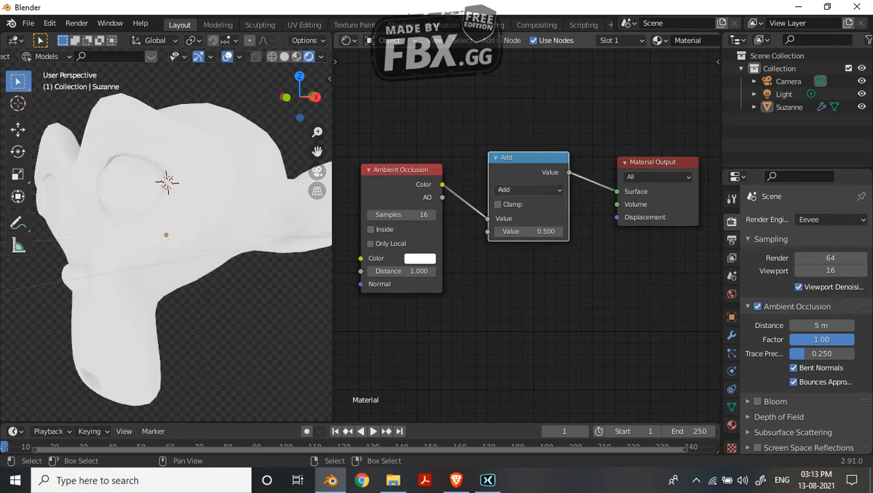
click(528, 189)
click(208, 285)
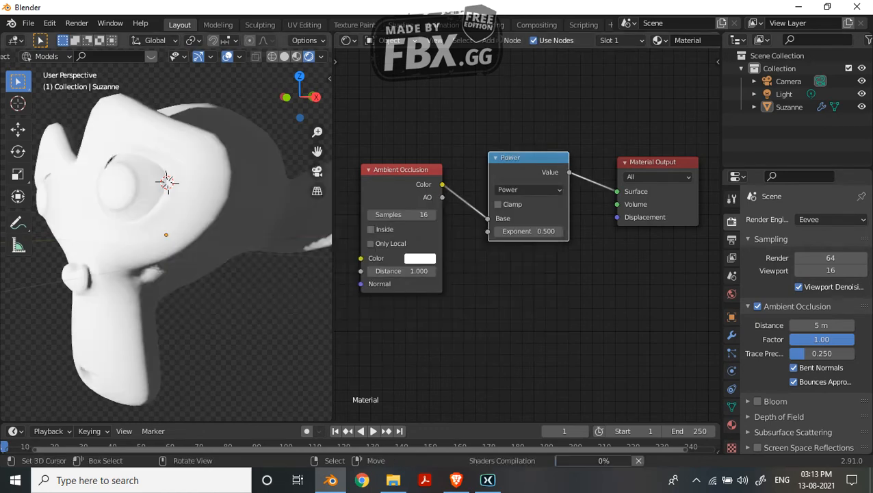
Step: Duplicate the Power node on the Ambient Occlusion Color and combine both Power outputs in a MixRGB node before the Material Output
key(shift+d)
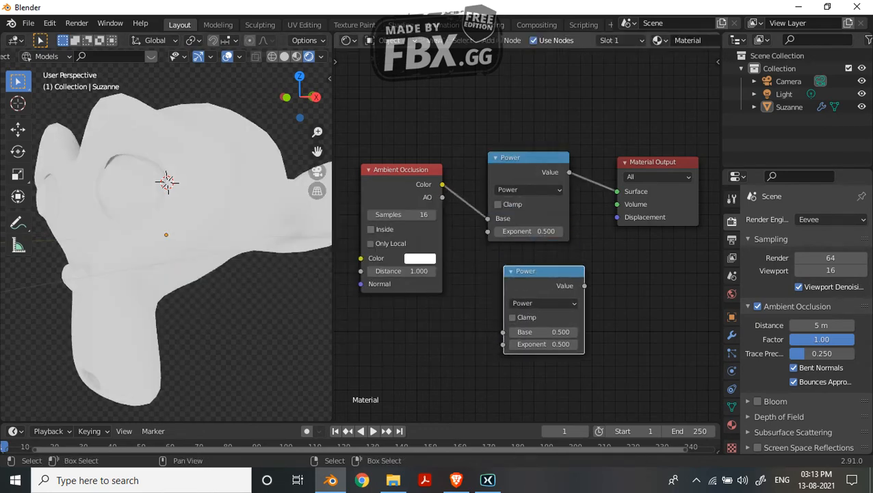
drag(443, 184, 503, 331)
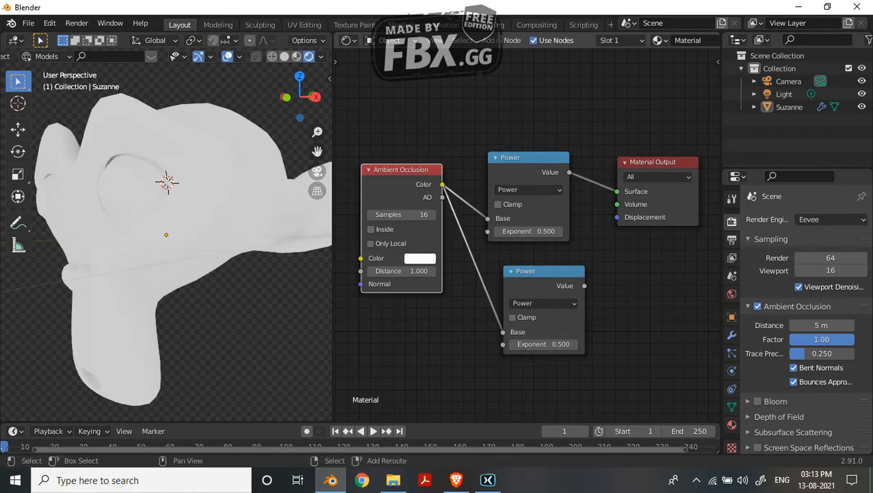
key(shift+a)
text(sm)
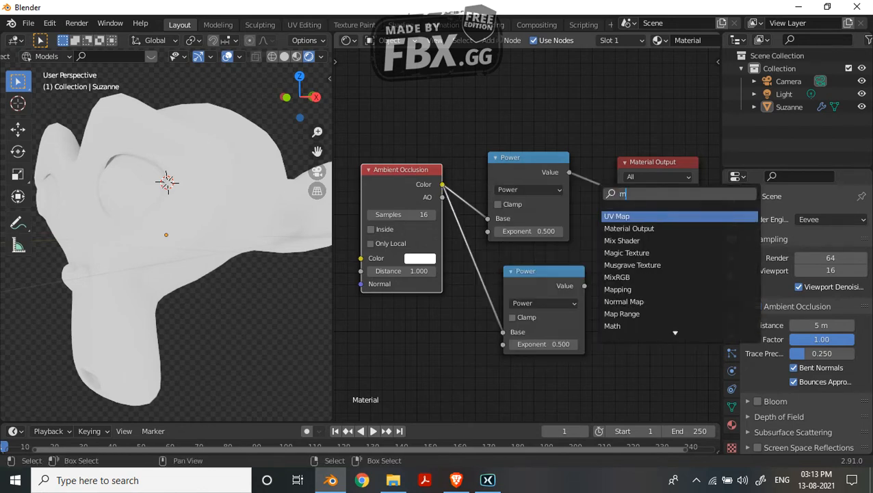
text(ix)
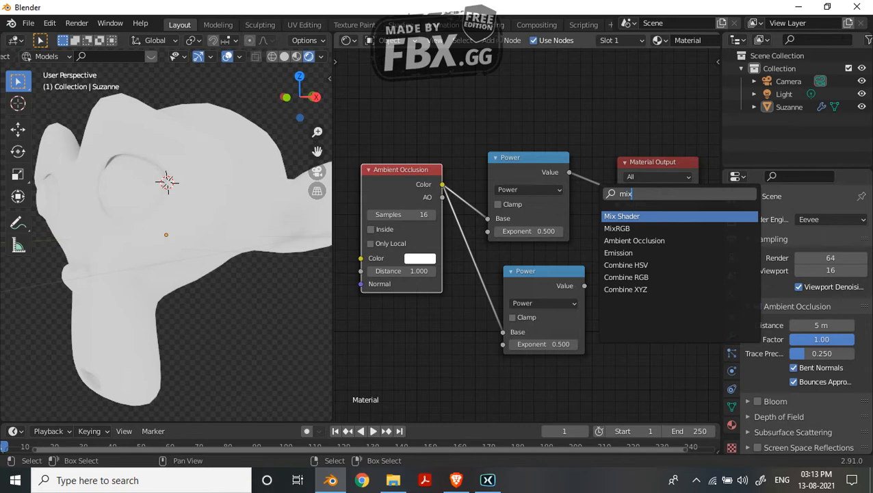
key(Down)
key(Return)
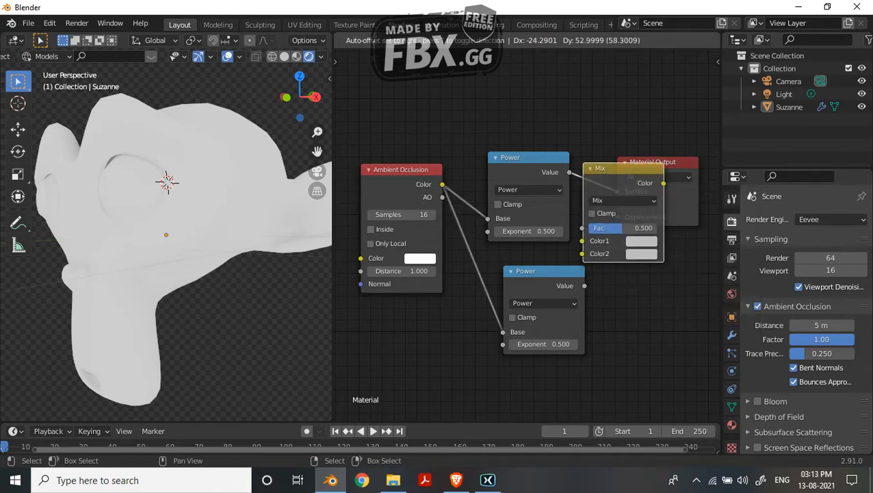
click(585, 166)
drag(584, 286, 615, 254)
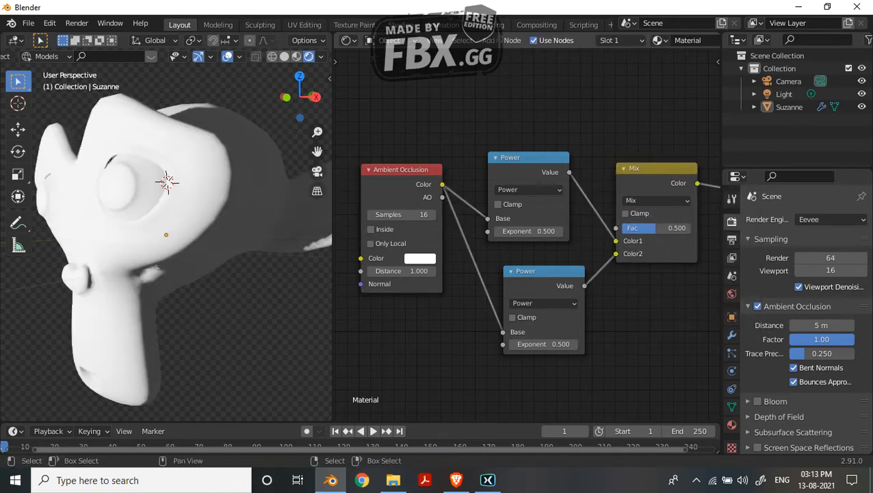
Step: Try to transfer the Ambient Occlusion, Power and Mix nodes into the Toon Shader group, and undo their deletion
middle_drag(615, 256, 556, 246)
scroll(565, 250, down, 3)
scroll(555, 246, down, 3)
drag(448, 201, 429, 213)
scroll(525, 236, down, 2)
drag(403, 146, 606, 300)
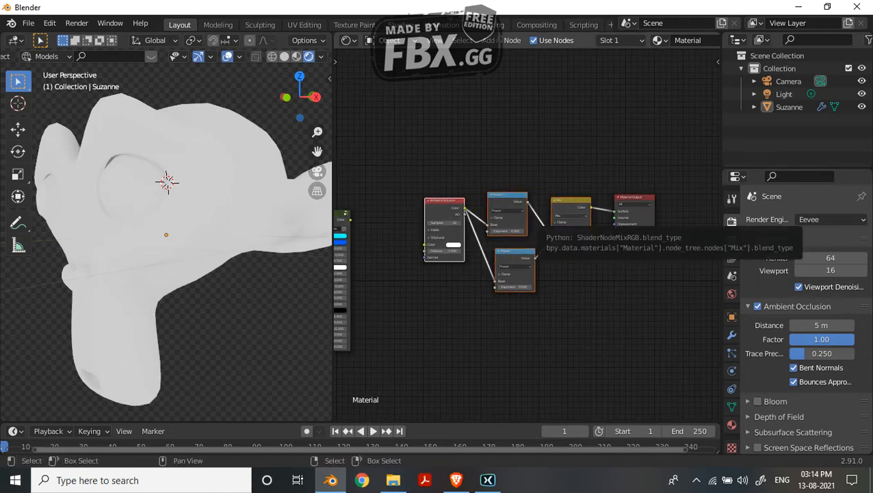
key(x)
key(Tab)
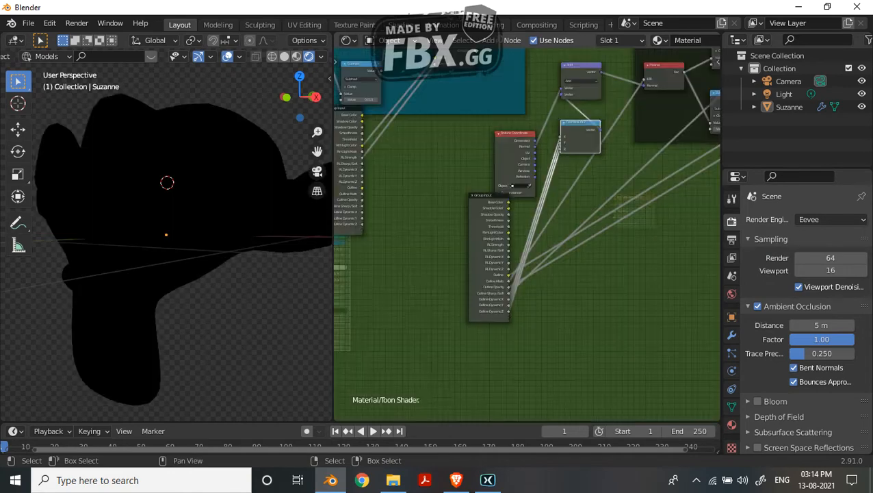
scroll(527, 234, down, 6)
middle_drag(527, 234, 508, 289)
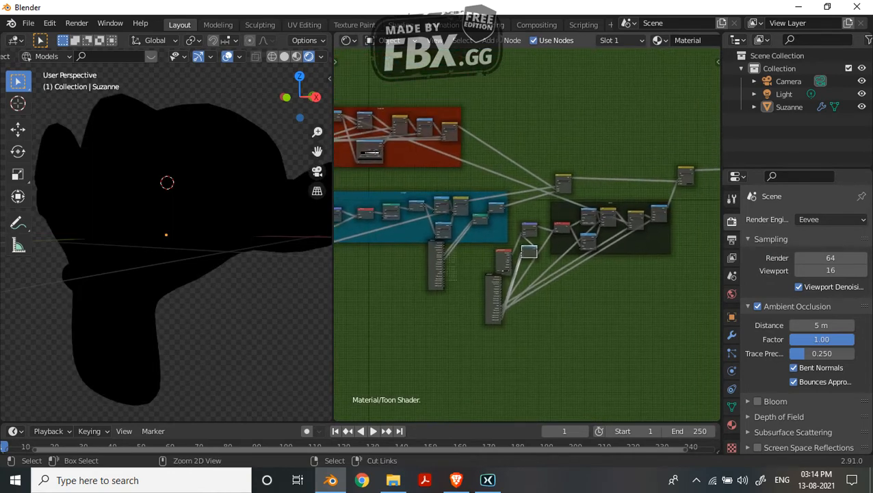
key(ctrl+v)
middle_drag(398, 170, 414, 166)
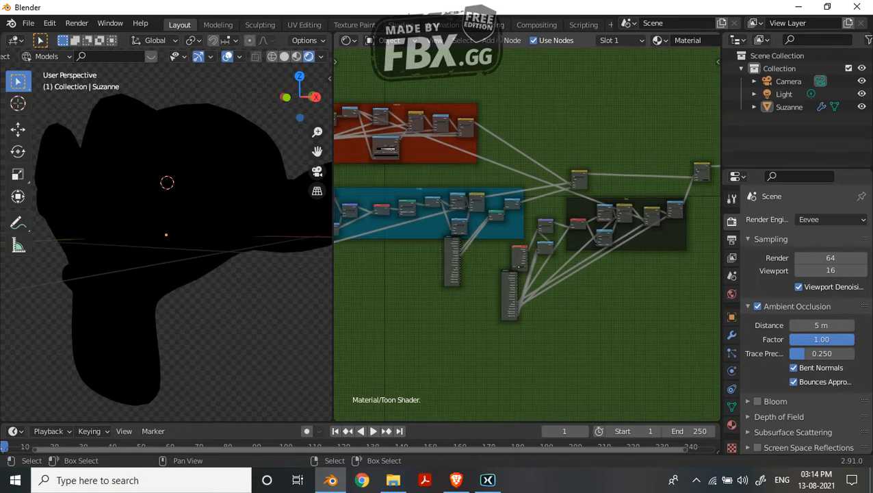
key(ctrl+Tab)
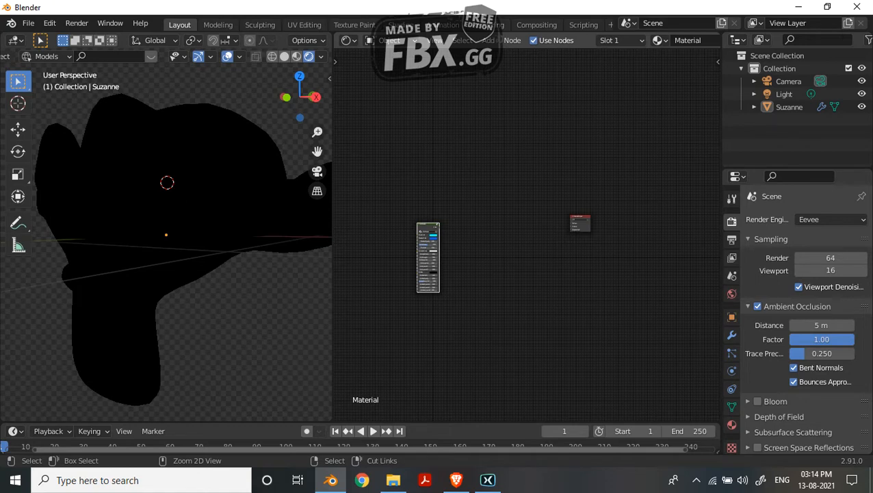
key(ctrl+z)
key(ctrl+z)
Step: Move the Ambient Occlusion, two Power and Mix nodes into the Toon Shader group, placing them below the outline frame
scroll(528, 236, up, 3)
drag(455, 177, 555, 290)
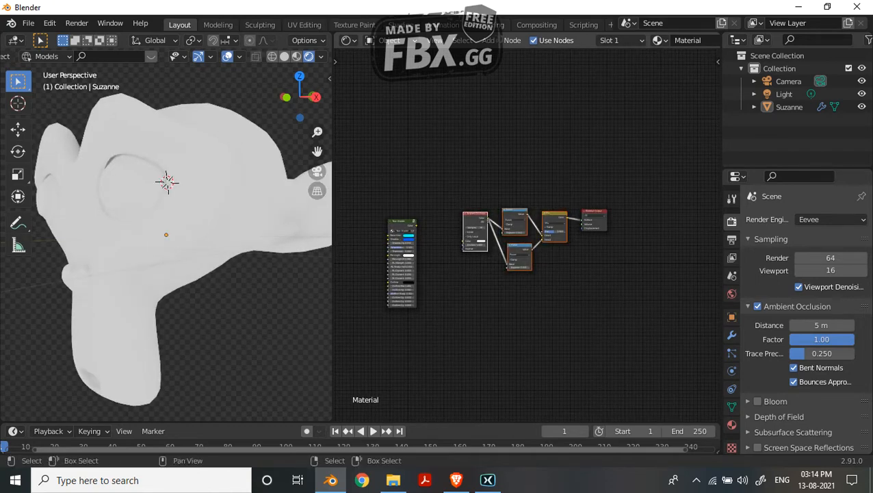
key(Delete)
scroll(526, 231, down, 2)
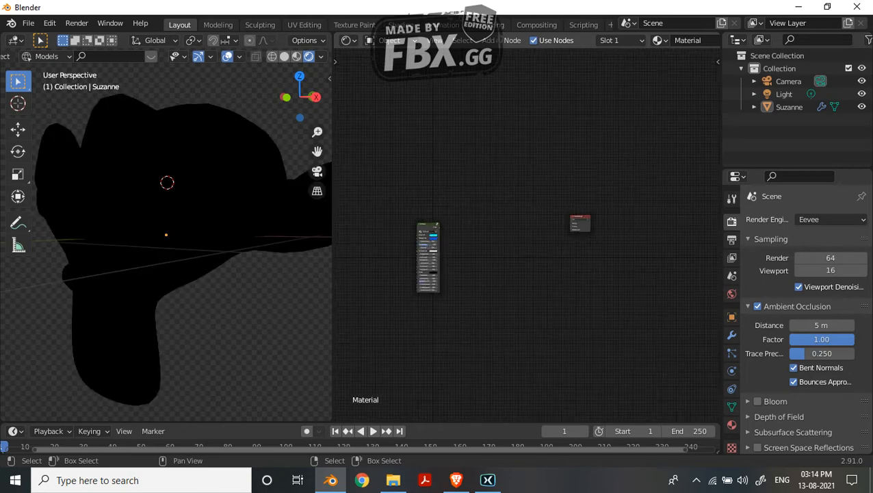
key(Tab)
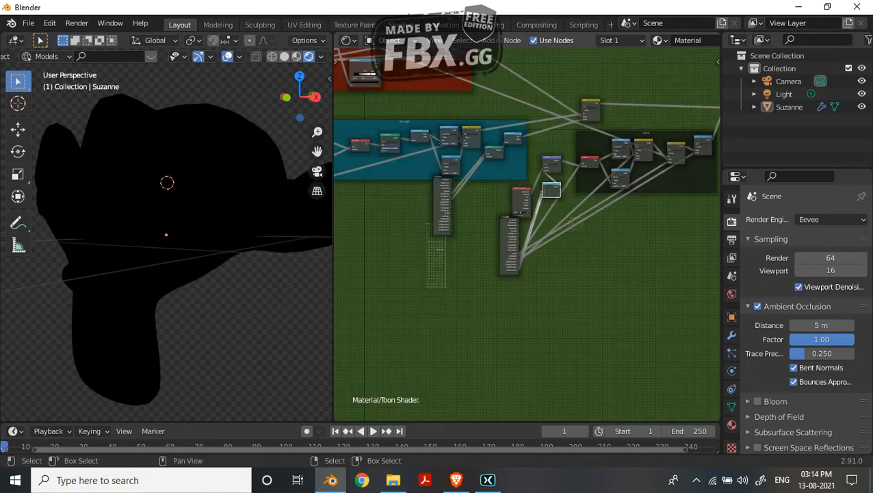
drag(436, 132, 590, 224)
scroll(589, 224, up, 2)
middle_drag(589, 224, 531, 238)
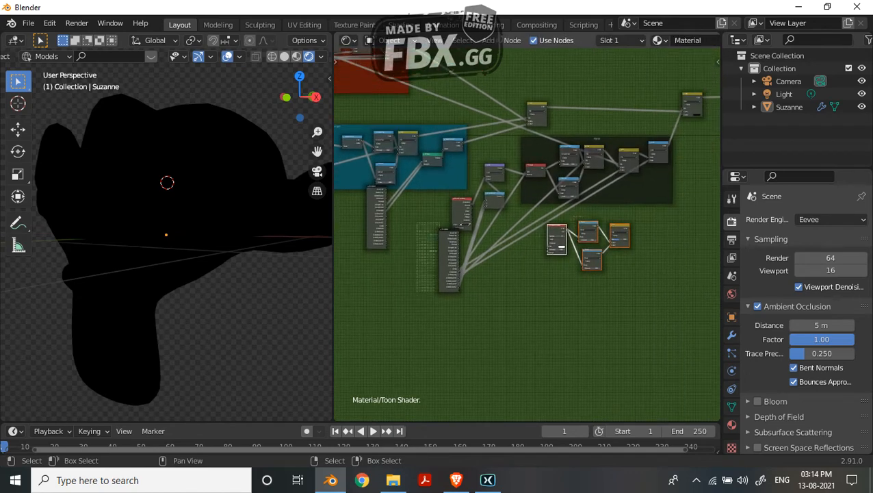
Step: Label the frame around the outline nodes "Outline"
click(545, 193)
key(n)
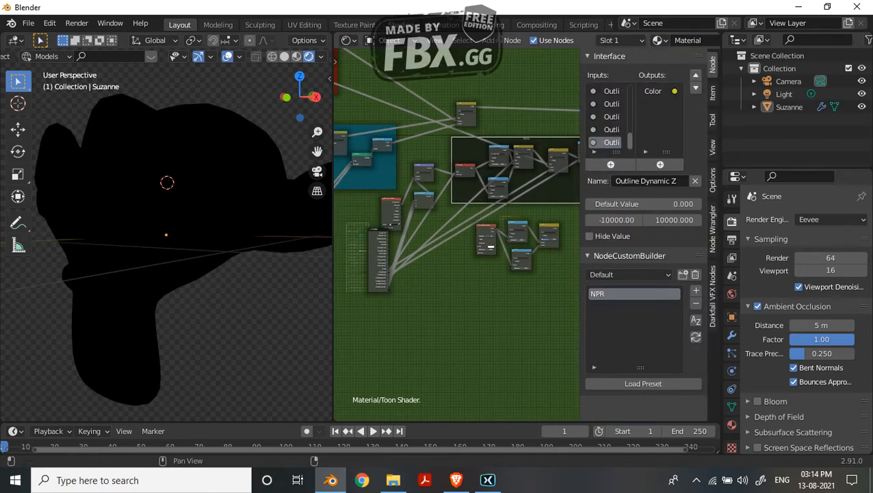
click(712, 94)
click(658, 115)
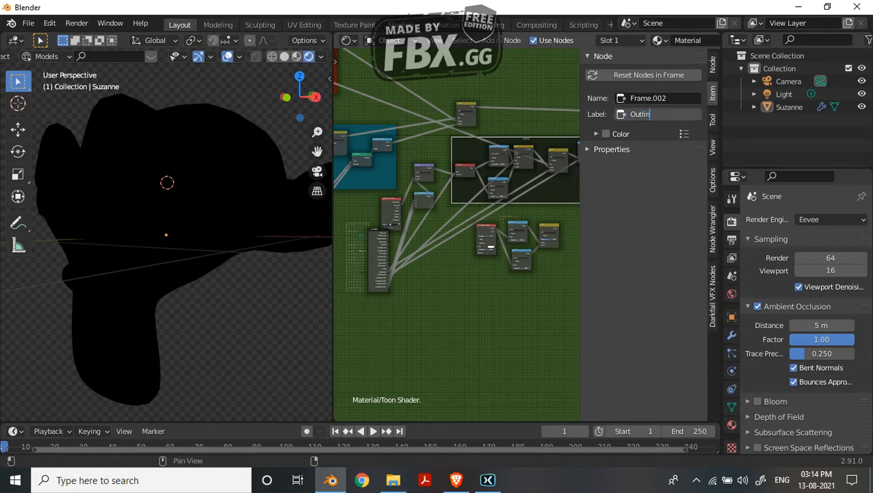
key(Return)
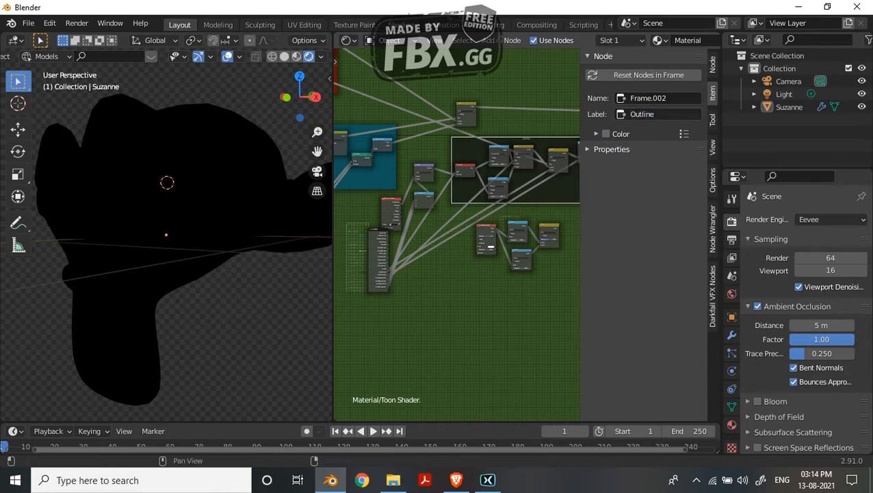
Step: Enable a custom color for the Outline frame and set it to green-teal with H 0.455, S 1.000 and V 1.000
click(712, 64)
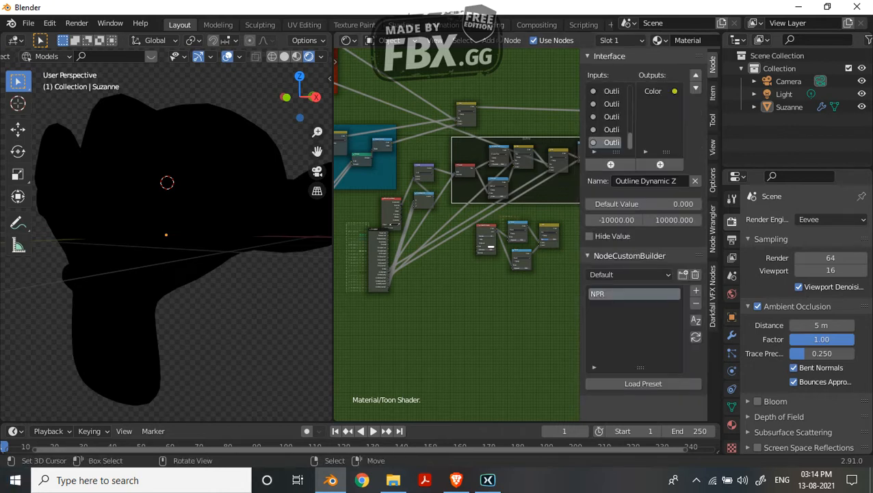
click(713, 93)
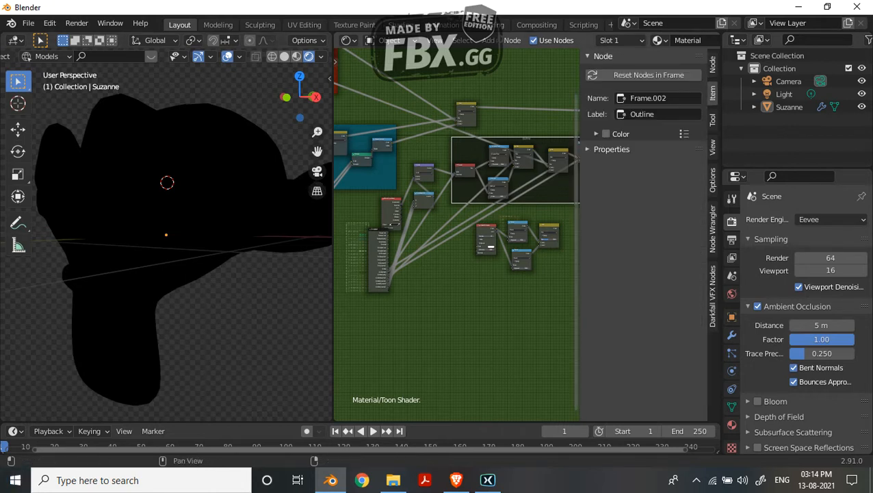
click(606, 134)
click(597, 134)
click(634, 153)
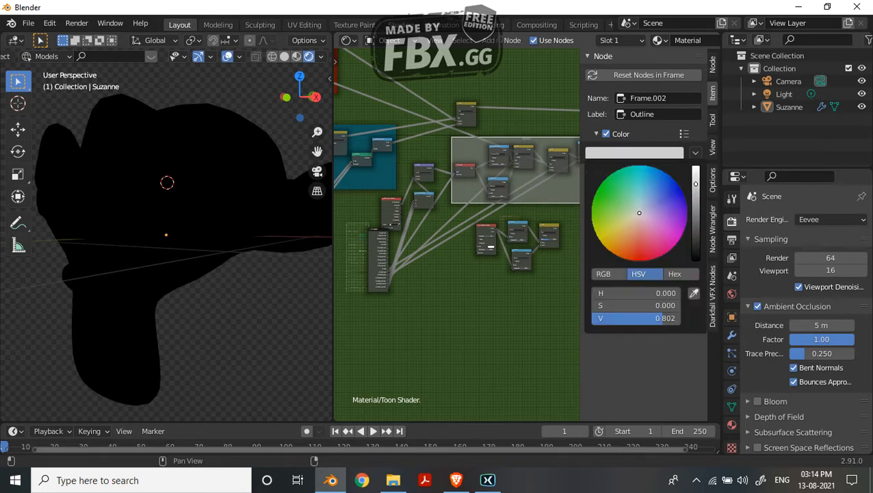
click(634, 153)
mouse_move(695, 183)
mouse_down()
mouse_move(696, 260)
mouse_move(696, 167)
mouse_up()
click(675, 181)
click(626, 166)
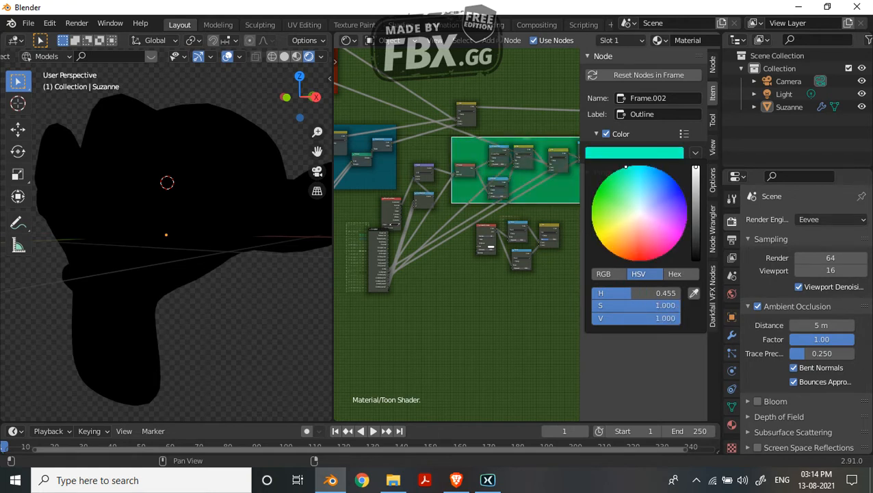
Step: Change the Outline frame's custom color to bright red
drag(632, 165, 592, 204)
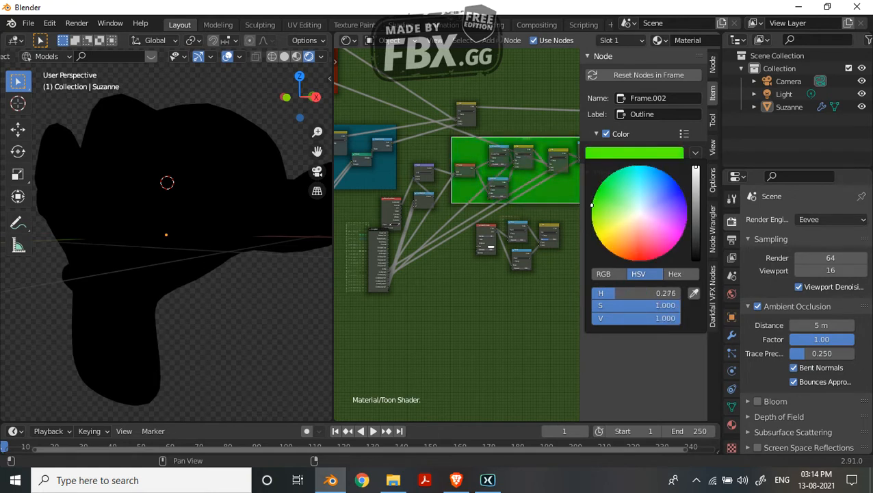
scroll(457, 235, down, 3)
middle_drag(444, 229, 364, 257)
click(633, 152)
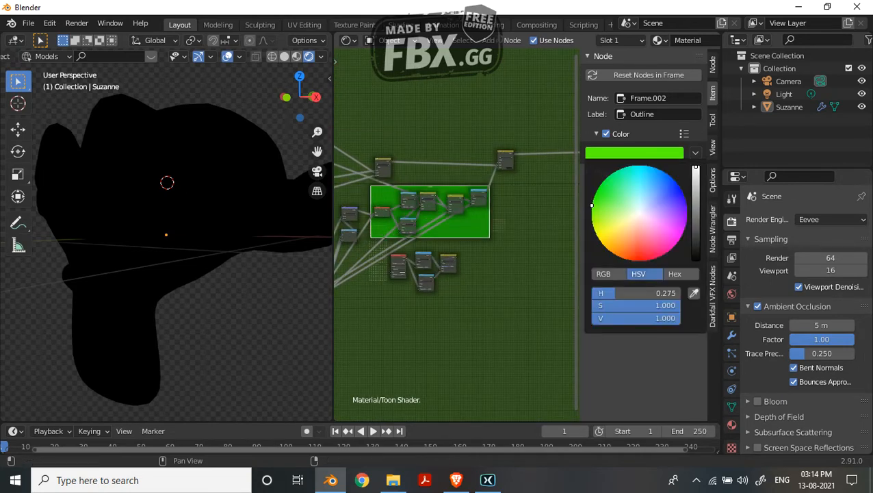
drag(592, 204, 631, 260)
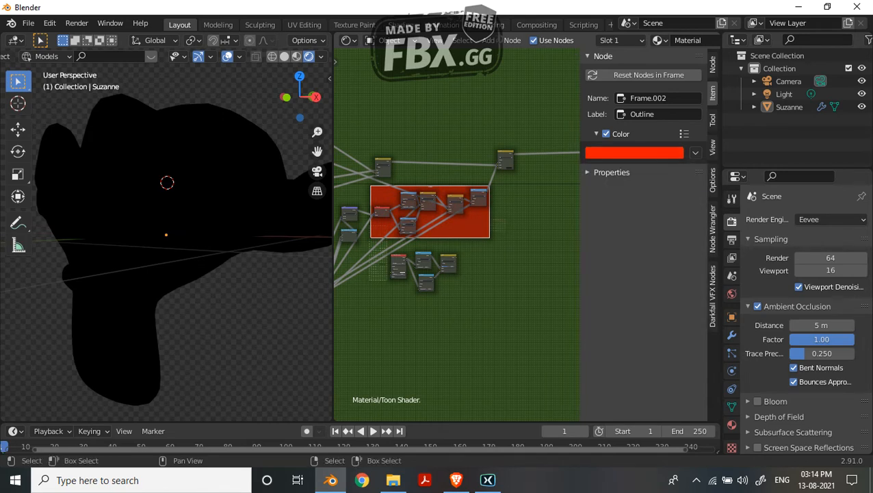
Step: Change the Base Color frame's custom color to blue with H 0.521, S 1.000 and V 0.802
middle_drag(444, 274, 389, 268)
scroll(457, 235, up, 4)
middle_drag(383, 226, 578, 327)
click(479, 202)
click(635, 153)
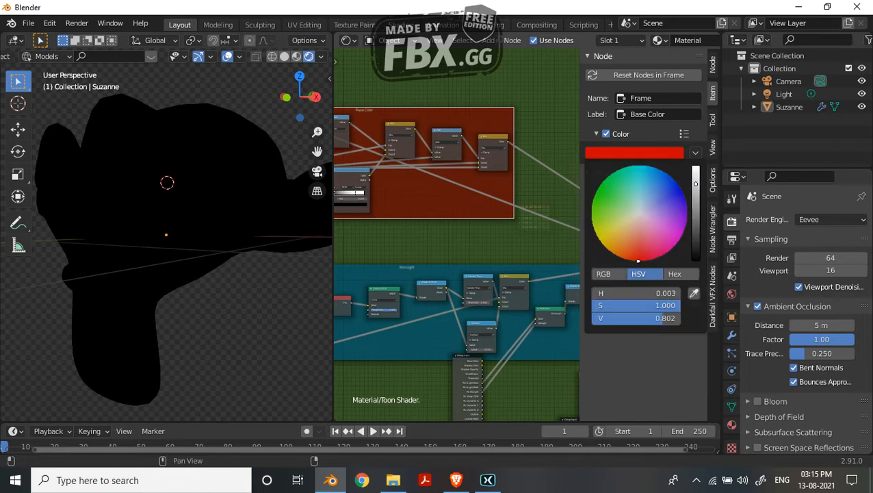
mouse_move(642, 167)
mouse_down()
mouse_move(639, 195)
mouse_move(646, 165)
mouse_up()
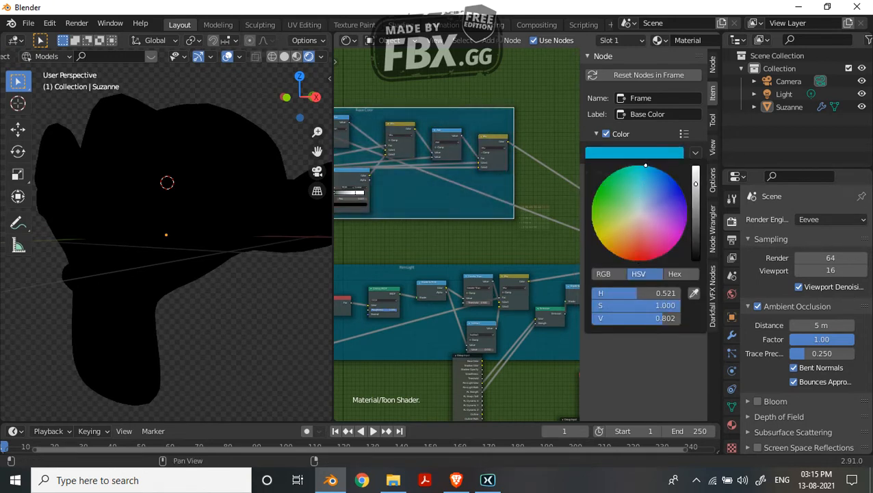
Step: Change the Rim Light frame's custom color to bright green
click(410, 270)
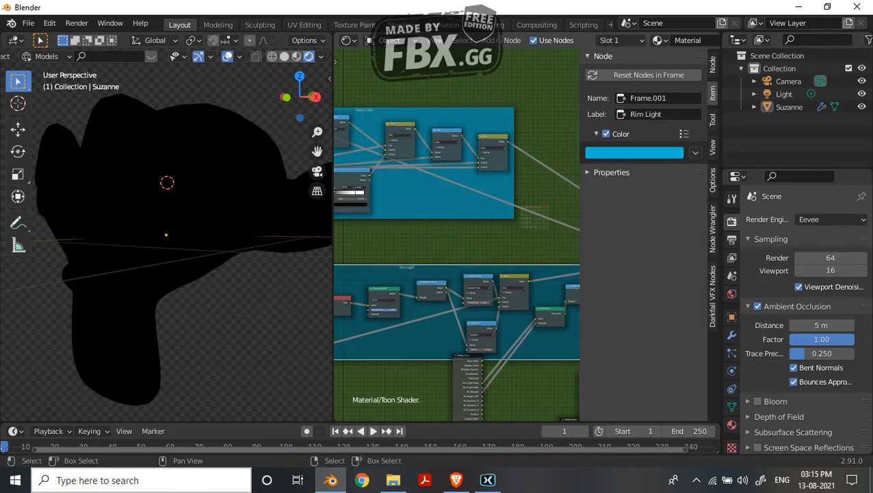
click(633, 153)
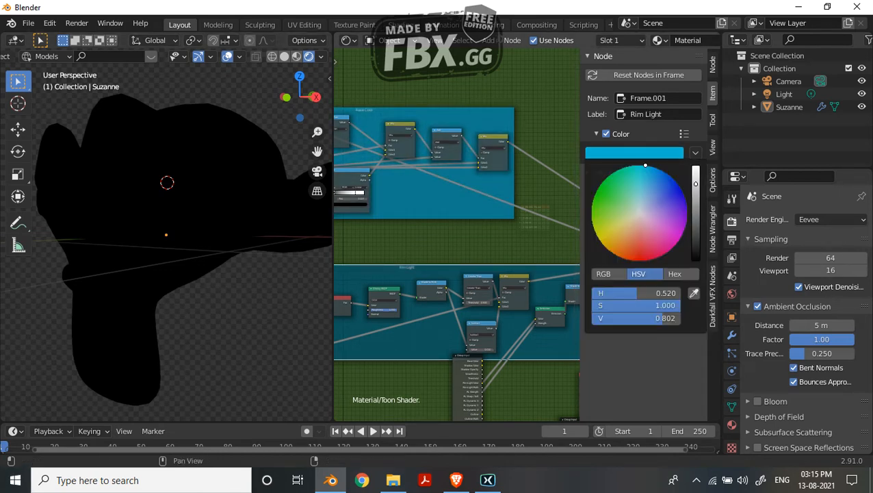
drag(696, 183, 696, 168)
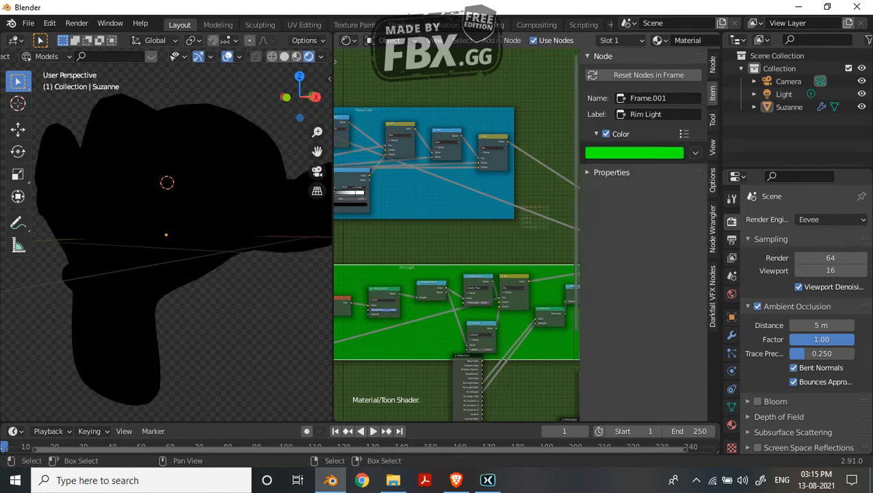
Step: Move the Ambient Occlusion, two Power and Mix nodes to the right of the Outline frame
scroll(451, 236, down, 3)
middle_drag(534, 257, 343, 205)
middle_drag(541, 205, 355, 241)
scroll(541, 212, up, 6)
middle_drag(456, 288, 408, 307)
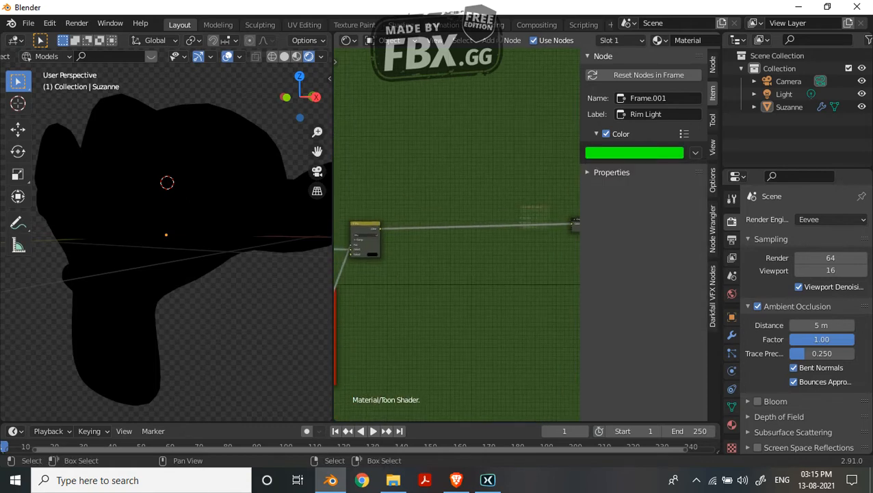
scroll(456, 287, down, 4)
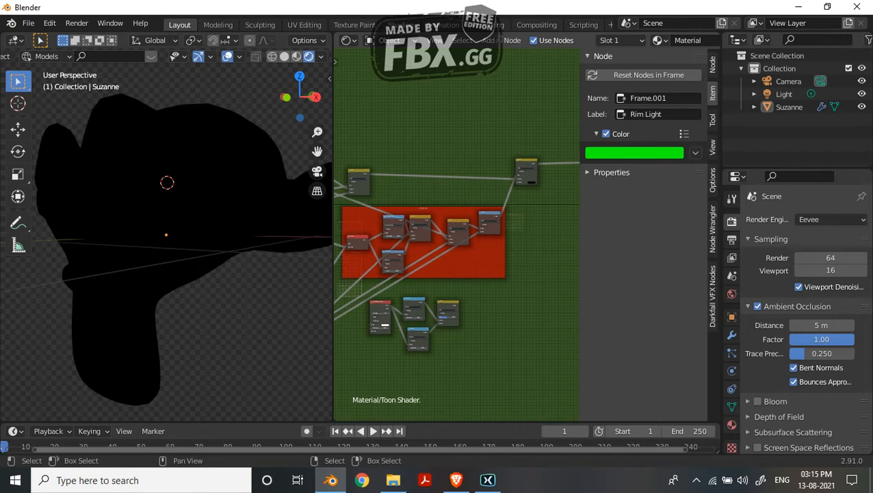
drag(375, 294, 457, 348)
key(g)
click(610, 253)
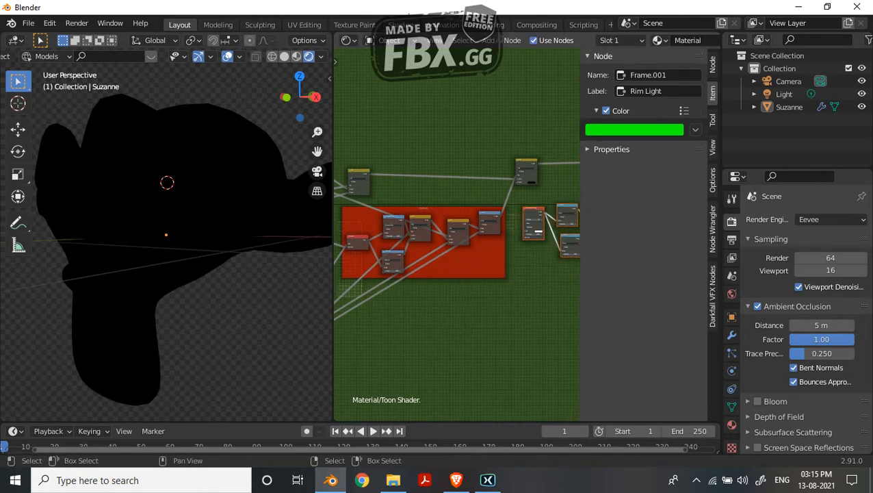
Step: Duplicate the final Mix node and insert the copy into its output link, above the ambient occlusion nodes
middle_drag(561, 232, 339, 269)
scroll(455, 233, up, 6)
middle_drag(403, 260, 539, 297)
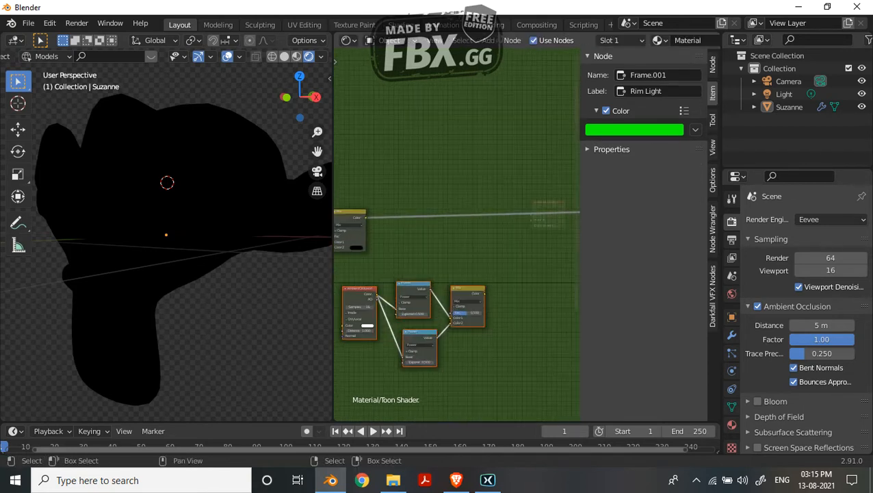
click(350, 217)
key(shift+d)
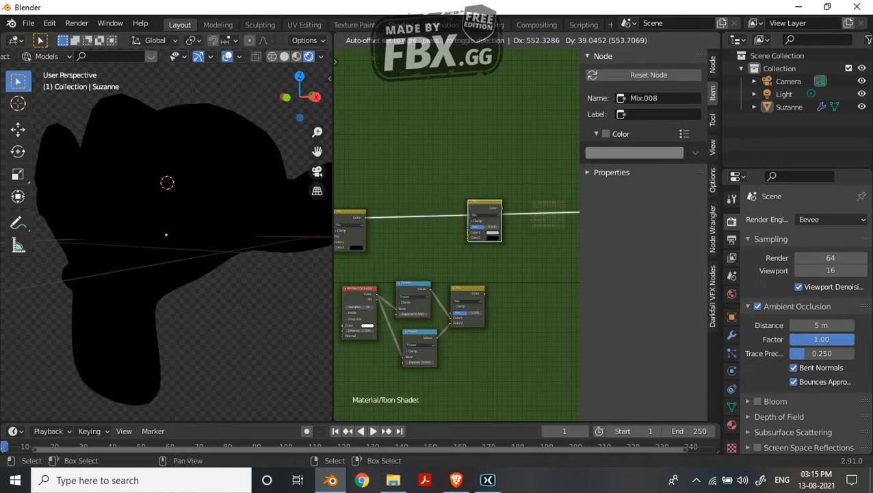
click(437, 236)
Step: Connect the ambient occlusion Mix output to the new Mix node's Fac and set its Color2 to gray with V 0.383
scroll(437, 236, up, 1)
drag(492, 308, 490, 280)
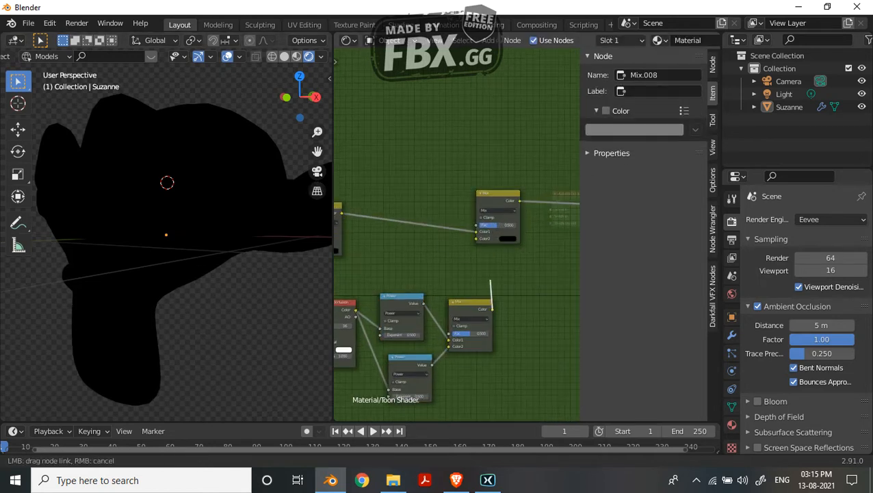
drag(478, 230, 476, 224)
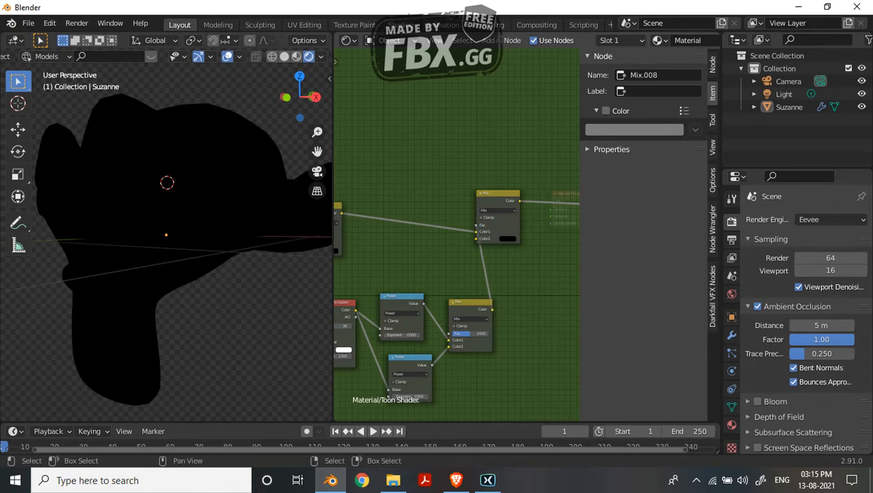
middle_drag(468, 253, 446, 224)
scroll(446, 223, up, 3)
click(497, 204)
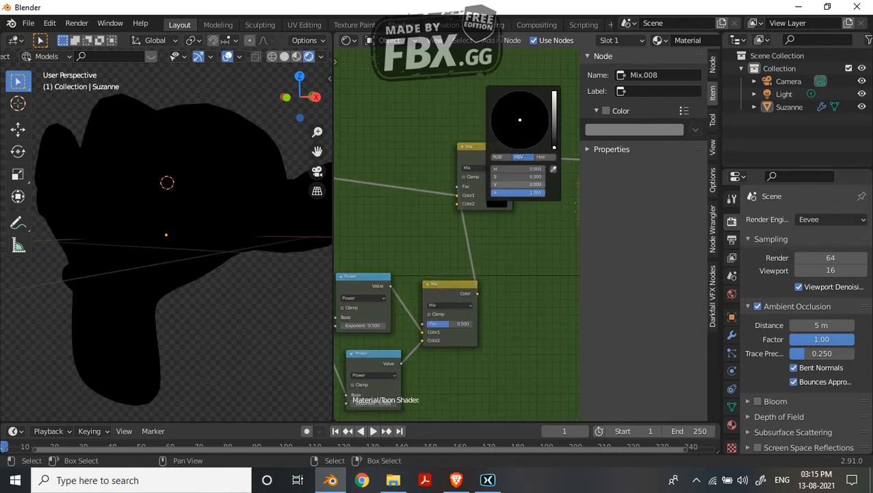
click(554, 126)
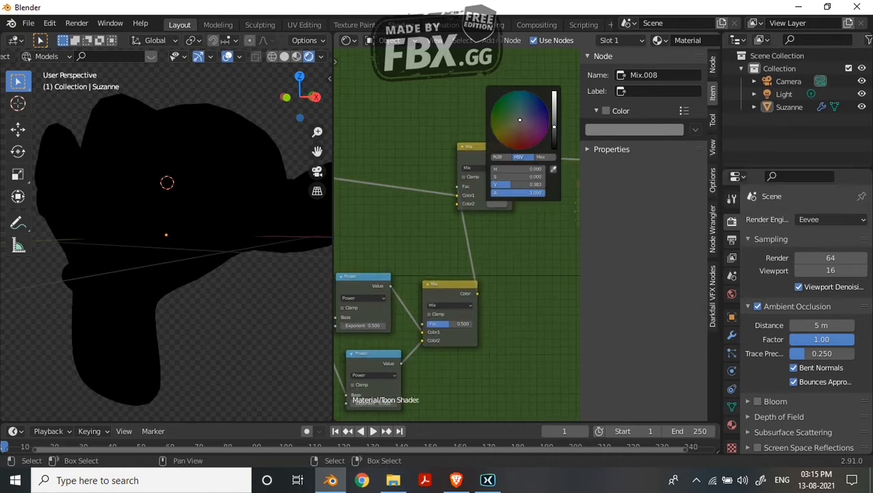
Step: Duplicate the Group Input node and place the copy below the lower right part of the Outline frame
scroll(457, 233, down, 1)
scroll(411, 246, down, 1)
middle_drag(404, 260, 525, 223)
scroll(274, 236, down, 3)
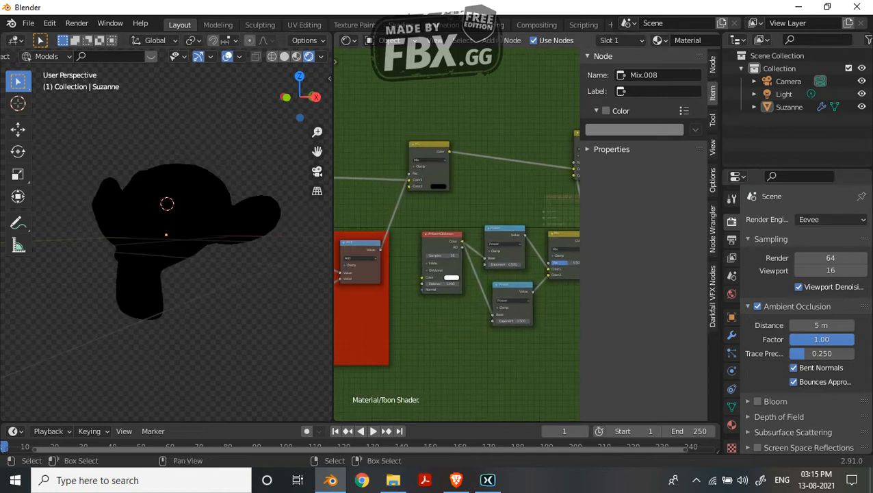
scroll(411, 240, down, 1)
middle_drag(396, 267, 429, 237)
scroll(457, 240, down, 4)
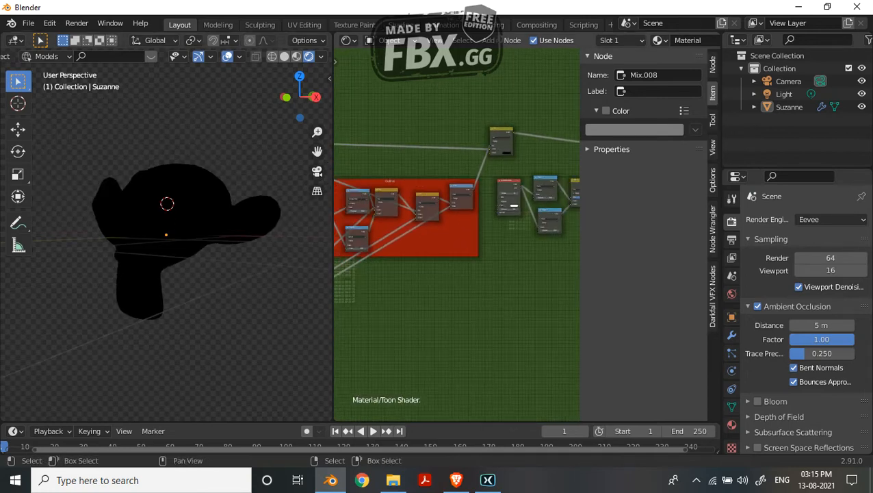
scroll(456, 236, down, 4)
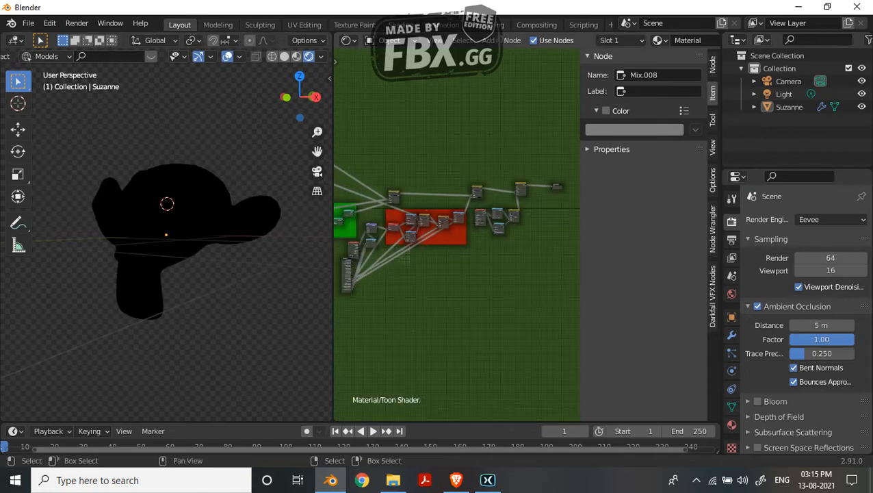
click(347, 275)
key(shift+d)
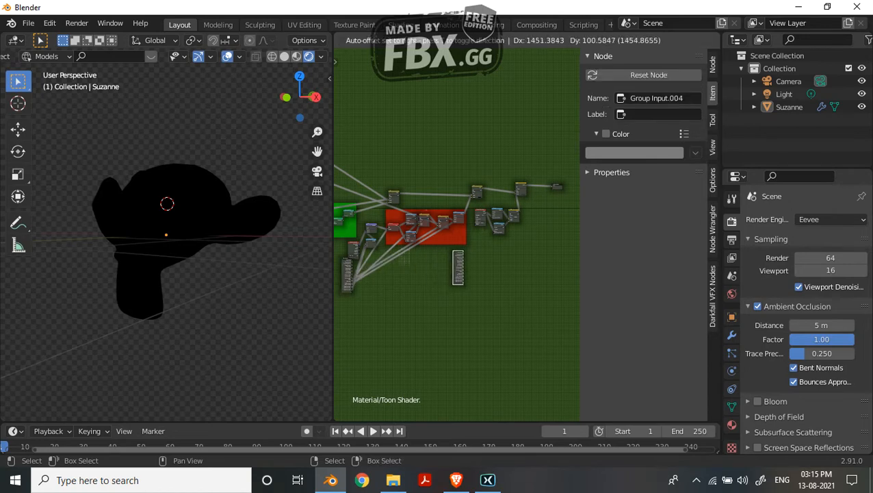
click(453, 267)
scroll(458, 236, up, 2)
scroll(457, 236, up, 5)
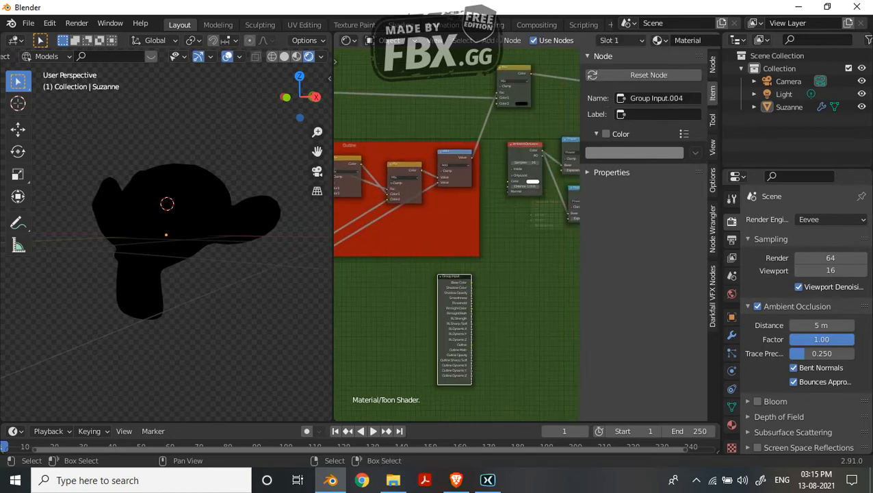
Step: Expose the new Mix node's Color2 as a group input on the duplicated Group Input node
scroll(457, 236, down, 1)
middle_drag(493, 213, 393, 264)
scroll(457, 236, down, 5)
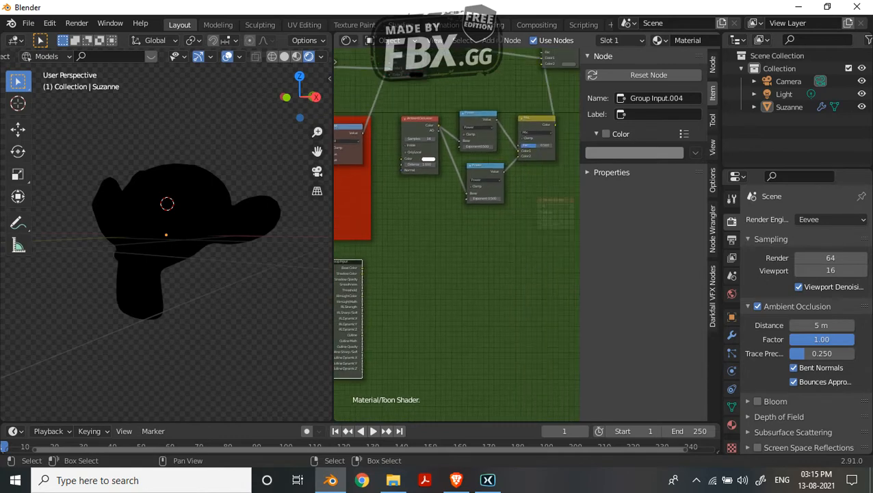
drag(524, 100, 381, 341)
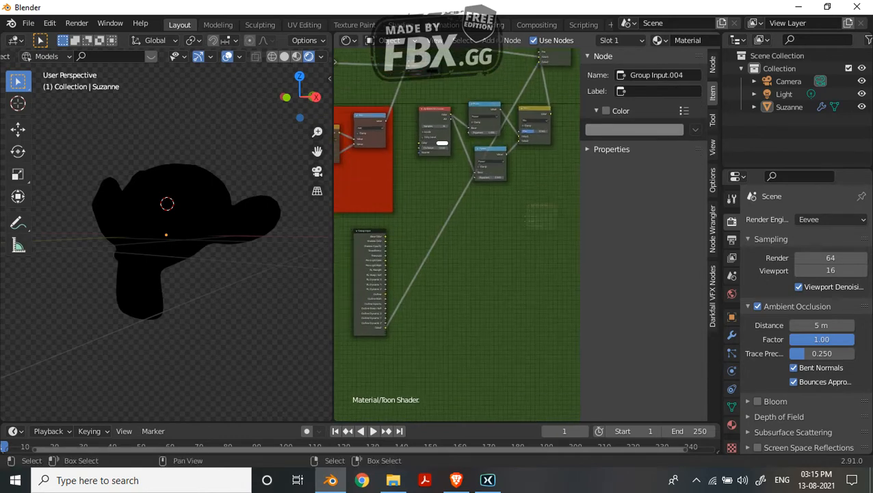
Step: Expose the first Power node's Exponent as a group input and link the second Power node's Exponent to it
scroll(381, 321, up, 3)
scroll(456, 234, down, 1)
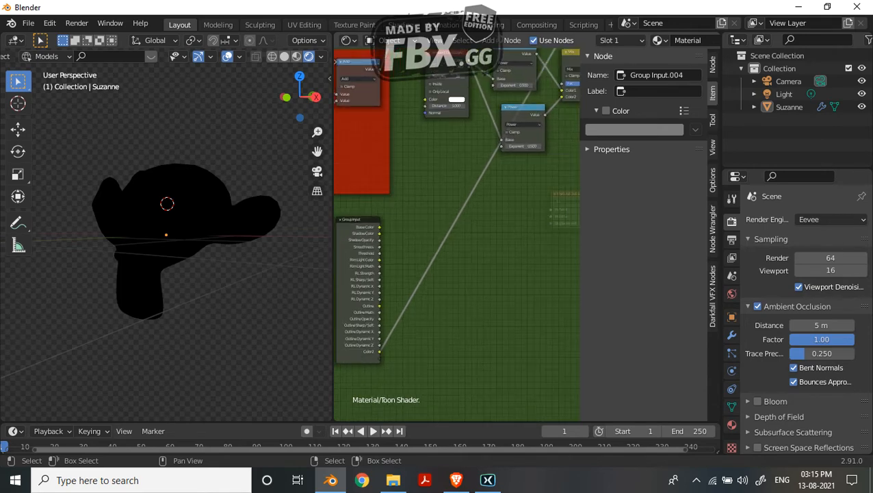
drag(494, 85, 381, 357)
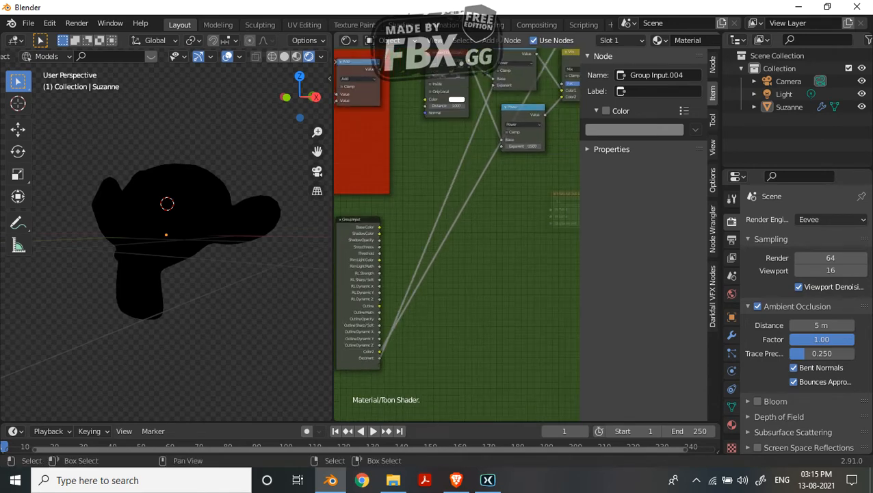
drag(502, 145, 380, 358)
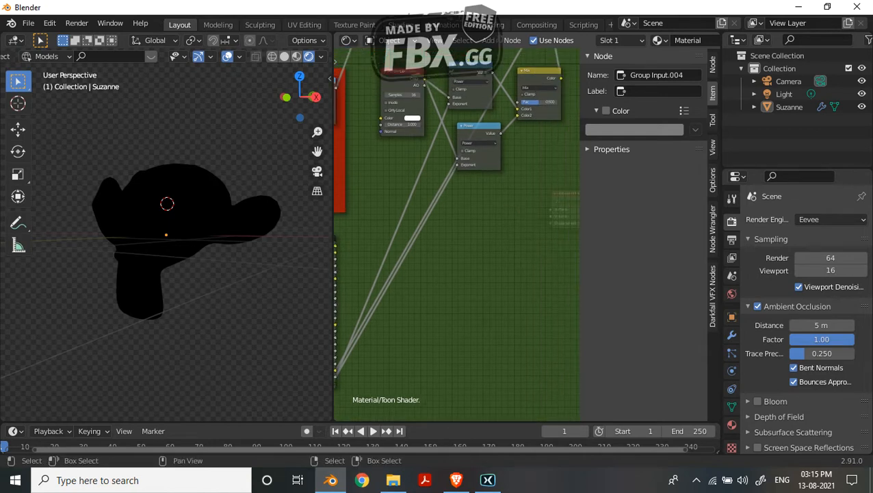
Step: Expose the Fac of the Mix node that blends the two Power nodes as a group input
drag(517, 102, 433, 302)
middle_drag(432, 302, 476, 262)
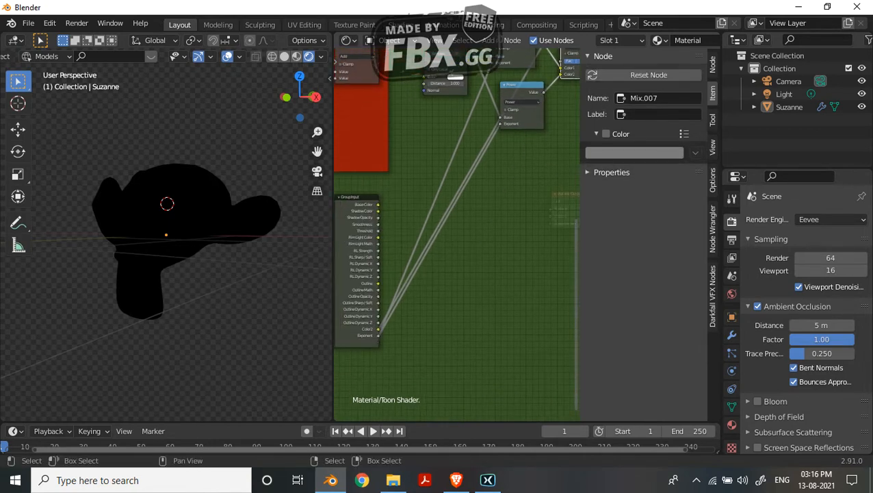
drag(560, 61, 378, 341)
Step: Rename the Color2 group input to "Ambient Occlusion Color"
key(n)
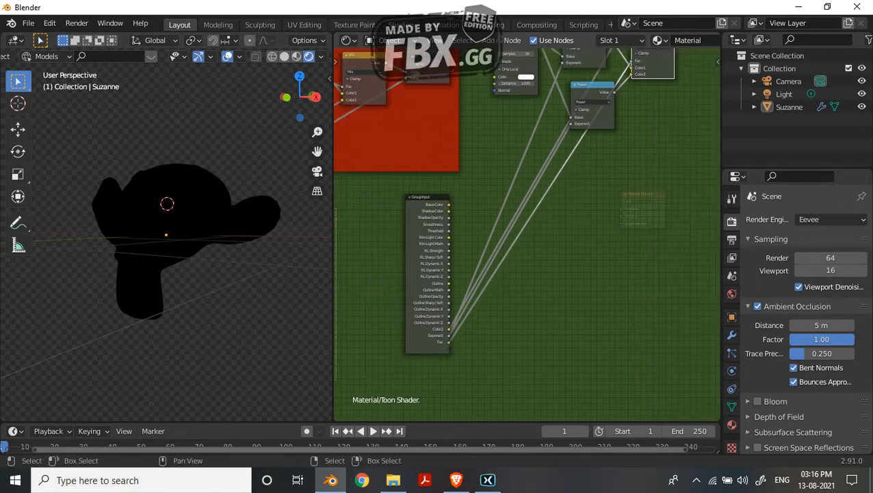
scroll(527, 234, up, 2)
key(n)
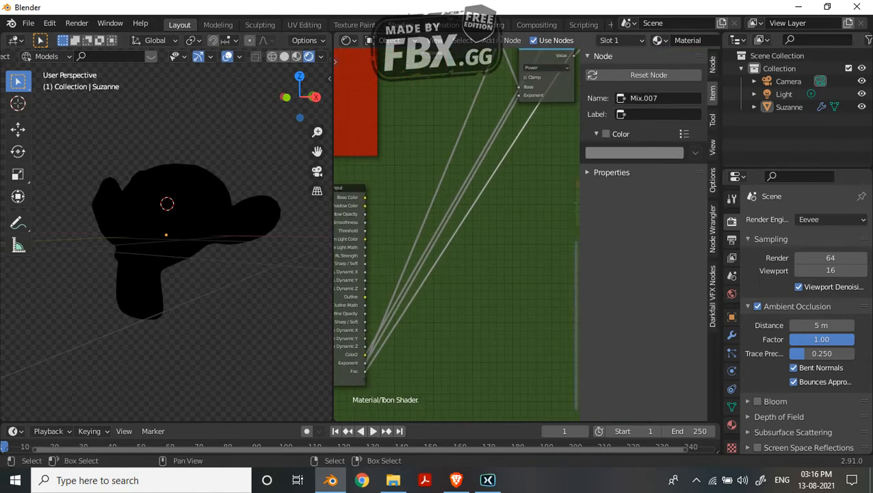
click(712, 65)
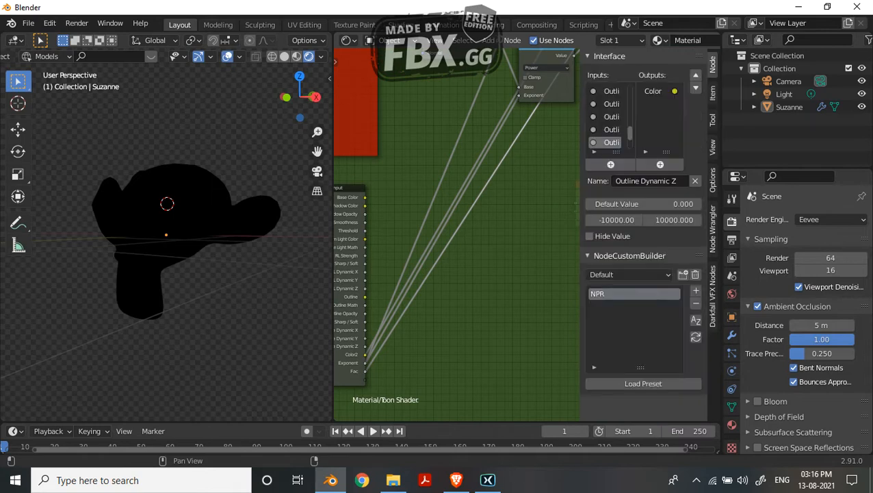
click(611, 129)
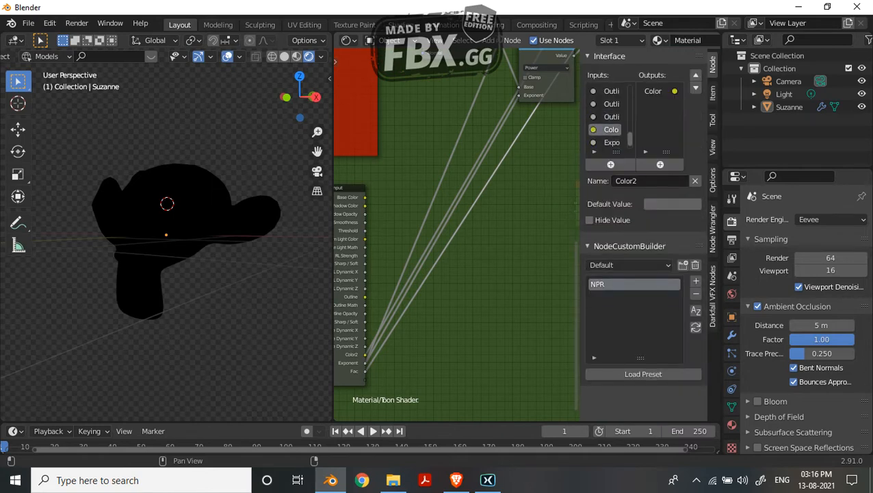
click(635, 181)
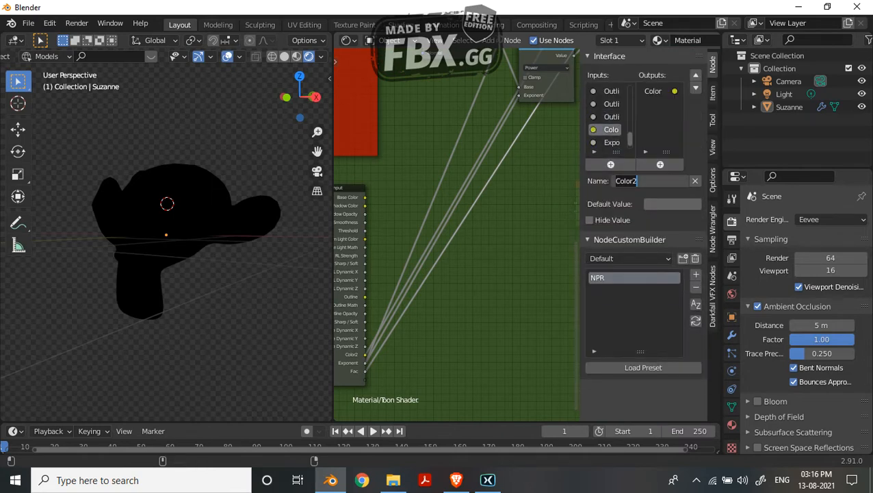
text(Ambien)
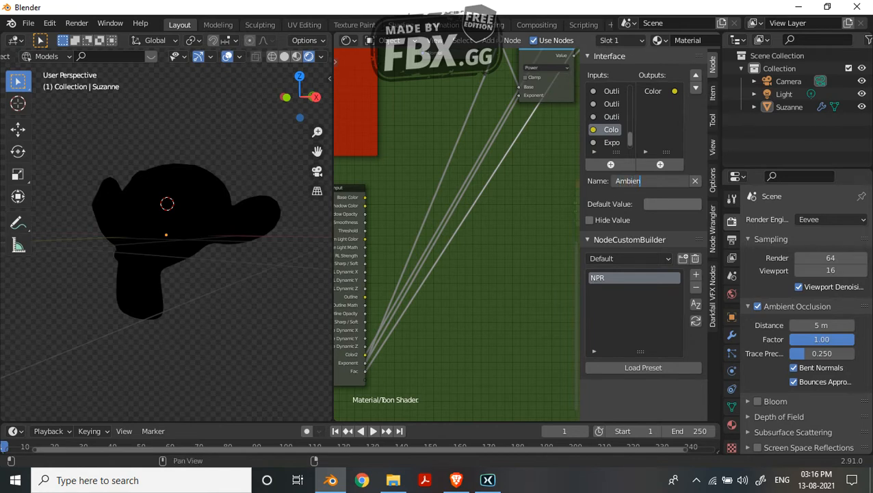
text(t Occlusion Color)
key(Return)
Step: Rename the Exponent group input to "AO Math"
click(612, 143)
click(643, 181)
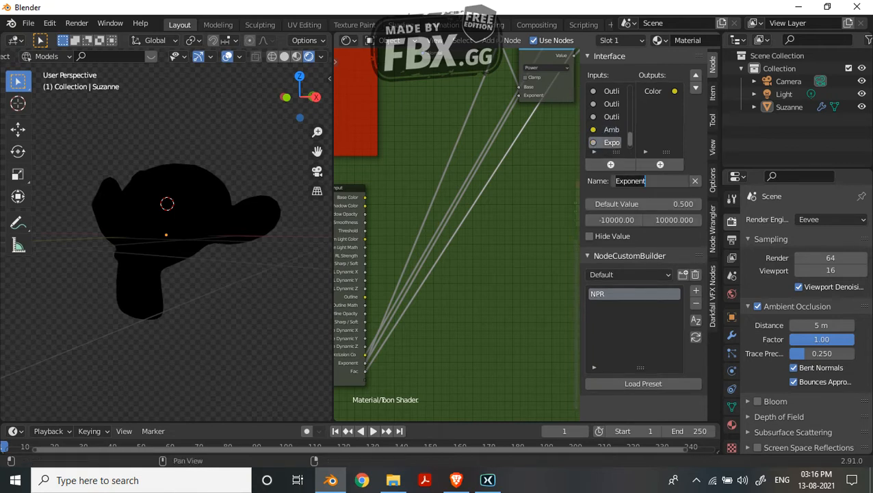
text(AO)
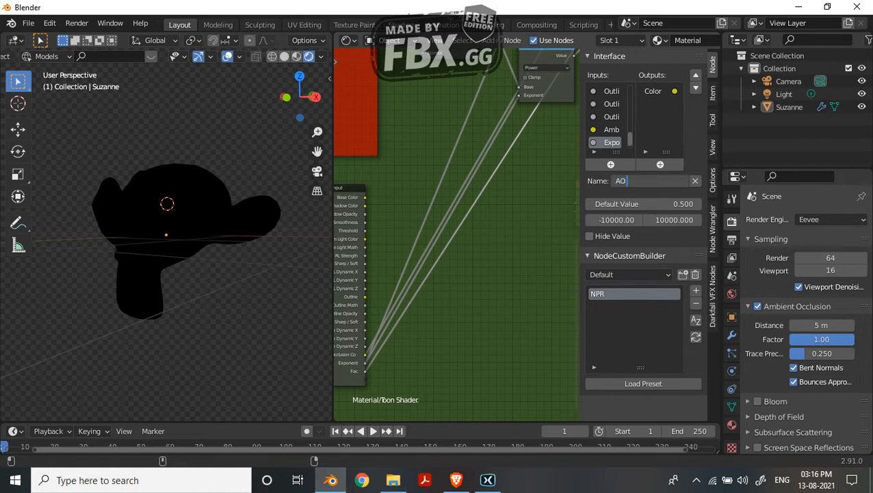
text( Math)
key(Return)
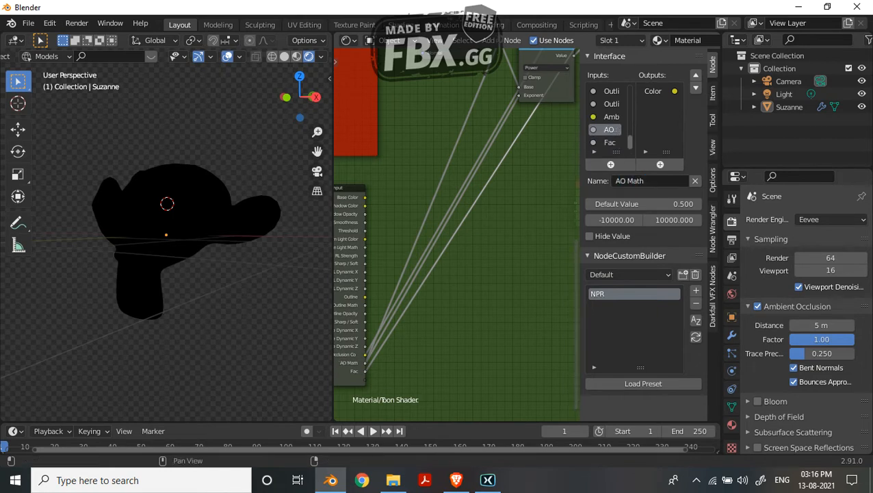
Step: Rename the last Fac group input to "AO Sharp / Soft"
click(609, 142)
click(647, 181)
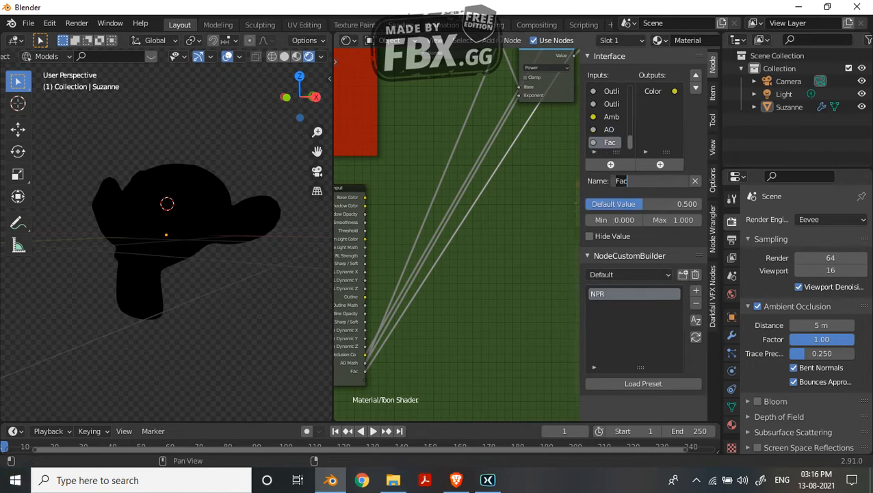
text(Ac)
text( S)
text(harp / A)
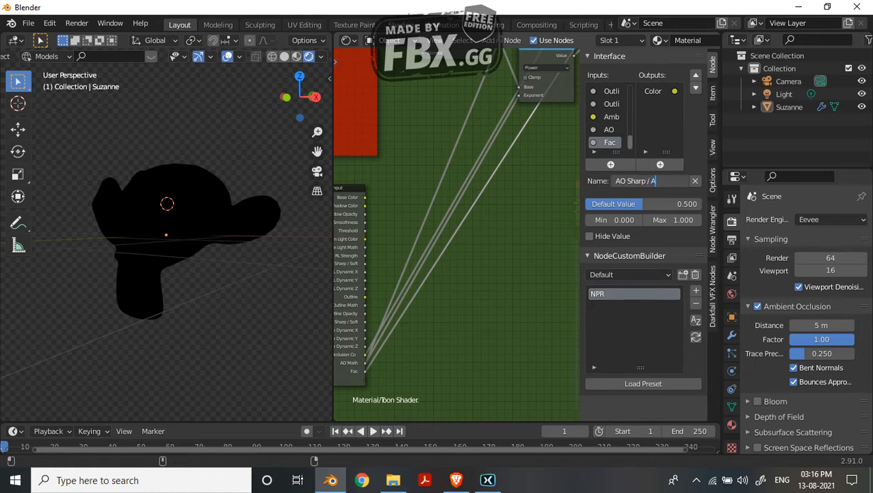
text(S)
text( Soft)
key(Return)
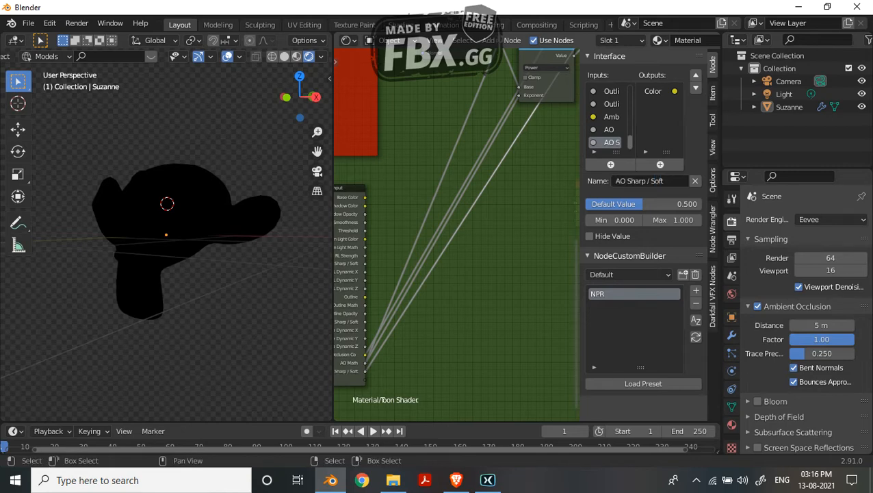
Step: Move the last Mix node in the Toon Shader group closer to the Group Output node
key(n)
scroll(568, 157, down, 1)
middle_drag(568, 158, 414, 305)
scroll(532, 182, down, 1)
scroll(415, 305, down, 3)
drag(522, 96, 560, 110)
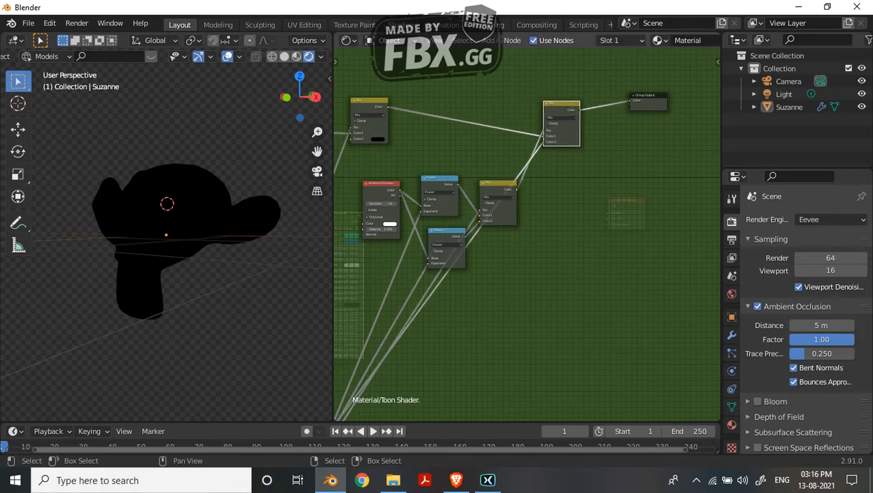
Step: Exit the node group, link the Toon Shader node's Color to the Material Output's Surface, and inspect the shading on Suzanne
key(Tab)
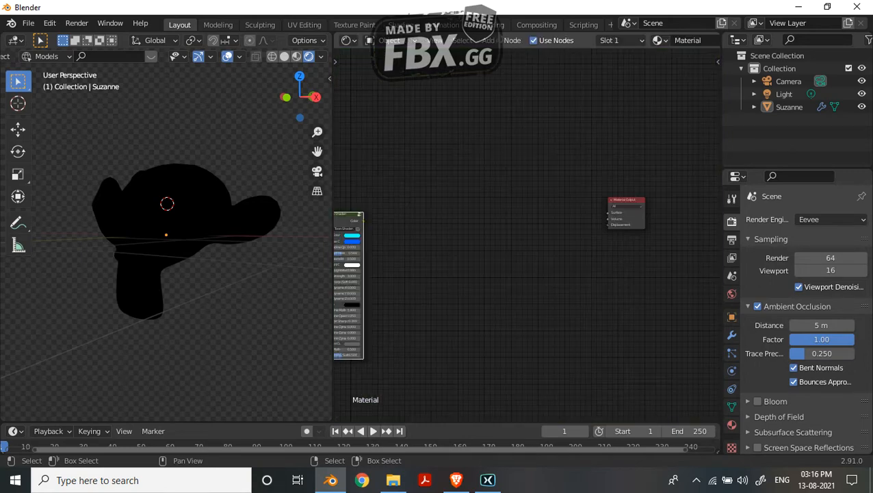
drag(349, 214, 646, 184)
scroll(523, 212, up, 2)
scroll(646, 270, up, 2)
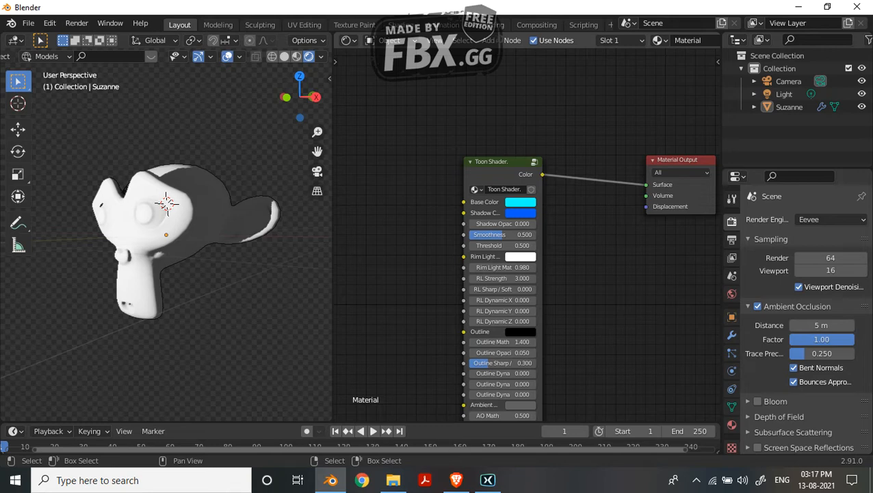
middle_drag(180, 226, 203, 251)
scroll(194, 247, up, 3)
scroll(196, 251, down, 2)
scroll(550, 321, down, 3)
middle_drag(550, 322, 534, 238)
scroll(534, 238, up, 1)
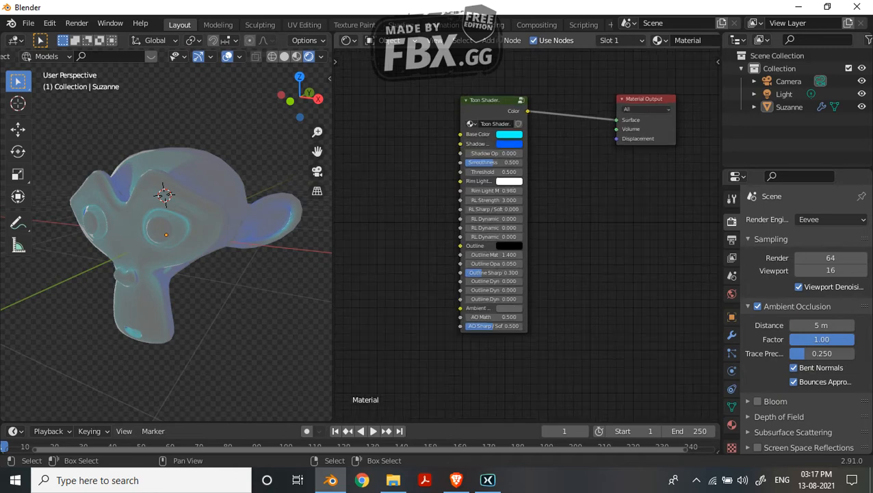
Step: Inside the Toon Shader group, swap the Color1 and Color2 links of the Mix node feeding the Group Output
key(Tab)
middle_drag(584, 65, 533, 172)
scroll(533, 172, up, 2)
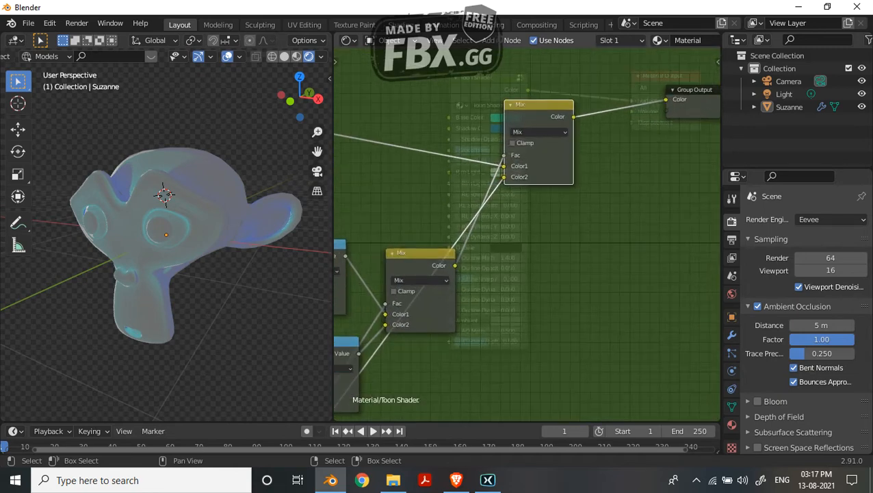
mouse_move(504, 166)
mouse_down()
mouse_move(498, 171)
mouse_move(504, 166)
mouse_up()
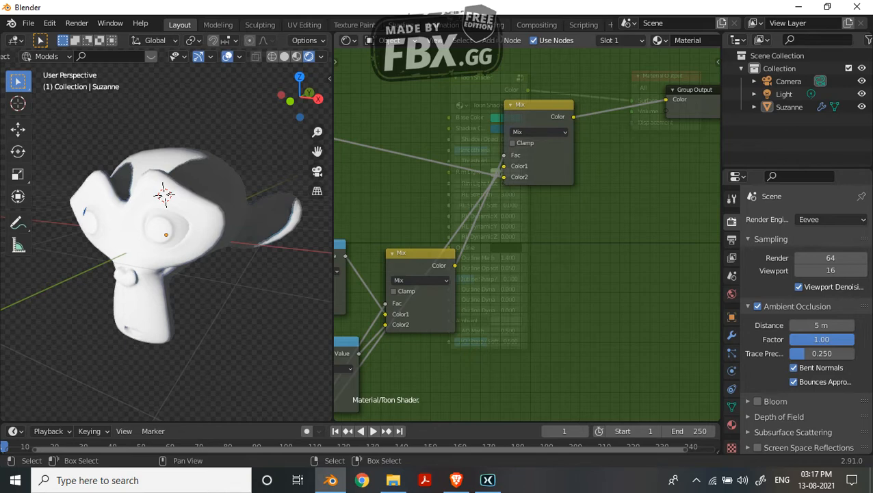
Step: Exit the group and try AO Sharp / Soft at 0.000 with AO Math at 1.910 on the Toon Shader node
key(Tab)
middle_drag(198, 240, 173, 223)
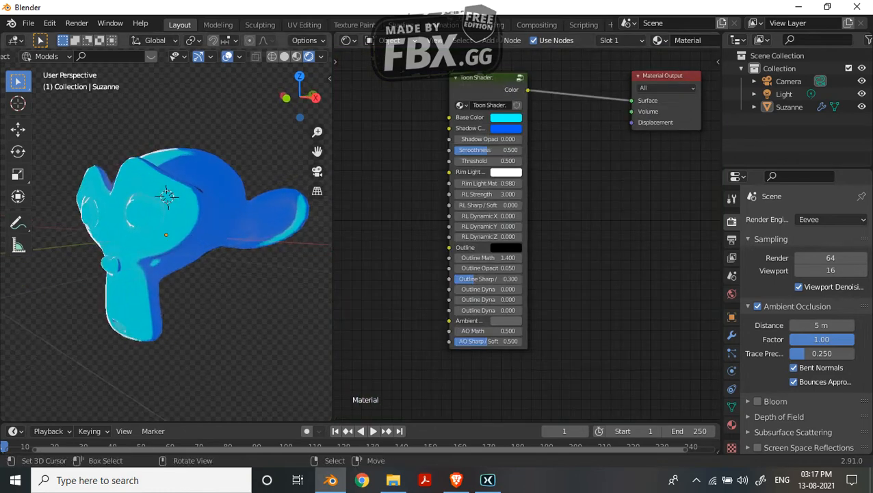
mouse_move(503, 342)
mouse_down()
mouse_move(468, 341)
mouse_move(541, 331)
mouse_move(540, 342)
mouse_move(457, 341)
mouse_up()
scroll(206, 236, up, 2)
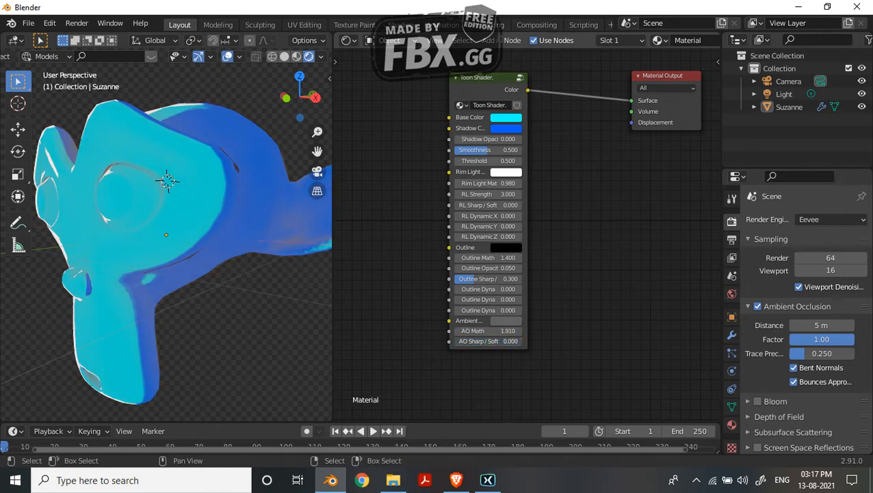
Step: Inside the Toon Shader group, change the second ambient occlusion Power node's operation to Greater Than
key(Tab)
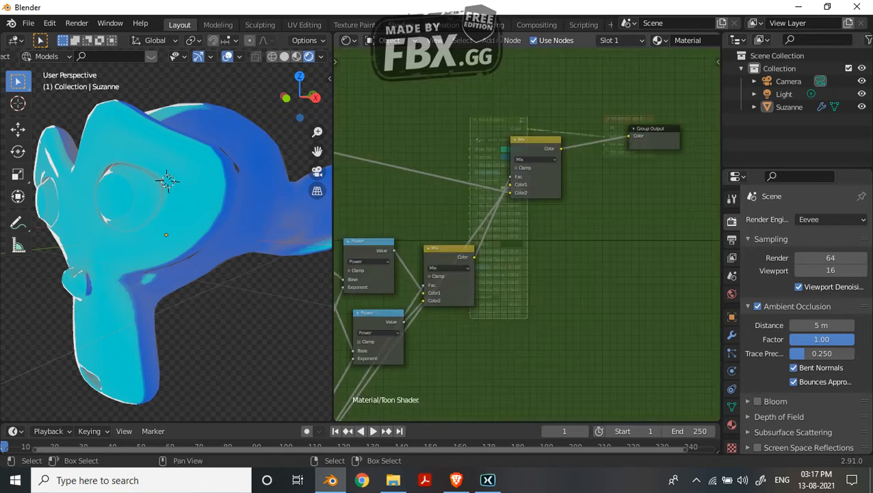
middle_drag(457, 341, 483, 251)
click(542, 176)
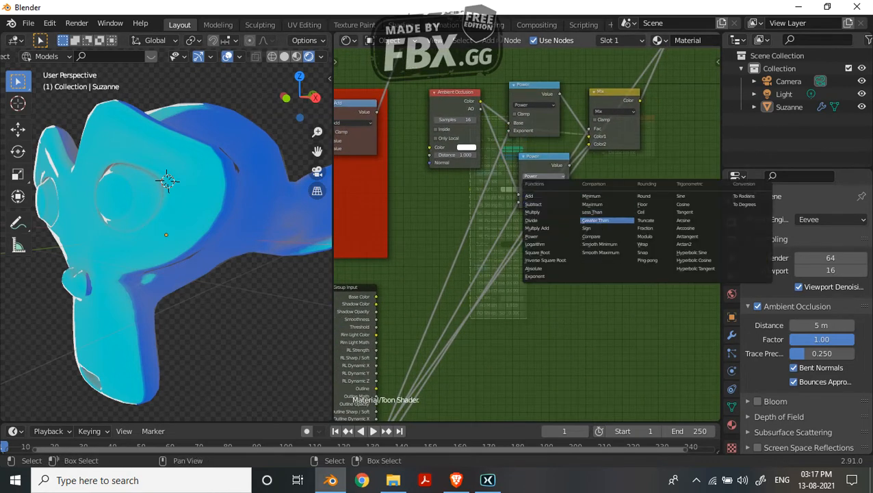
click(608, 219)
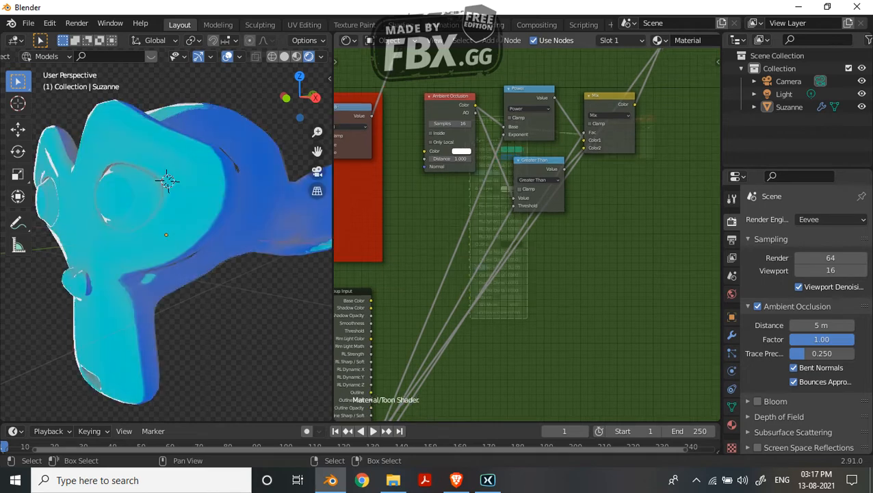
scroll(392, 314, up, 2)
middle_drag(392, 314, 472, 130)
Step: Exit the group, then set AO Sharp / Soft to 1.000 and AO Math to 0.640 on the Toon Shader node
key(Tab)
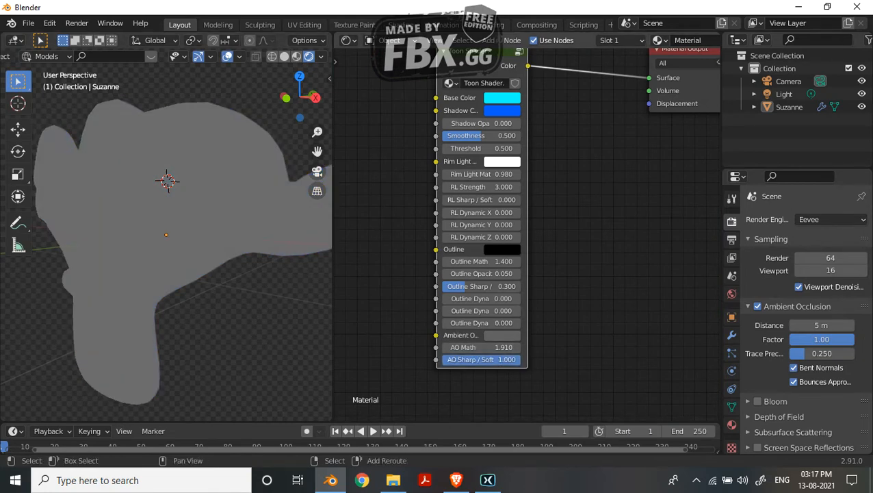
drag(490, 348, 397, 348)
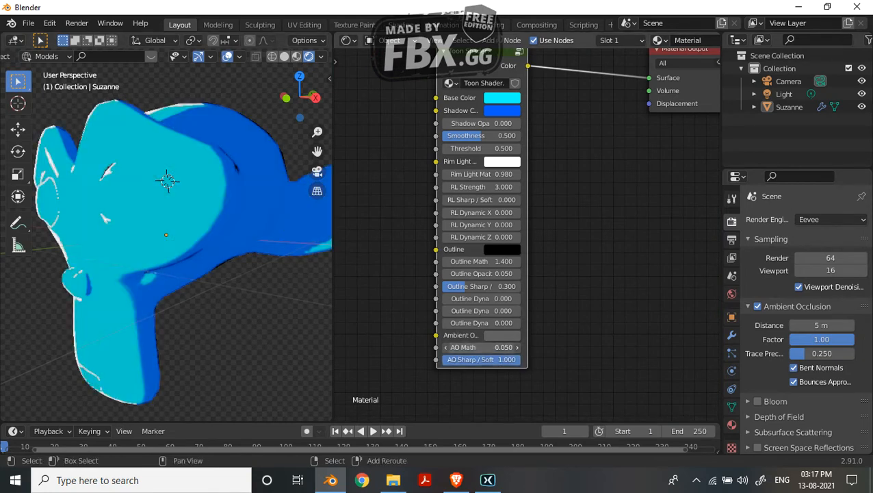
drag(479, 346, 504, 346)
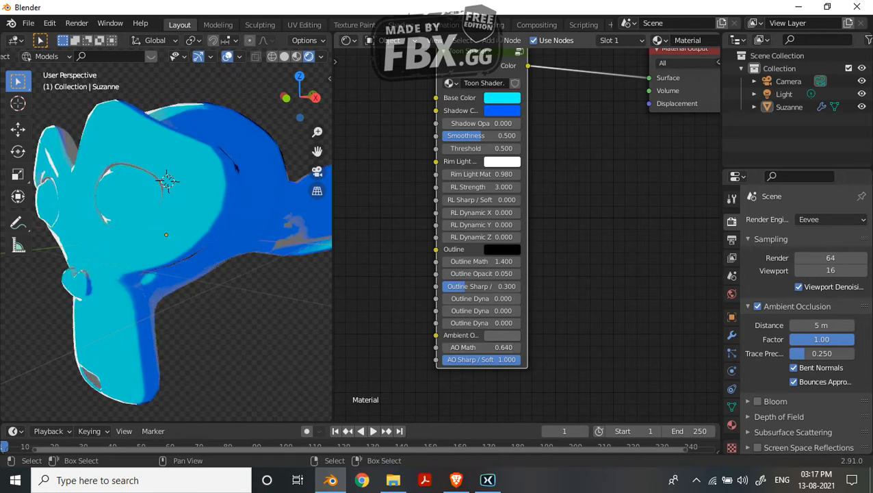
Step: Set the Ambient Occlusion Color to a dark blue with hue 0.545 and saturation 1.000
click(502, 334)
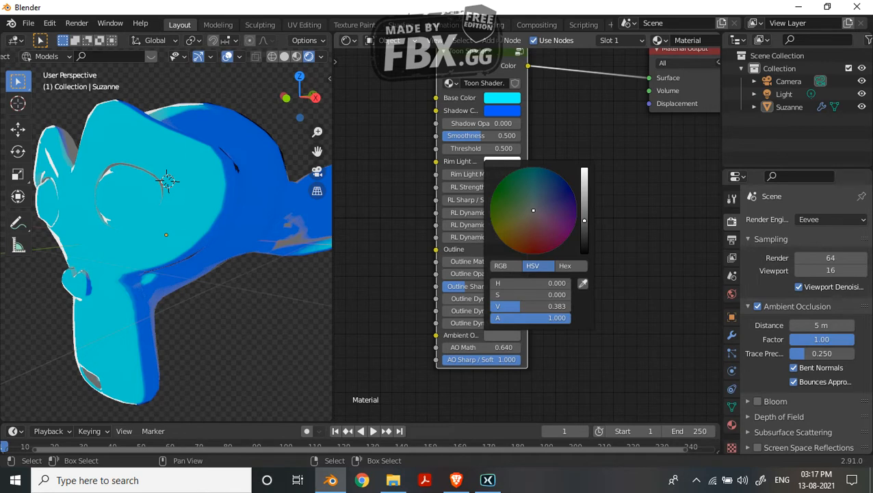
mouse_move(584, 221)
mouse_down()
mouse_move(584, 206)
mouse_move(540, 189)
mouse_move(544, 168)
mouse_up()
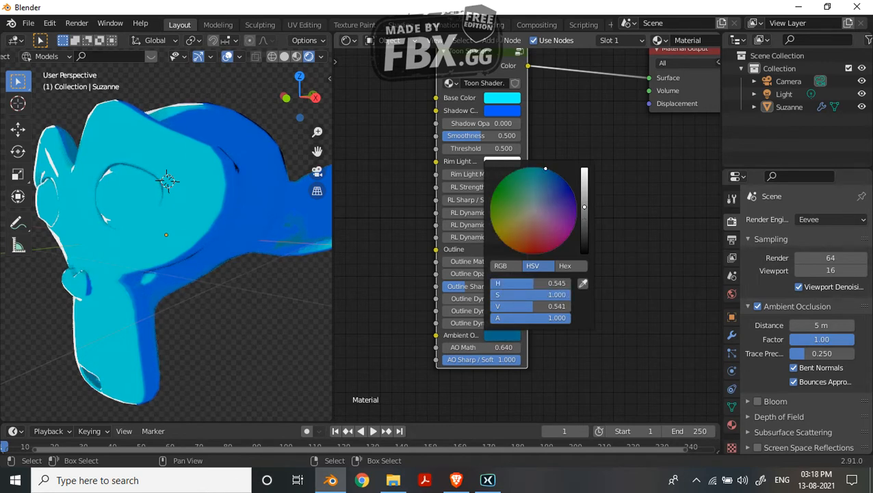
drag(585, 206, 584, 222)
middle_drag(205, 239, 154, 239)
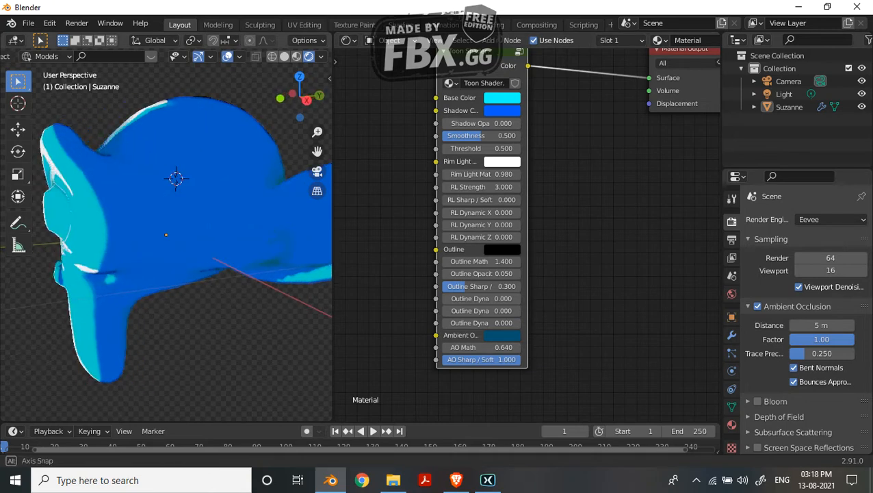
click(501, 335)
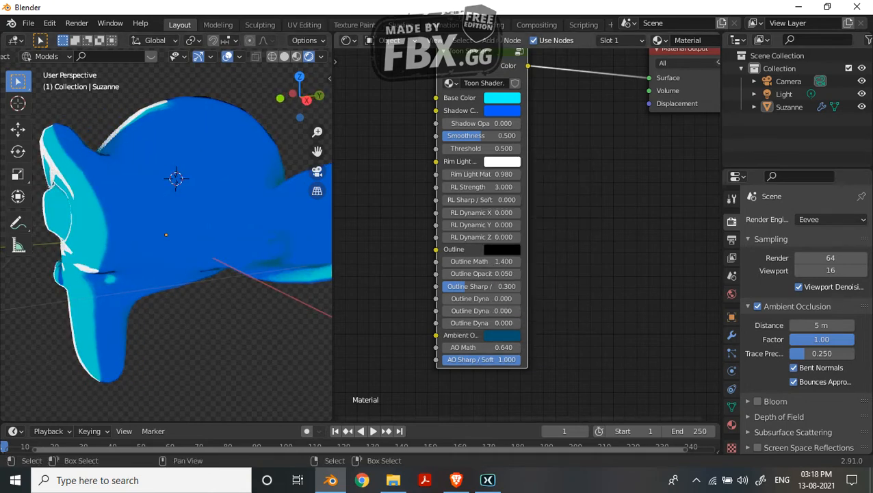
Step: Try AO Sharp / Soft at 0.500 and 1.000 while checking Suzanne's creases and mouth from different angles
click(481, 359)
text(0.5)
key(Return)
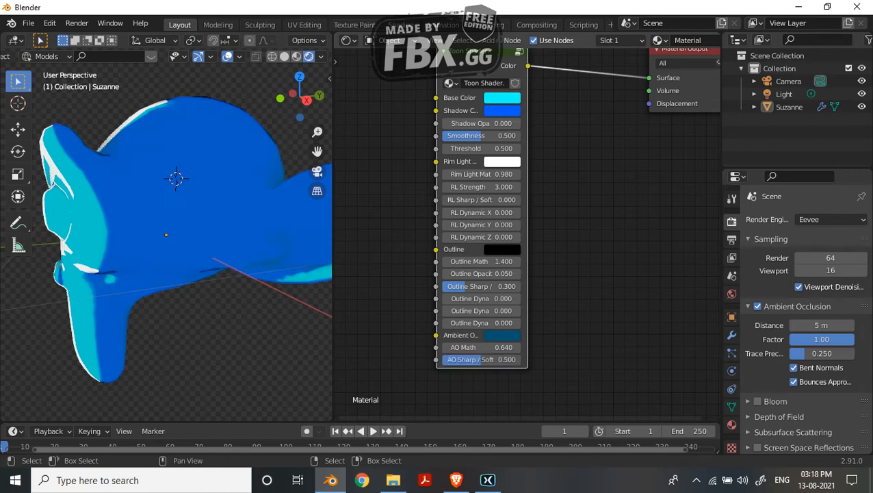
mouse_move(294, 274)
middle_down()
mouse_move(311, 250)
mouse_move(225, 268)
mouse_move(288, 260)
middle_up()
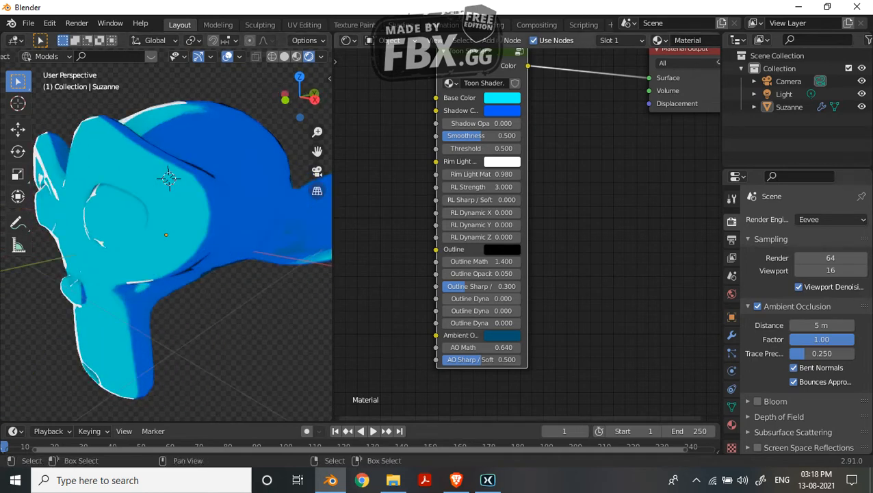
drag(482, 360, 530, 359)
middle_drag(185, 267, 274, 236)
scroll(275, 256, up, 1)
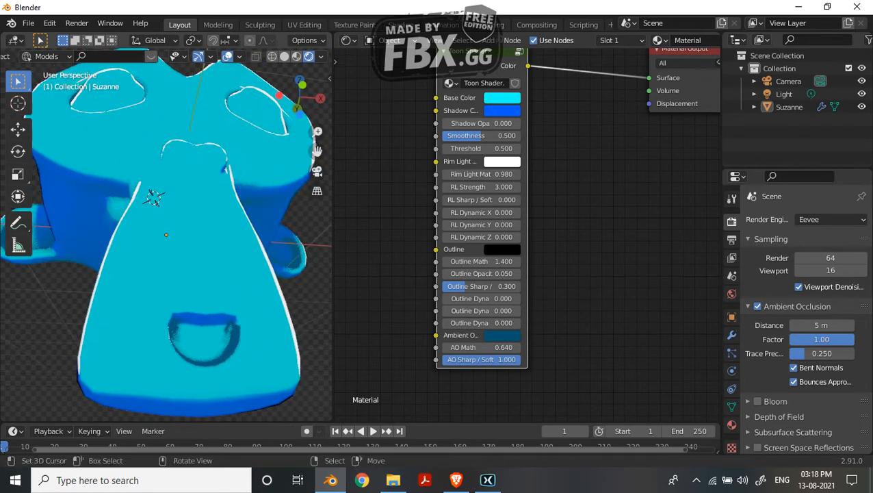
Step: Set AO Sharp / Soft to 0.000 and inspect the ambient occlusion around Suzanne's mouth
drag(515, 359, 445, 359)
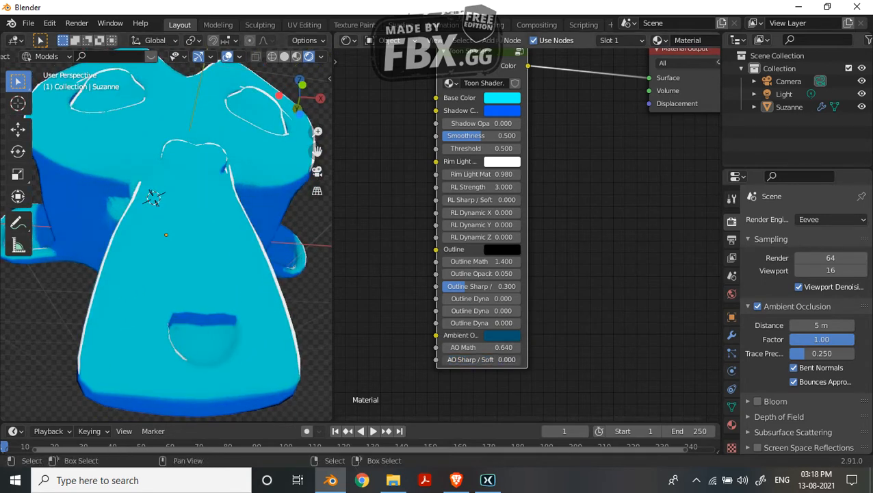
middle_drag(253, 233, 218, 226)
scroll(223, 253, down, 3)
scroll(208, 249, up, 3)
scroll(188, 253, down, 3)
scroll(219, 236, up, 3)
middle_drag(155, 205, 156, 202)
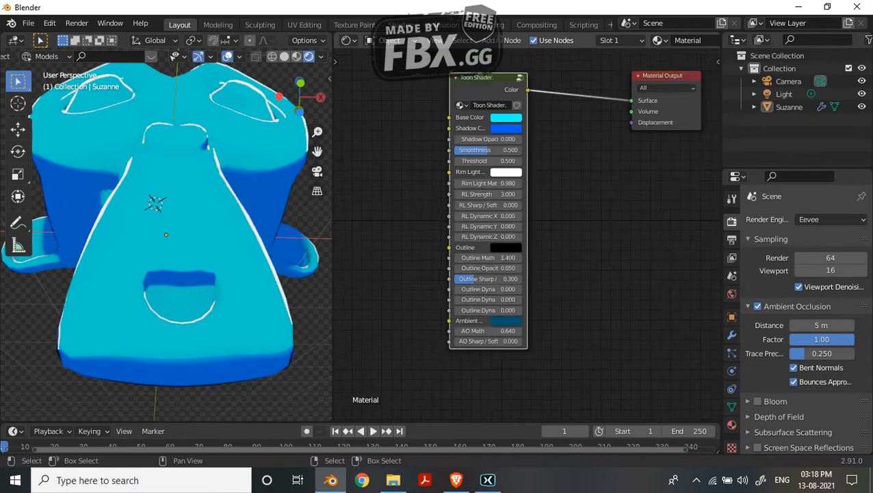
Step: Open the Toon Shader group for editing around the ambient occlusion nodes and the final Mix node
key(Tab)
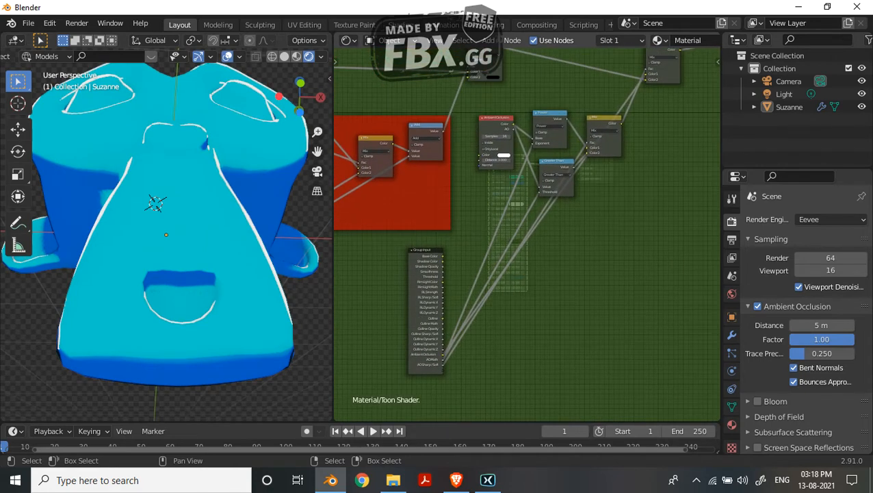
middle_drag(530, 174, 507, 214)
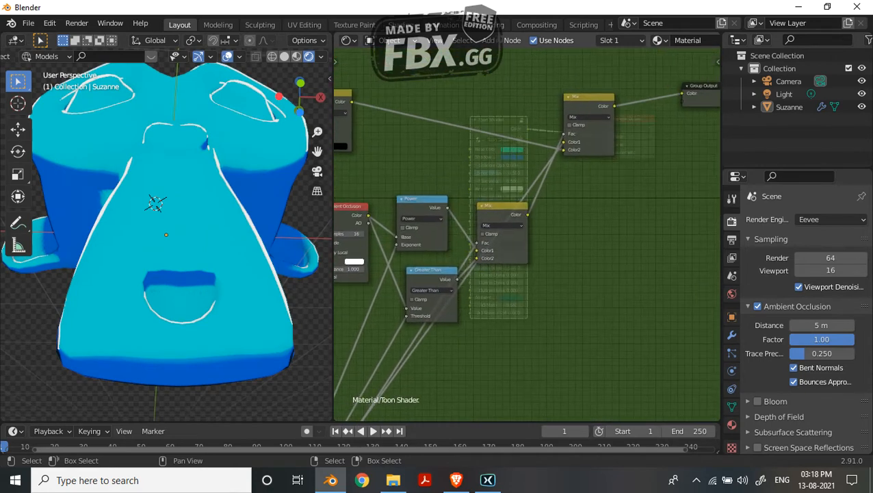
click(505, 207)
key(shift+d)
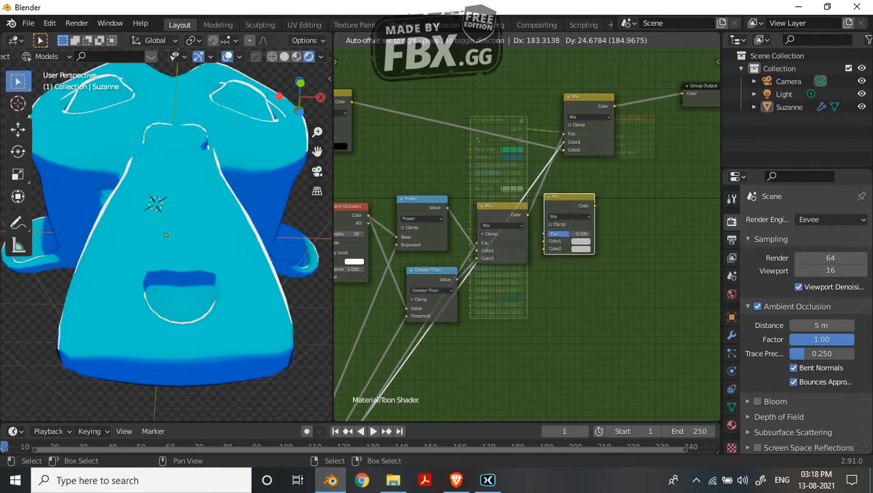
click(515, 186)
key(g)
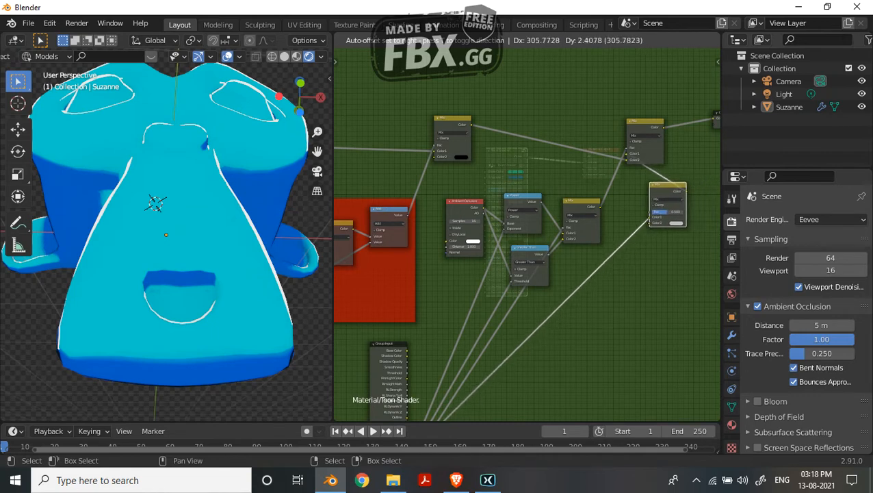
click(653, 202)
key(ctrl+z)
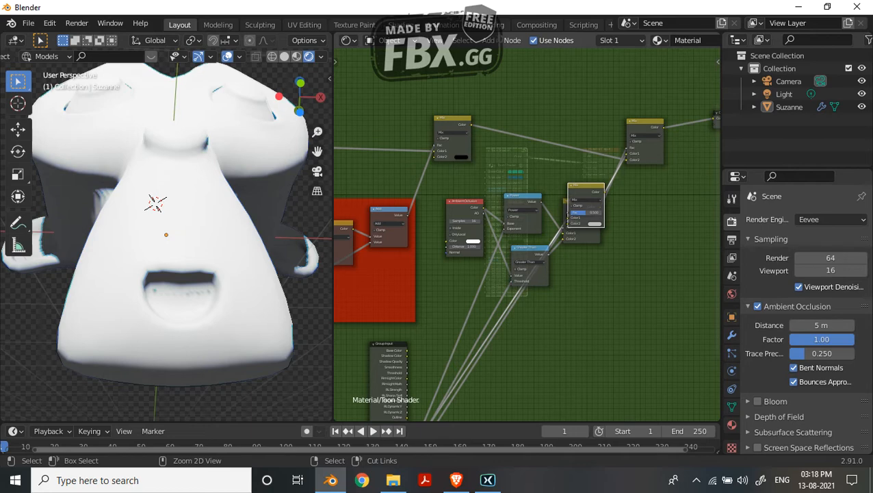
key(ctrl+z)
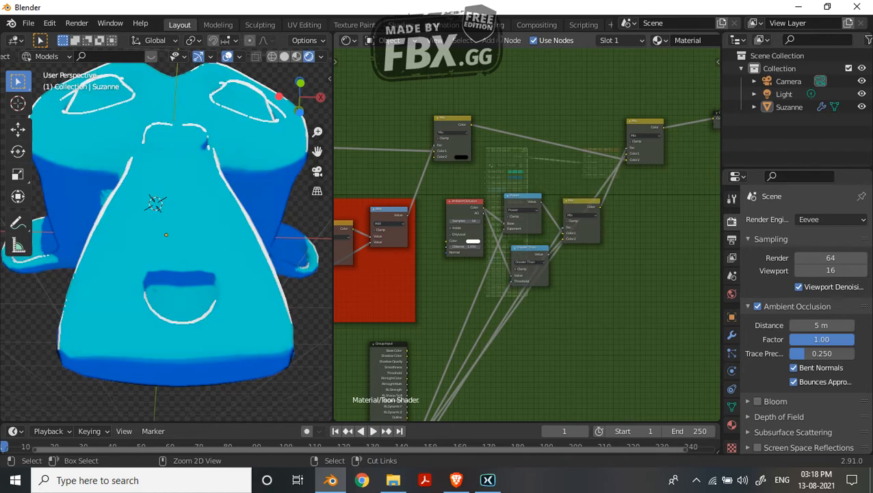
Step: Duplicate the ambient occlusion Mix node and insert the copy between it and the final Mix node
key(ctrl+shift+z)
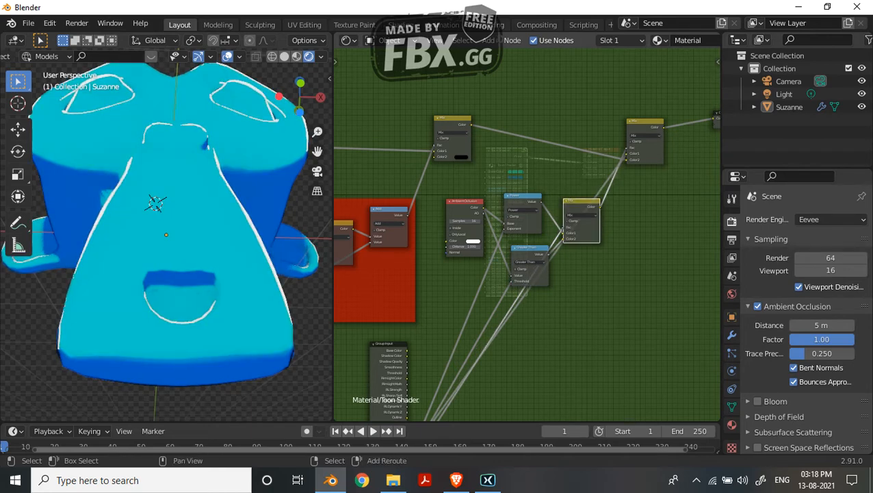
key(shift+d)
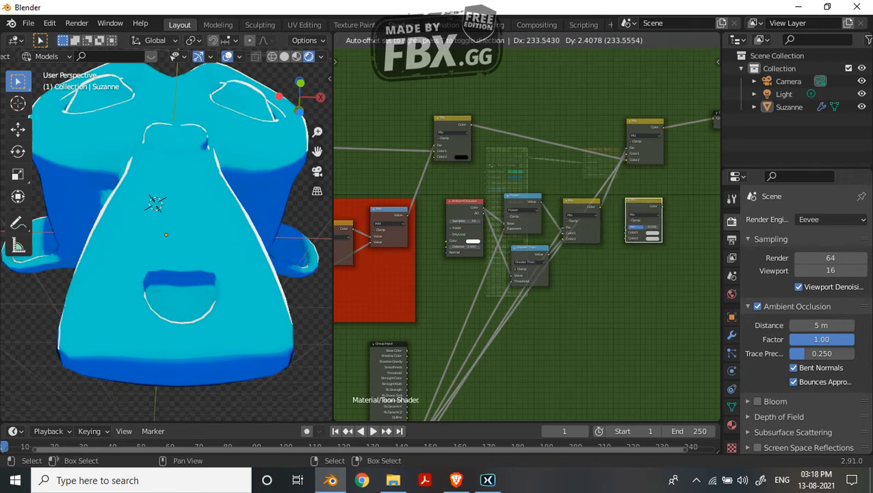
click(620, 215)
Step: Connect the output of the blue frame's last Mix node to the Fac input of the duplicated Mix node
scroll(619, 219, down, 8)
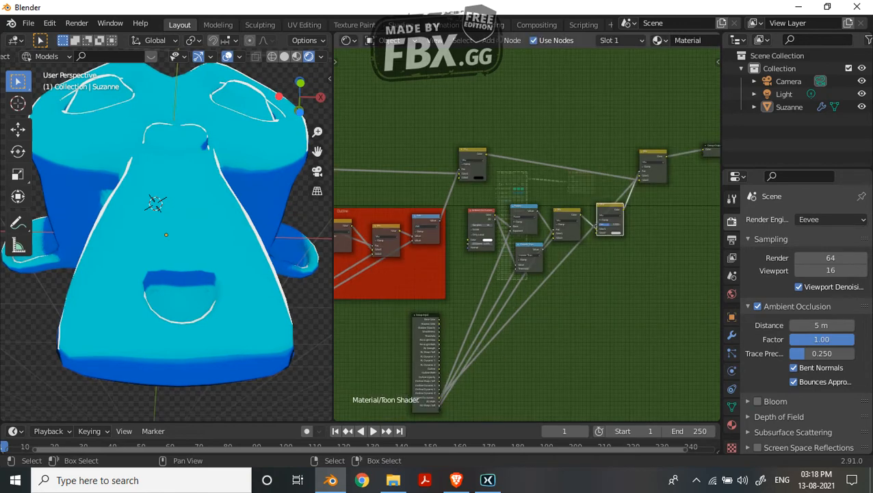
scroll(644, 226, down, 4)
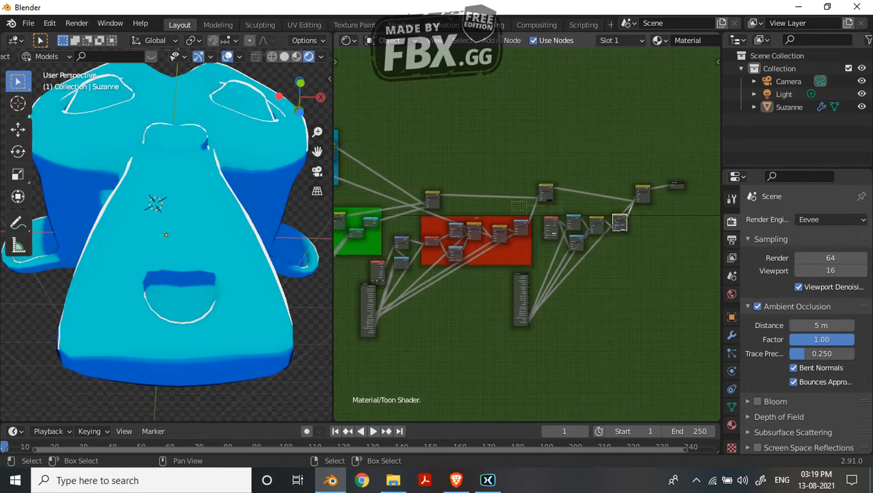
scroll(646, 230, down, 2)
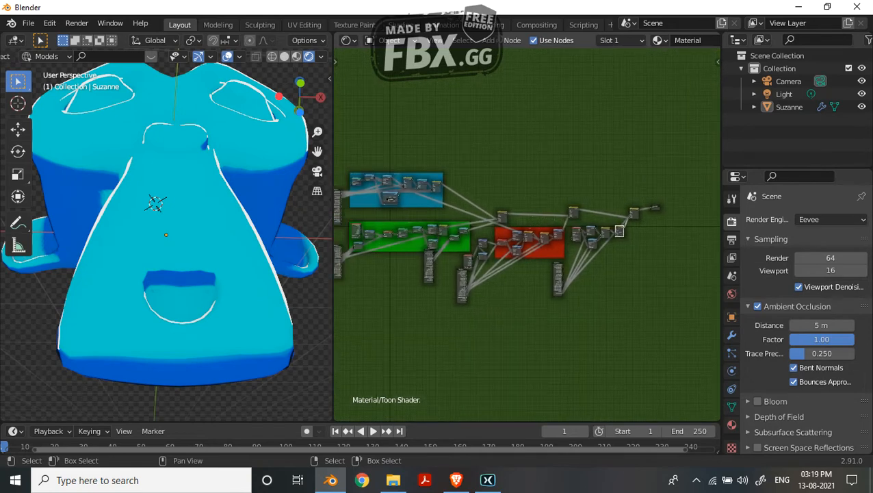
mouse_move(391, 198)
mouse_down()
mouse_move(591, 244)
mouse_move(402, 213)
mouse_move(393, 199)
mouse_up()
scroll(447, 181, up, 3)
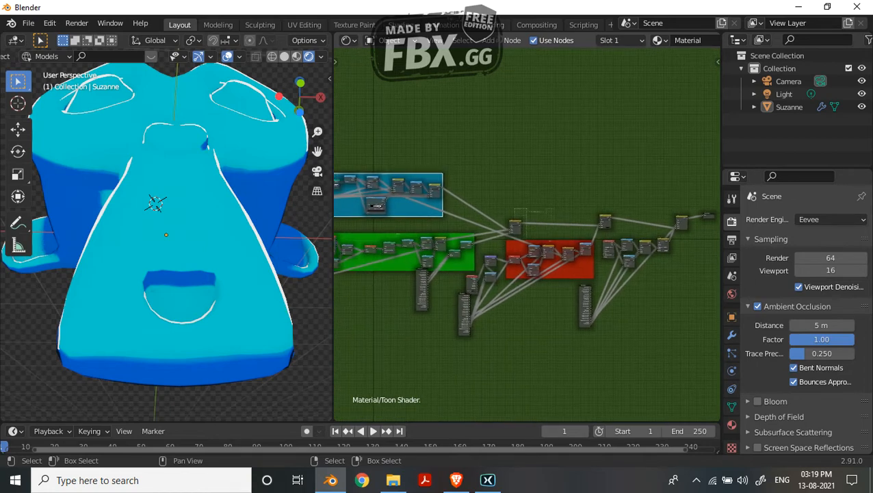
drag(355, 179, 661, 244)
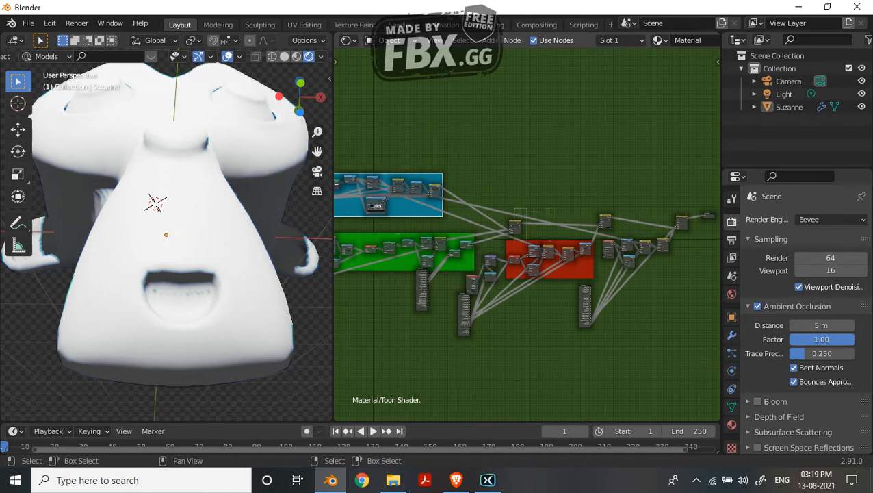
Step: Set Color2 of the duplicated Mix node beside the ambient occlusion nodes to white
scroll(660, 245, up, 1)
middle_drag(661, 245, 462, 217)
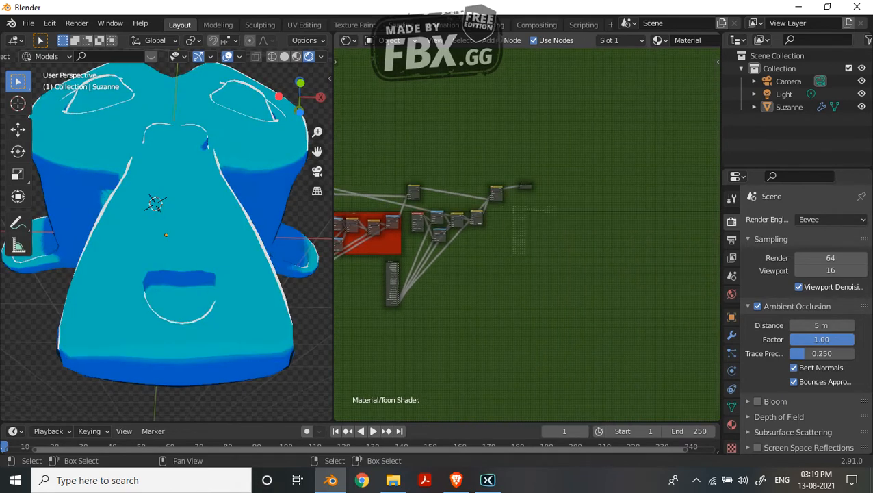
scroll(462, 216, up, 6)
scroll(527, 235, up, 2)
middle_drag(232, 208, 197, 246)
scroll(400, 208, up, 3)
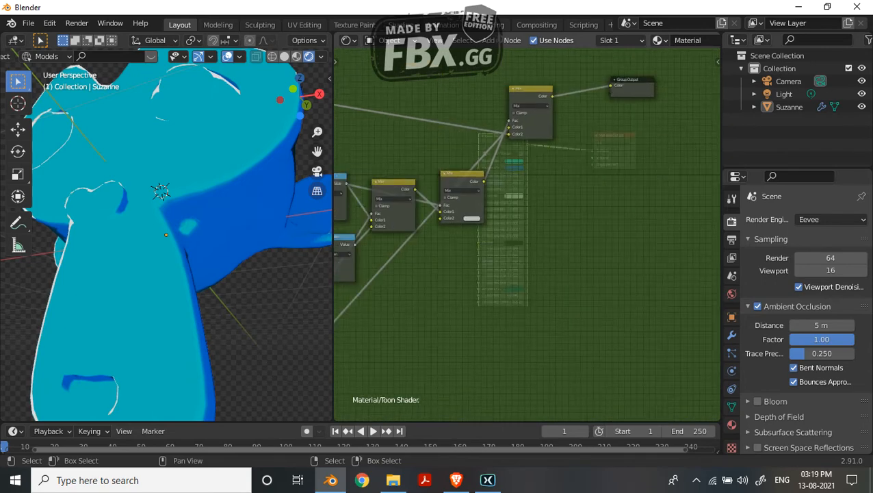
click(472, 219)
mouse_move(518, 141)
mouse_down()
mouse_move(517, 174)
mouse_move(517, 129)
mouse_up()
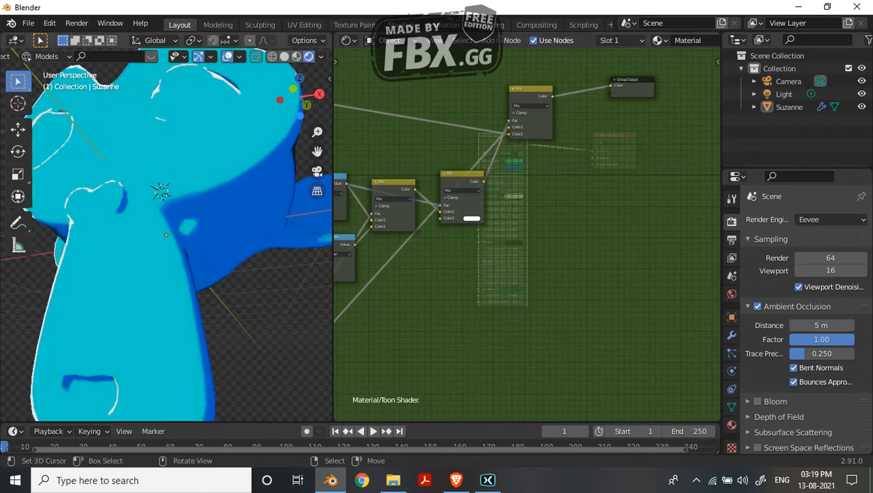
Step: Exit the group, set AO Sharp / Soft to 1.000 and try AO Math at 5.950 and -1.820 on Suzanne
middle_drag(236, 212, 224, 212)
key(Tab)
scroll(527, 233, up, 1)
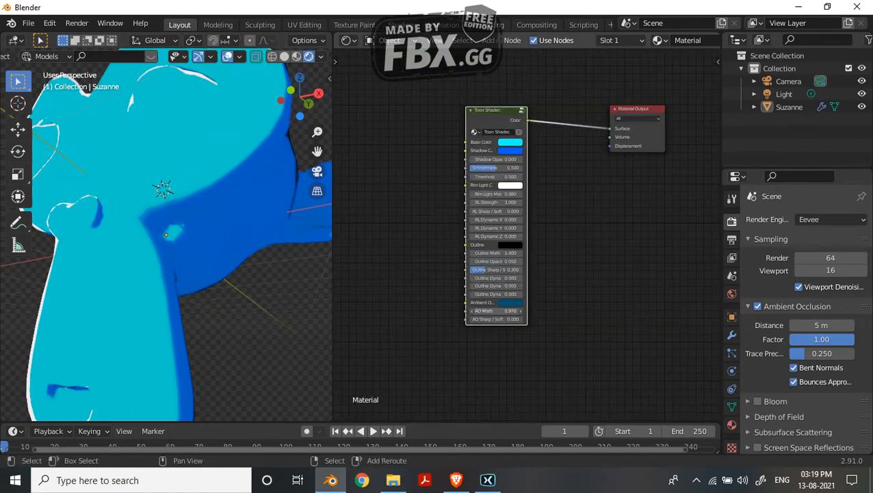
drag(496, 310, 541, 311)
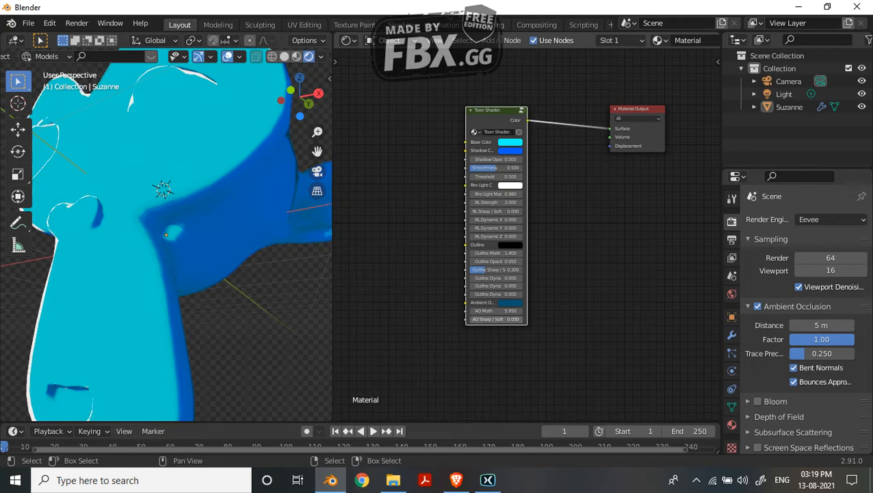
drag(499, 319, 557, 319)
scroll(166, 240, down, 5)
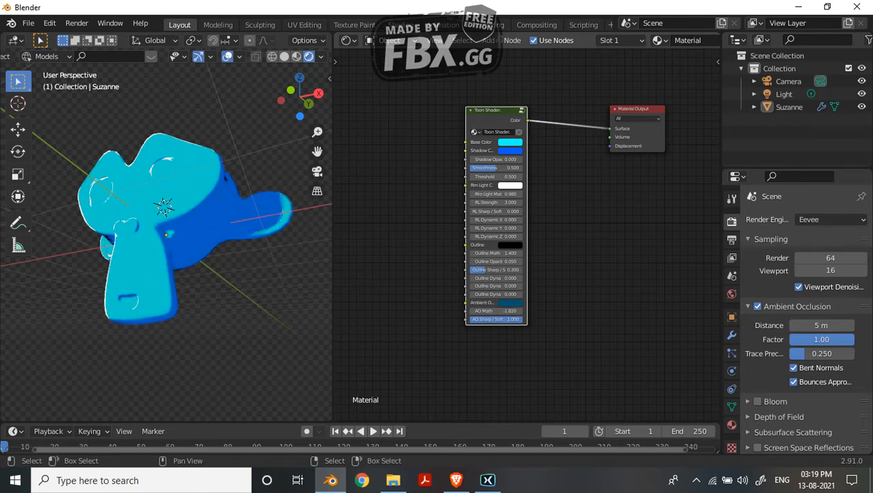
Step: Reopen the Toon Shader group and try black, value 0.000, as Color2 of the duplicated Mix node
key(Tab)
scroll(527, 234, up, 3)
click(483, 306)
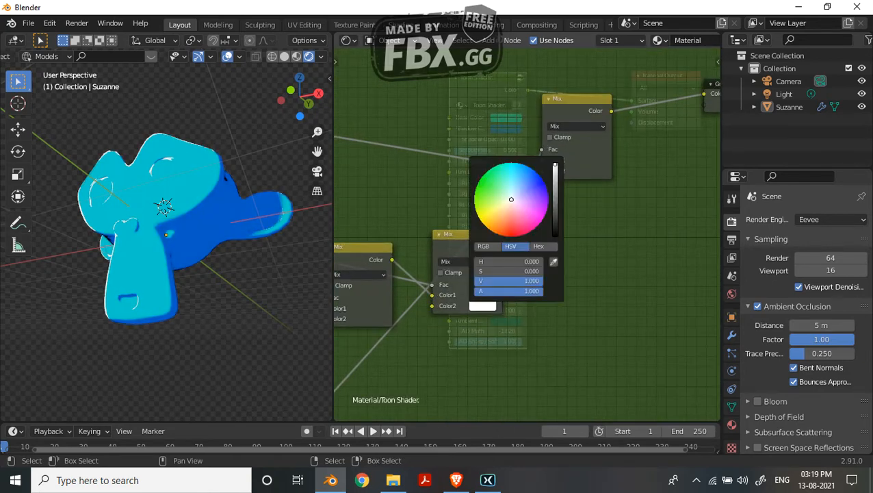
drag(555, 165, 555, 234)
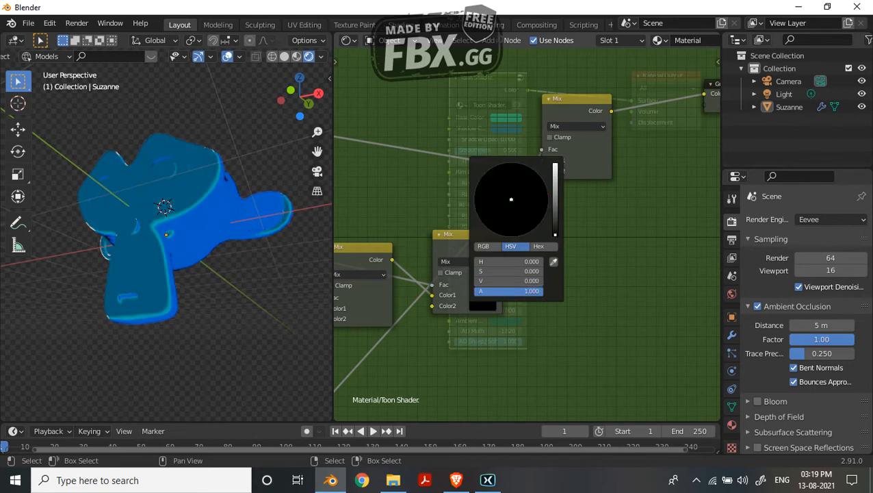
middle_drag(260, 222, 247, 272)
Step: Add an Invert node on the link running from the blue frame to the duplicated Mix node's Fac
middle_drag(418, 213, 567, 226)
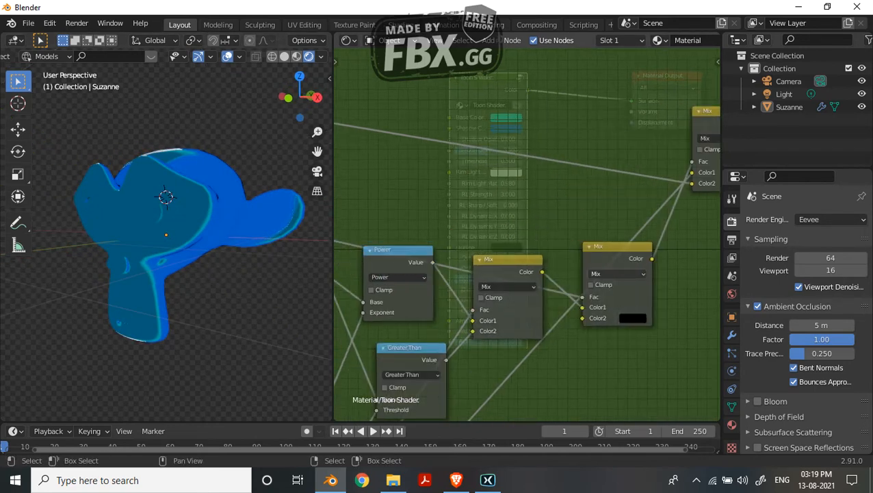
scroll(527, 233, down, 3)
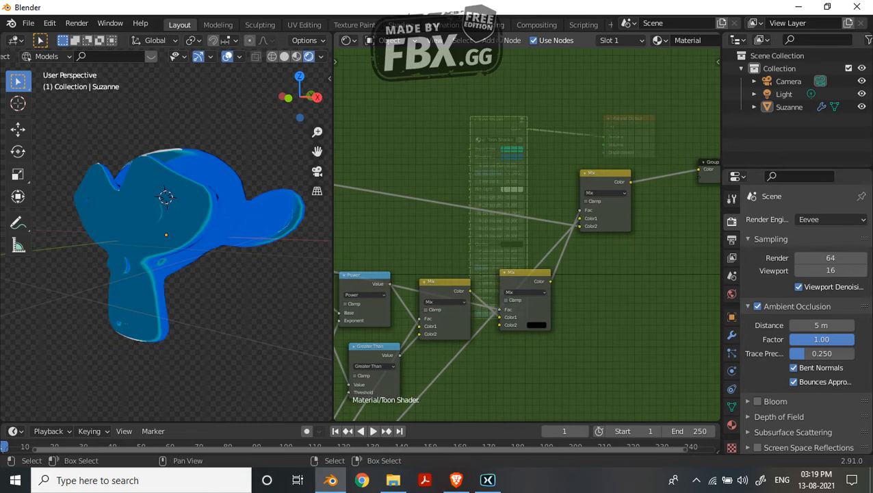
middle_drag(479, 274, 589, 242)
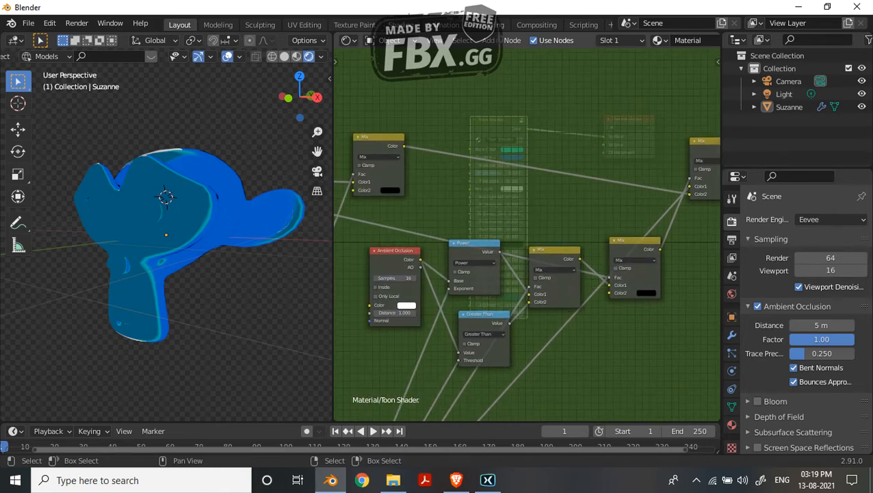
middle_drag(460, 214, 527, 214)
key(shift+a)
click(527, 213)
text(i)
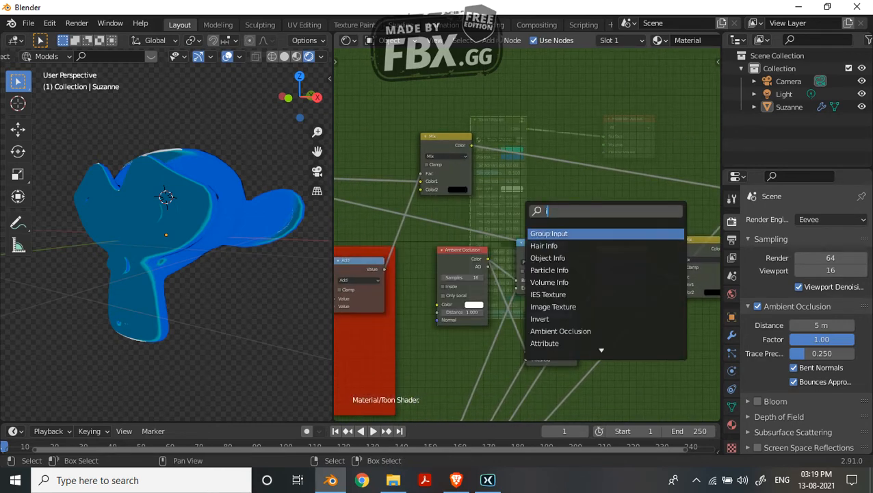
text(n)
key(Down)
key(Down)
key(Down)
key(Down)
key(Down)
key(Return)
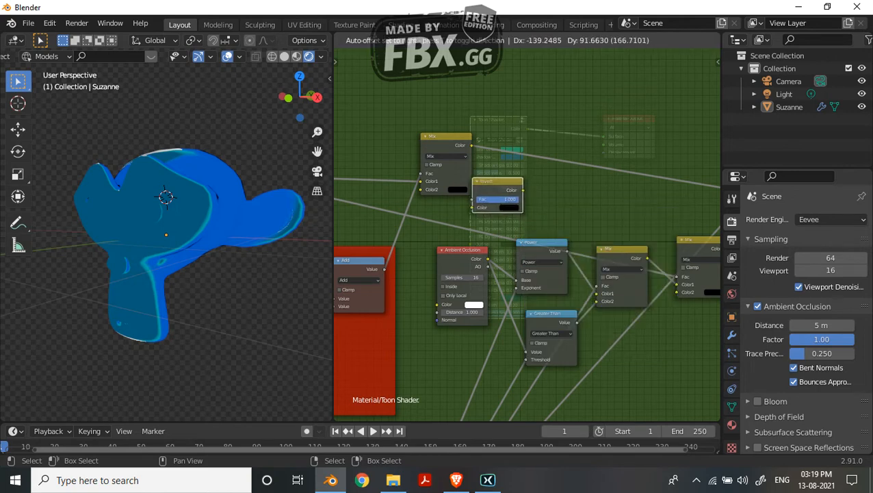
click(488, 217)
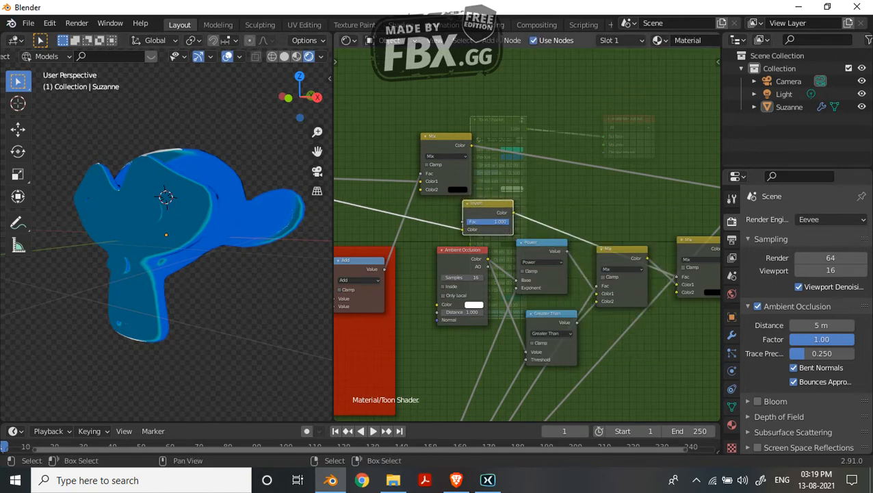
Step: Confirm the Invert node's Fac at 1.000 while checking Suzanne's shading from another angle
key(alt+a)
middle_drag(225, 239, 238, 262)
scroll(527, 235, up, 1)
scroll(527, 235, up, 1)
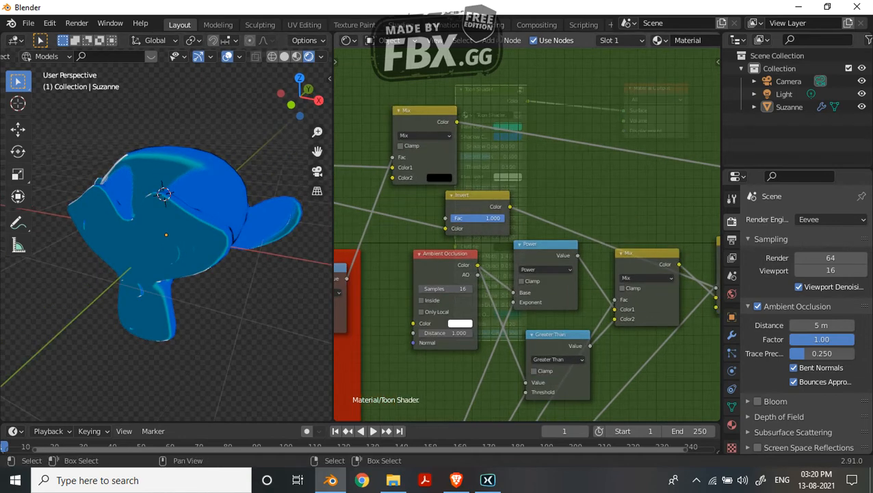
click(476, 218)
key(Return)
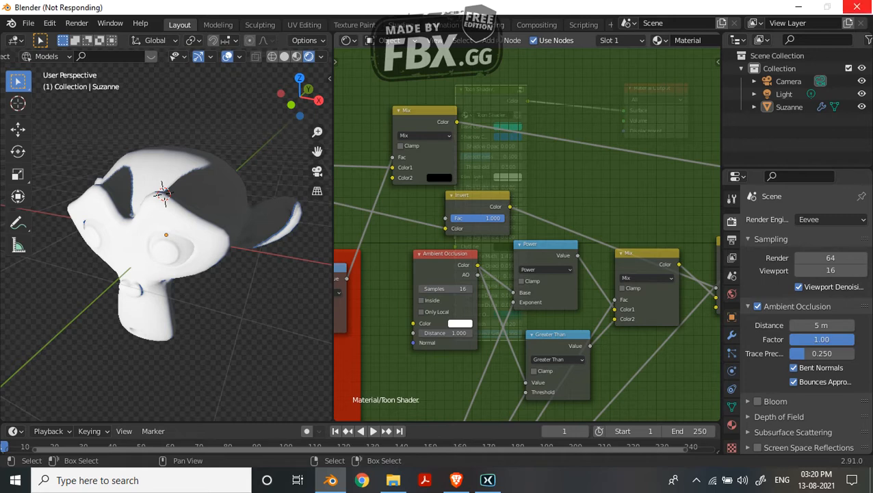
Step: Exit the group and set AO Math to 0.870 while viewing Suzanne's face up close
middle_drag(205, 253, 171, 222)
scroll(171, 222, up, 2)
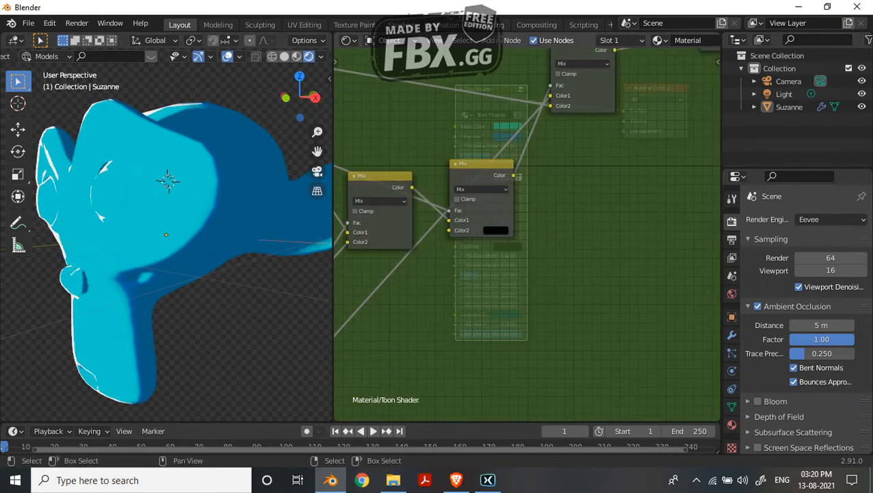
key(Tab)
mouse_move(483, 339)
mouse_down()
mouse_move(520, 339)
mouse_move(465, 339)
mouse_move(511, 338)
mouse_up()
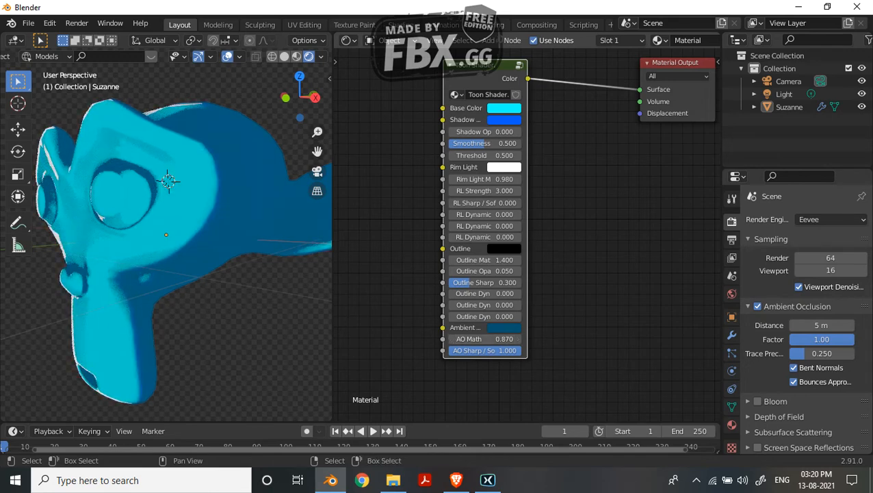
Step: Reopen the group, try the Invert node's Fac at 0.892 and undo the change
key(Tab)
middle_drag(684, 322, 341, 275)
mouse_move(551, 154)
mouse_down()
mouse_move(494, 154)
mouse_move(558, 153)
mouse_up()
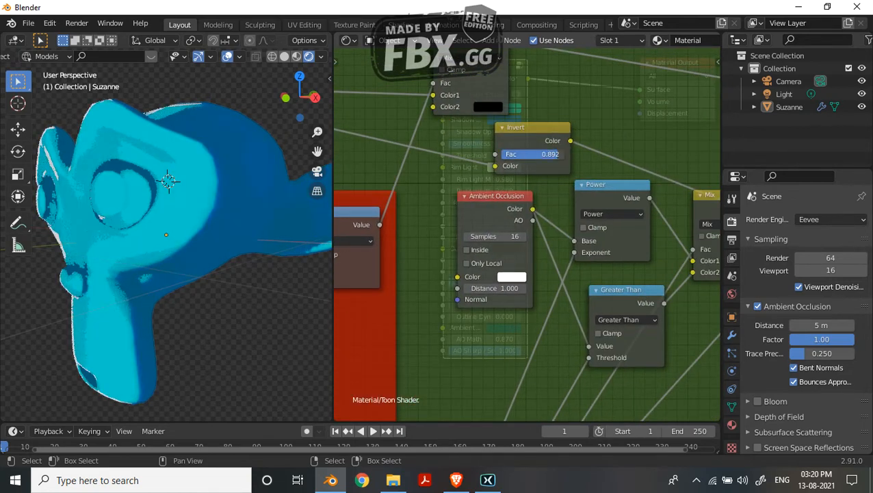
key(ctrl+z)
key(ctrl+shift+z)
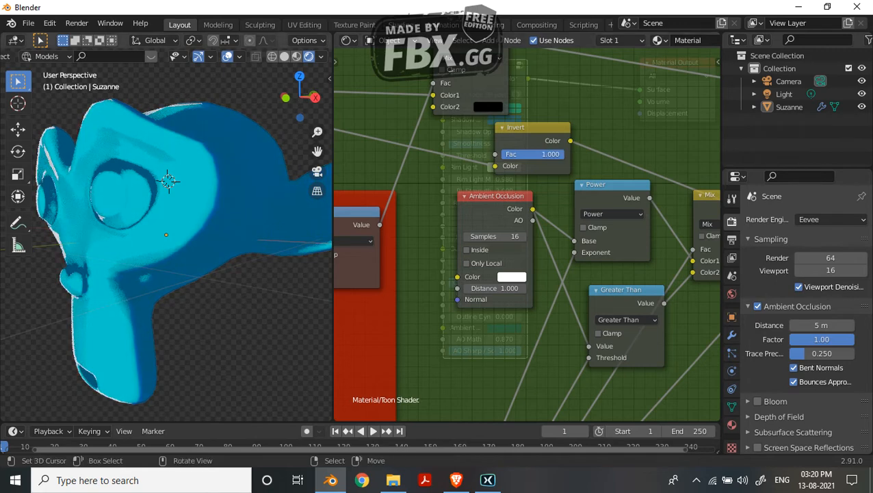
Step: Change Color2 of the duplicated Mix node back to white with value 1.000
scroll(527, 234, down, 3)
middle_drag(657, 234, 477, 232)
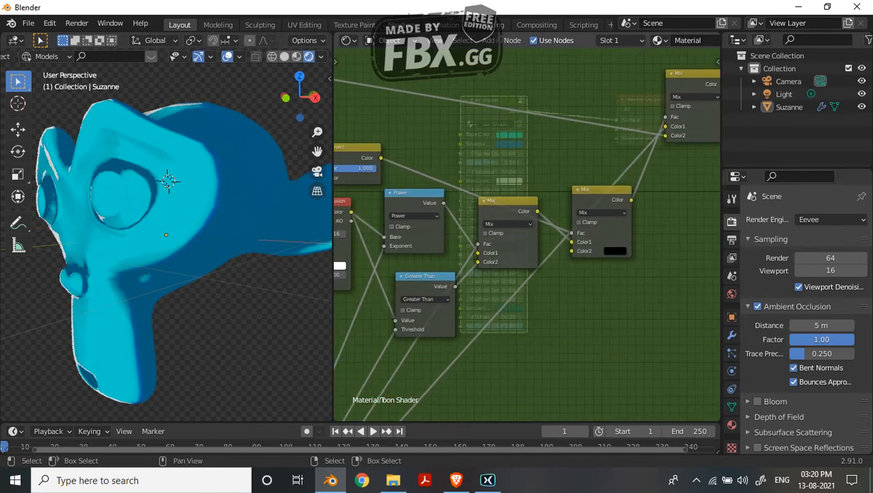
click(615, 251)
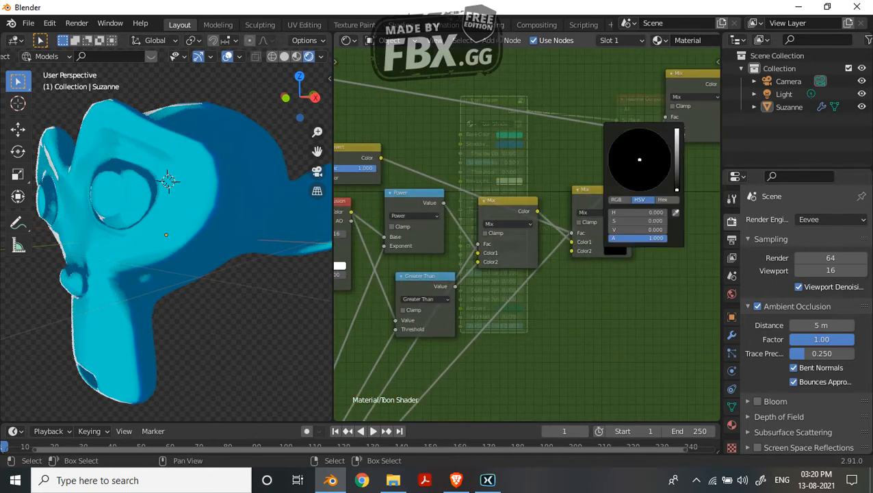
drag(677, 190, 677, 130)
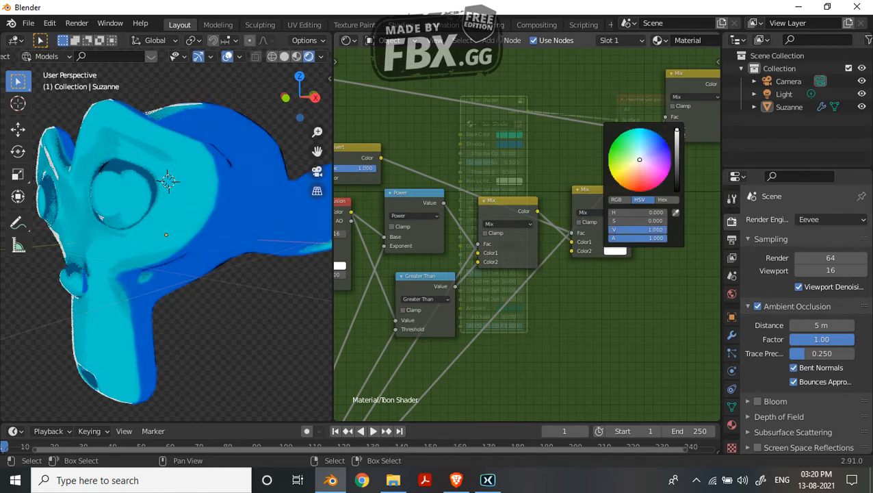
Step: Set the Invert node's Fac to 0.000 and inspect the ambient occlusion on Suzanne from different angles
middle_drag(479, 308, 577, 314)
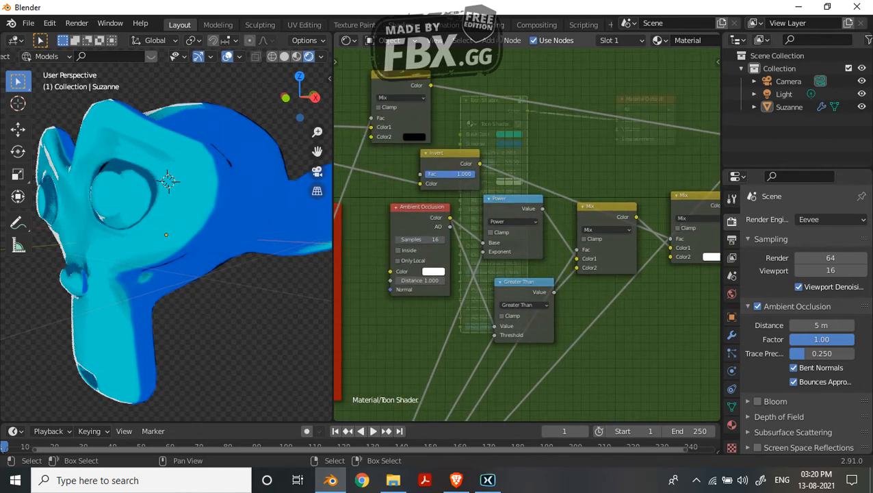
middle_drag(167, 180, 167, 194)
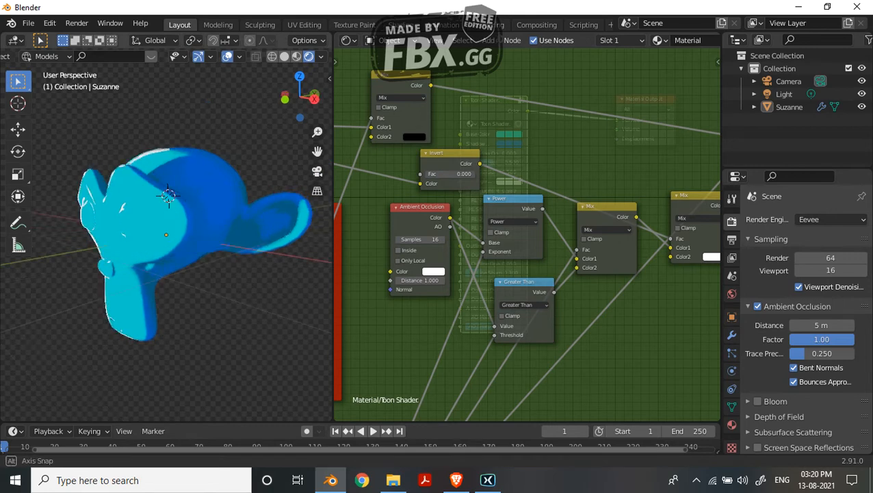
middle_drag(513, 277, 458, 266)
middle_drag(205, 226, 204, 230)
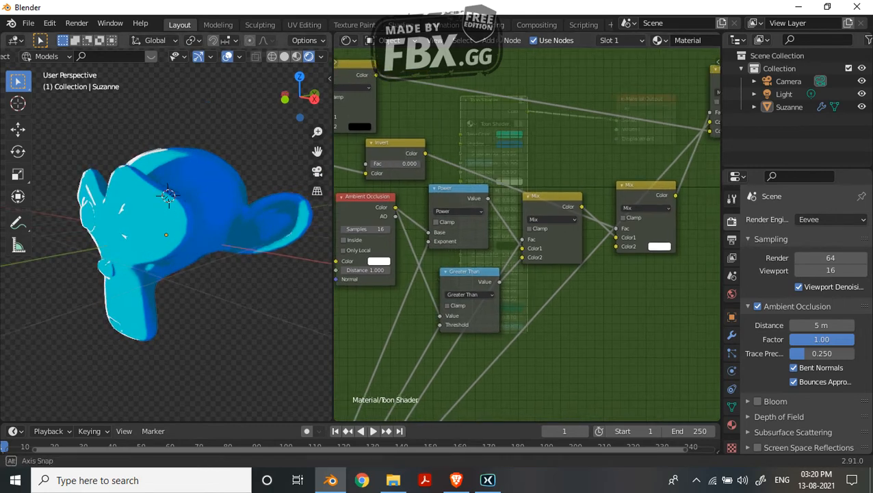
middle_drag(168, 195, 168, 193)
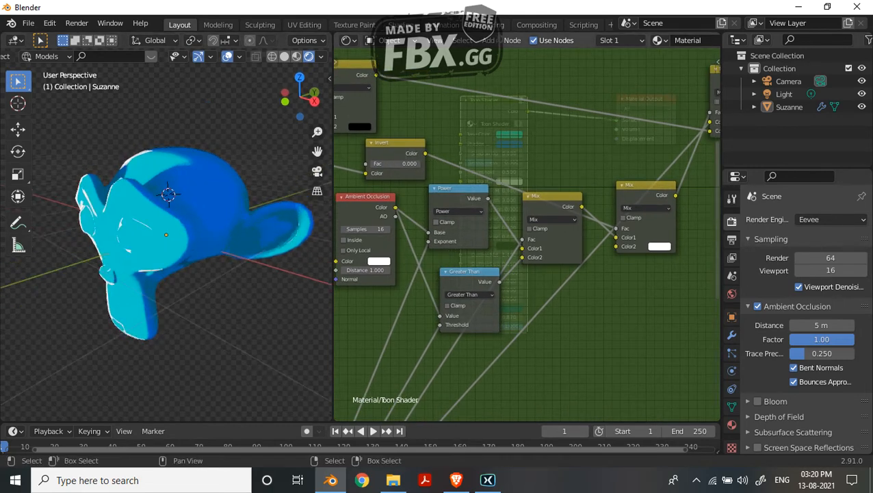
middle_drag(445, 205, 471, 216)
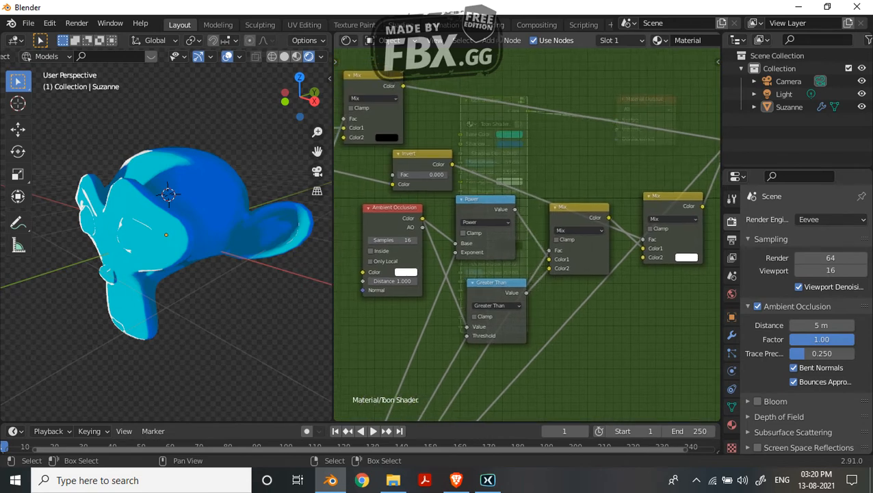
Step: Remove the Invert node, feed its incoming link directly into the last ambient occlusion Mix node's Fac, and check Suzanne's underside
mouse_move(392, 184)
mouse_down()
mouse_move(609, 243)
mouse_move(644, 239)
mouse_up()
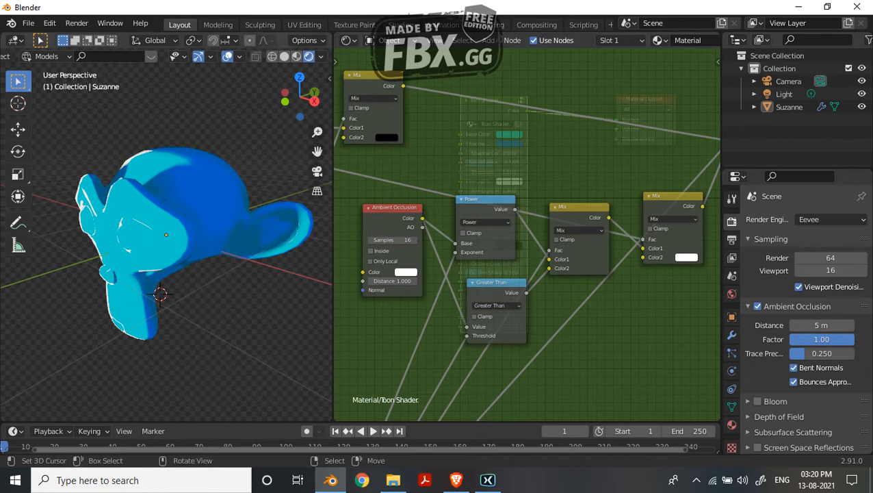
middle_drag(212, 246, 239, 199)
scroll(184, 235, up, 1)
scroll(165, 234, up, 3)
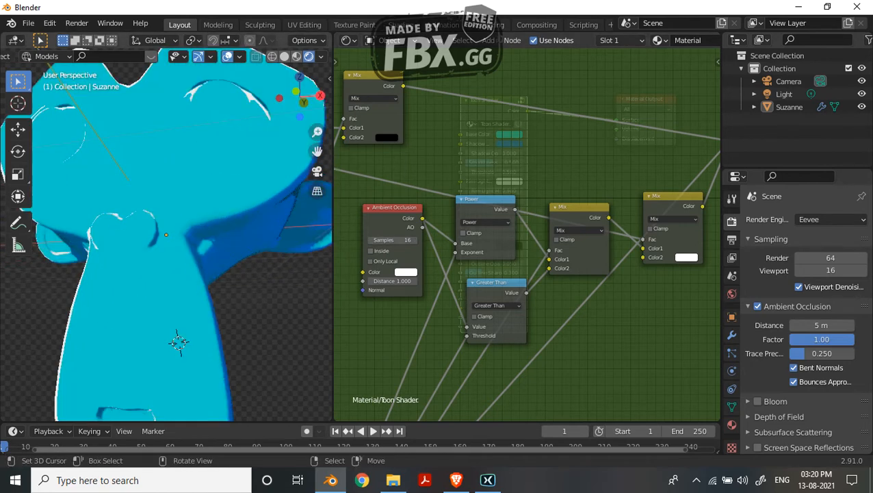
scroll(165, 234, down, 1)
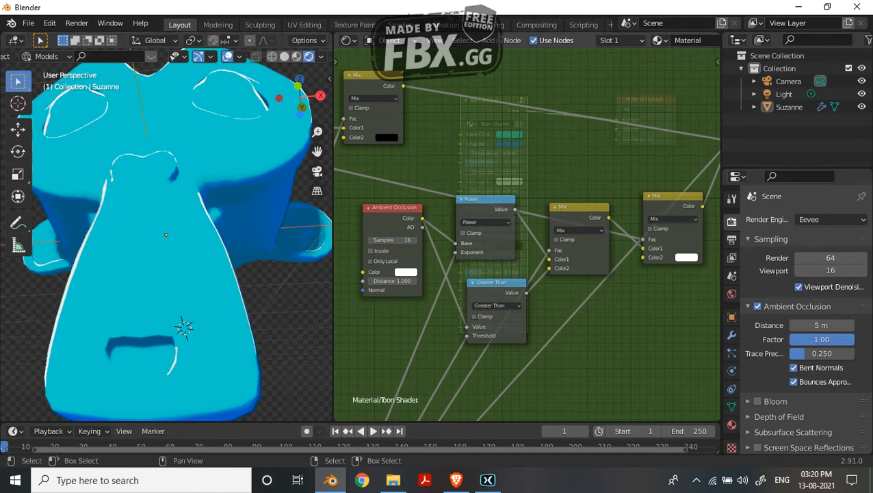
Step: Exit the node group and set AO Math to 0.730, checking the result on the side of Suzanne's head
key(Tab)
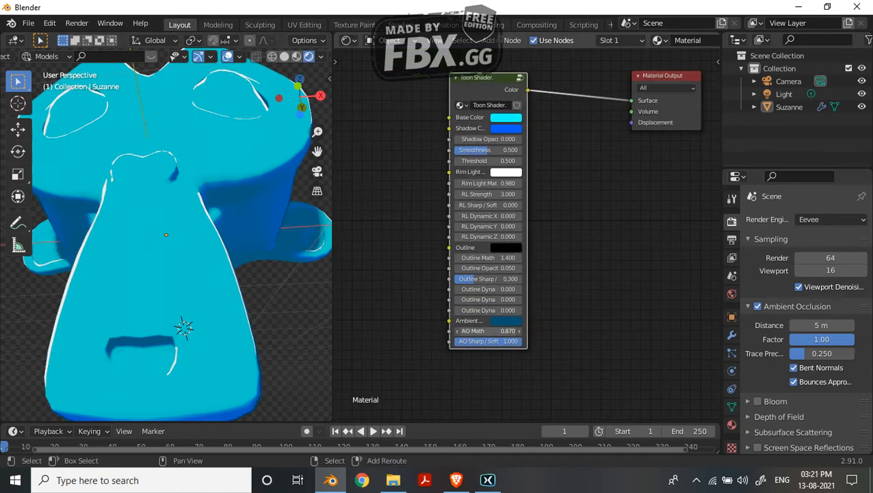
drag(488, 330, 474, 331)
middle_drag(212, 219, 116, 253)
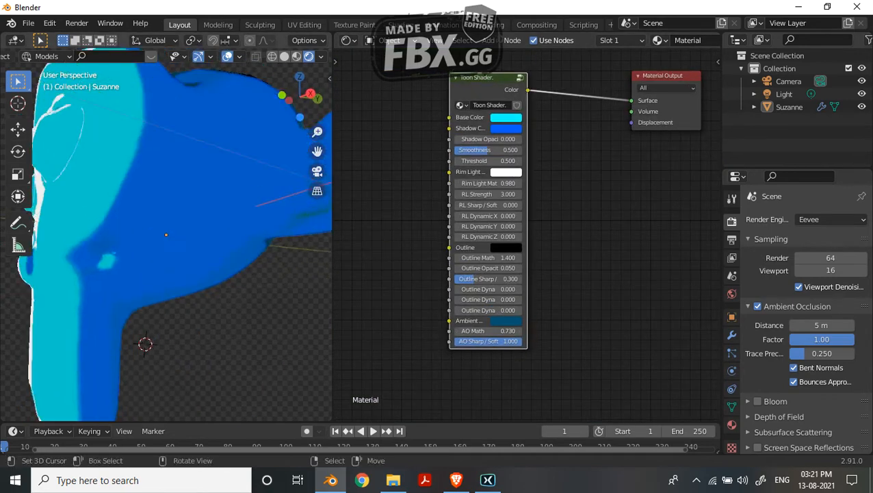
scroll(166, 235, down, 2)
Step: Set the Ambient Occlusion color to hue 0.562, saturation 0.951 and value 0.596, and check it around Suzanne
click(506, 320)
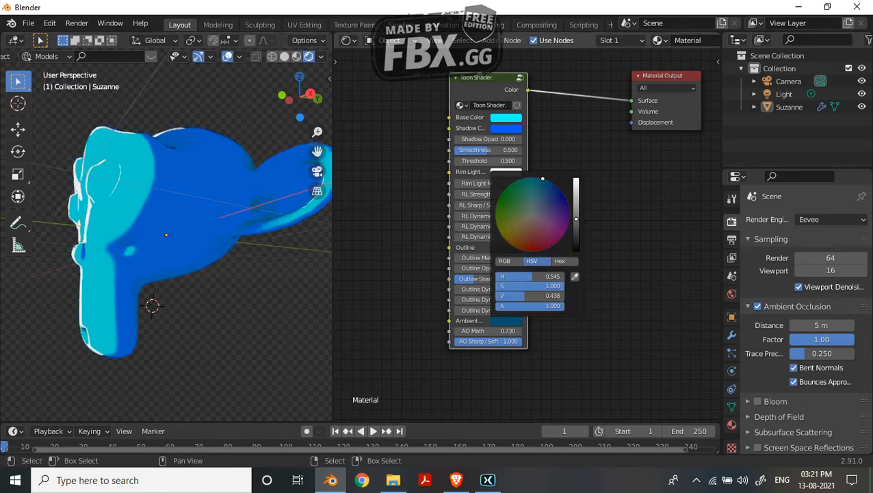
drag(576, 219, 576, 206)
drag(542, 178, 546, 182)
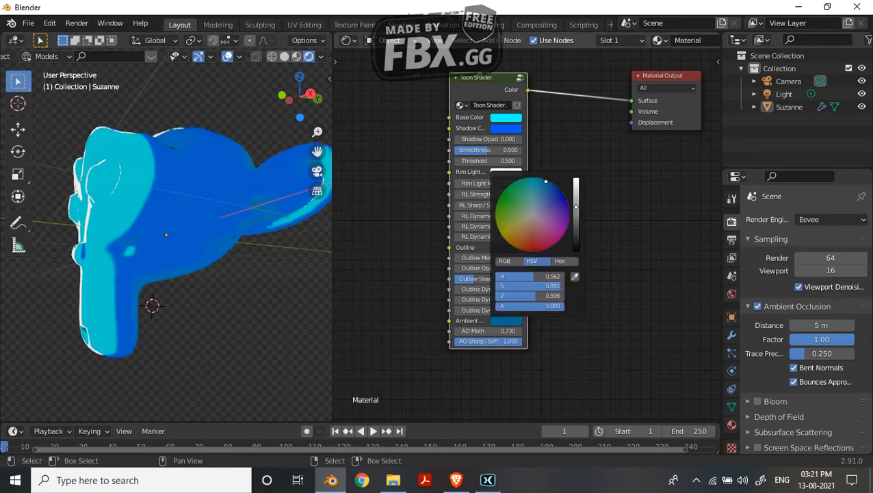
scroll(180, 240, down, 3)
middle_drag(179, 241, 209, 251)
middle_drag(164, 276, 161, 306)
scroll(161, 306, up, 4)
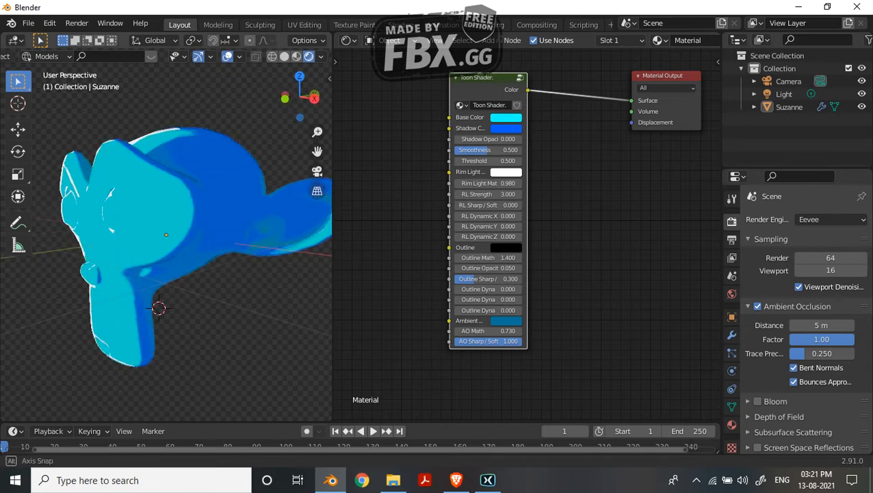
Step: Set Outline Math to 0.970 and turn off the scene's Ambient Occlusion render option
scroll(525, 234, up, 1)
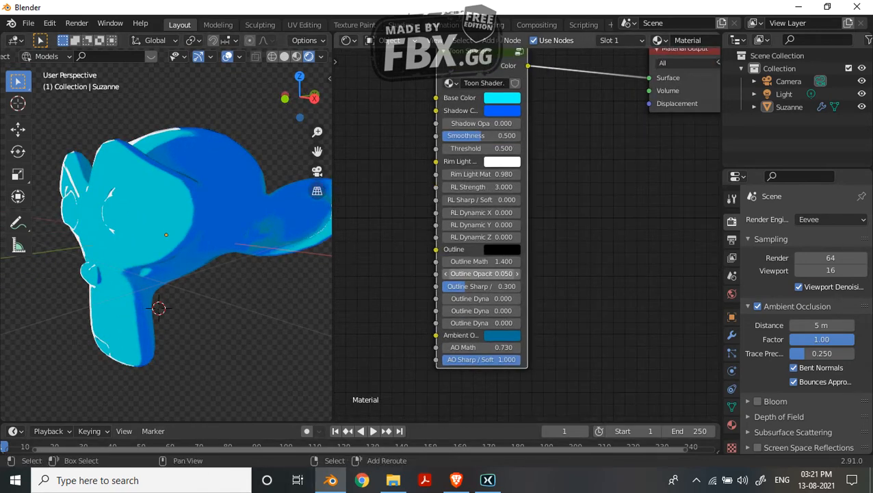
drag(481, 261, 480, 261)
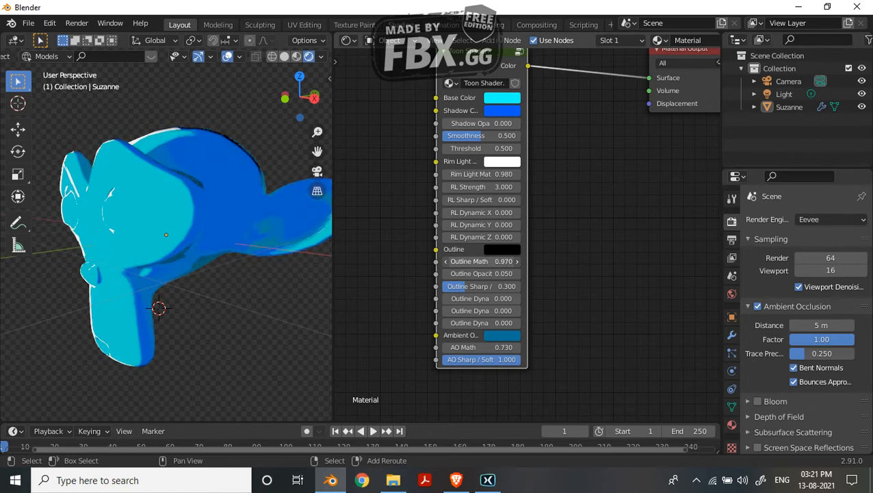
middle_drag(205, 233, 272, 239)
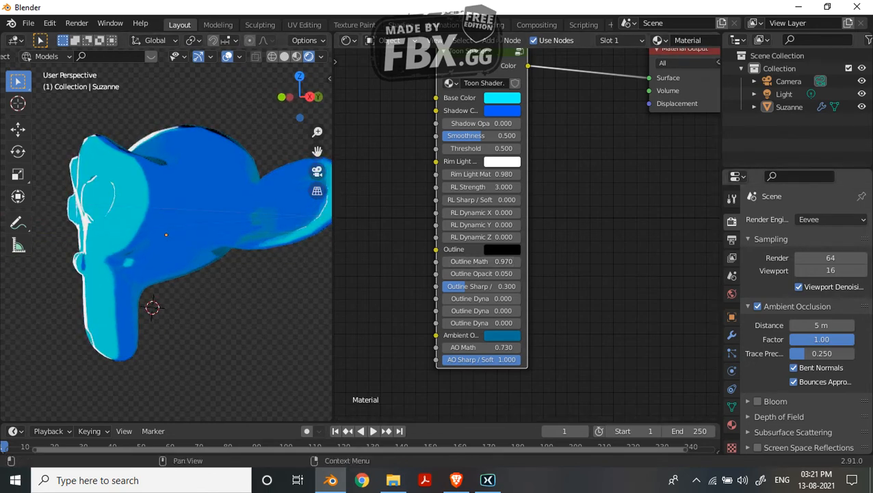
click(758, 306)
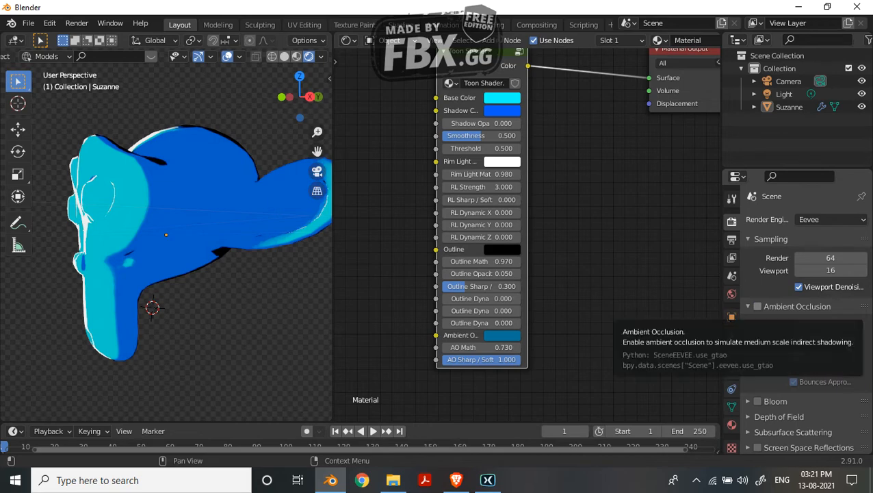
Step: Inside the group, connect the outline Add result to the final Mix's Fac and the ambient occlusion Mix result to the black Mix's Fac
key(Tab)
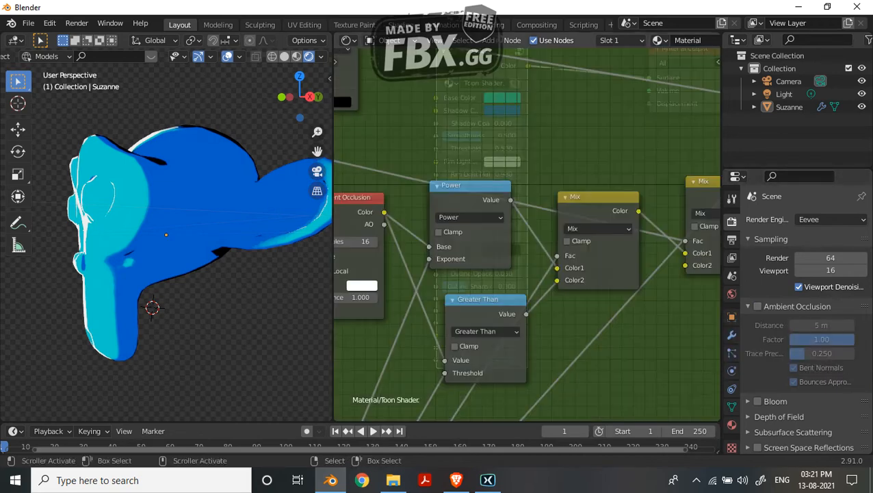
scroll(528, 228, down, 7)
scroll(526, 237, down, 2)
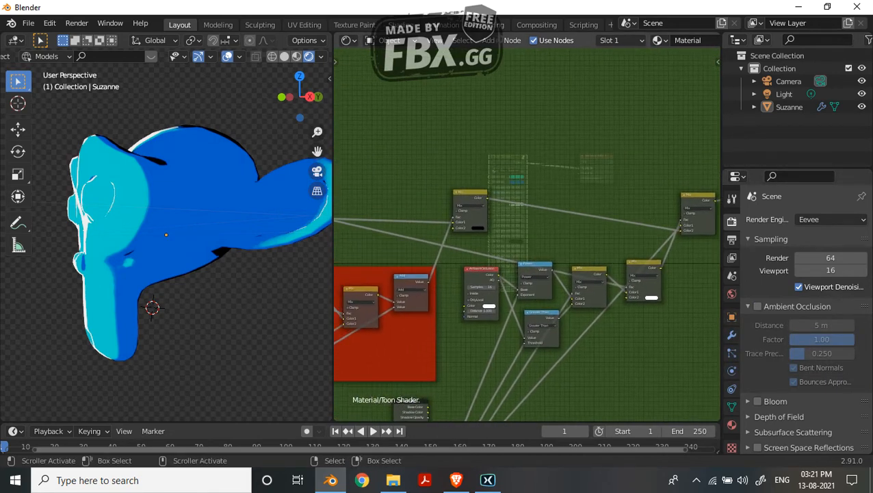
middle_drag(527, 236, 508, 269)
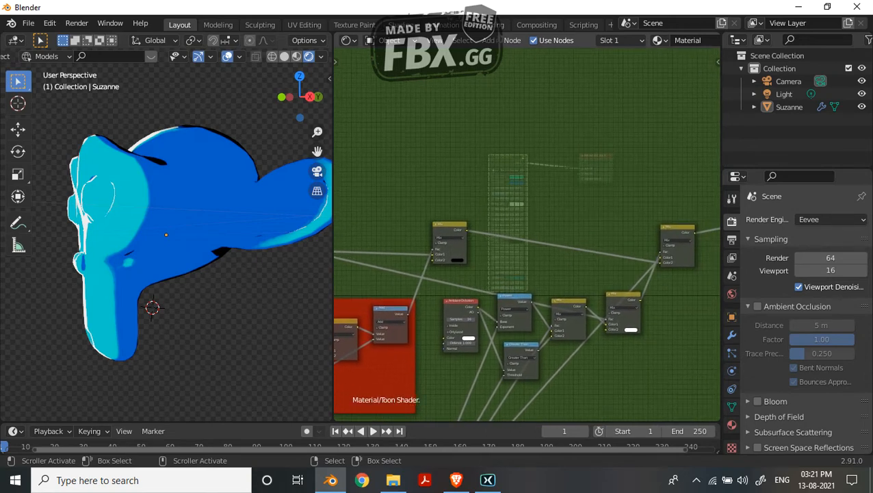
drag(436, 249, 661, 252)
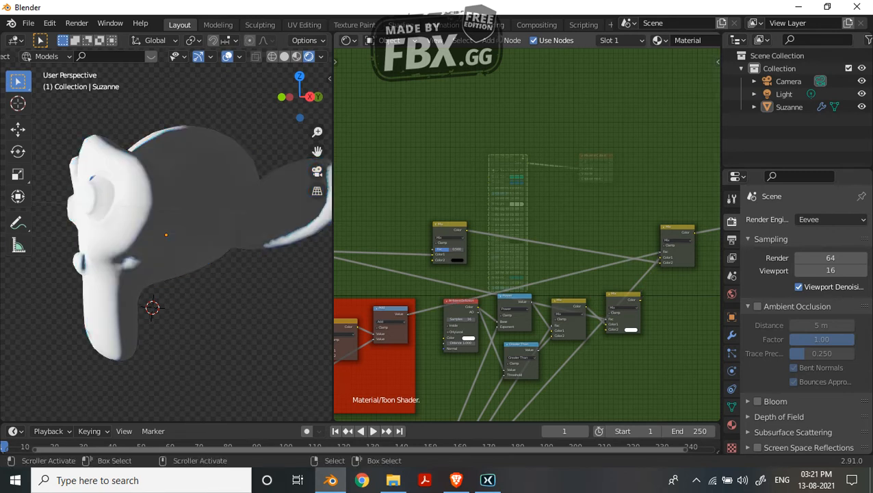
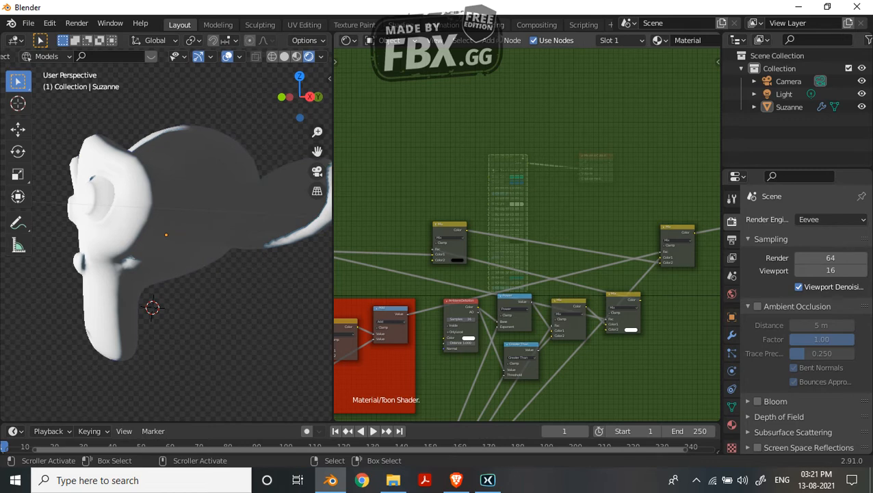
key(Tab)
scroll(526, 234, up, 4)
key(Tab)
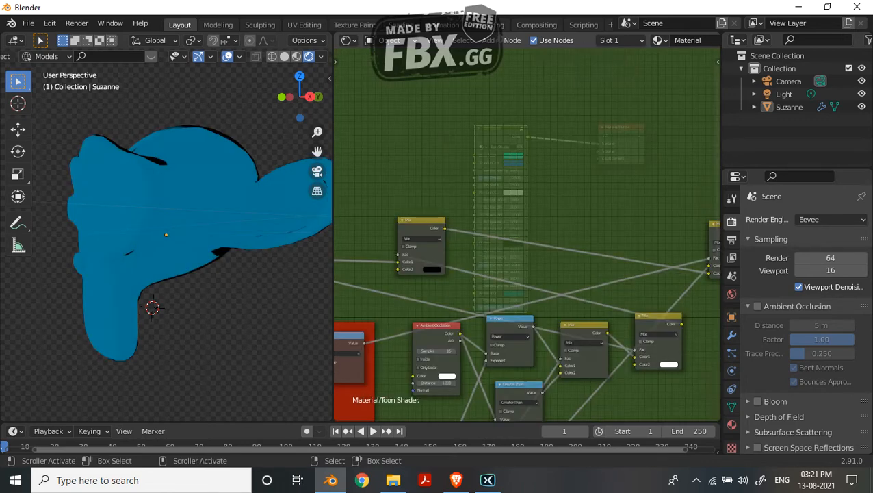
Step: Exit the group, re-enable the scene's Ambient Occlusion option and view Suzanne from the side
key(Tab)
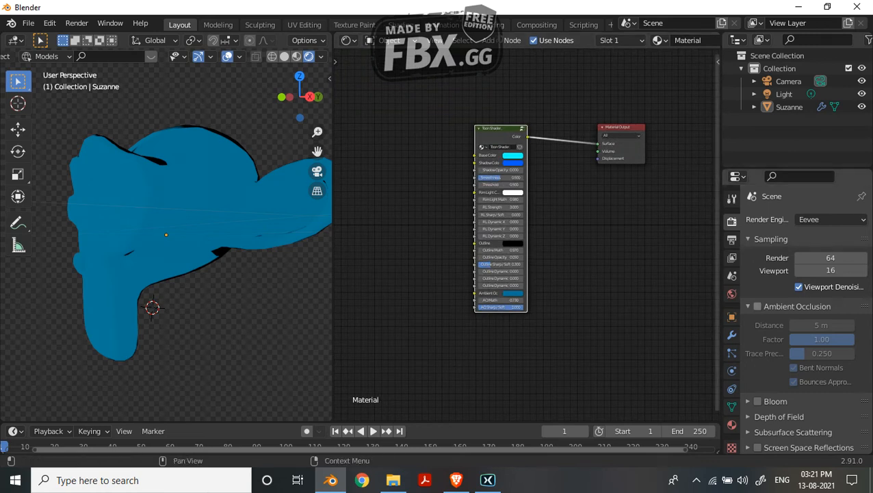
click(758, 307)
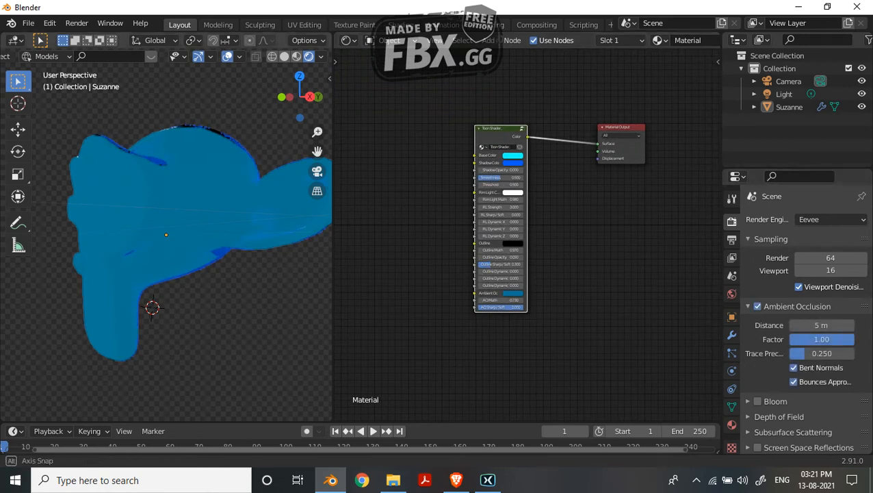
middle_drag(226, 219, 99, 222)
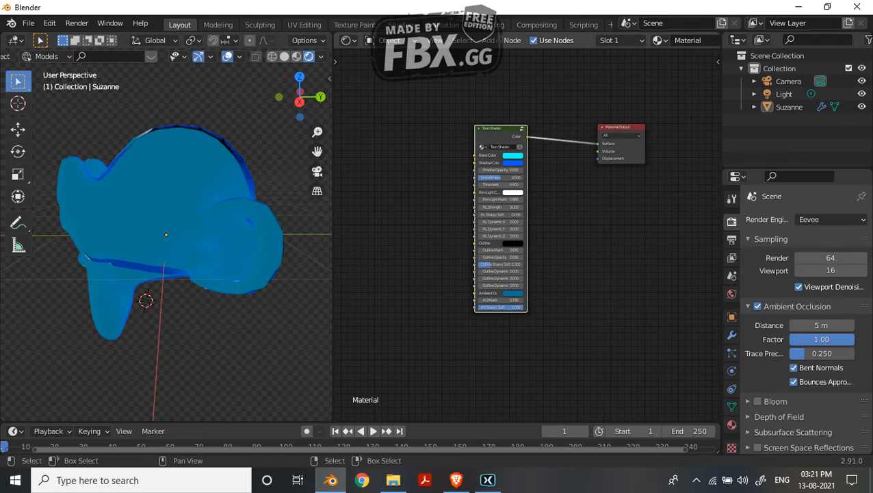
Step: Reopen the group, move the Mix node with the black Color2 closer to the final Mix node, and exit
key(Tab)
middle_drag(527, 273, 476, 256)
scroll(534, 231, up, 1)
drag(424, 178, 569, 163)
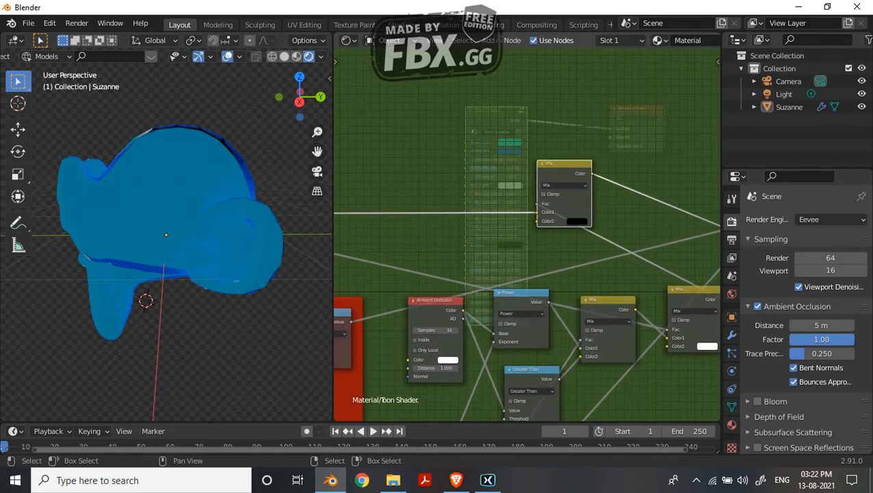
scroll(569, 162, down, 3)
middle_drag(569, 163, 541, 156)
key(Tab)
Step: Set the Toon Shader's Ambient Occlusion color to black with value 0.000 and inspect it on Suzanne
scroll(541, 156, up, 3)
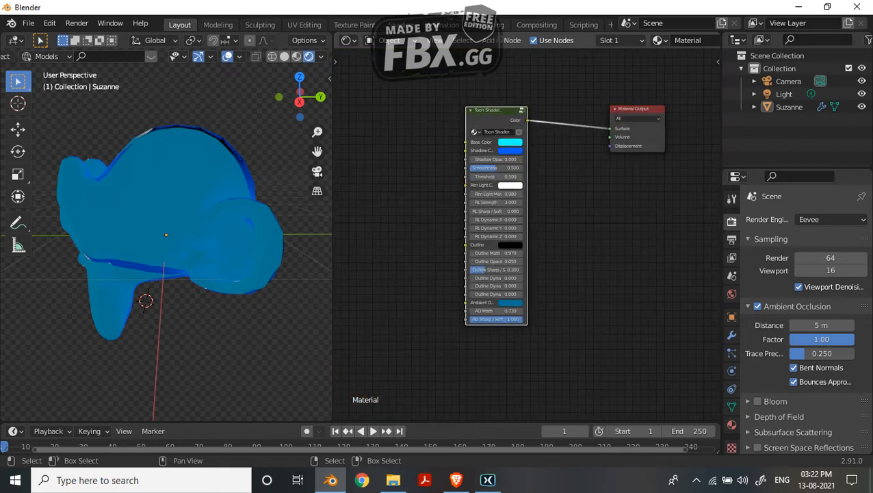
click(510, 184)
drag(566, 213, 566, 249)
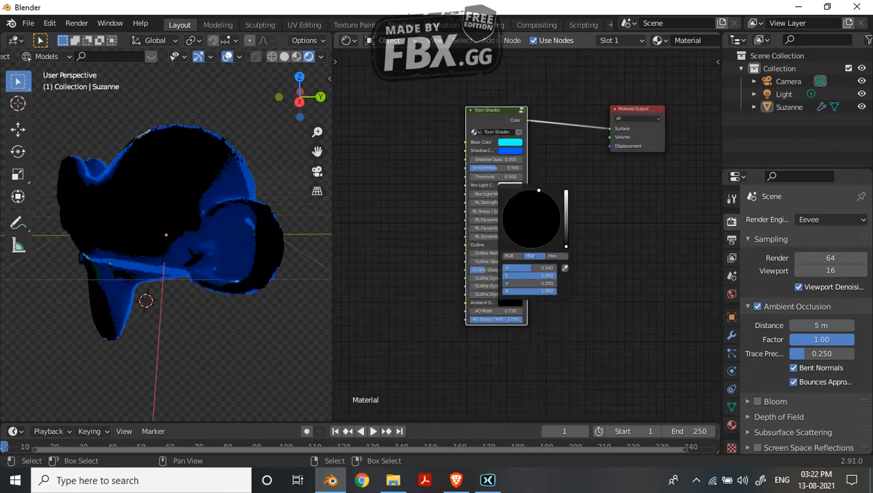
middle_drag(239, 260, 274, 259)
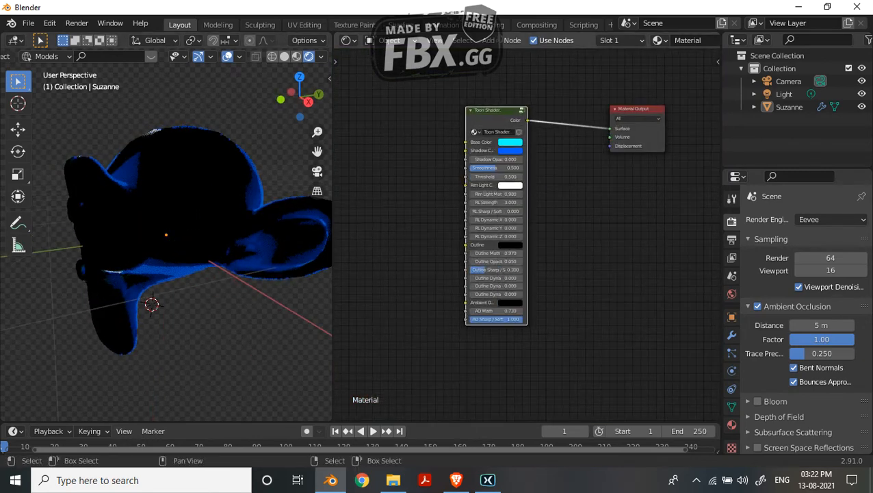
Step: Reopen the group and move all the ambient occlusion nodes down beside the Group Input node
key(Tab)
scroll(526, 234, down, 3)
middle_drag(527, 234, 529, 207)
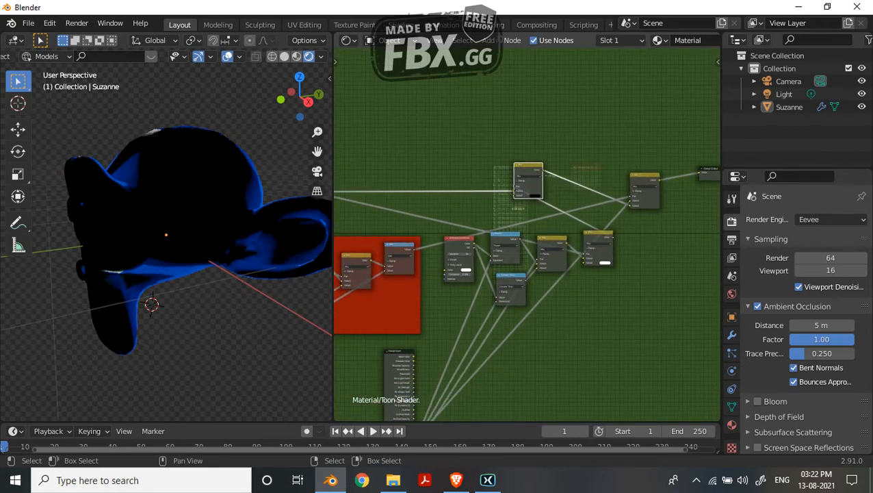
drag(444, 223, 637, 312)
key(g)
click(606, 412)
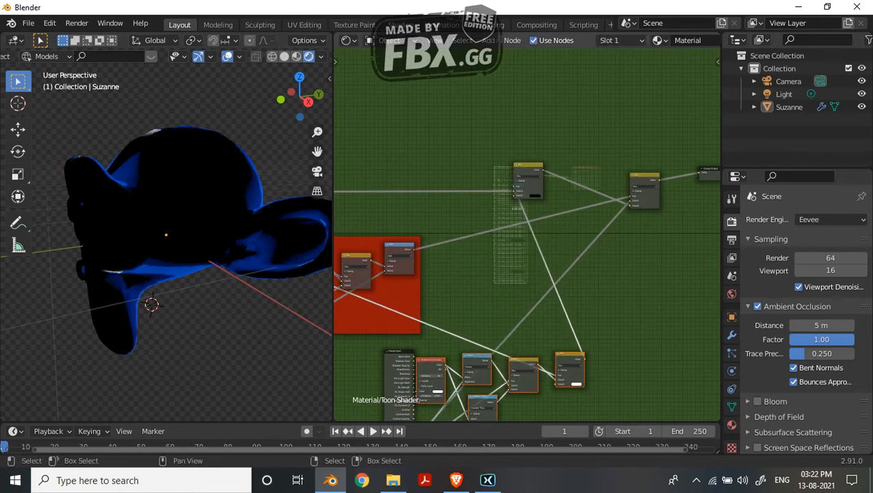
Step: Move the red Outline frame with its nodes rightward, below the black Mix node
drag(397, 315, 480, 286)
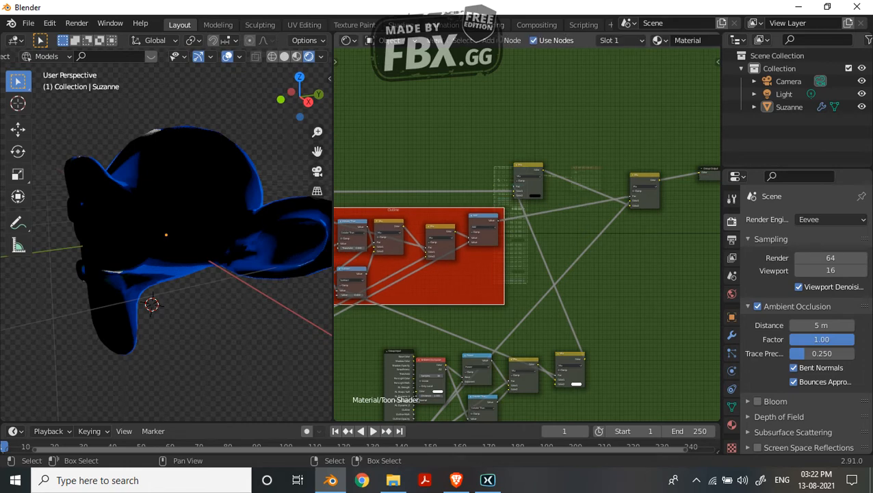
middle_drag(480, 286, 607, 281)
drag(607, 282, 710, 292)
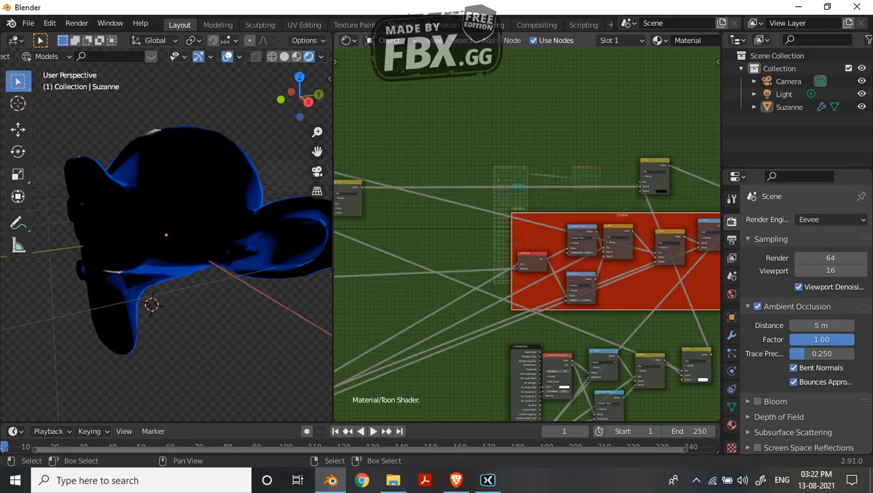
Step: Relocate the ambient occlusion nodes to the free space left of the Outline frame
scroll(414, 123, down, 2)
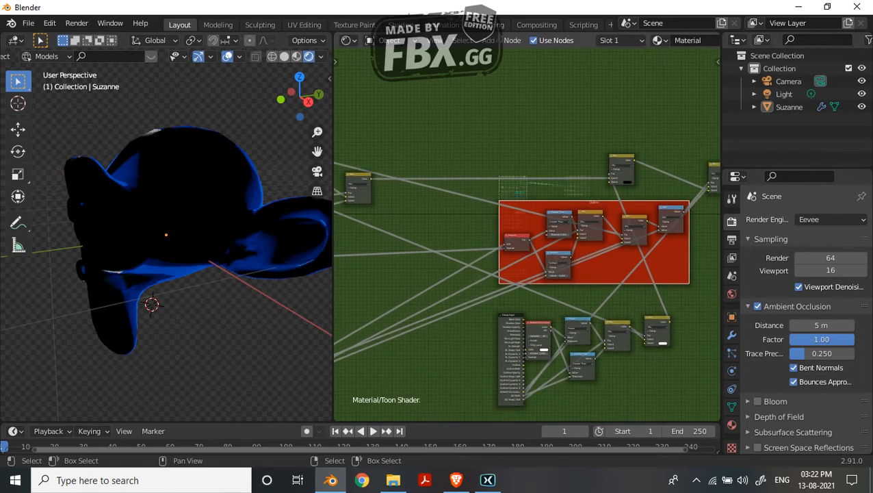
drag(527, 303, 700, 403)
key(g)
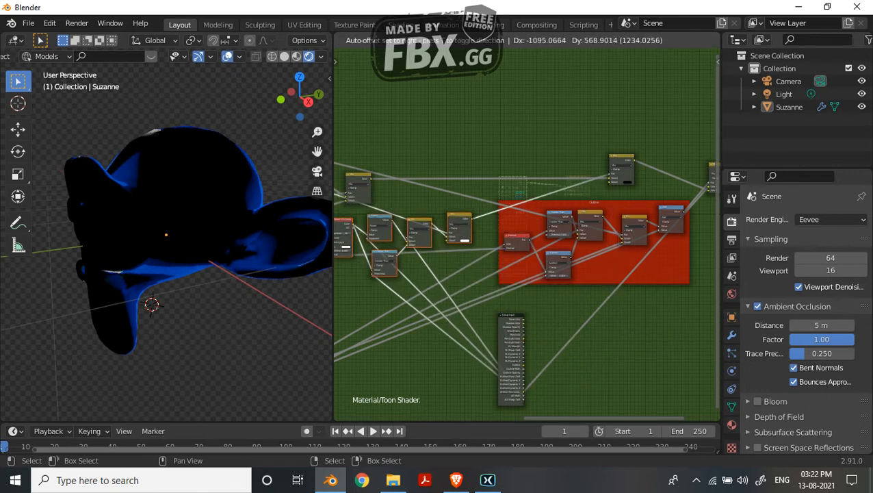
click(500, 296)
Step: Move the Group Input node directly beneath the ambient occlusion nodes
drag(524, 342, 408, 314)
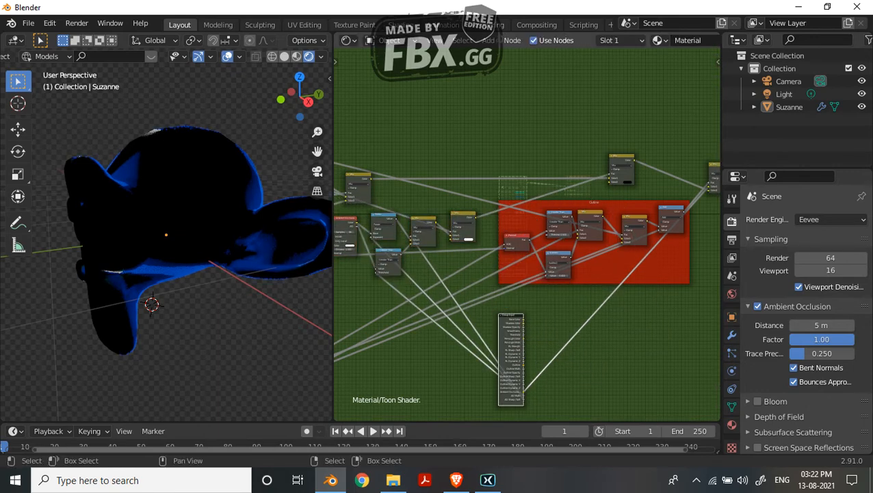
drag(511, 318, 393, 269)
middle_drag(393, 270, 378, 228)
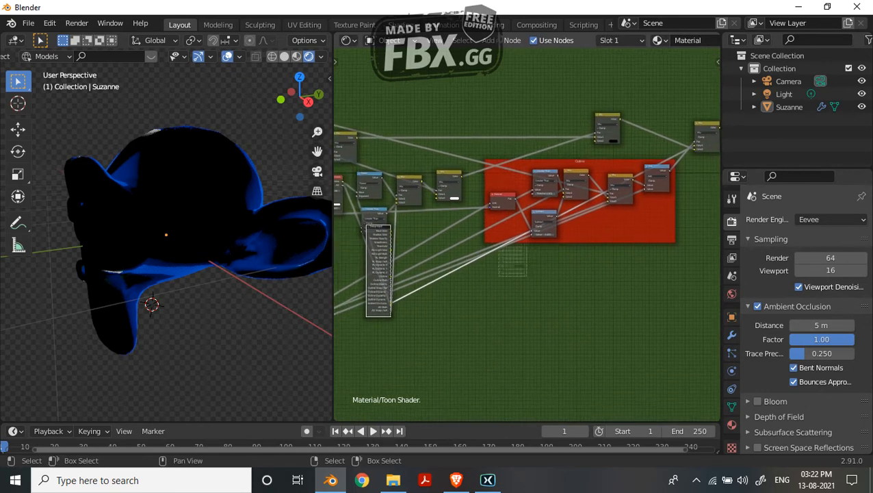
Step: Cut the Group Input's Ambient Occlusion color link that runs past the Outline frame to the final Mix node
scroll(520, 240, up, 4)
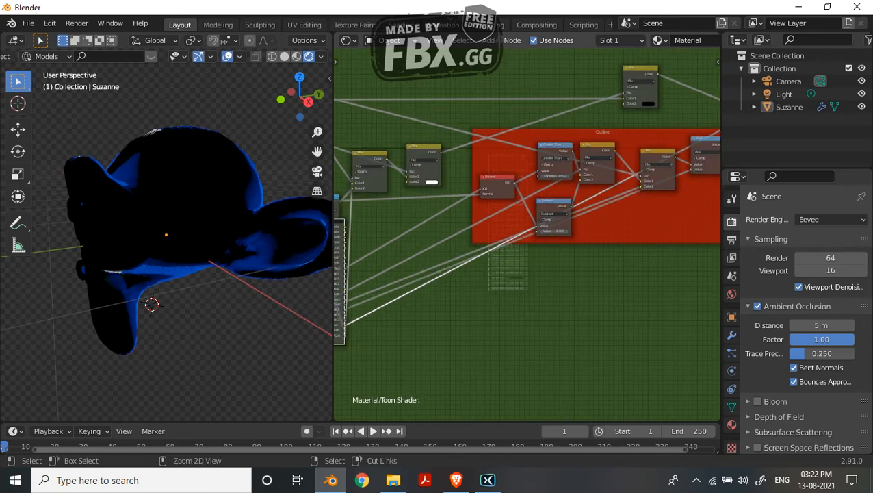
ctrl+right_drag(378, 302, 381, 316)
middle_drag(380, 316, 399, 319)
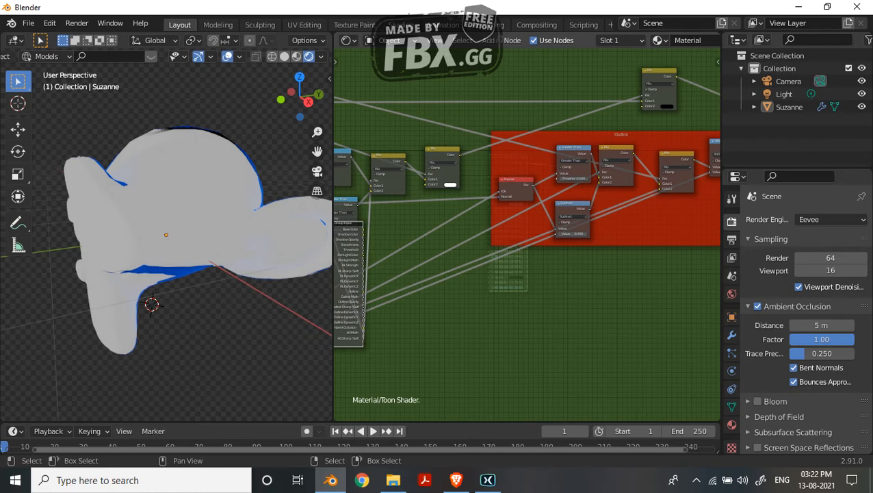
Step: Connect the Group Input's Ambient Occlusion color to Color2 of the black Mix node above the Outline frame
mouse_move(644, 106)
mouse_down()
mouse_move(438, 321)
mouse_move(362, 337)
mouse_move(363, 326)
mouse_move(424, 274)
mouse_move(606, 147)
mouse_move(642, 102)
mouse_up()
drag(557, 173, 557, 173)
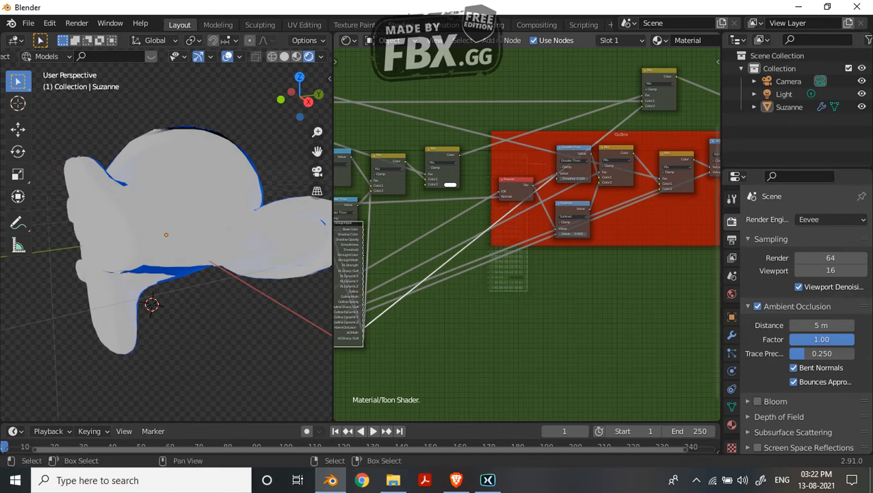
Step: Move the preceding Mix node's link on the final Mix node from Color2 to Color1
middle_drag(557, 173, 363, 218)
scroll(525, 235, down, 3)
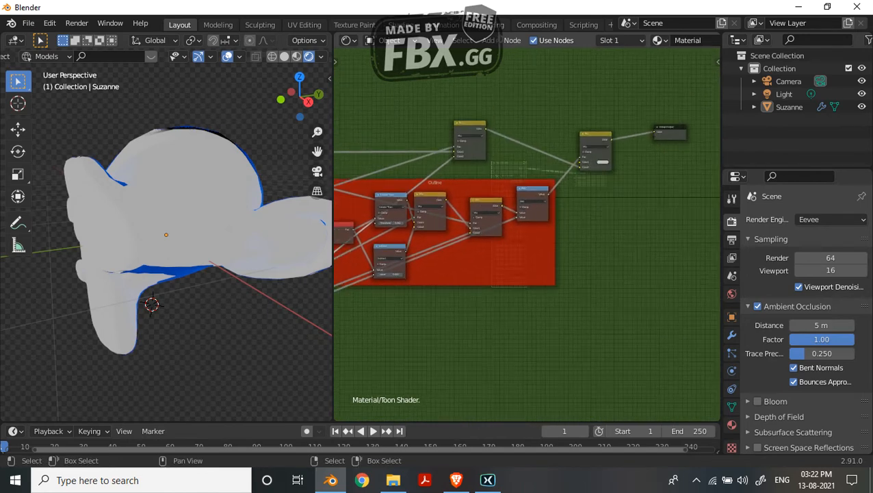
middle_drag(525, 234, 650, 198)
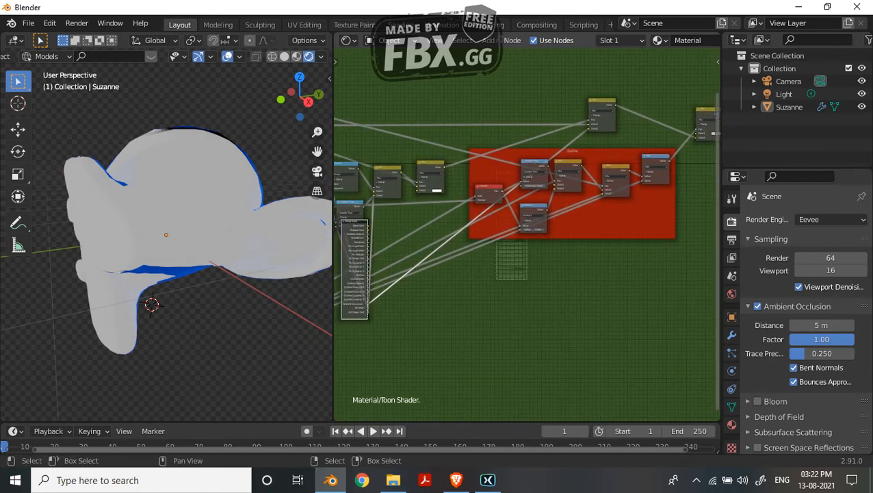
drag(695, 130, 590, 206)
click(707, 117)
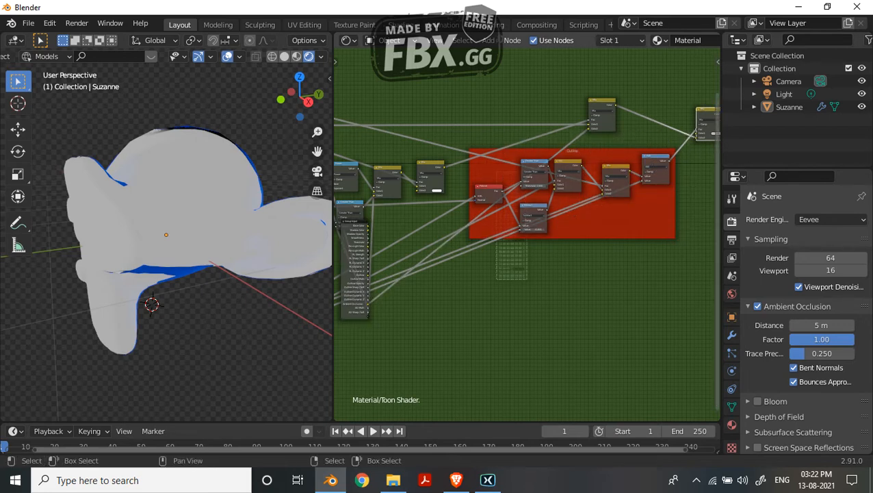
scroll(557, 227, up, 8)
middle_drag(640, 202, 520, 238)
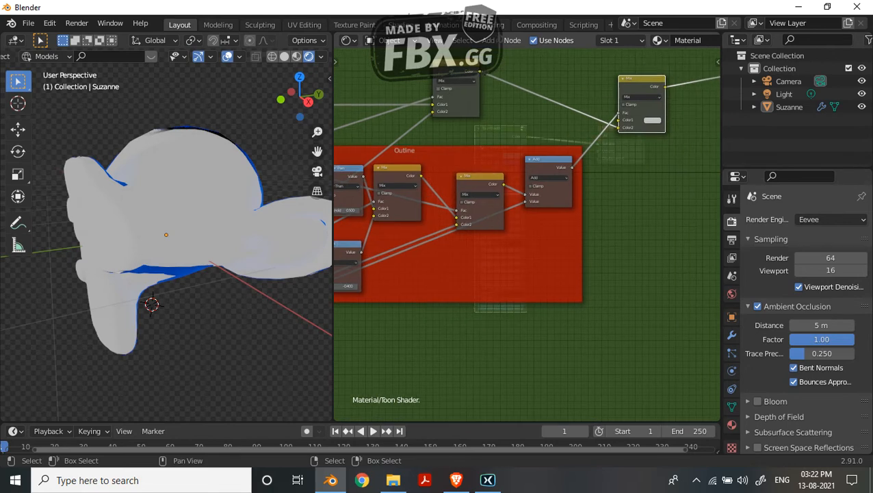
drag(618, 128, 618, 119)
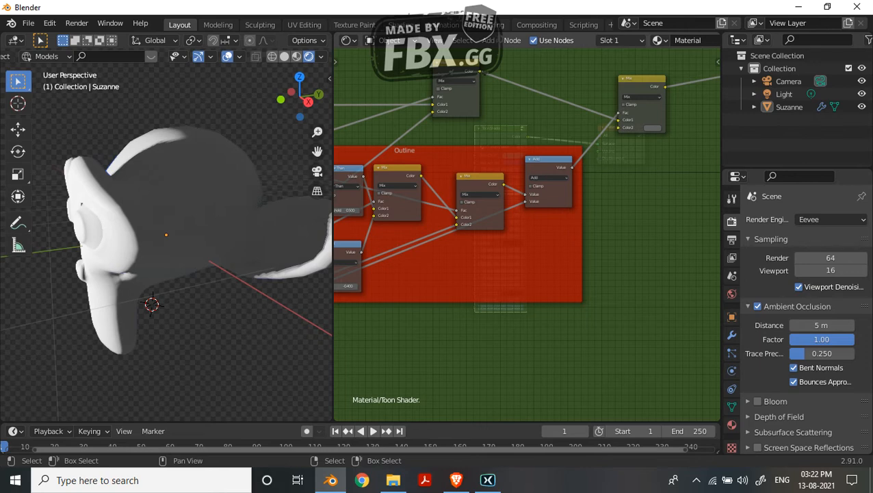
Step: Swap the links on the Mix node above the Outline frame so the Ambient Occlusion color feeds Color1
middle_drag(493, 205, 633, 175)
middle_drag(533, 247, 395, 384)
scroll(529, 243, up, 2)
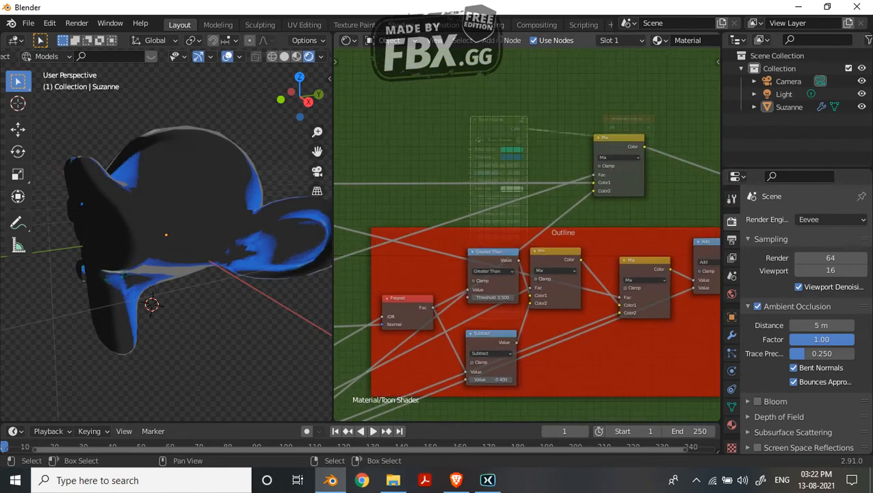
middle_drag(529, 242, 566, 230)
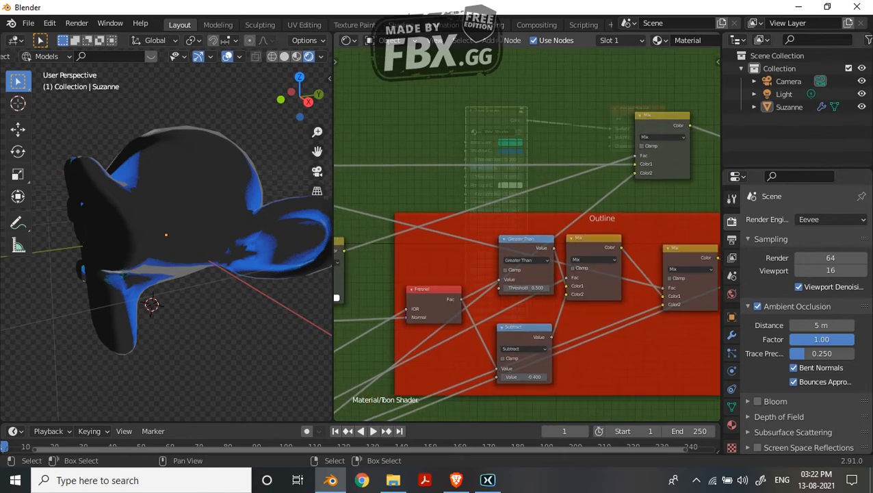
mouse_move(636, 165)
mouse_down()
mouse_move(636, 173)
mouse_move(636, 164)
mouse_up()
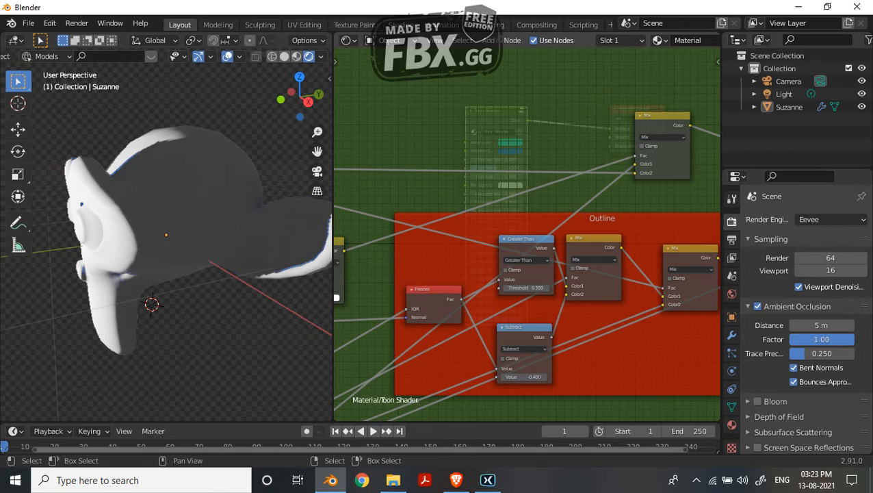
Step: Exit the node group and test the Outline color's brightness on the Toon Shader node, keeping it black
scroll(527, 234, down, 2)
mouse_move(527, 273)
middle_down()
mouse_move(564, 174)
mouse_move(639, 69)
middle_up()
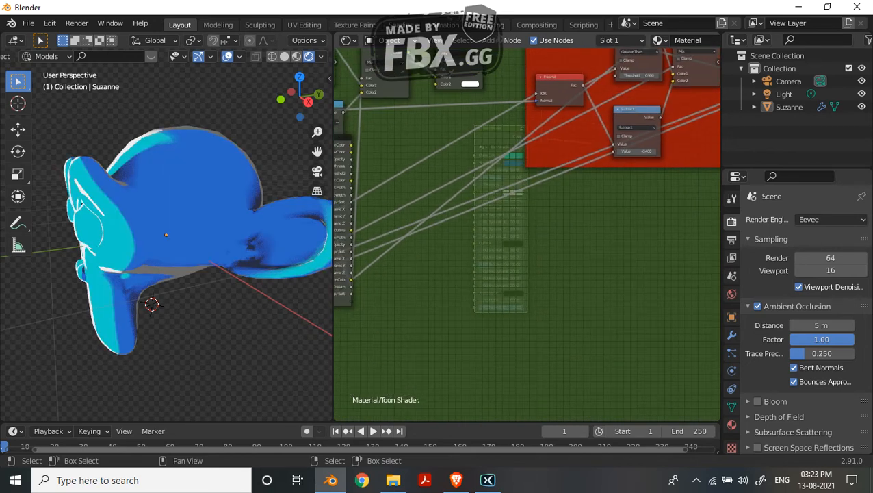
middle_drag(527, 234, 632, 108)
scroll(527, 234, up, 2)
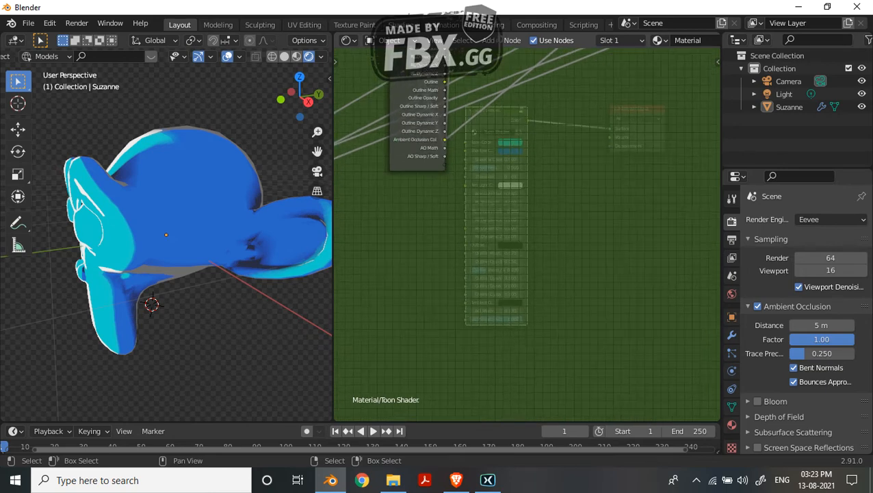
key(Tab)
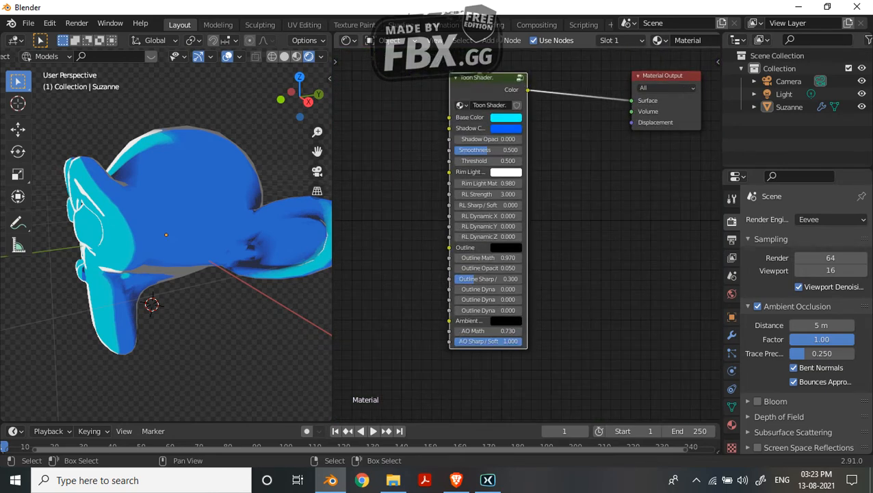
click(506, 247)
mouse_move(577, 176)
mouse_down()
mouse_move(576, 106)
mouse_move(576, 175)
mouse_up()
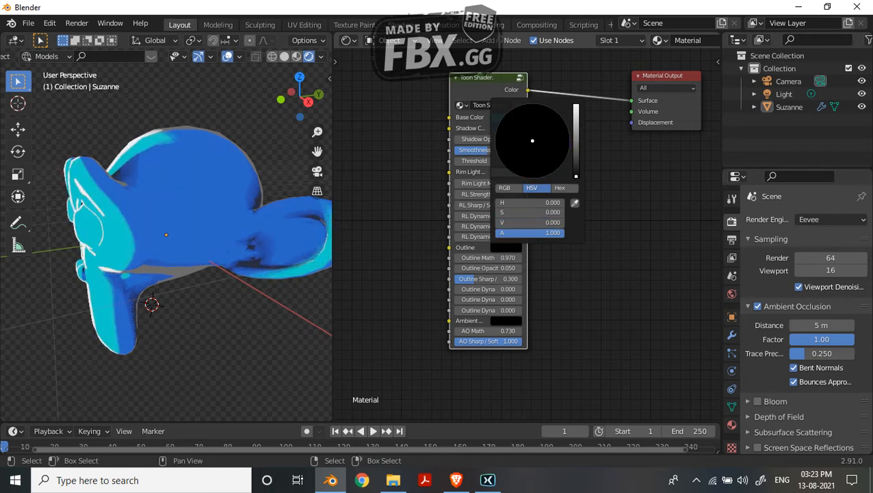
Step: Test the brightness of the Ambient Occlusion and Outline colors on the Toon Shader node, leaving both black
key(Tab)
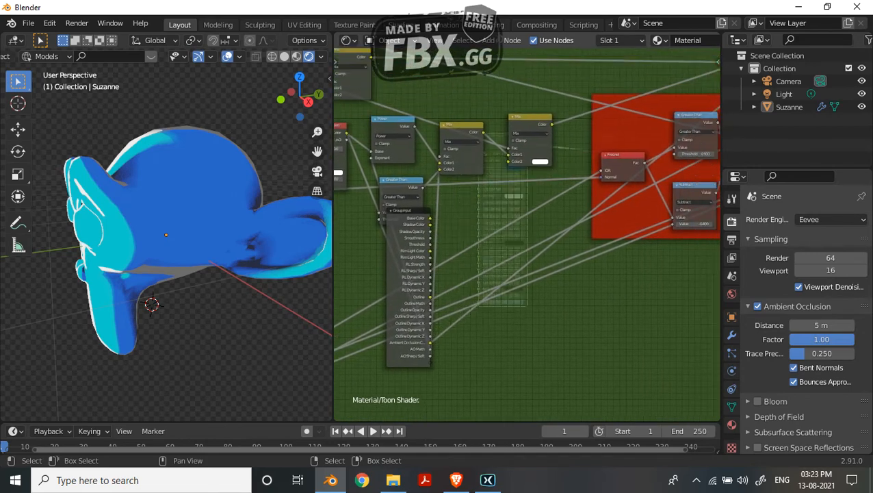
middle_drag(576, 205, 493, 244)
key(Tab)
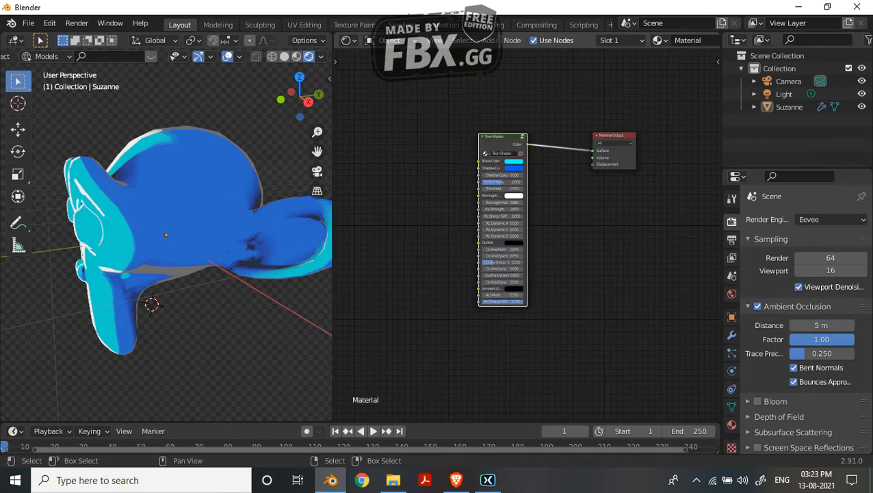
click(514, 289)
mouse_move(557, 243)
mouse_down()
mouse_move(558, 201)
mouse_move(557, 244)
mouse_up()
scroll(547, 257, up, 4)
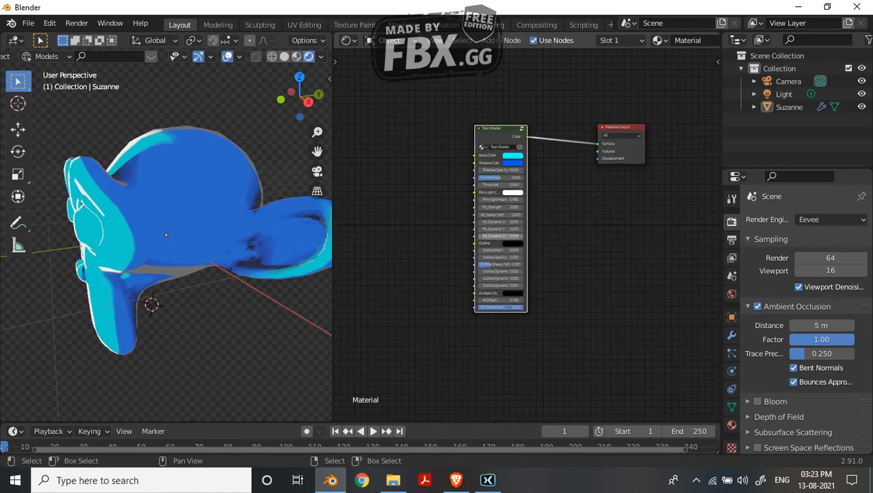
click(509, 246)
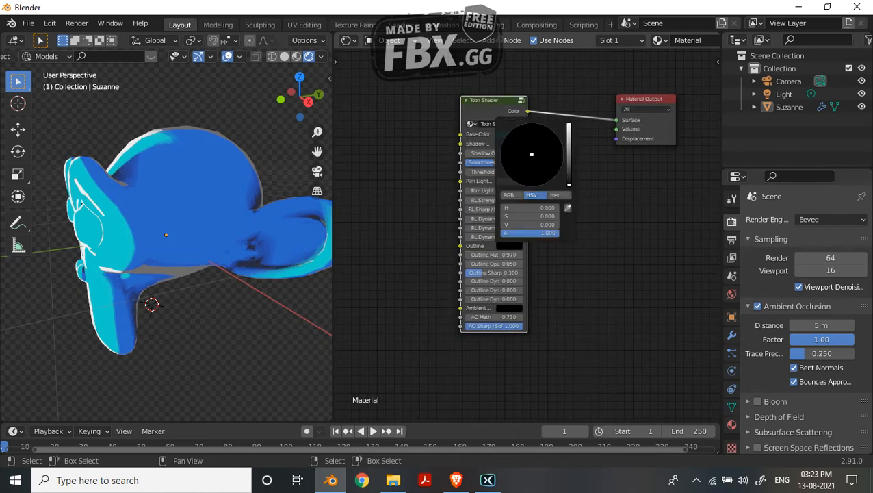
mouse_move(569, 184)
mouse_down()
mouse_move(568, 124)
mouse_move(568, 184)
mouse_up()
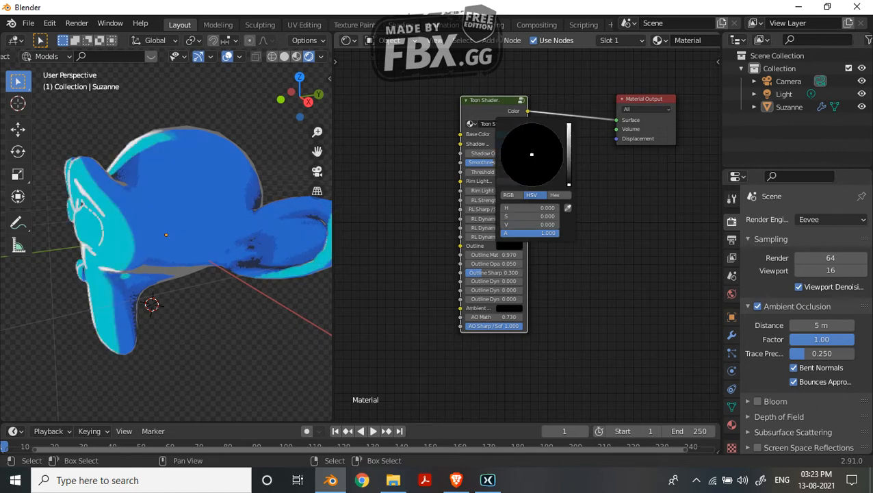
Step: Try to link the Group Input's Outline color to the final Mix node, reconnecting the preceding Mix node's output to Color1
key(Tab)
scroll(526, 234, down, 3)
middle_drag(684, 185, 580, 199)
scroll(527, 234, down, 4)
scroll(527, 234, down, 3)
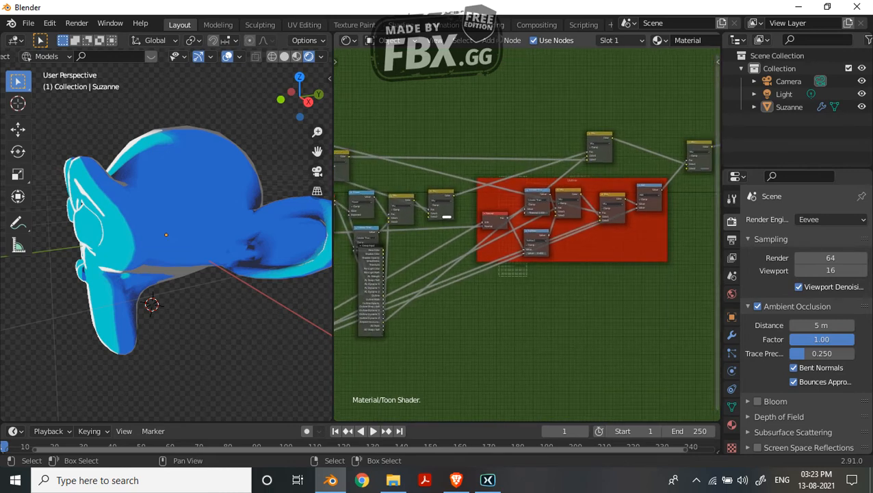
drag(687, 163, 381, 295)
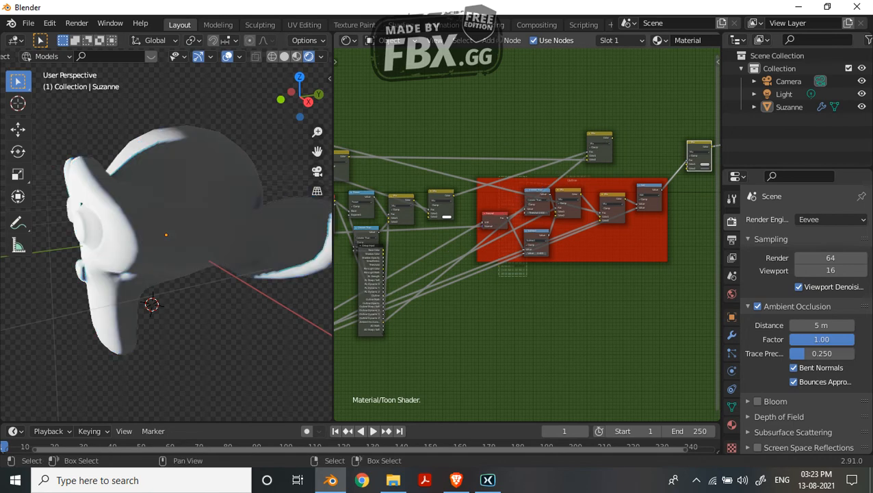
scroll(463, 264, up, 2)
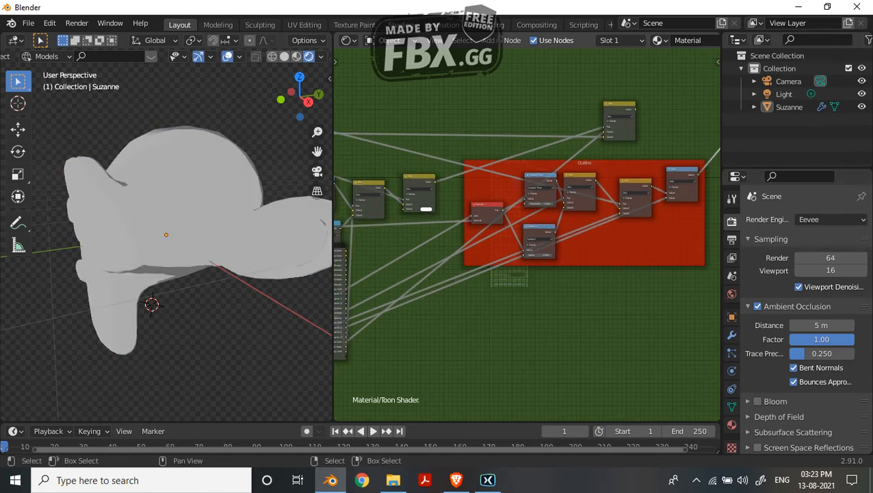
scroll(568, 213, down, 2)
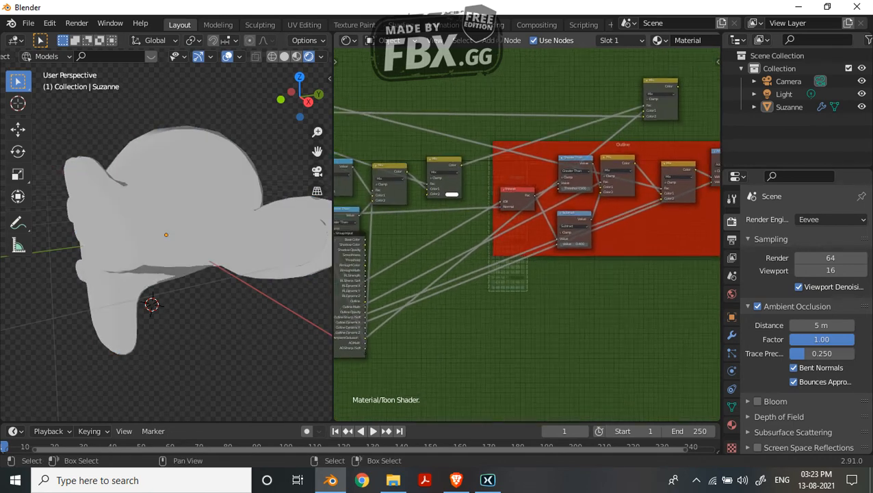
drag(378, 296, 642, 167)
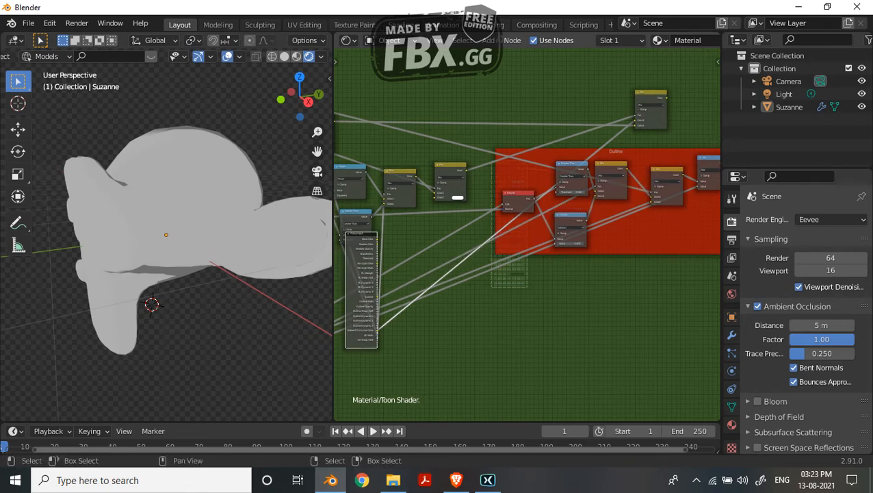
middle_drag(642, 167, 511, 180)
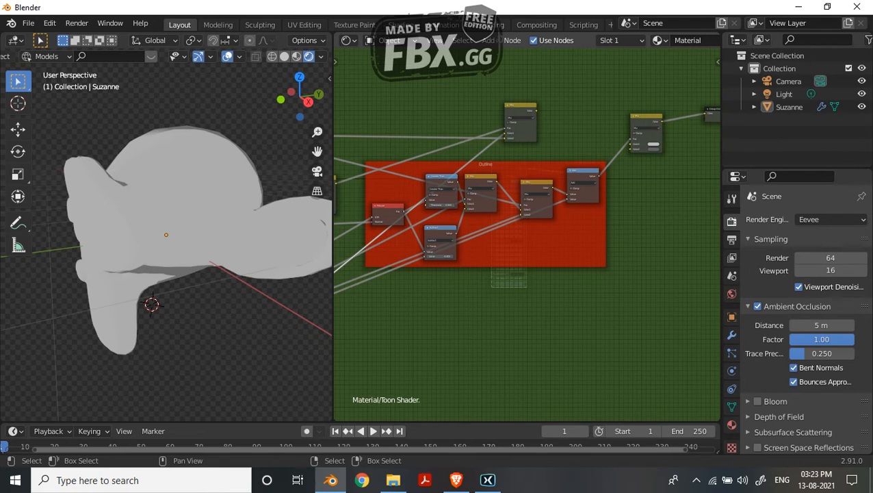
drag(536, 111, 629, 142)
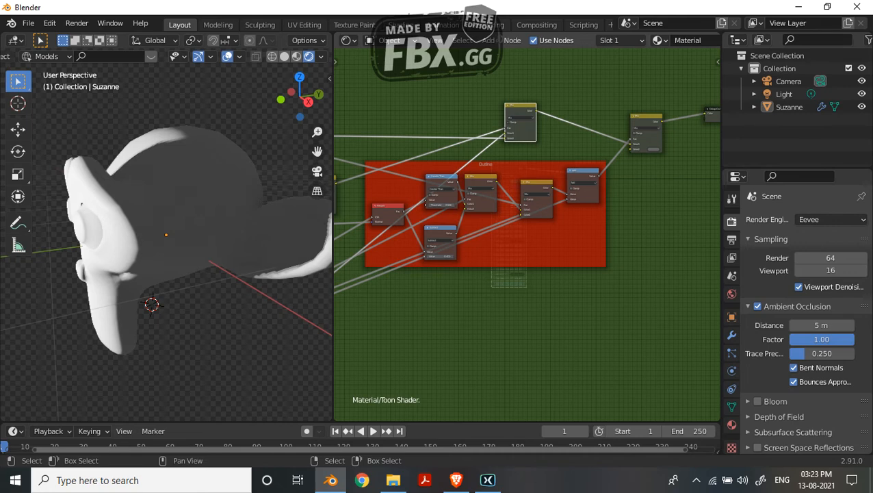
Step: Duplicate the Group Input node and place the copy at the Outline frame's lower-right corner
scroll(526, 235, down, 1)
middle_drag(526, 235, 609, 190)
scroll(527, 234, down, 4)
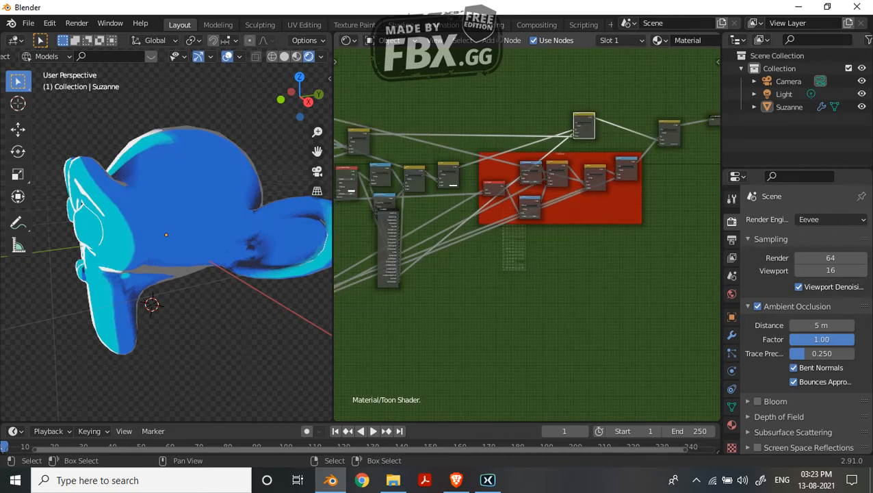
drag(388, 246, 377, 263)
key(shift+d)
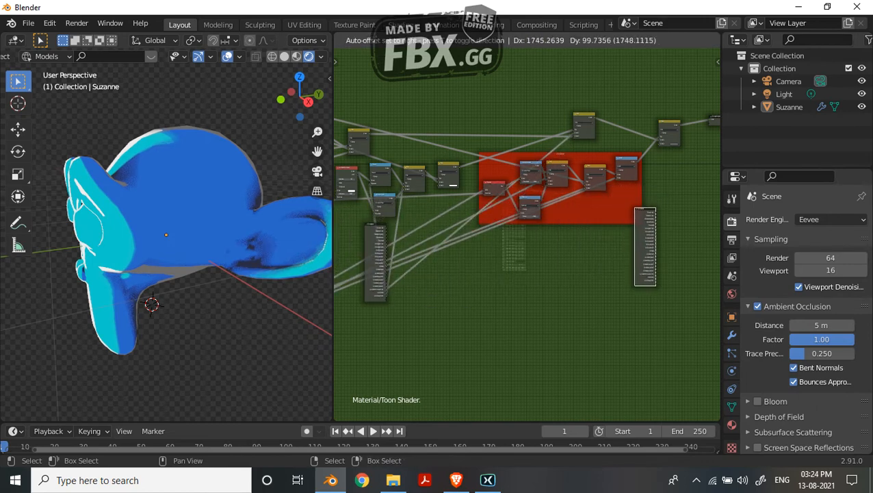
click(646, 247)
Step: Connect the copied Group Input's Outline color to Color2 of the final Mix node and exit the node group
middle_drag(645, 247, 453, 239)
scroll(573, 237, up, 8)
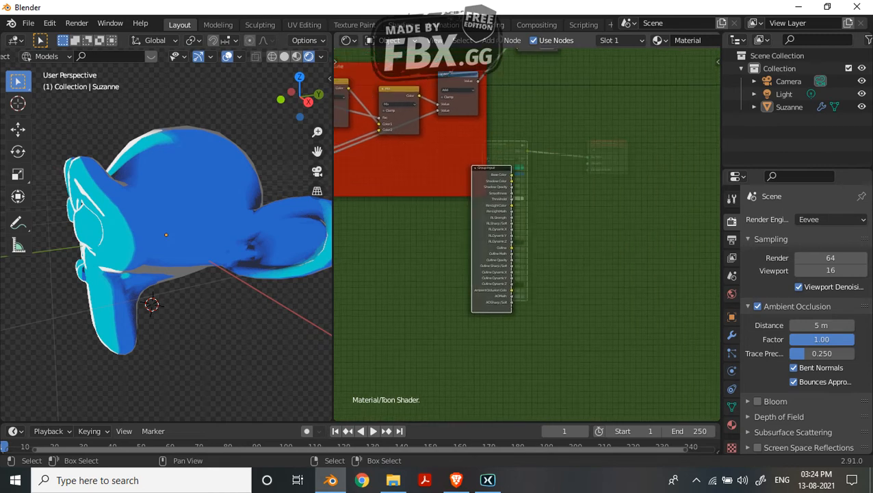
scroll(515, 190, up, 3)
middle_drag(515, 191, 518, 250)
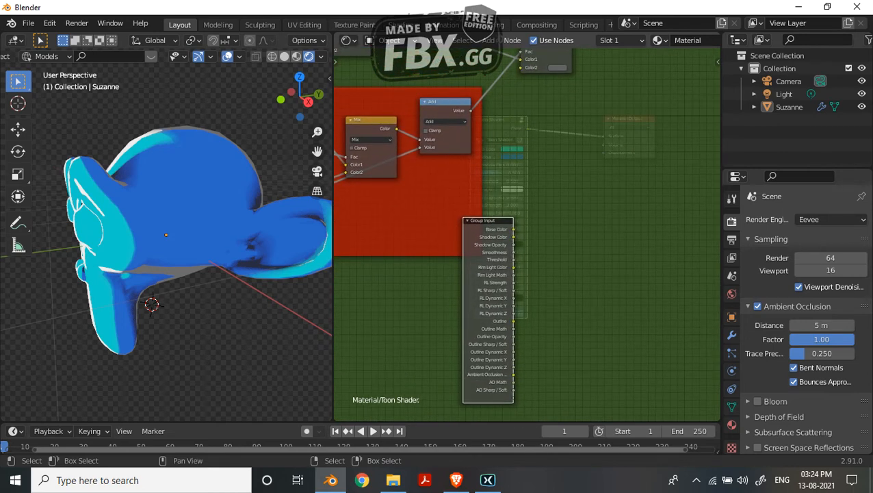
drag(520, 68, 513, 321)
key(Tab)
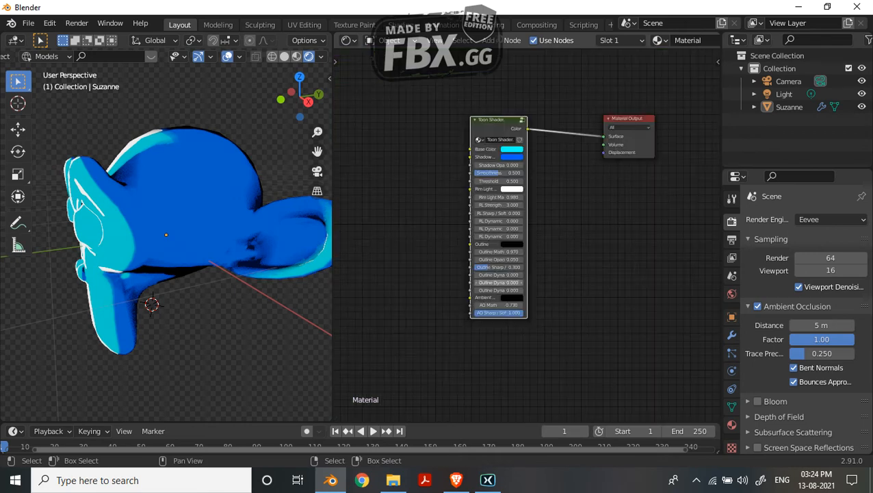
scroll(492, 212, up, 2)
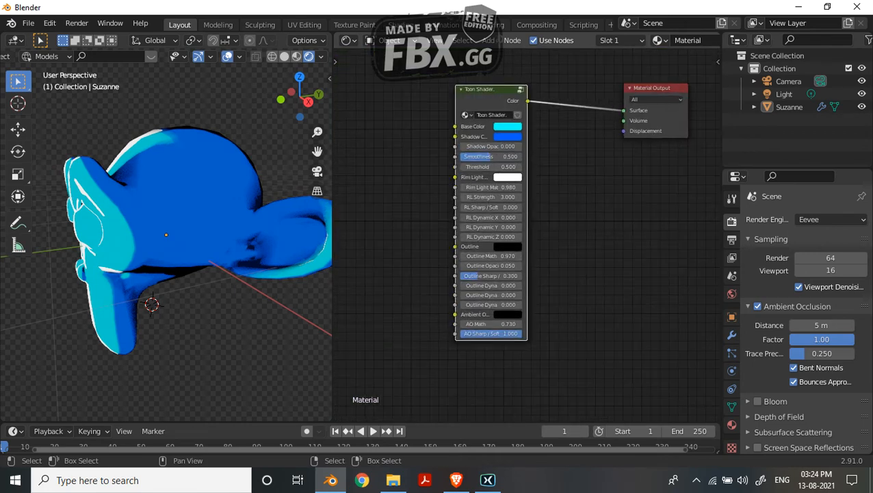
Step: Set Suzanne's Subdivision viewport level to 2 and inspect the shaded model from a slightly different angle
click(731, 335)
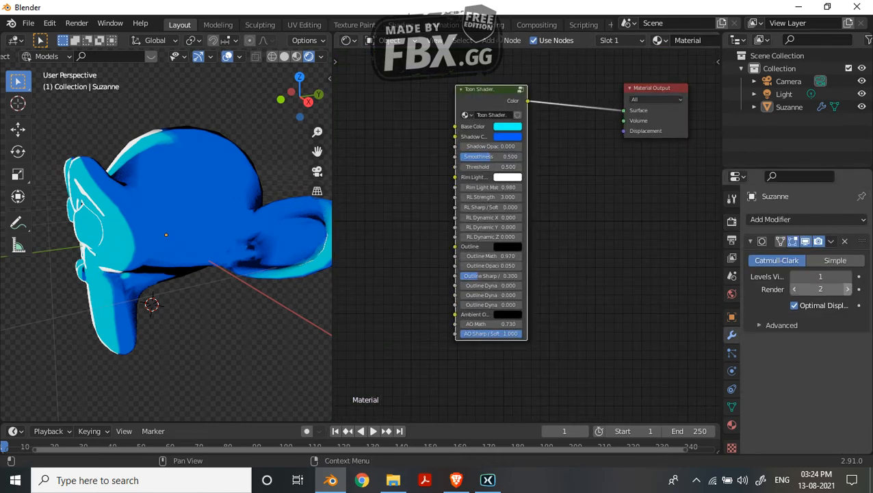
click(847, 275)
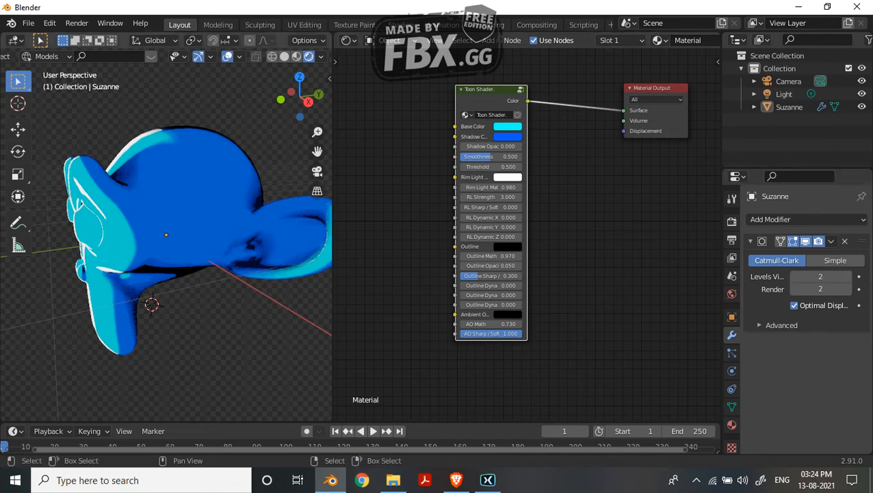
middle_drag(226, 273, 209, 277)
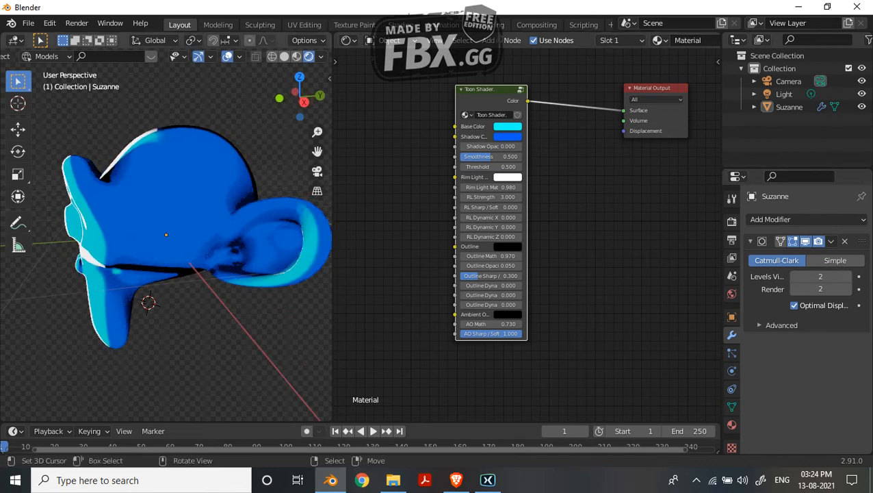
scroll(181, 233, up, 1)
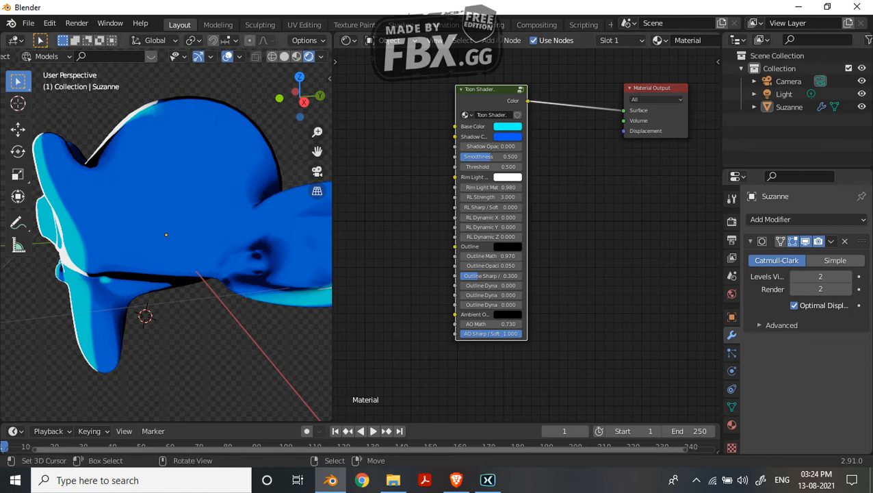
middle_drag(181, 233, 161, 234)
scroll(502, 287, up, 1)
middle_drag(503, 287, 512, 243)
click(515, 277)
mouse_move(598, 194)
mouse_down()
mouse_move(598, 165)
mouse_move(598, 194)
mouse_up()
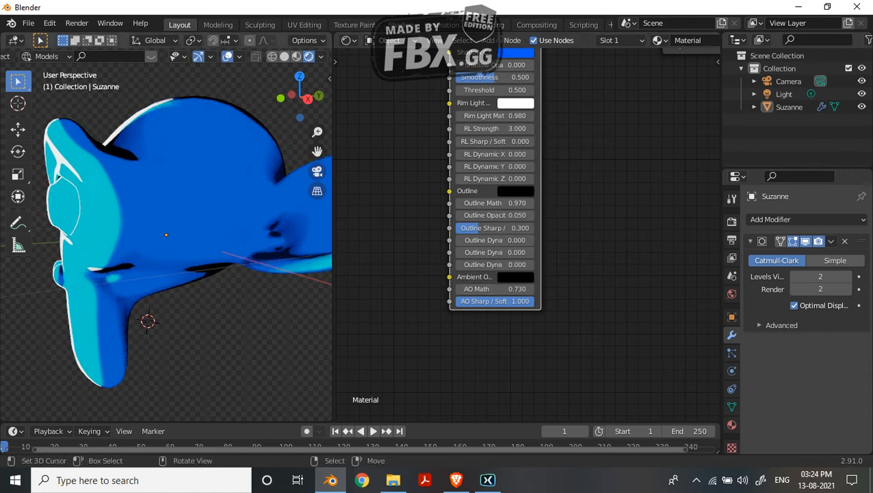
scroll(499, 258, down, 2)
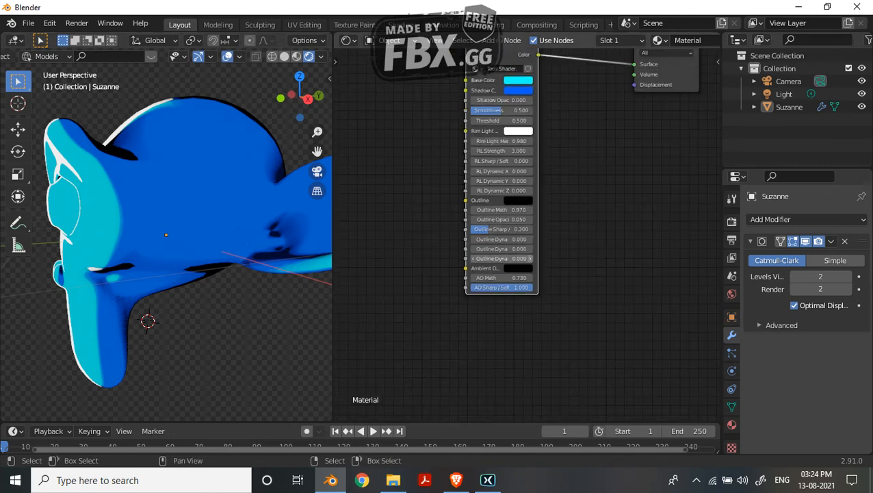
Step: Inside the Toon Shader group, insert an Add Math node between the ambient occlusion branch's two Mix nodes
key(Tab)
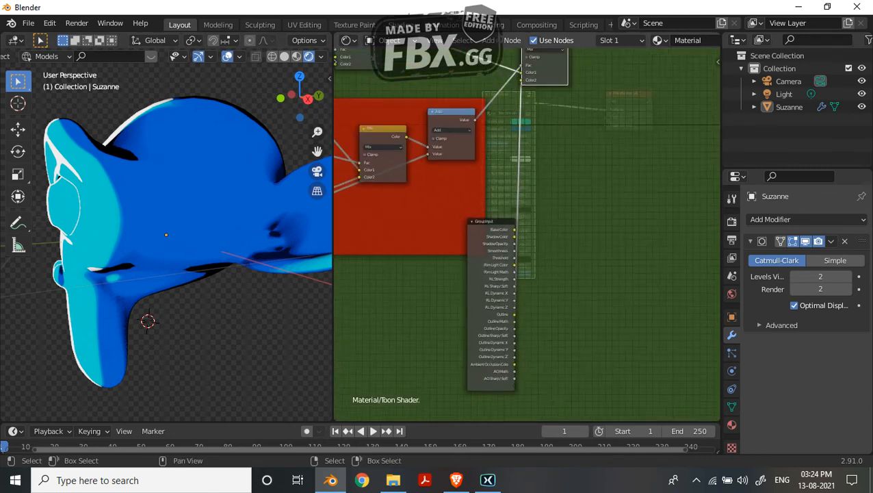
middle_drag(417, 239, 715, 353)
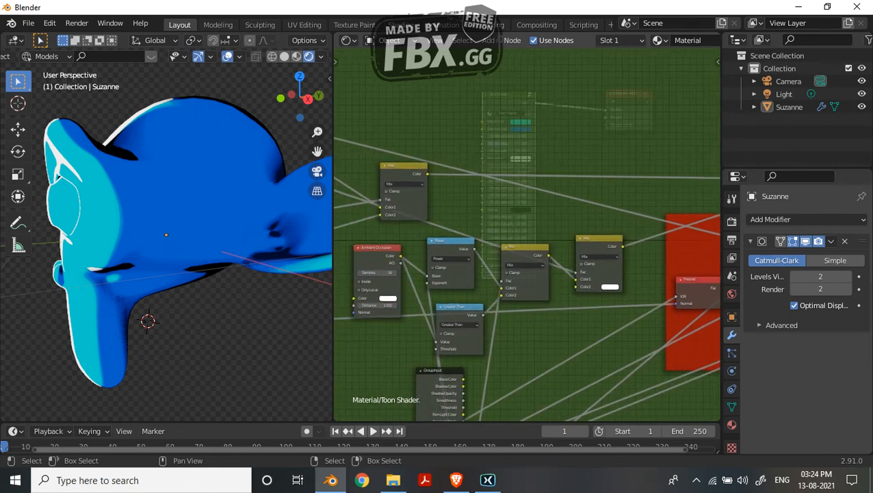
middle_drag(527, 274, 515, 243)
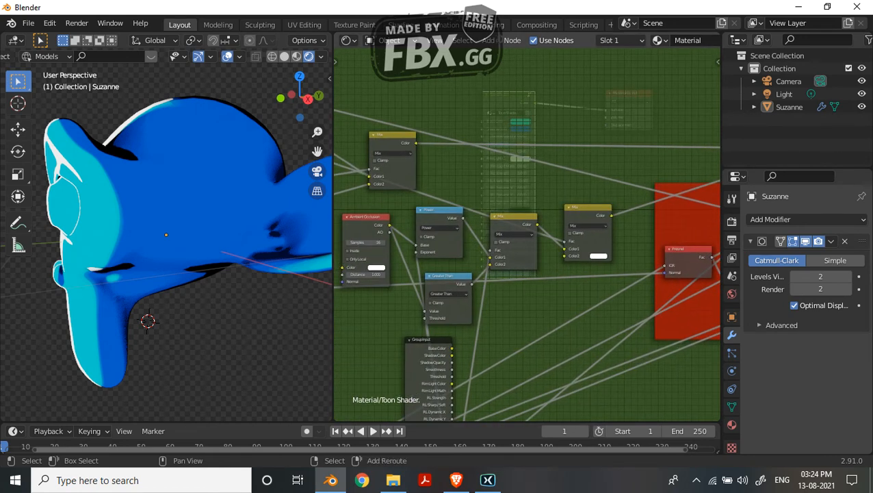
key(shift+a)
key(Return)
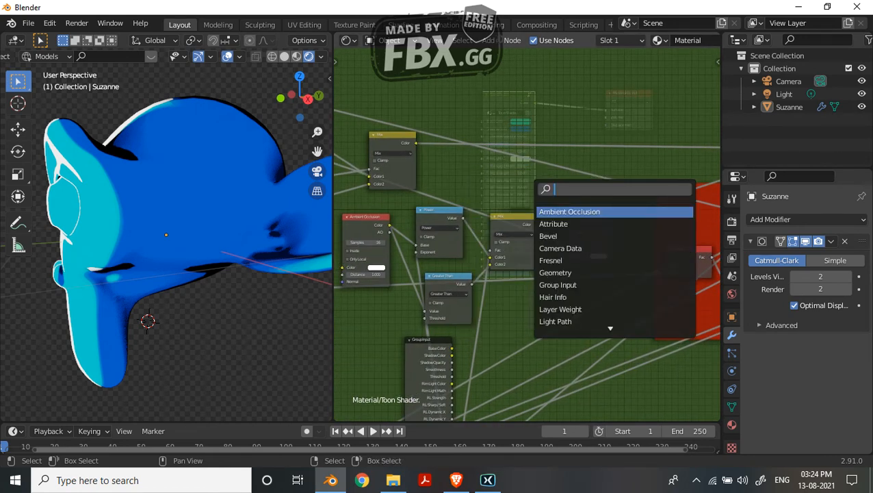
text(math)
key(Return)
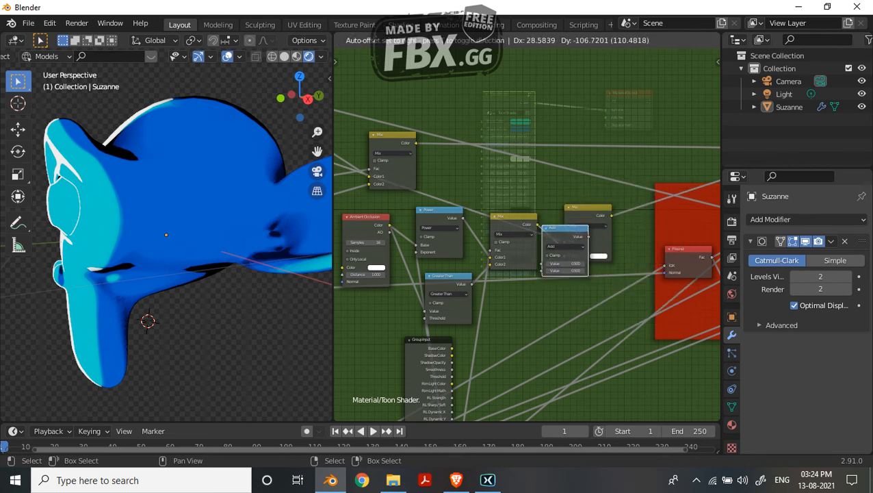
click(589, 246)
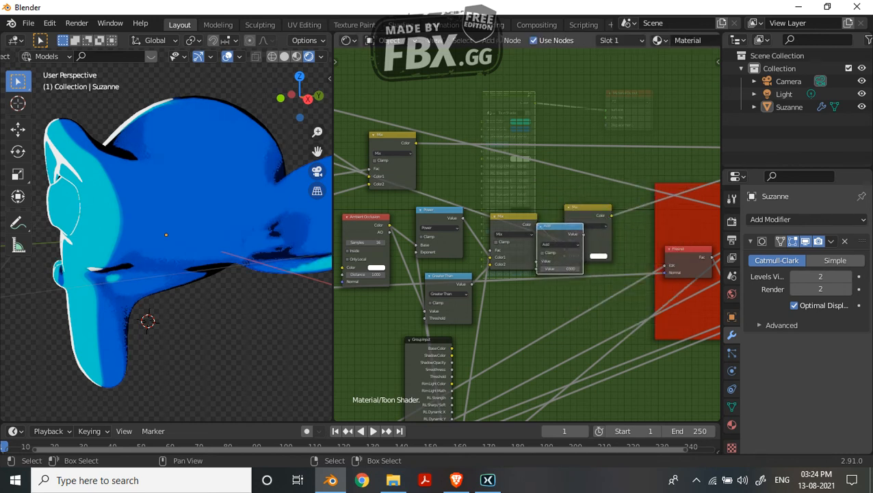
scroll(528, 239, up, 2)
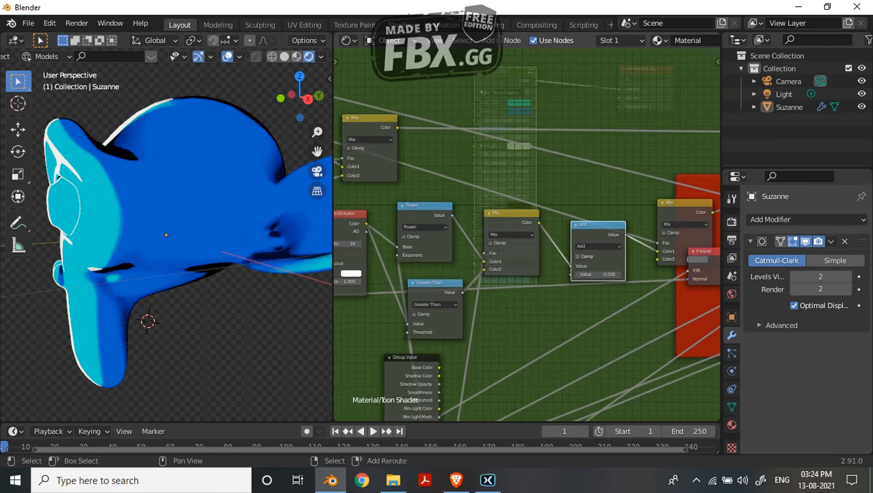
Step: Adjust the new Add node's second value to -0.170 while checking the shading on Suzanne
drag(598, 274, 590, 274)
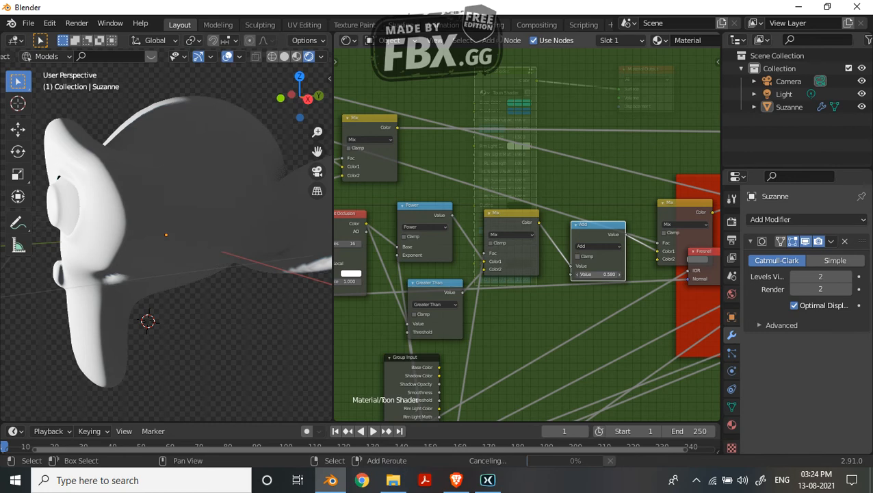
mouse_move(590, 274)
mouse_down()
mouse_move(616, 274)
mouse_move(583, 284)
mouse_up()
scroll(598, 274, up, 2)
scroll(606, 281, down, 2)
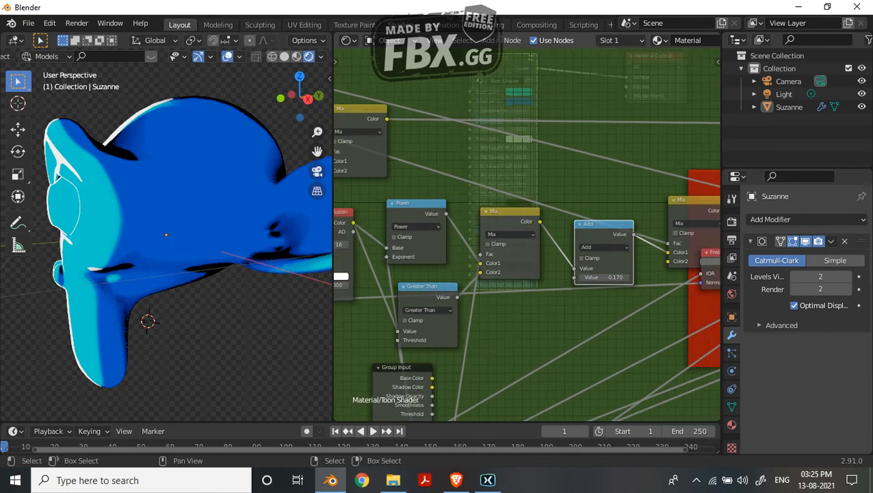
Step: Expose the Add node's second value as a new group input and name it AO Opacity
middle_drag(602, 276, 616, 196)
scroll(609, 212, down, 4)
middle_drag(588, 260, 606, 177)
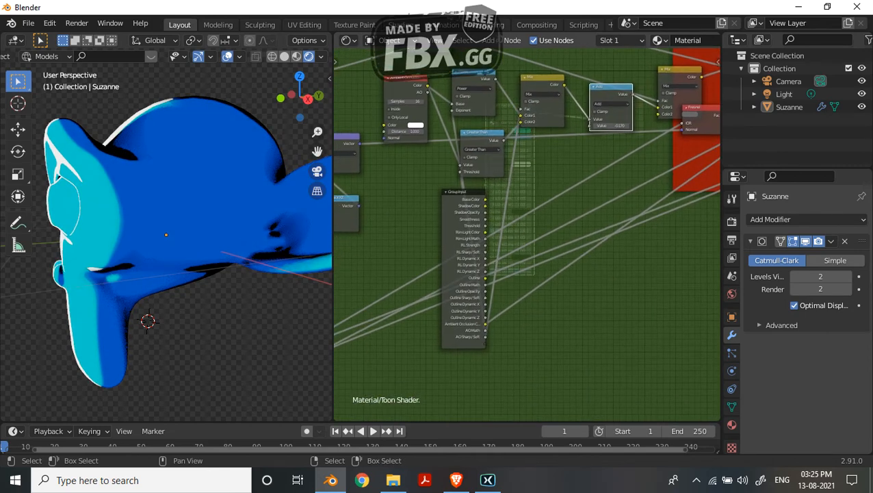
mouse_move(590, 125)
mouse_down()
mouse_move(510, 321)
mouse_move(485, 342)
mouse_up()
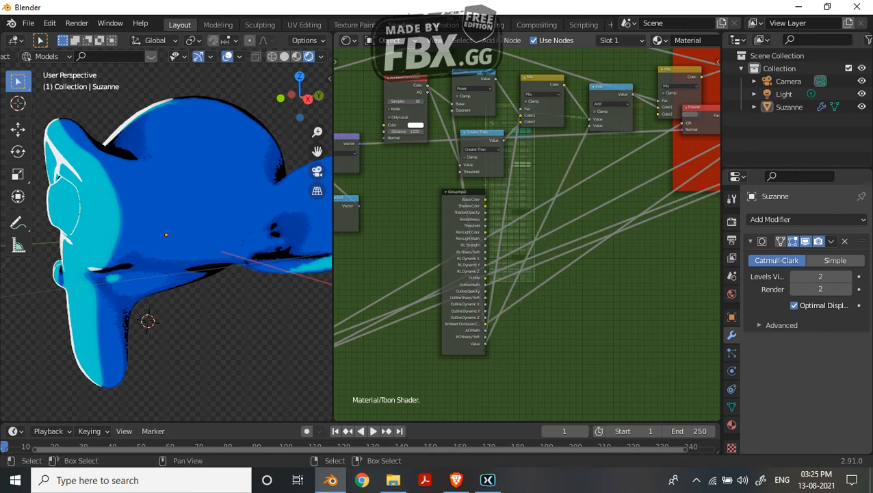
key(n)
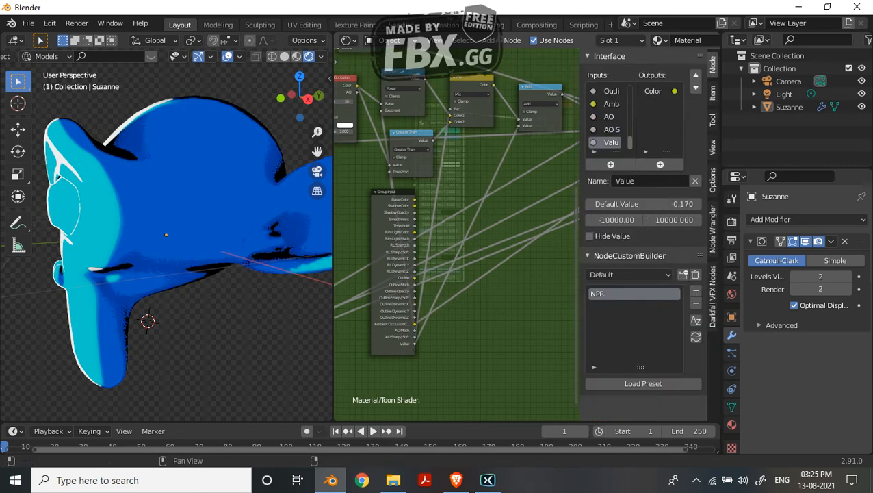
click(645, 182)
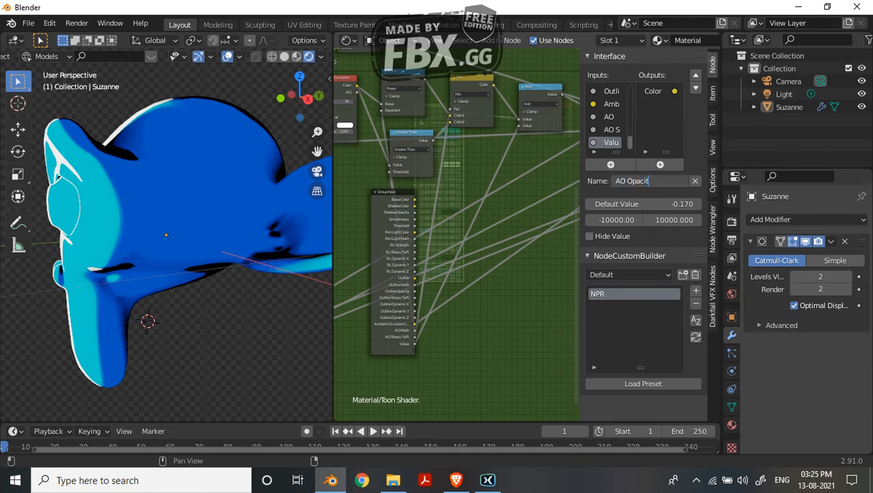
key(Return)
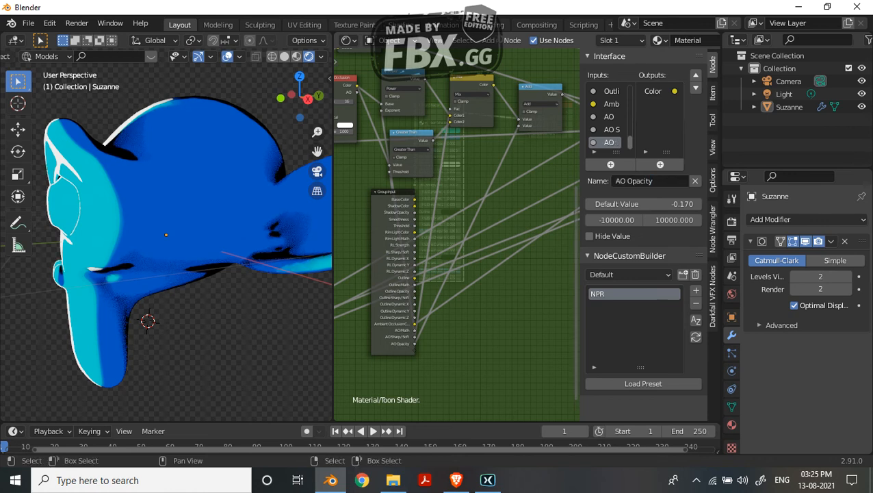
Step: Set the AO Opacity input's default and minimum to 0 and its maximum to 1, and exit the node group
click(644, 203)
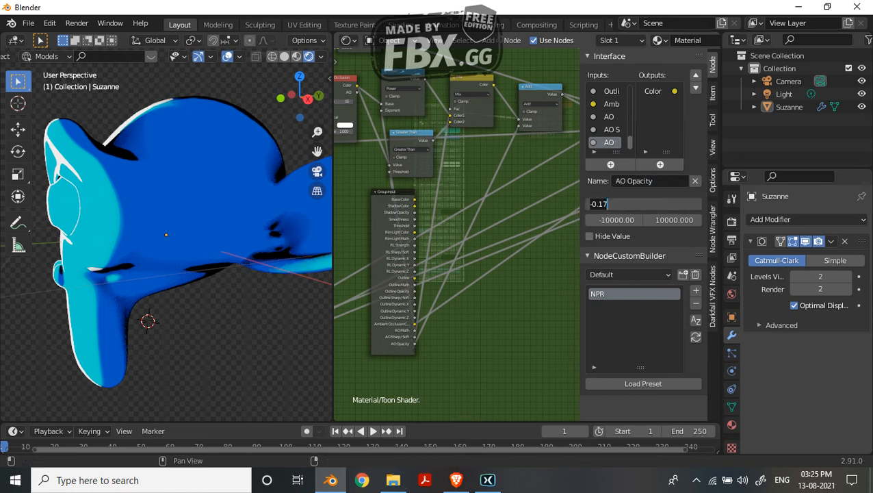
key(Return)
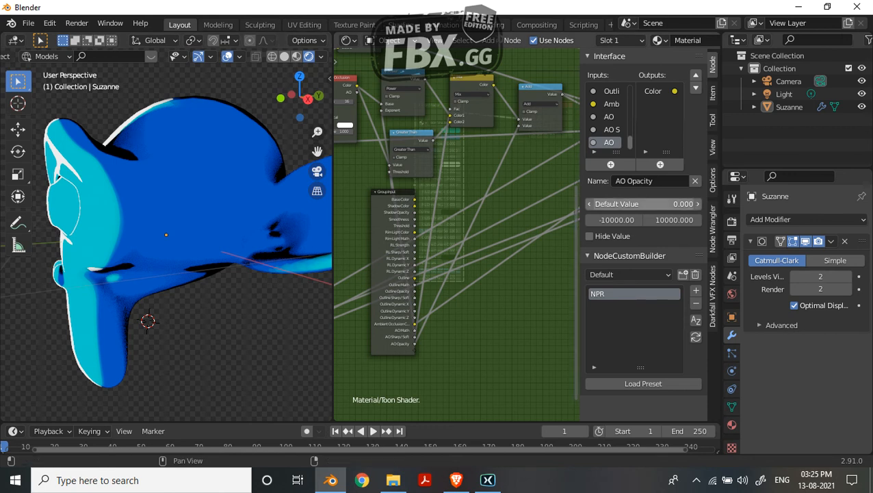
click(617, 219)
text(0)
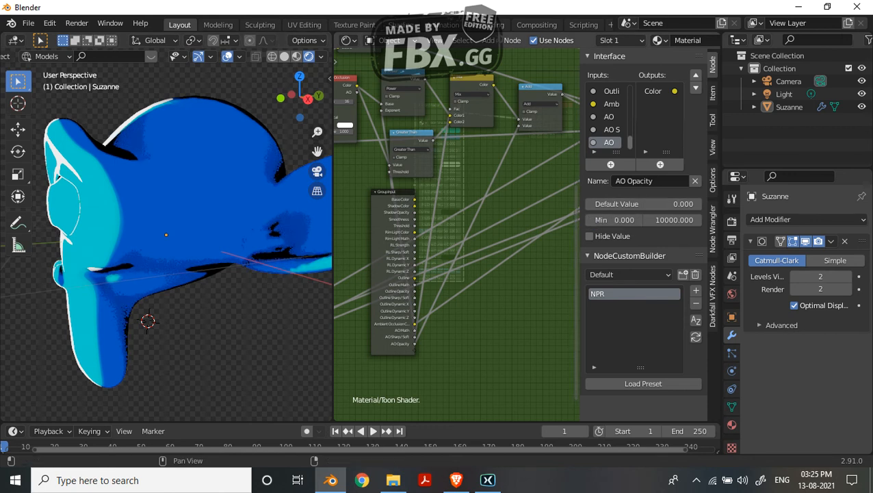
key(Tab)
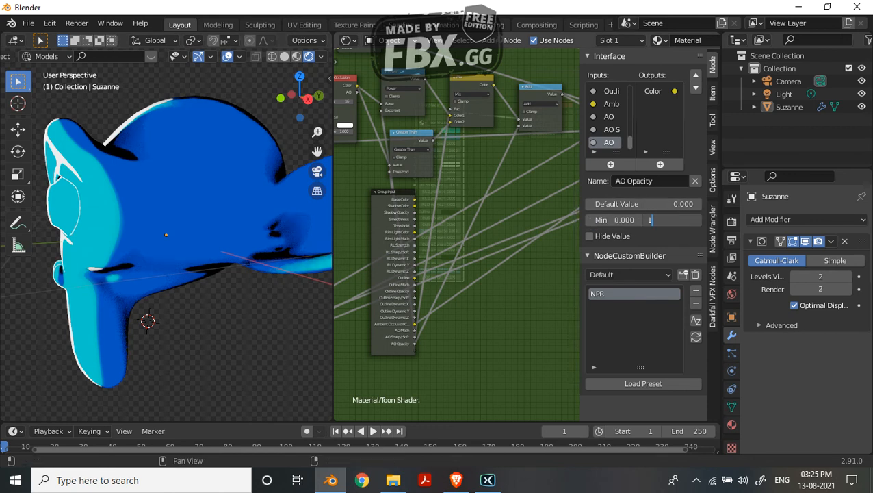
key(Return)
key(Tab)
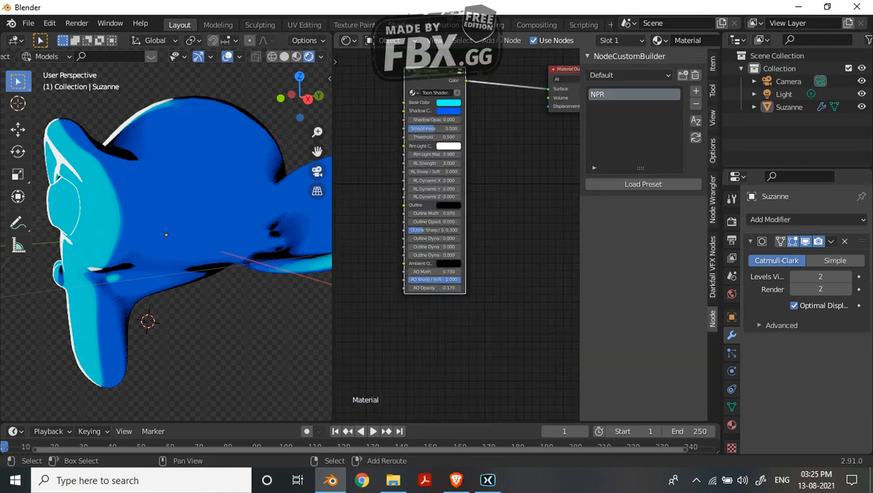
Step: Set AO Opacity on the Toon Shader node to -0.200 and inspect Suzanne's shading
mouse_move(435, 287)
mouse_down()
mouse_move(454, 287)
mouse_move(435, 287)
mouse_up()
scroll(399, 132, up, 3)
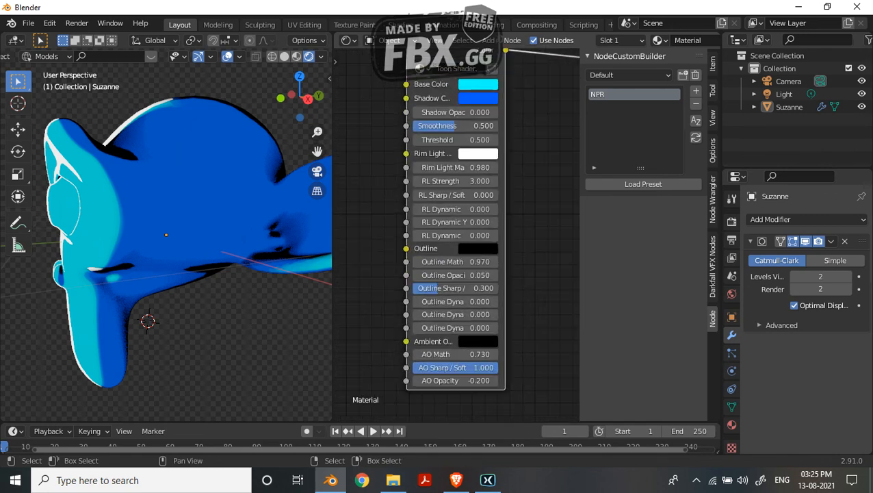
scroll(167, 235, down, 3)
scroll(166, 235, up, 5)
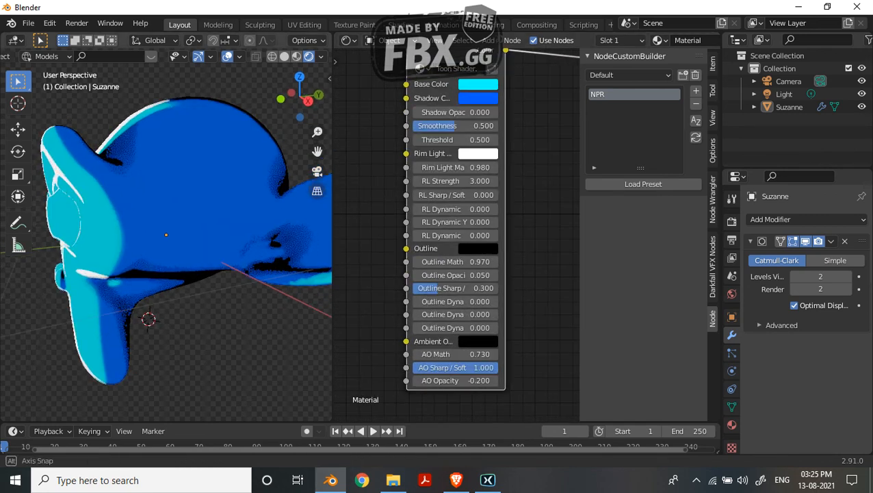
Step: Set the AO Opacity input's default value to 0.2 inside the group, and enter 0.2 for it on the Toon Shader node
key(Tab)
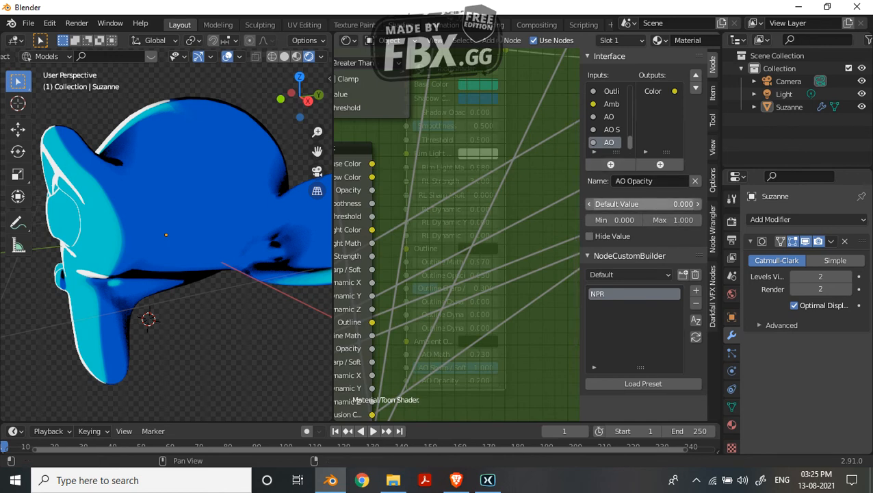
click(644, 203)
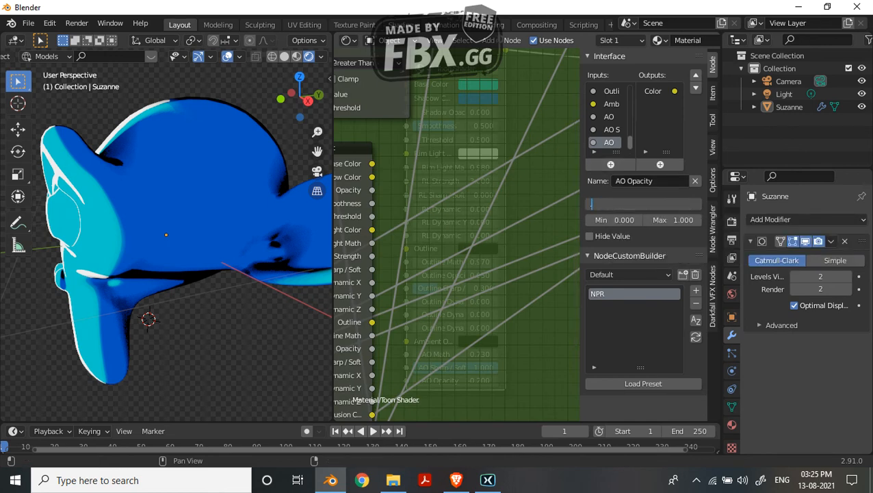
text(-.2)
key(Return)
key(Tab)
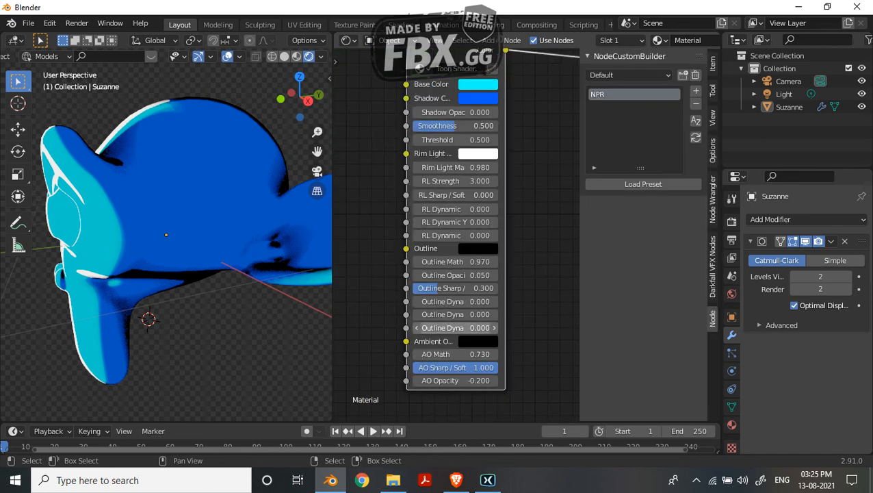
click(455, 380)
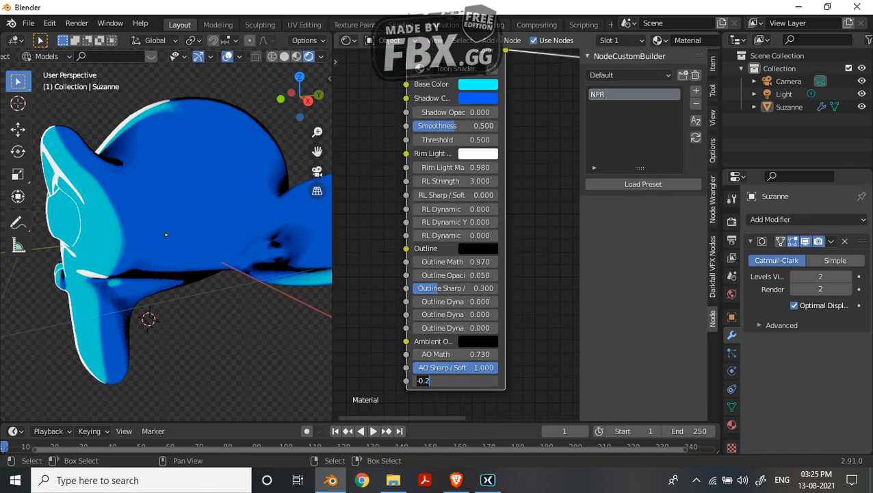
text(.2)
key(Return)
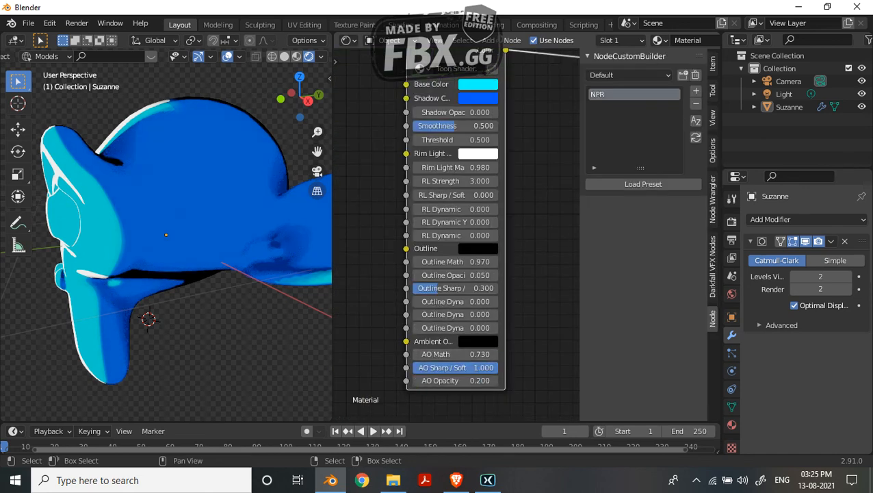
Step: Edit the AO Opacity input's default value inside the group, and set AO Opacity on the Toon Shader node to 0.1
key(Tab)
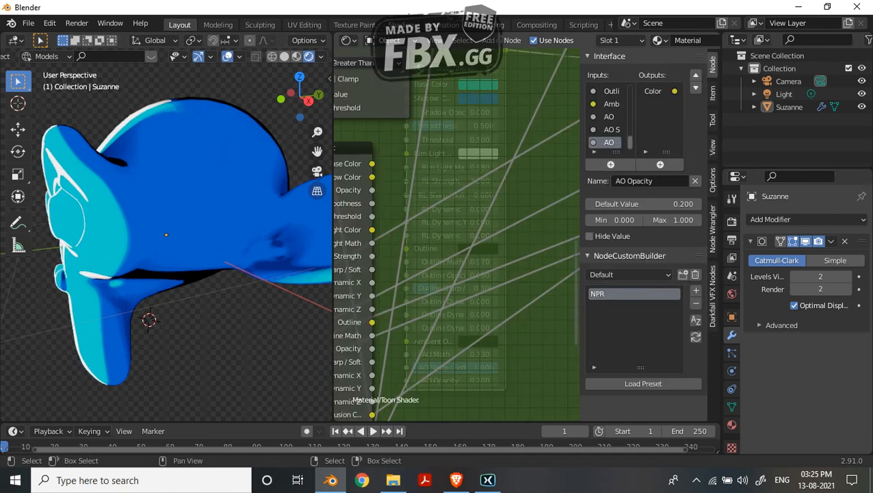
click(644, 203)
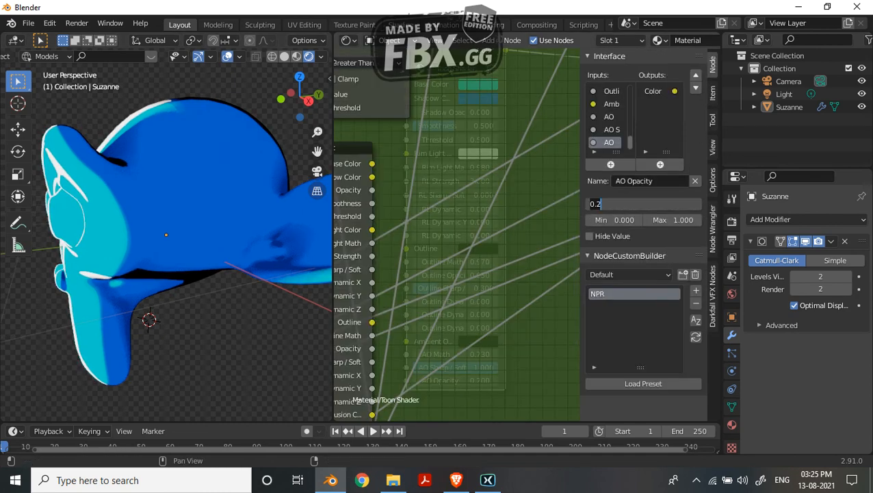
key(Return)
key(Tab)
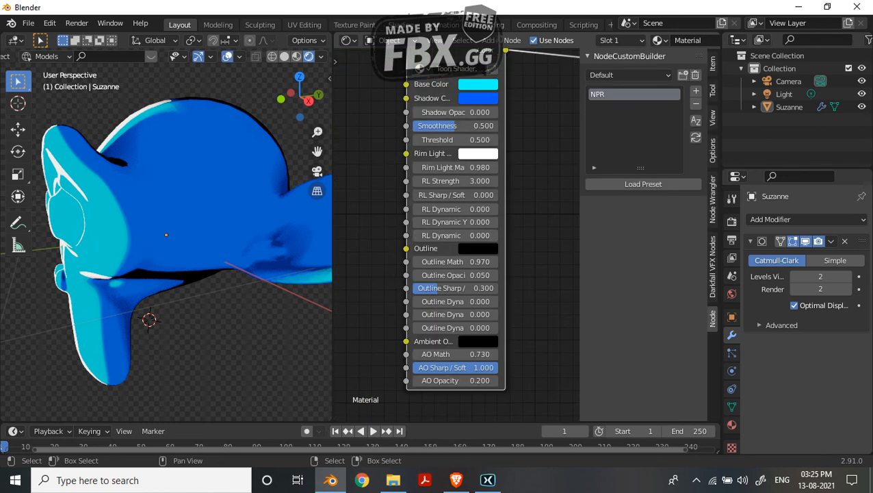
click(455, 381)
text(0.1)
key(Return)
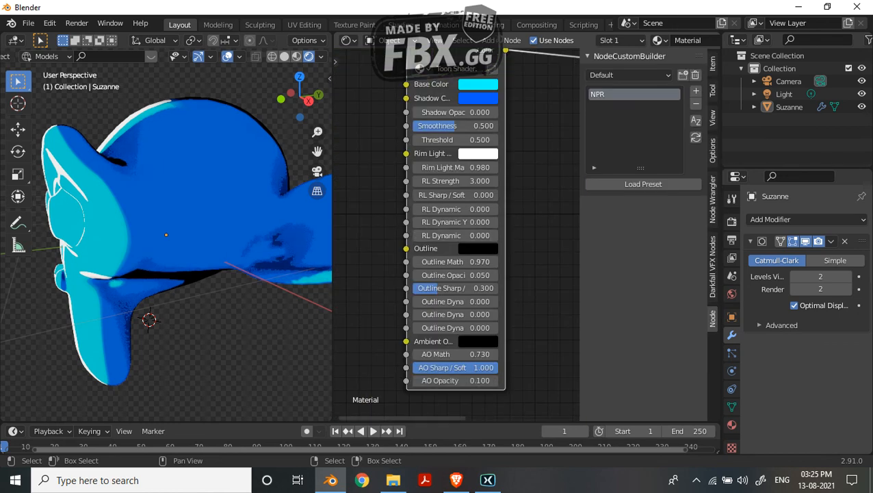